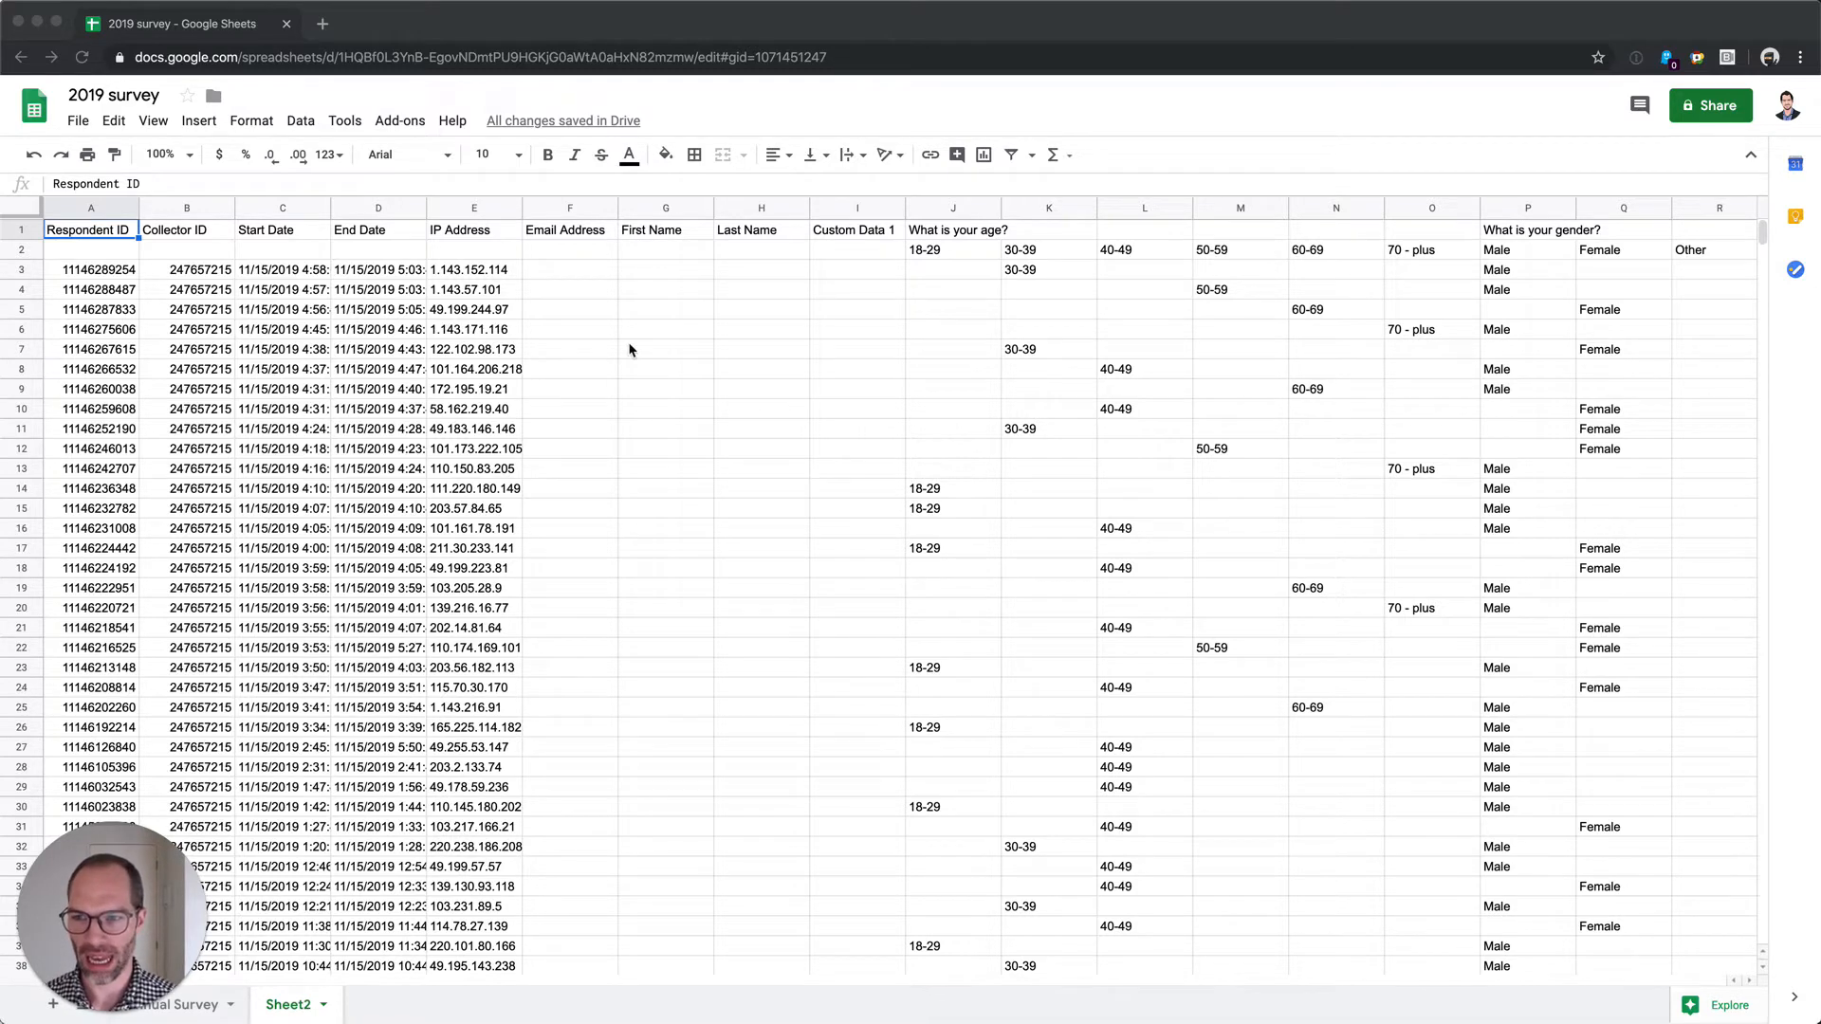
Look over the raw survey export on Sheet2, from the respondent details to the age, gender and state questions.
scroll(393, 272, right, 2)
scroll(202, 503, left, 2)
scroll(142, 398, down, 7)
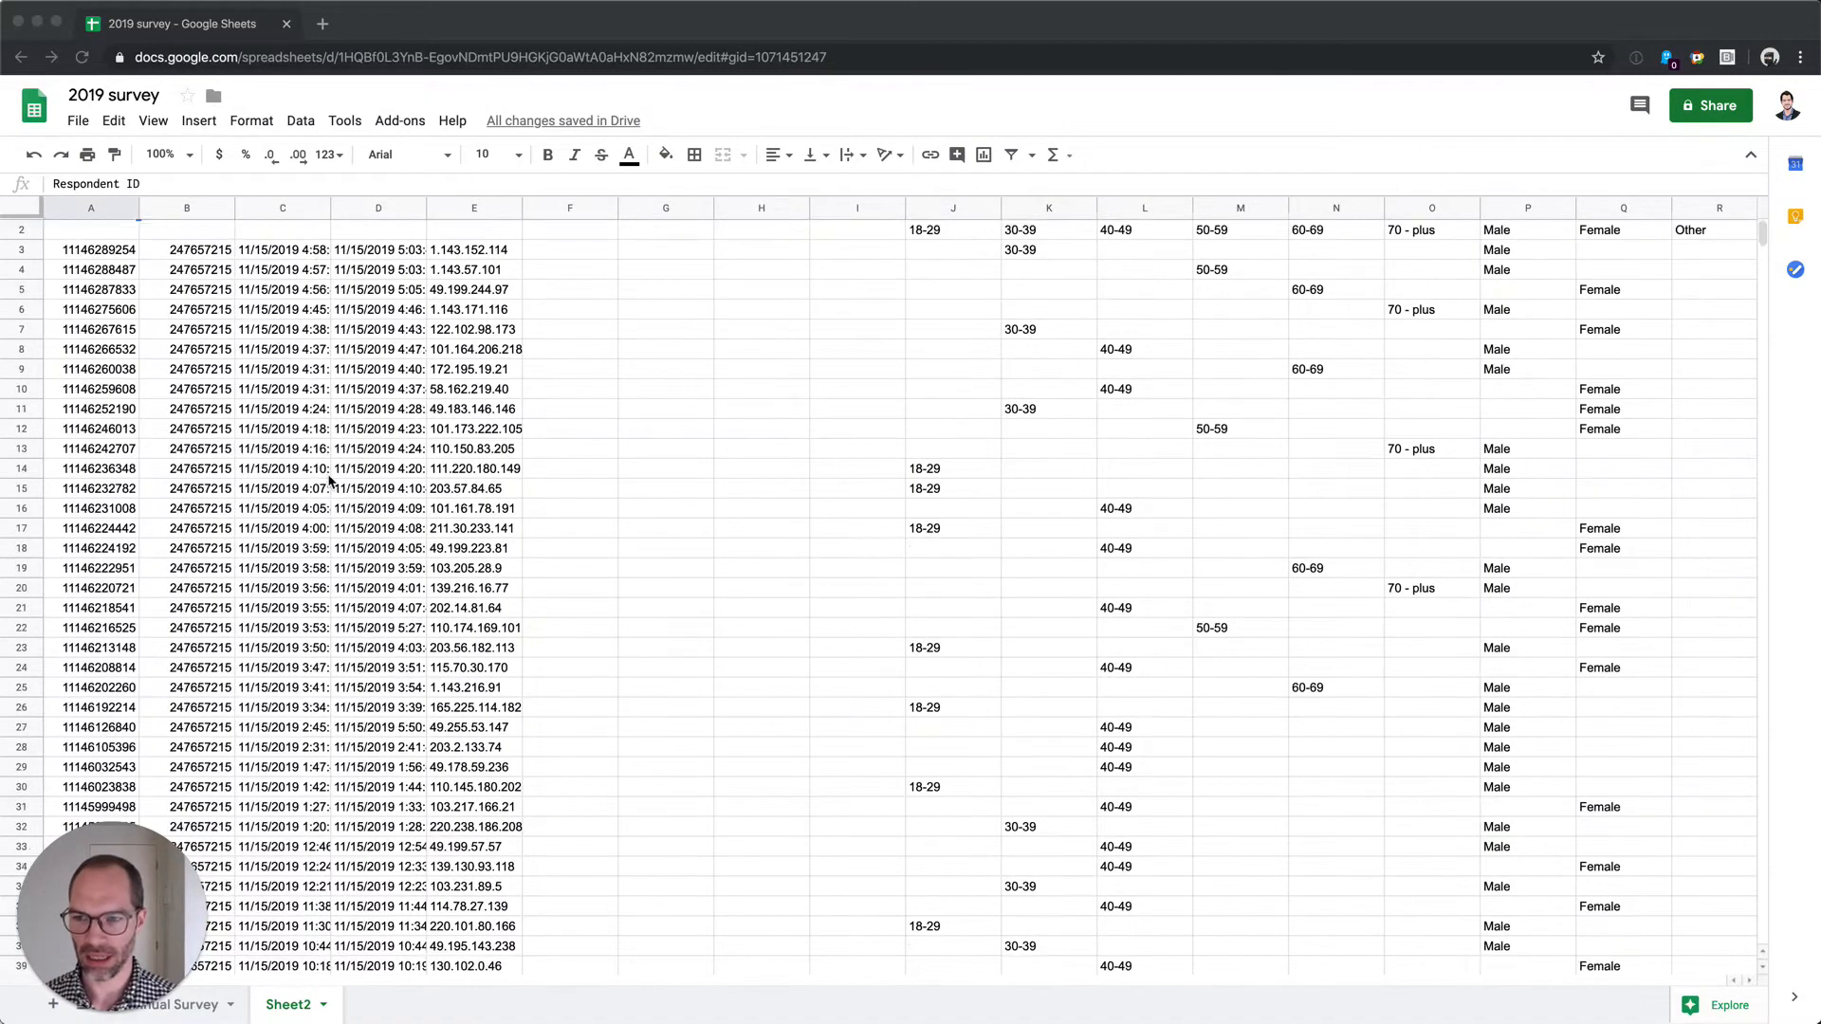
scroll(111, 280, up, 7)
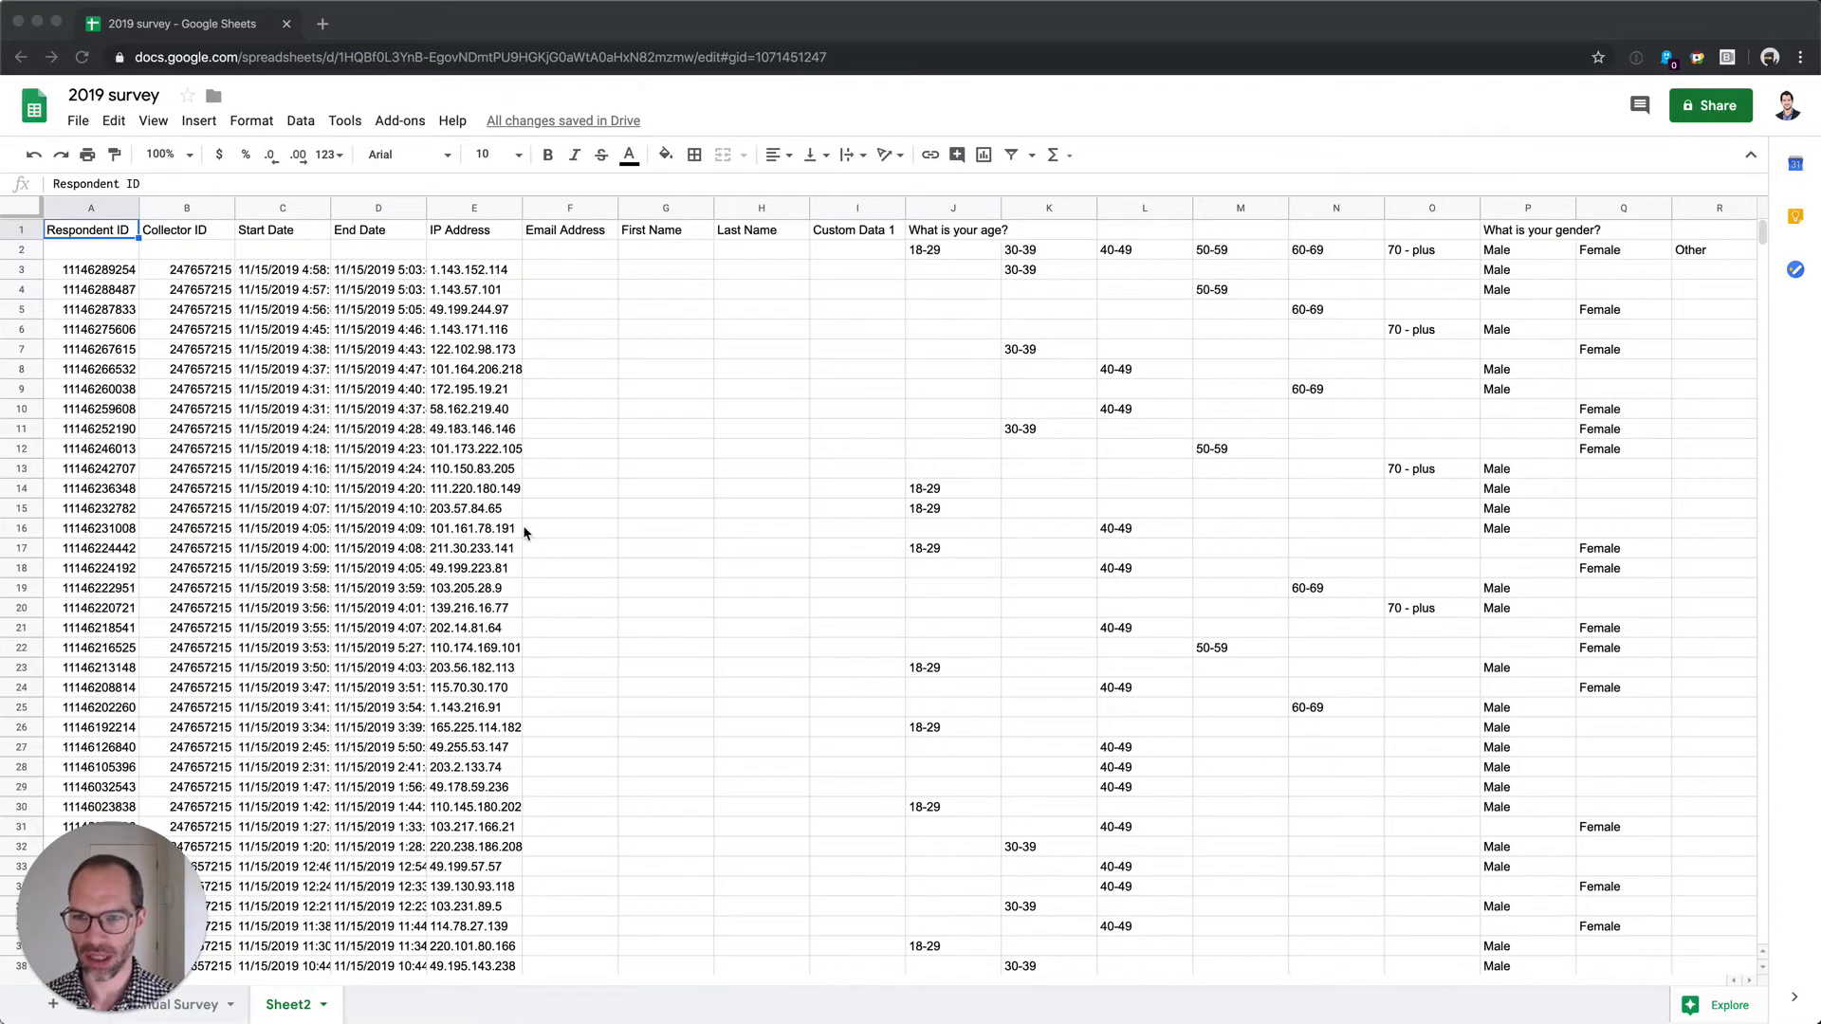
scroll(522, 493, right, 3)
scroll(520, 489, right, 2)
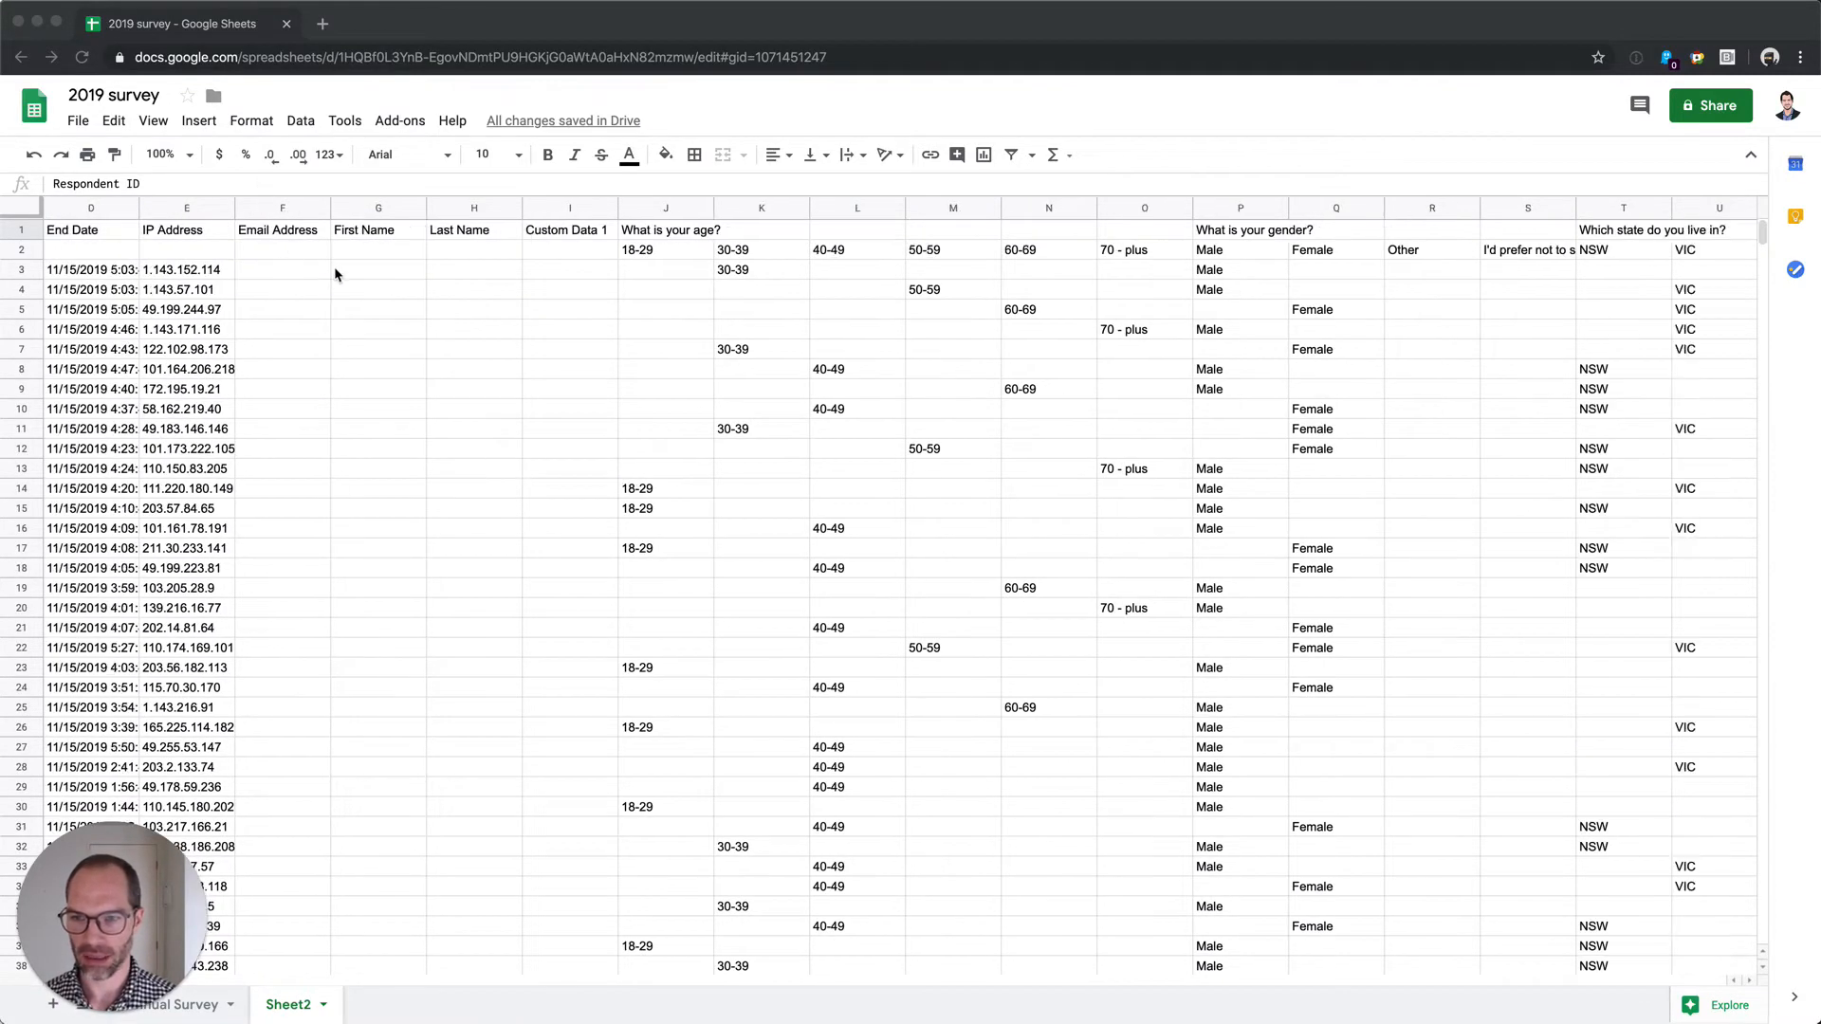
scroll(699, 346, right, 3)
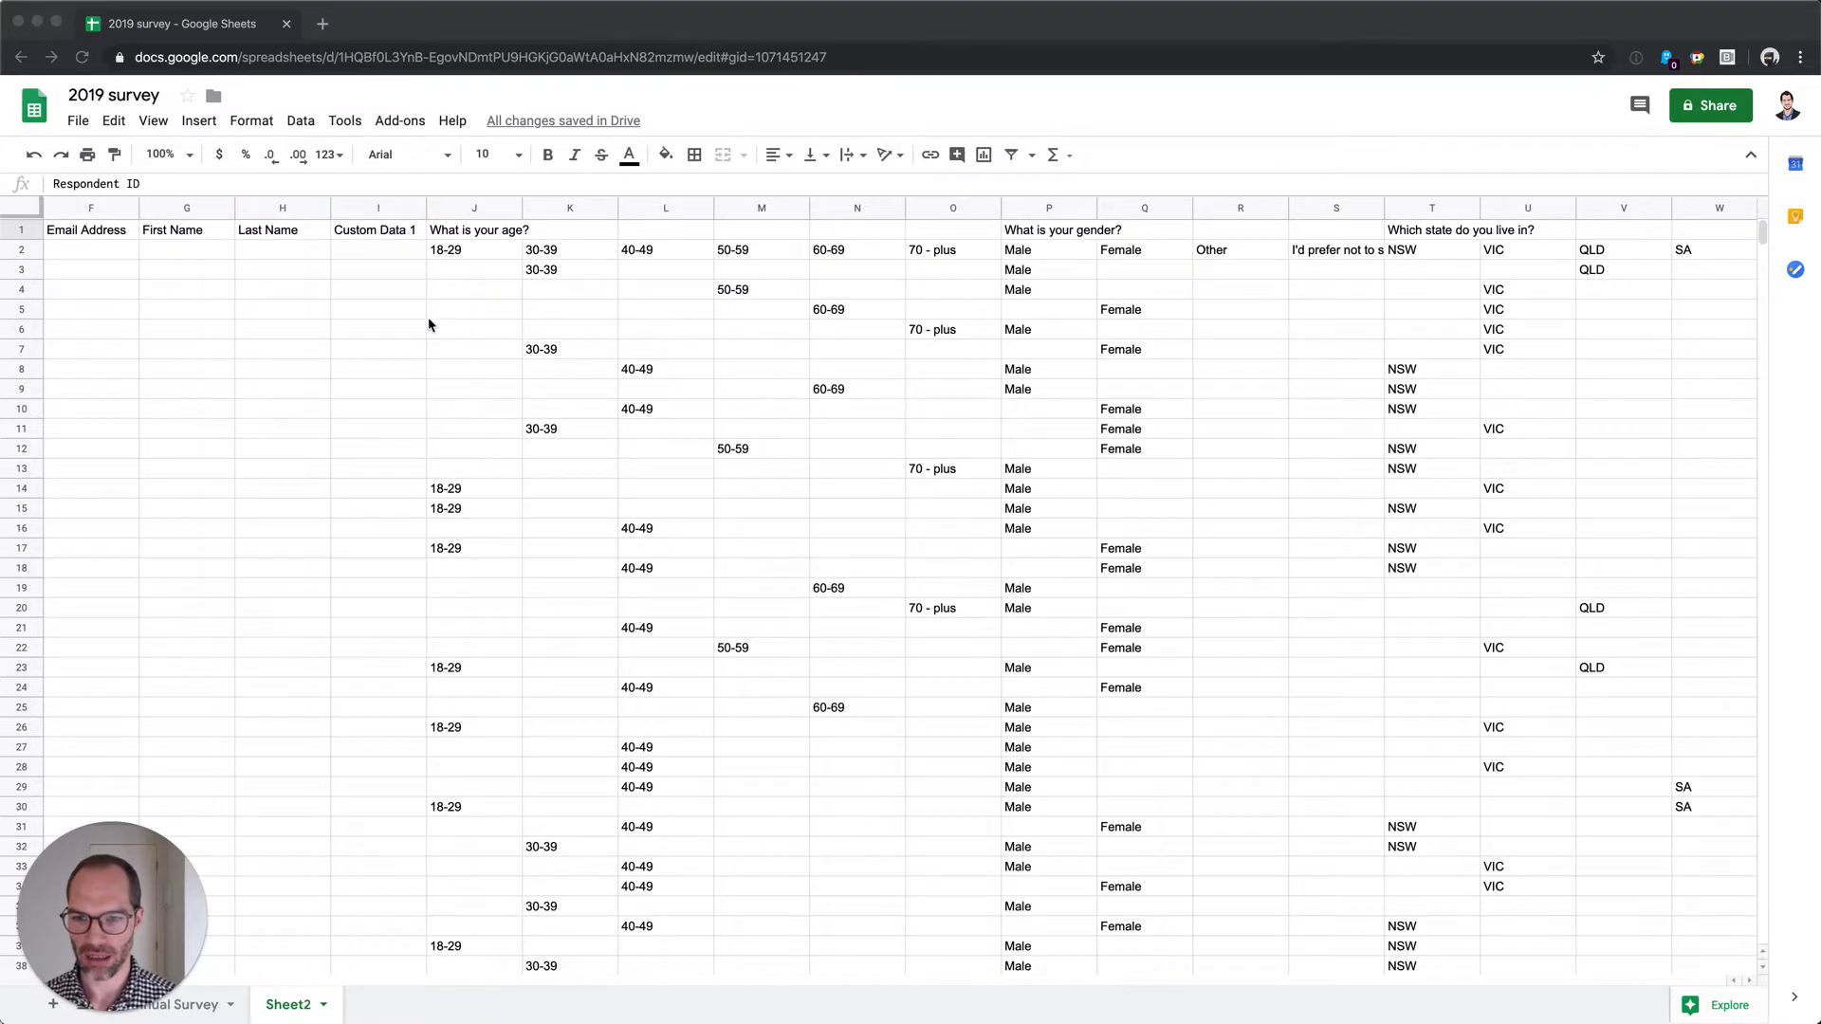
scroll(953, 291, right, 1)
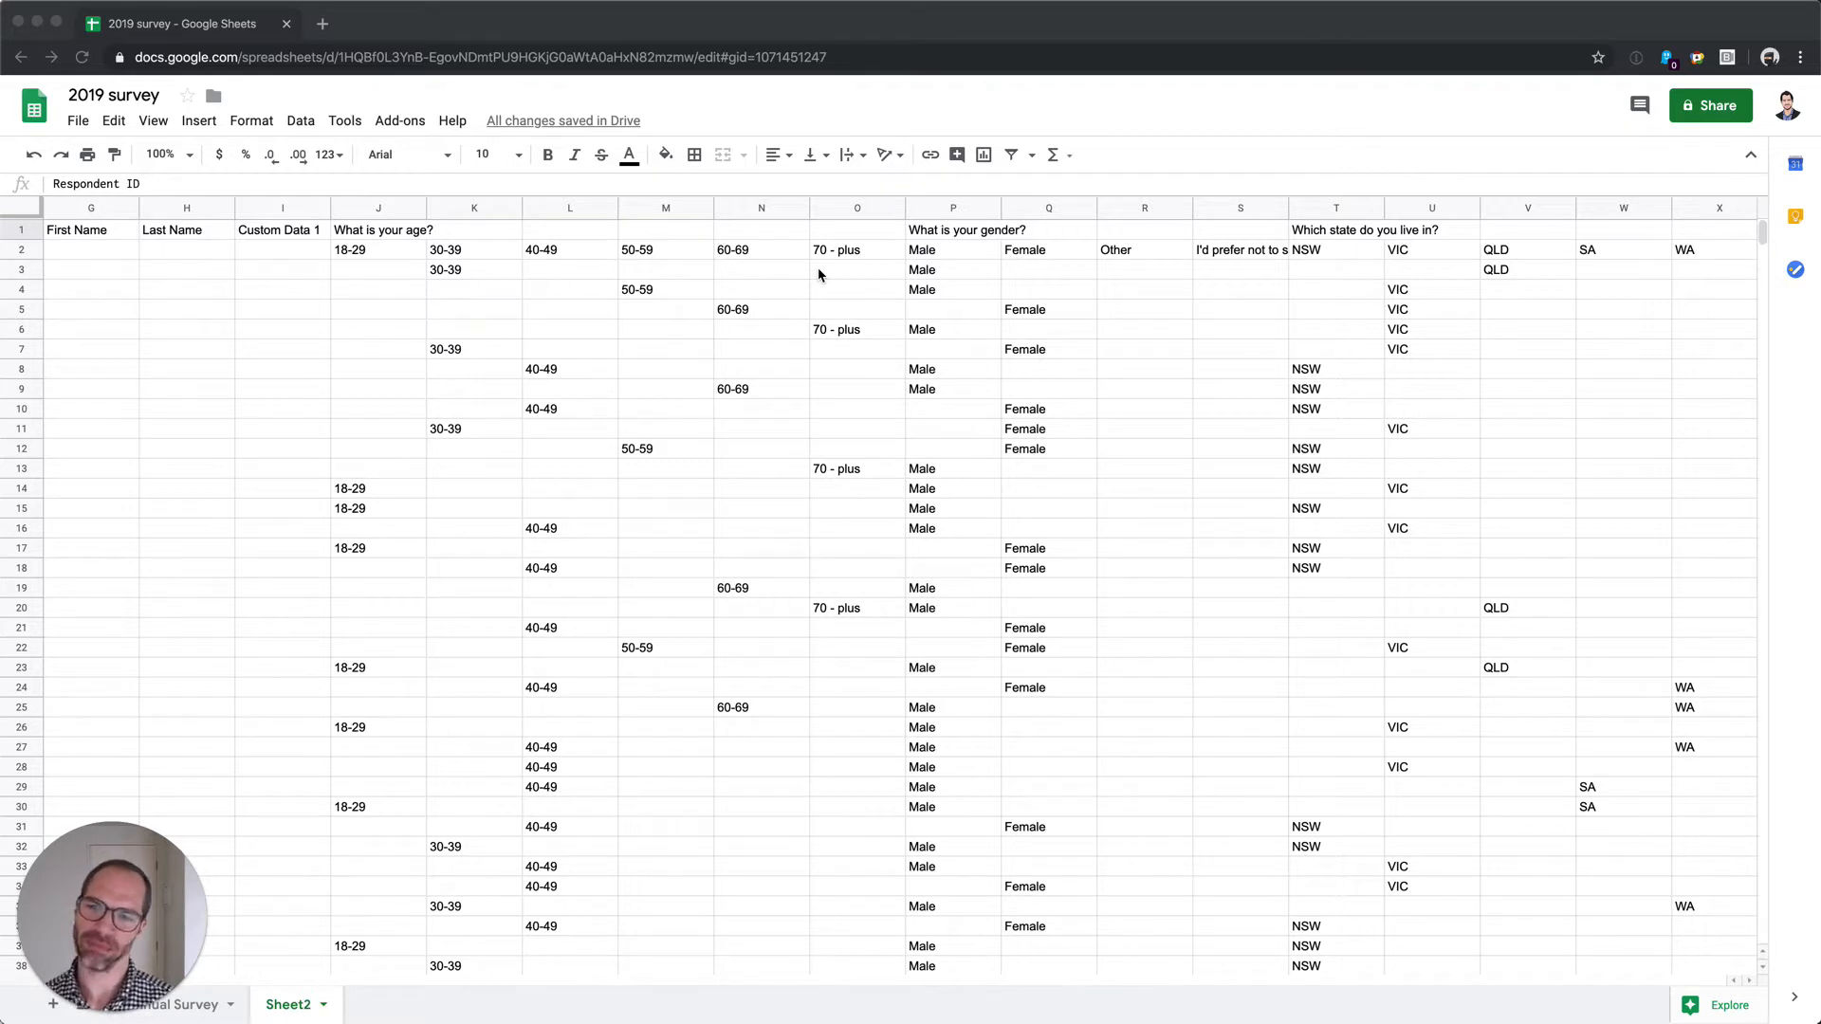
Examine how the answers to "What is your age?" are spread over one column per age bracket.
click(386, 235)
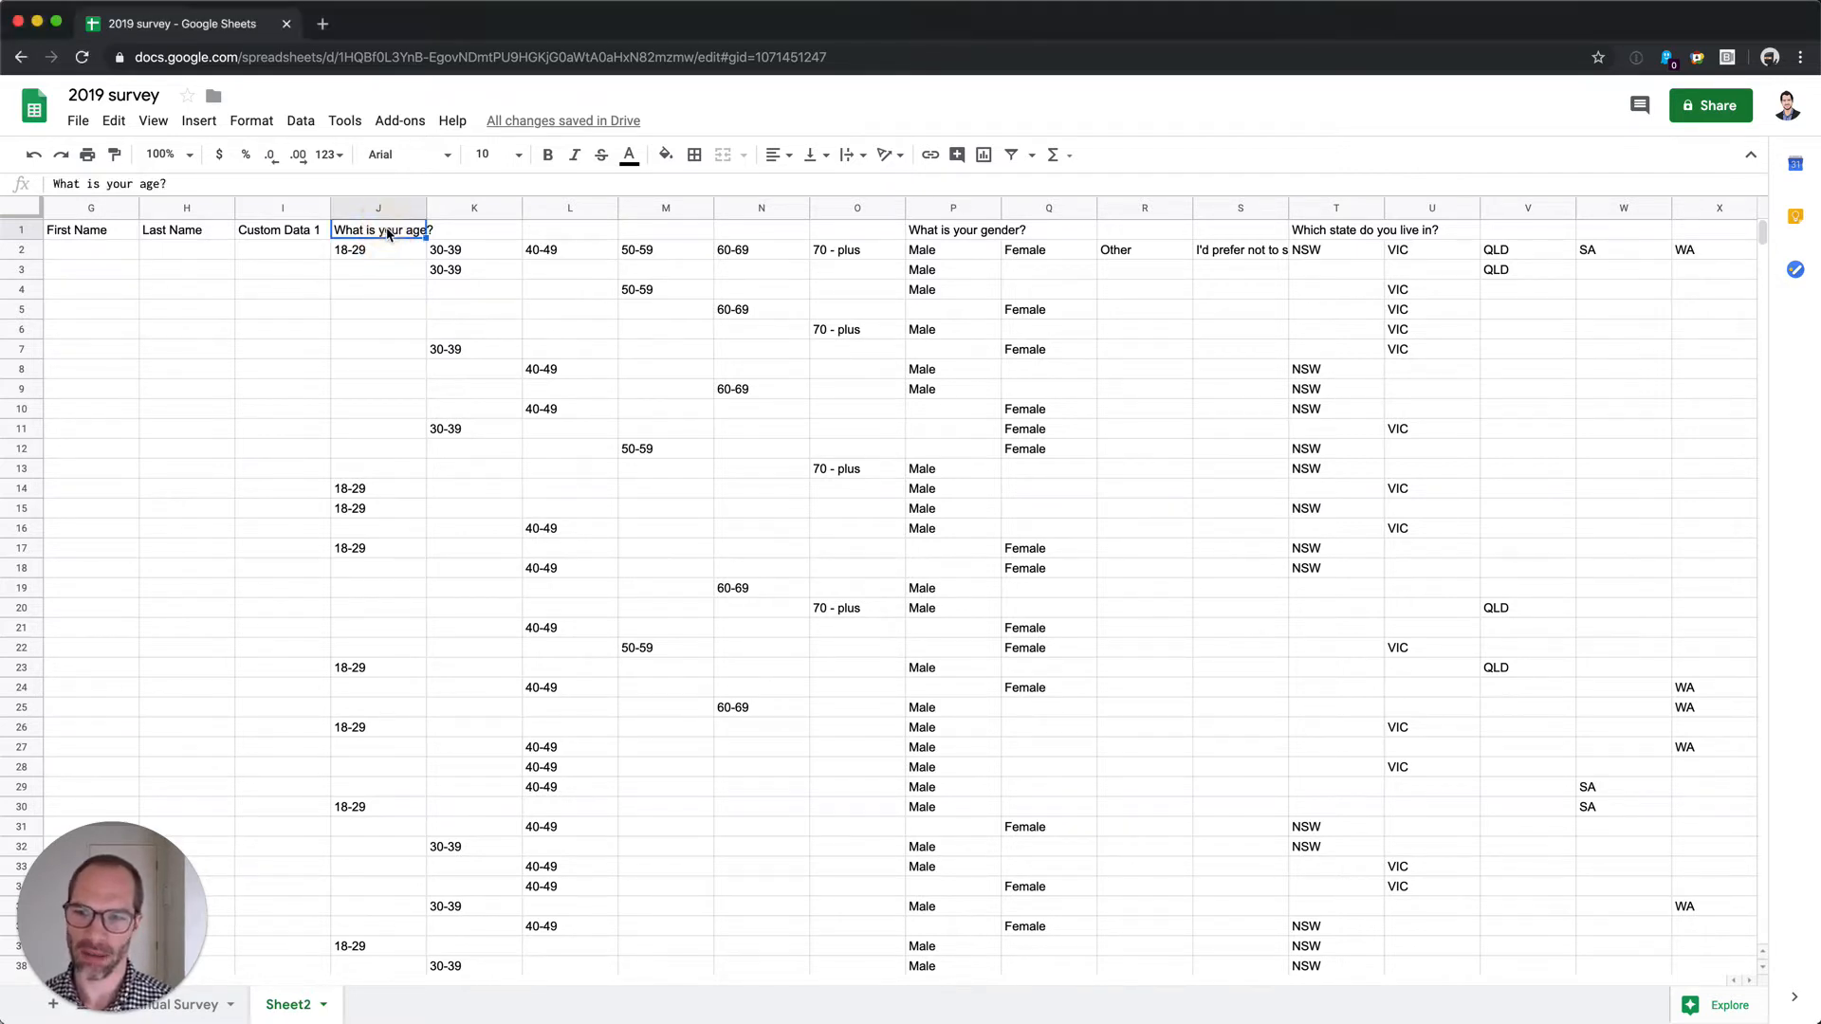
key(Down)
key(shift+Right)
key(shift+Right)
key(shift+Right)
key(shift+Right)
key(shift+Right)
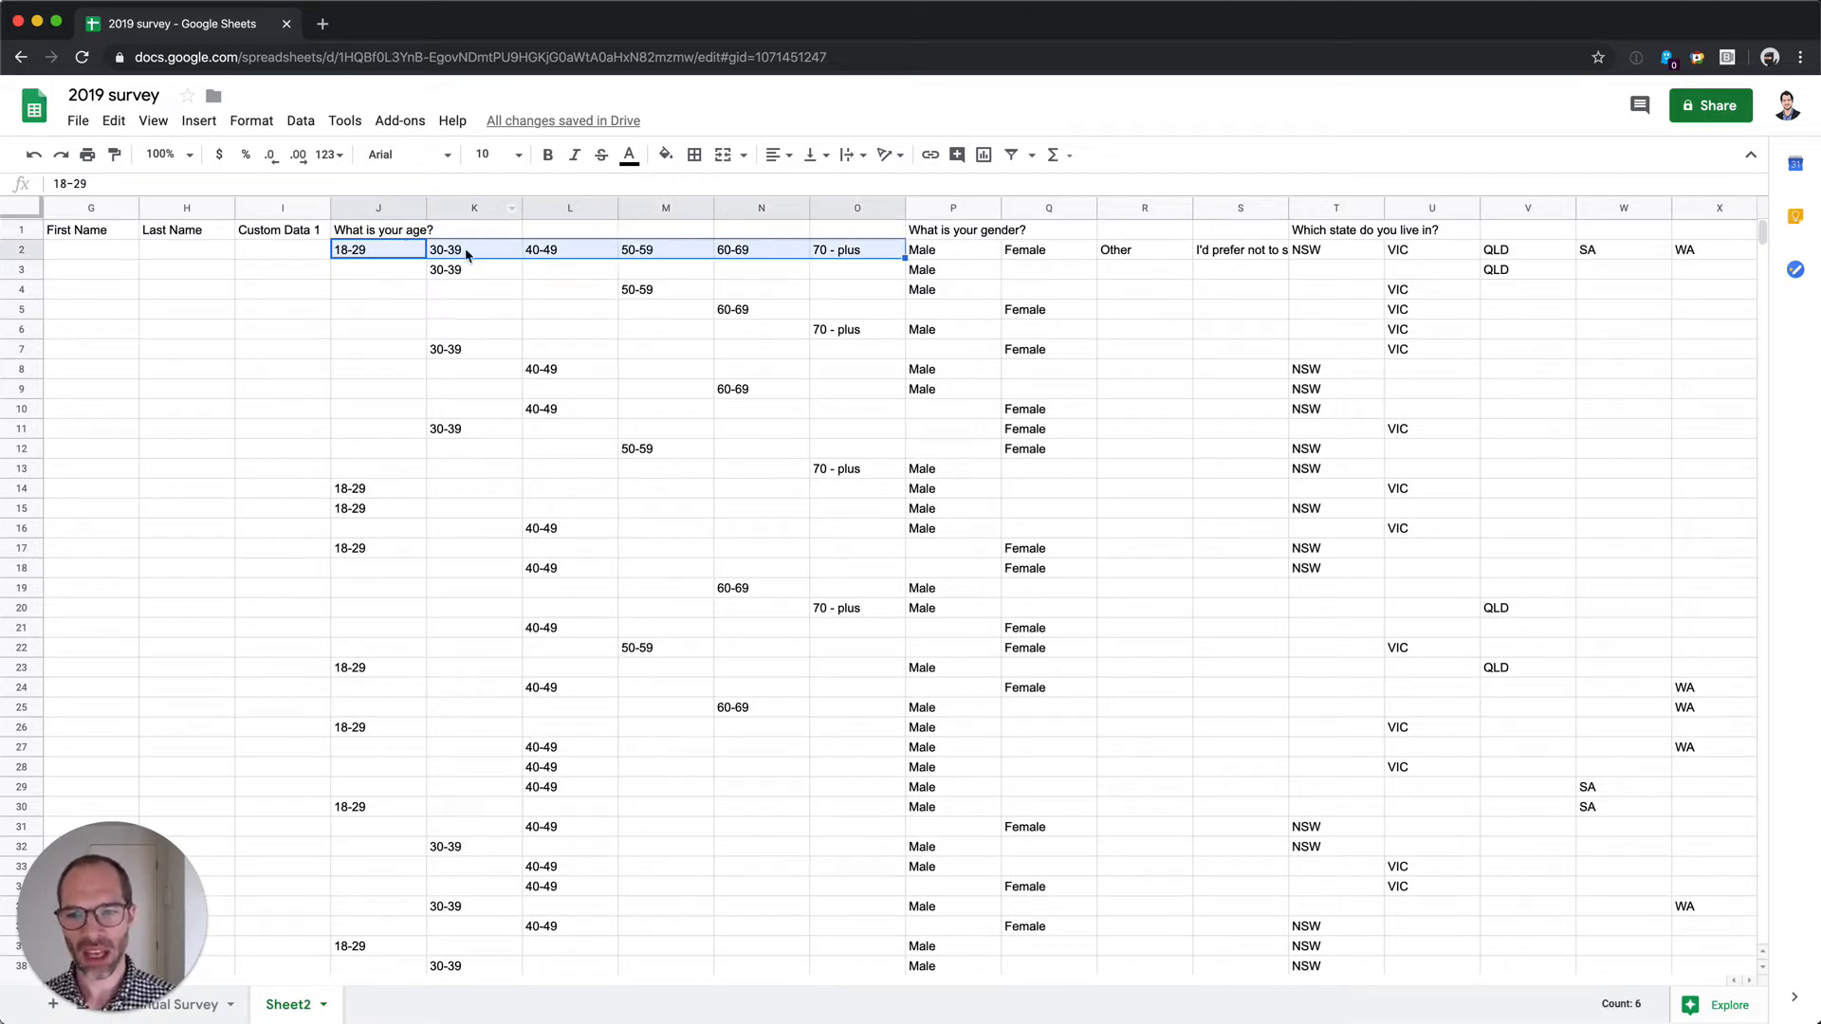
click(379, 278)
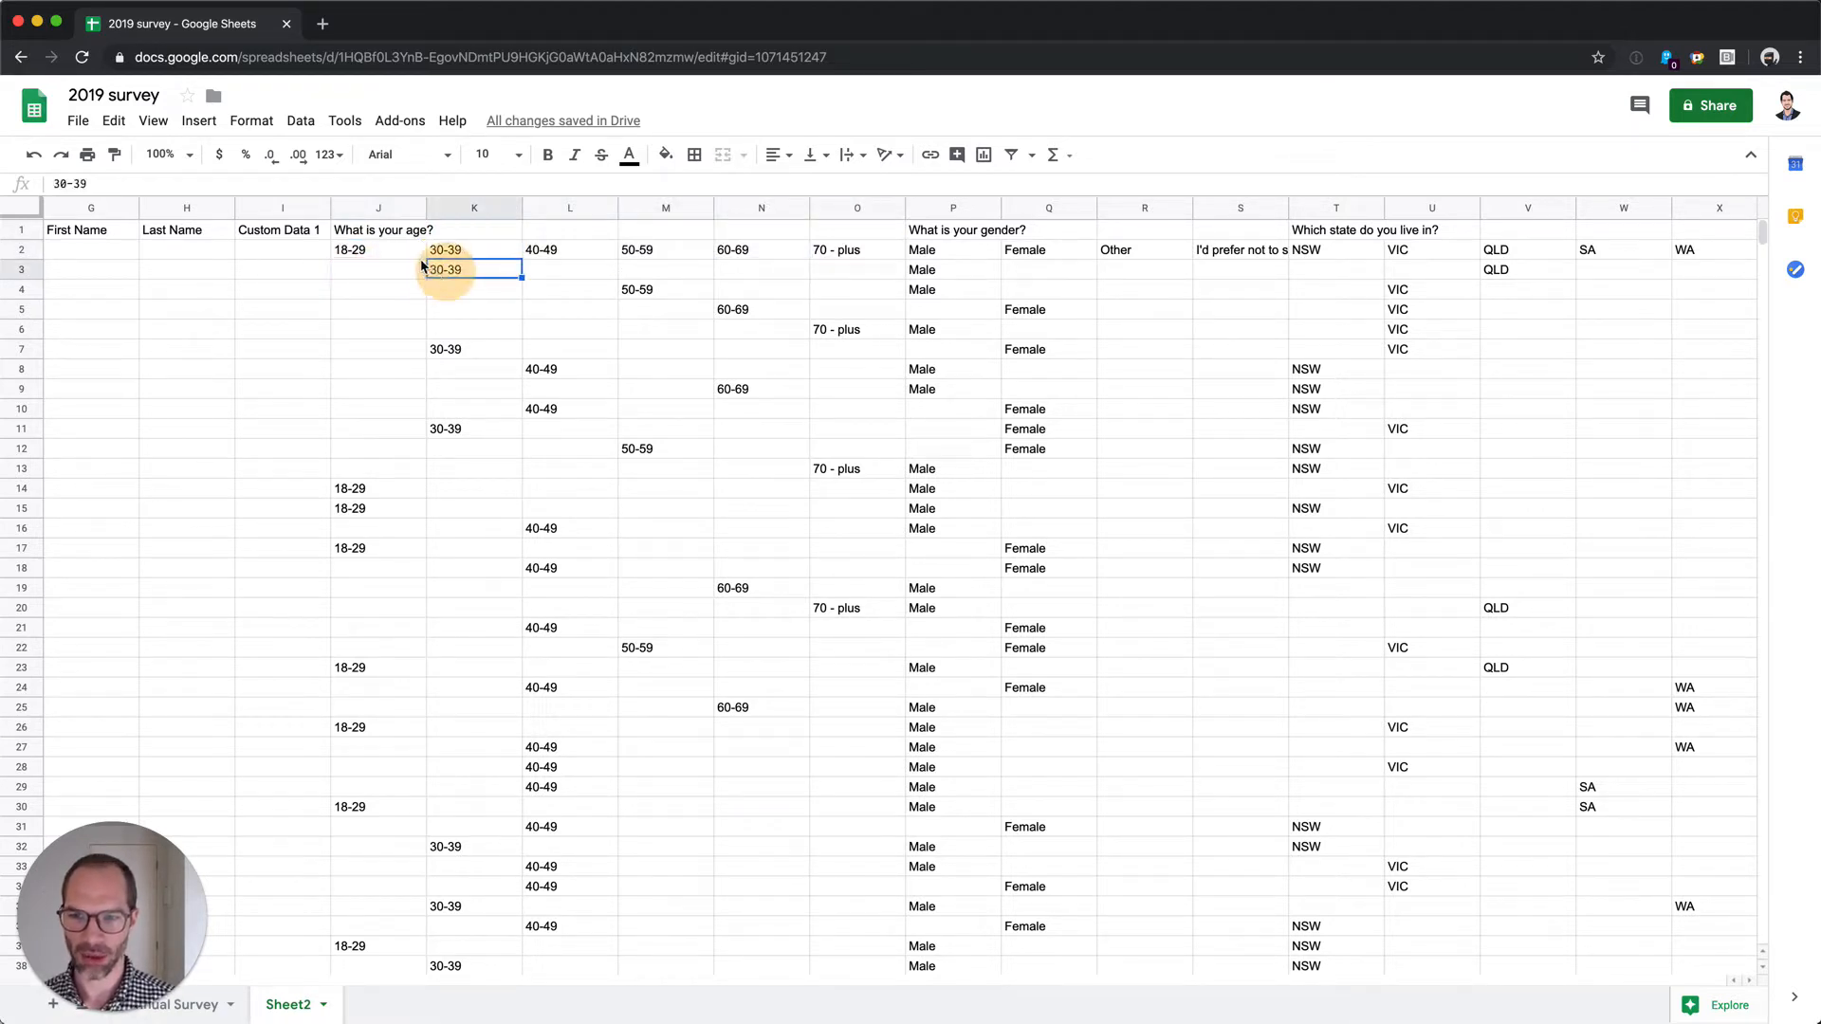
click(449, 276)
click(346, 251)
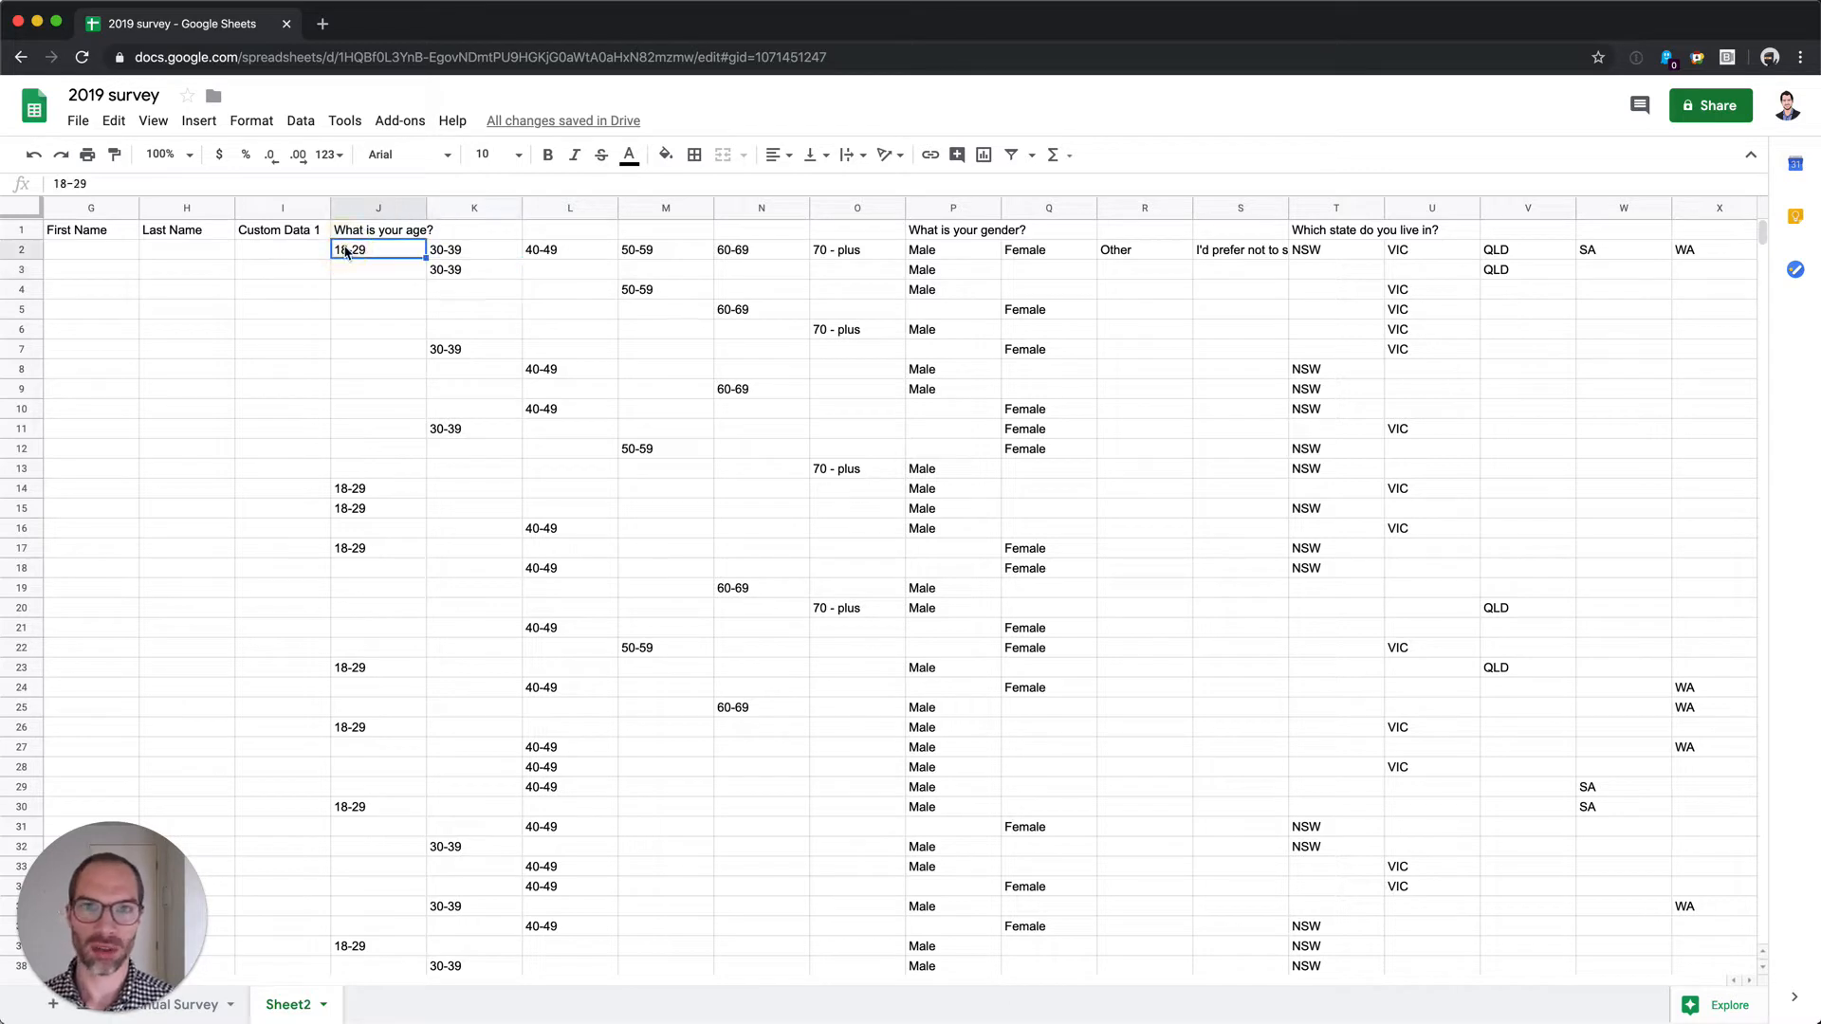
click(391, 275)
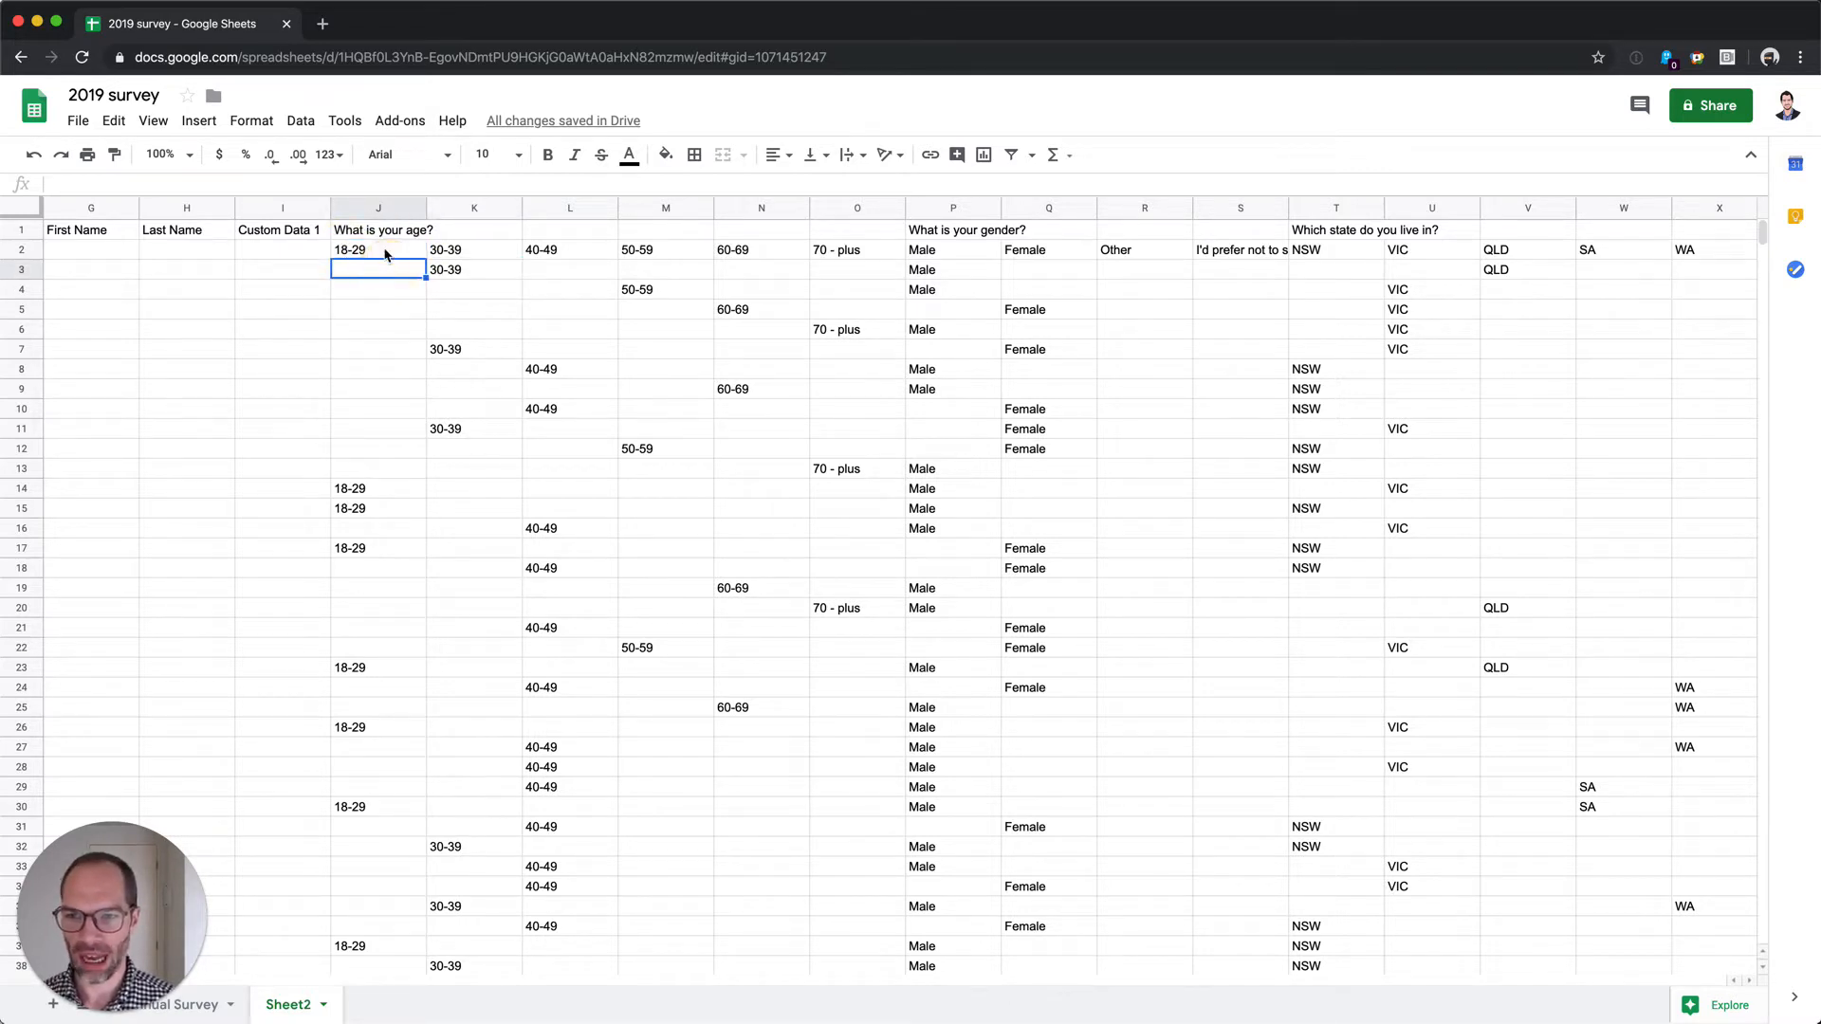
click(380, 252)
click(405, 276)
click(452, 274)
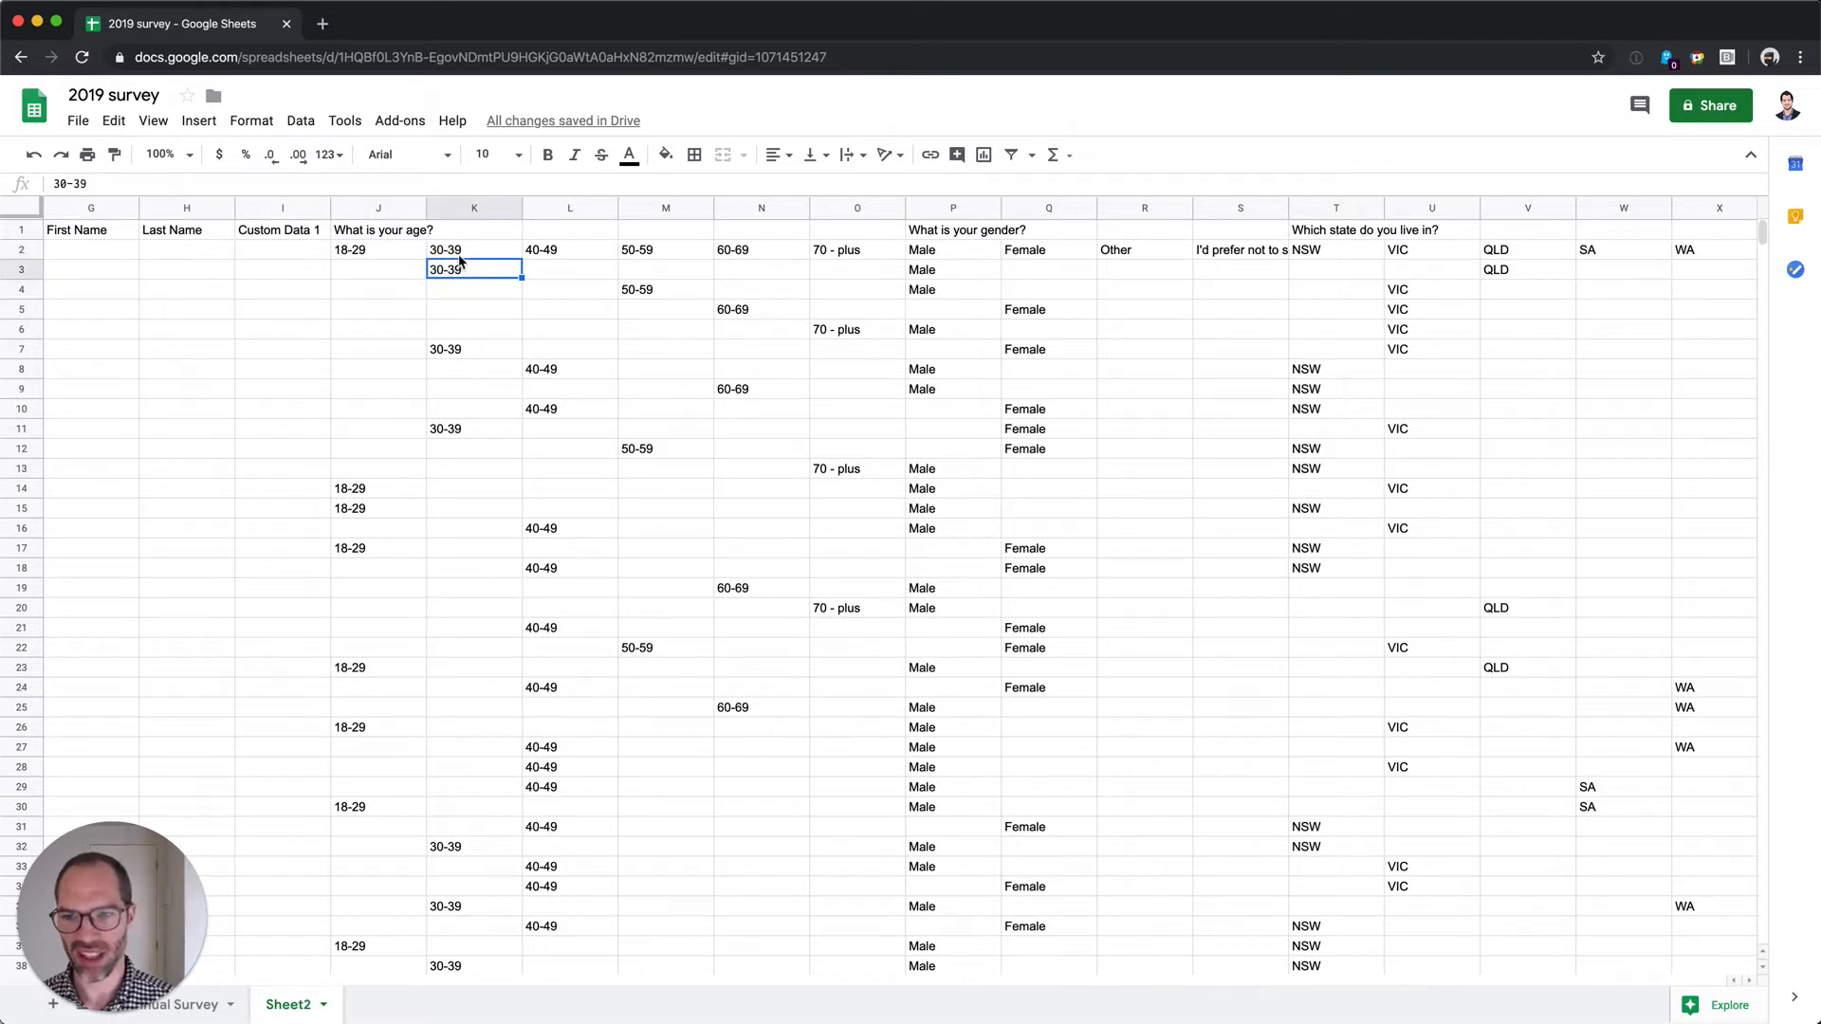
click(461, 256)
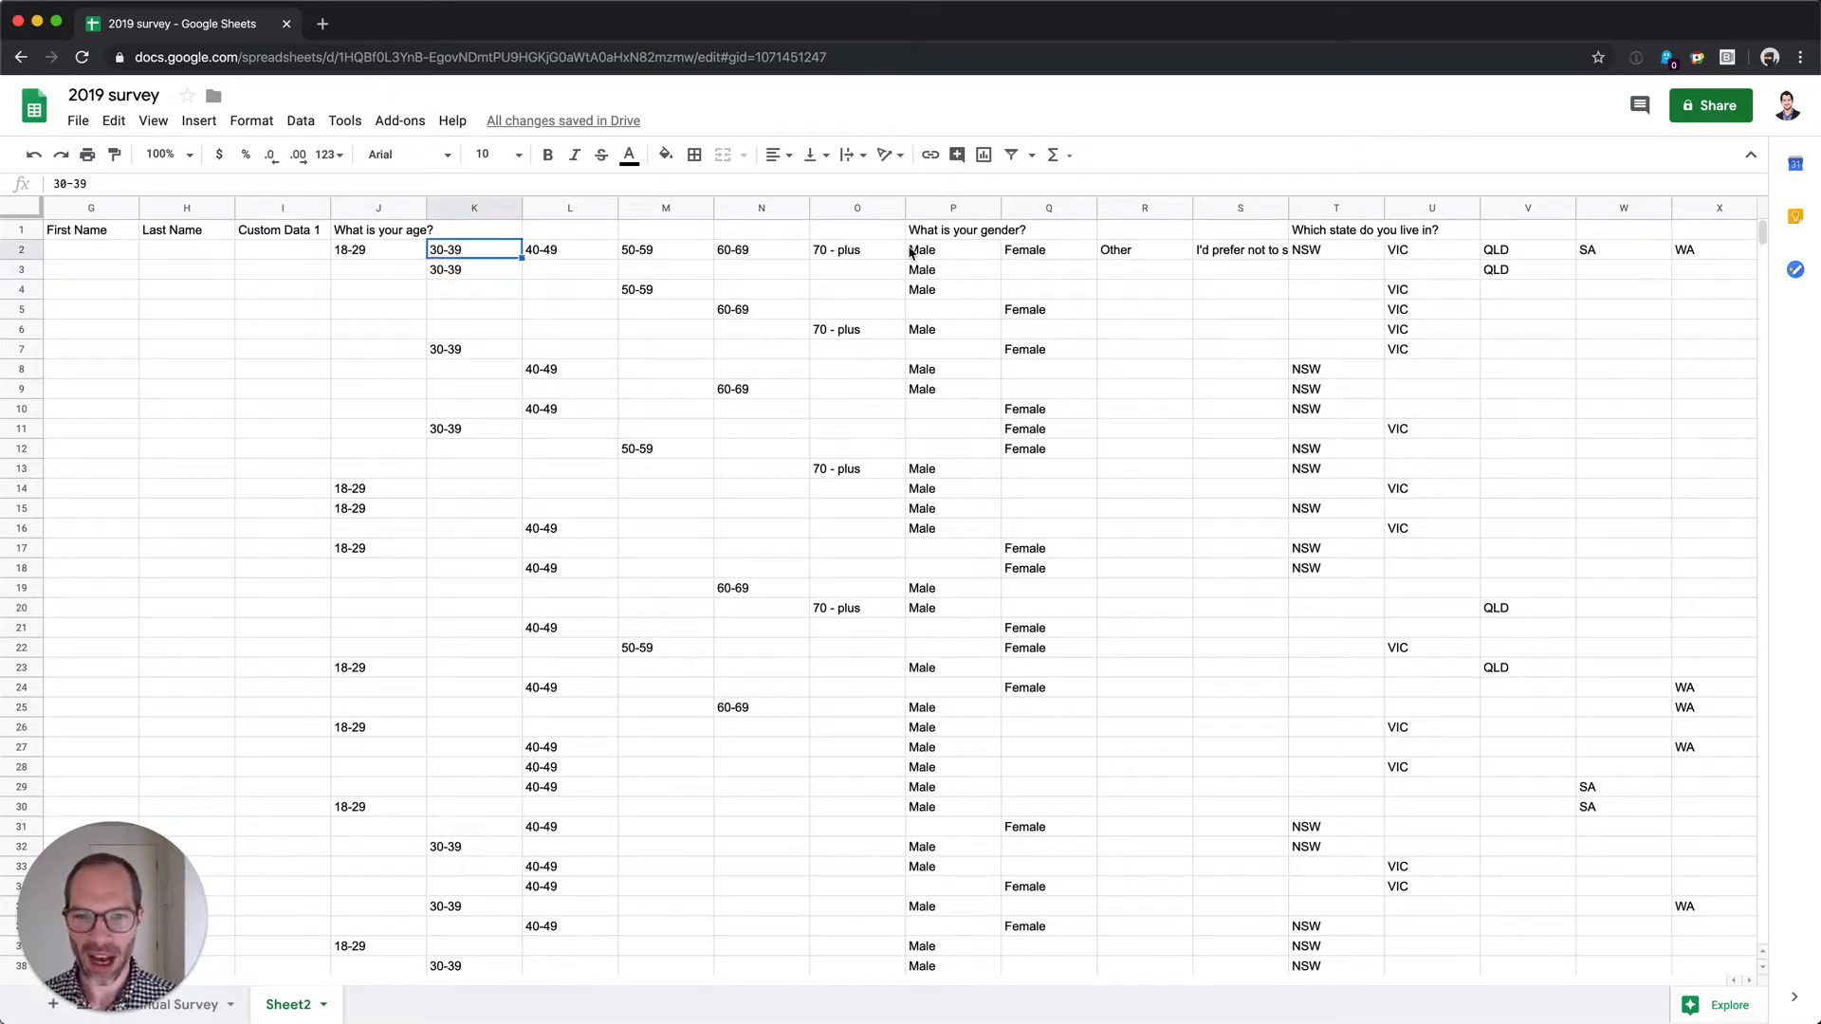
Examine the answer options and responses under "What is your gender?", including Other and "I'd prefer not to say".
click(939, 233)
click(938, 254)
click(1029, 254)
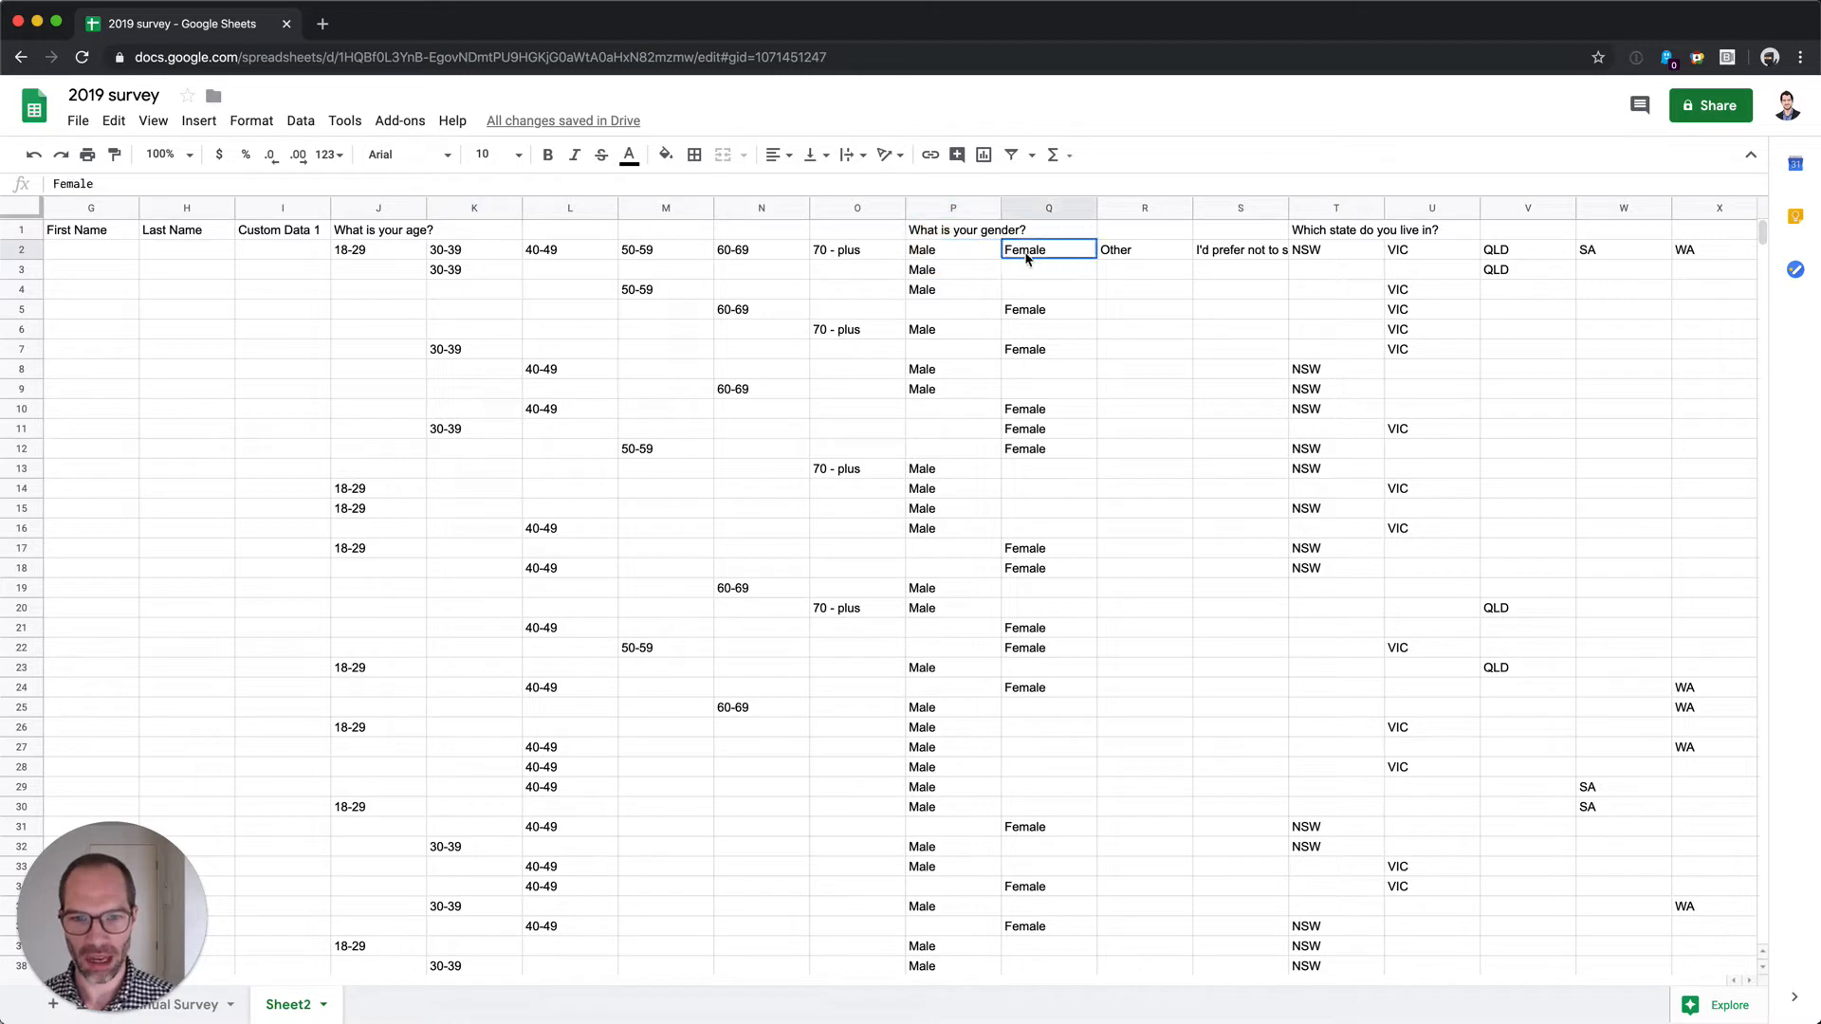
click(1128, 254)
click(1222, 256)
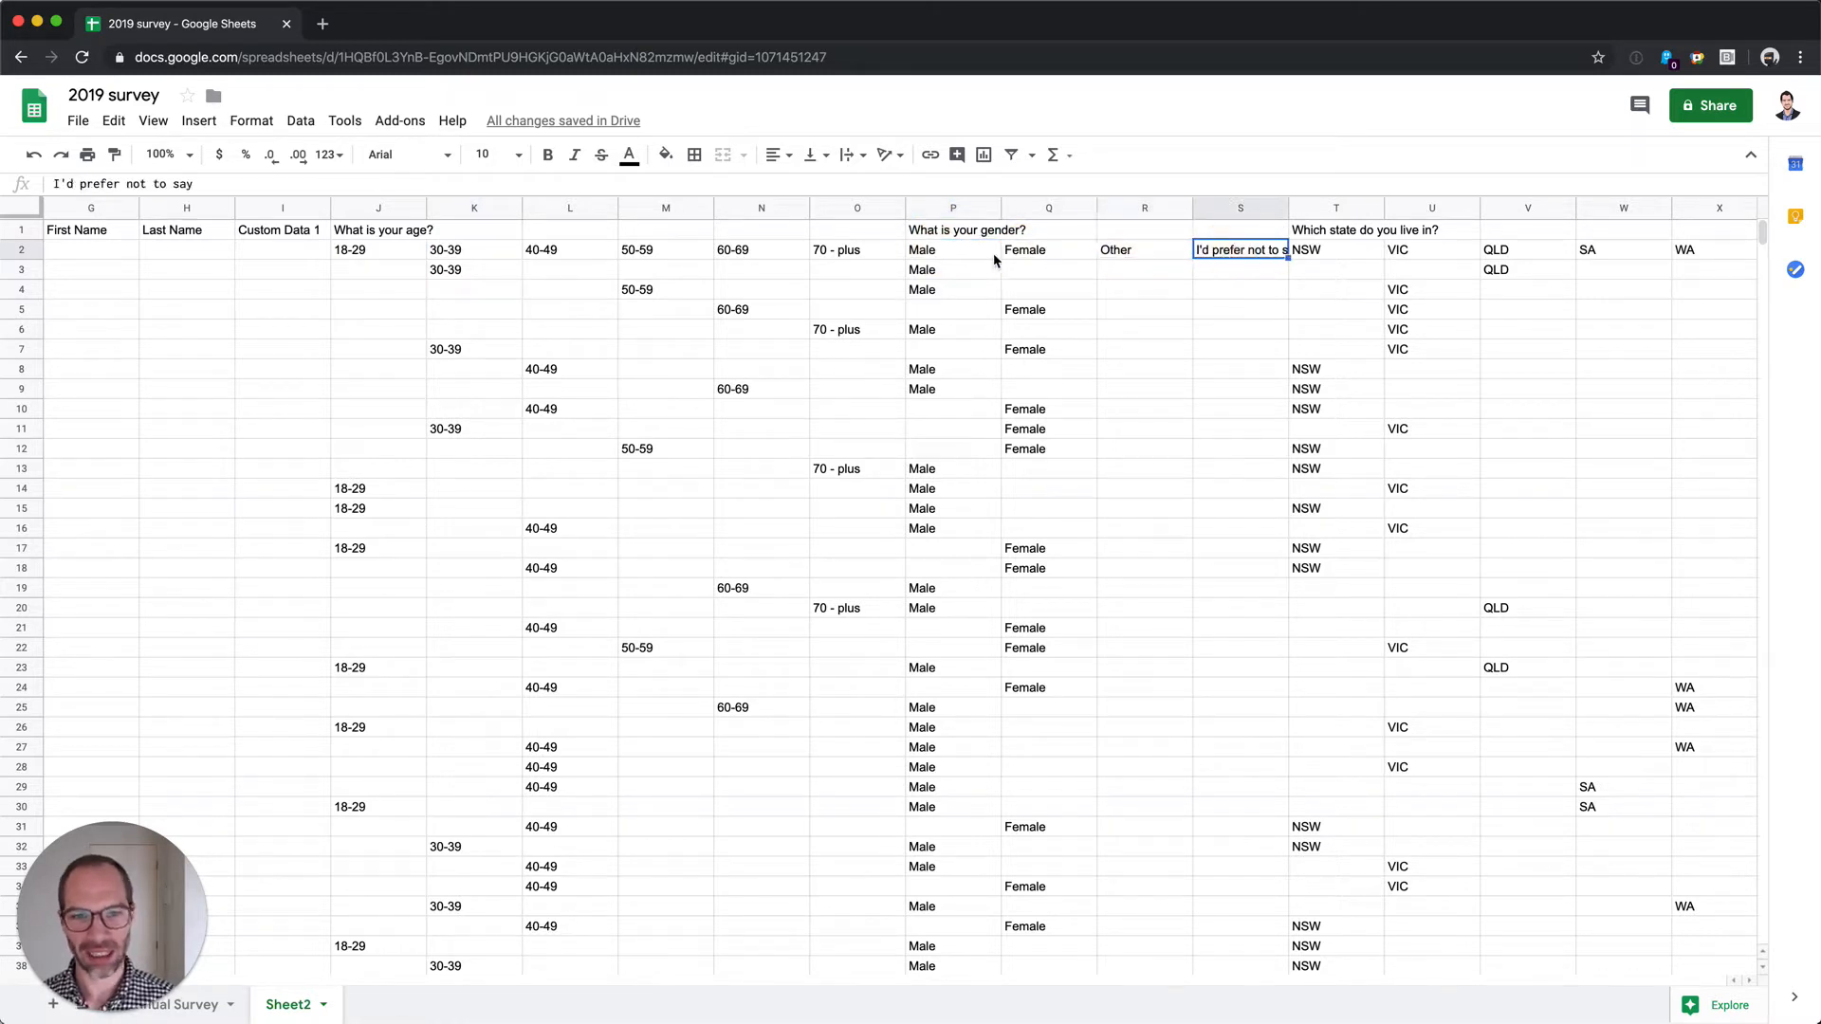
drag(964, 256, 1257, 255)
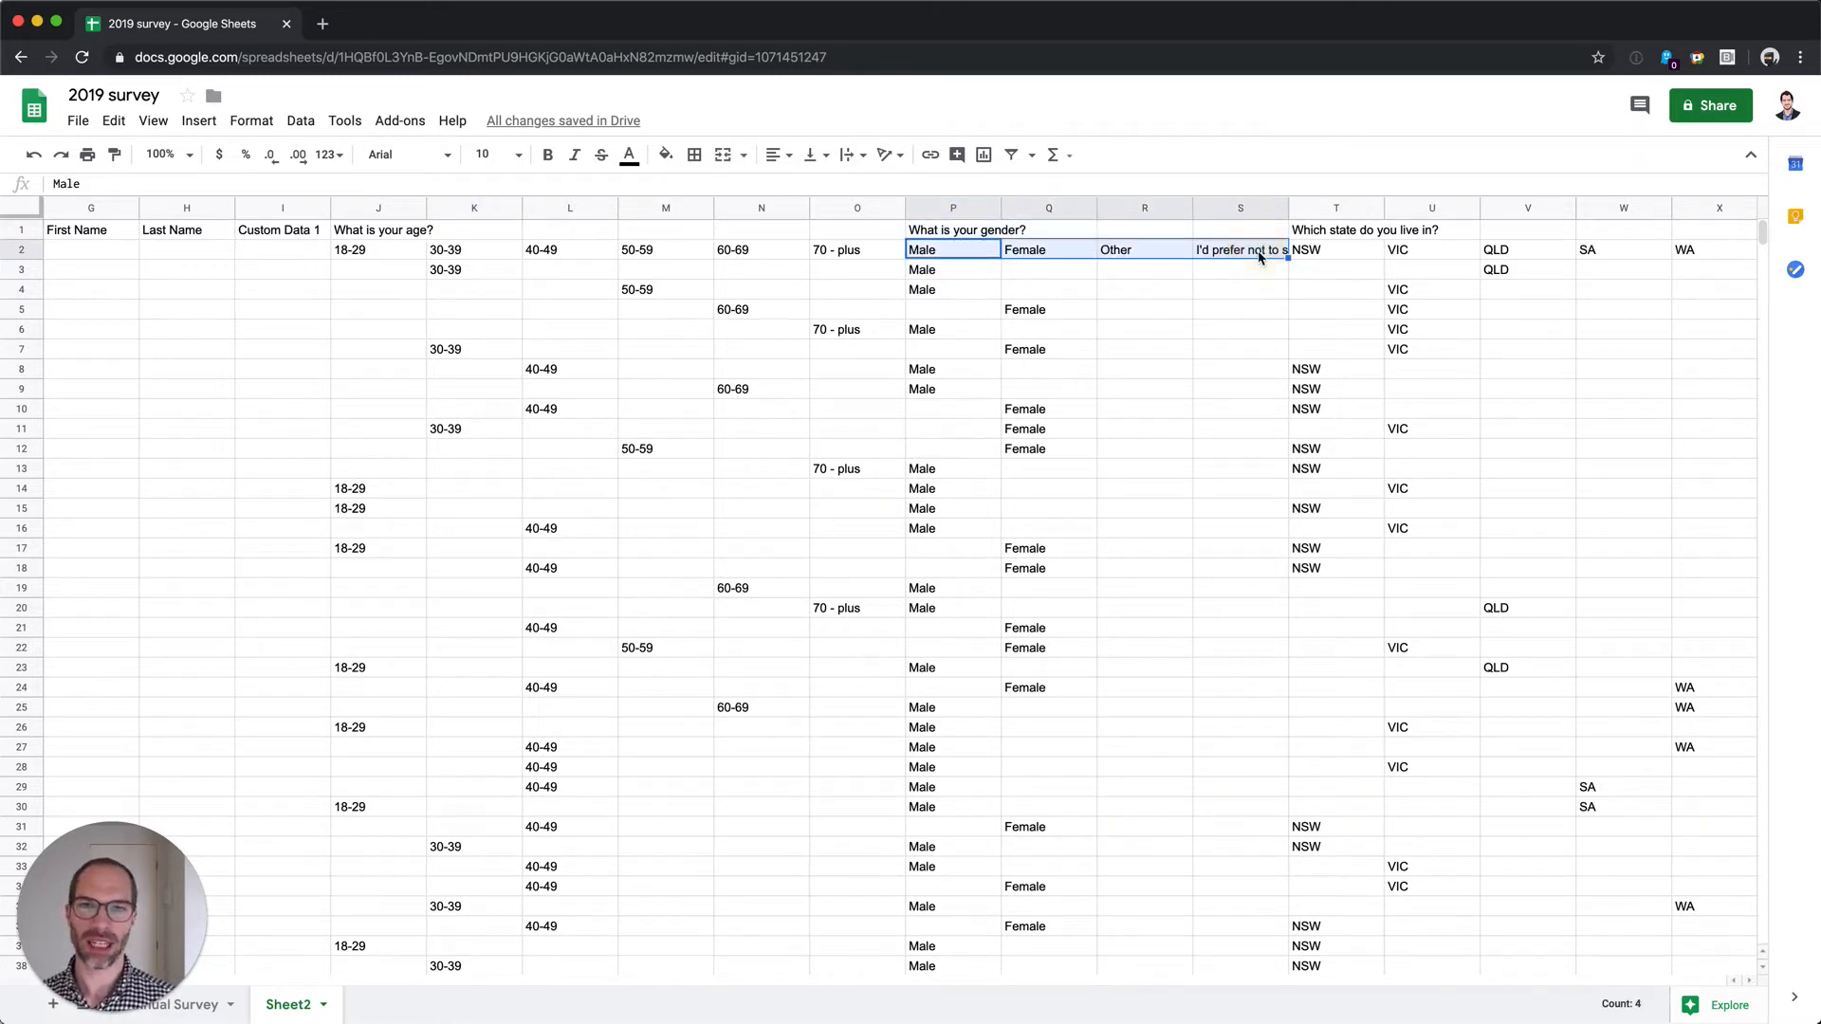
click(957, 274)
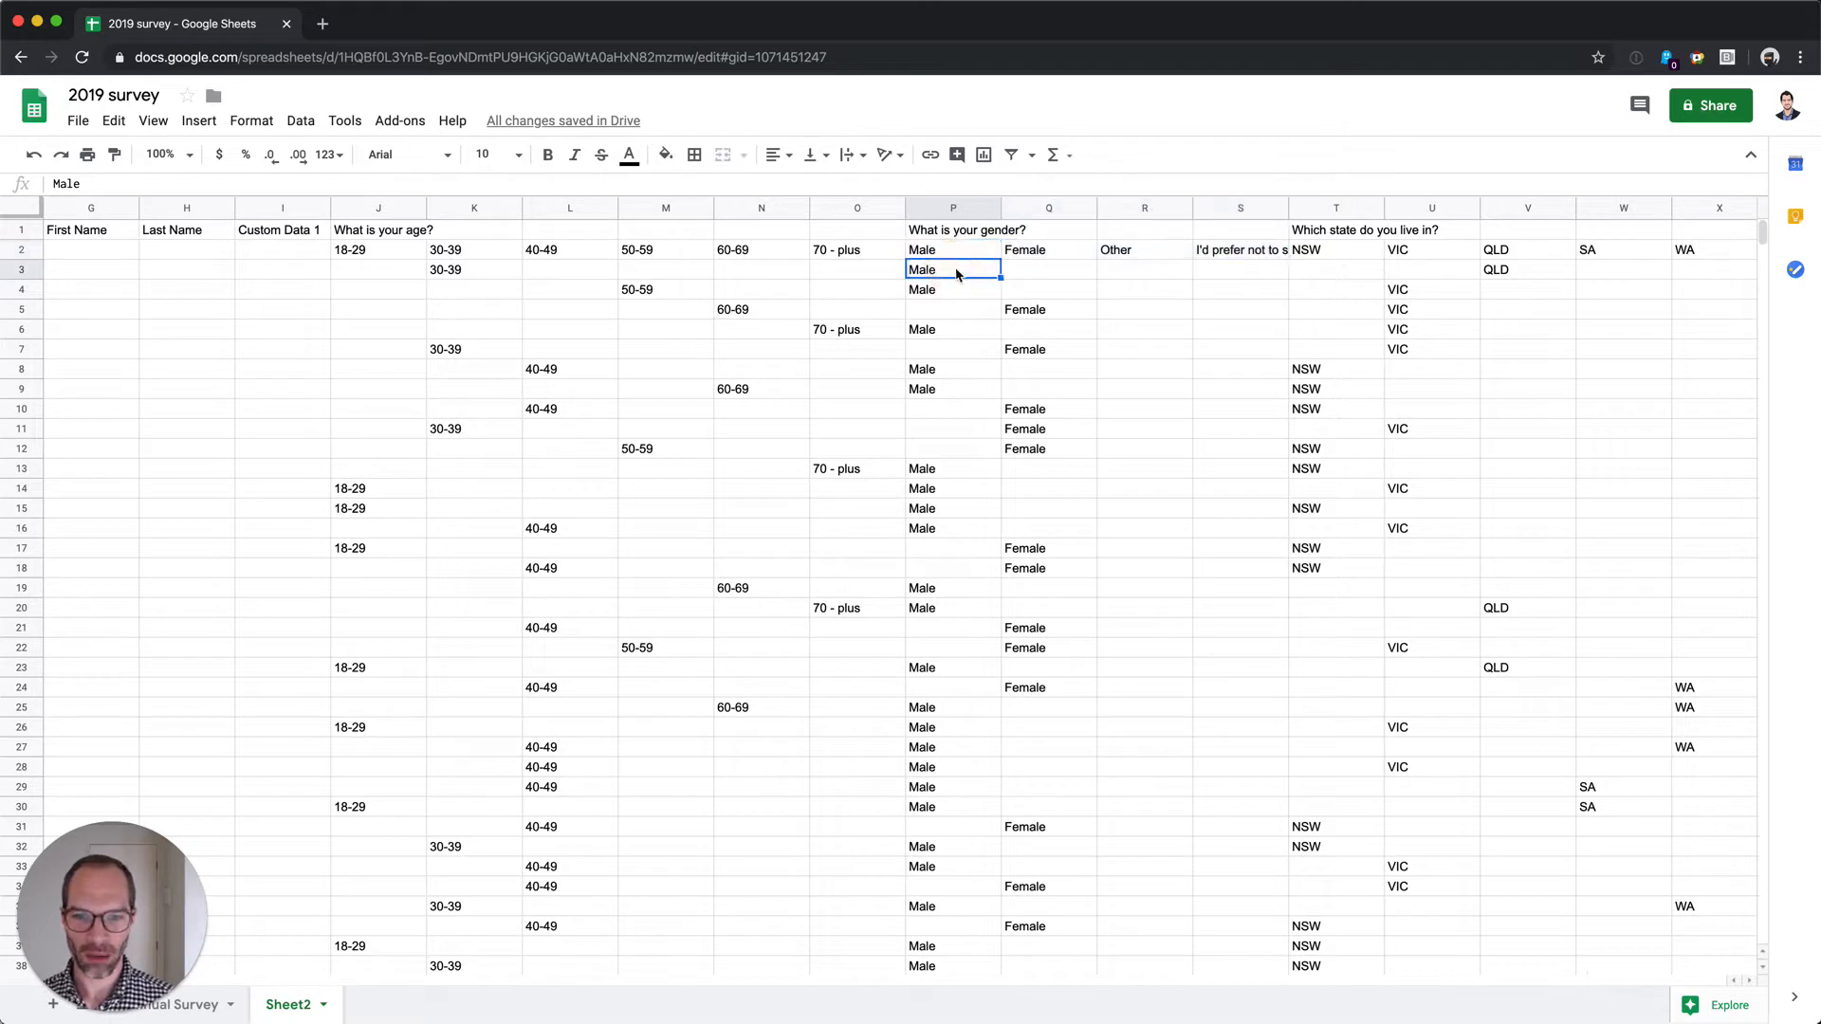
click(960, 276)
click(1043, 313)
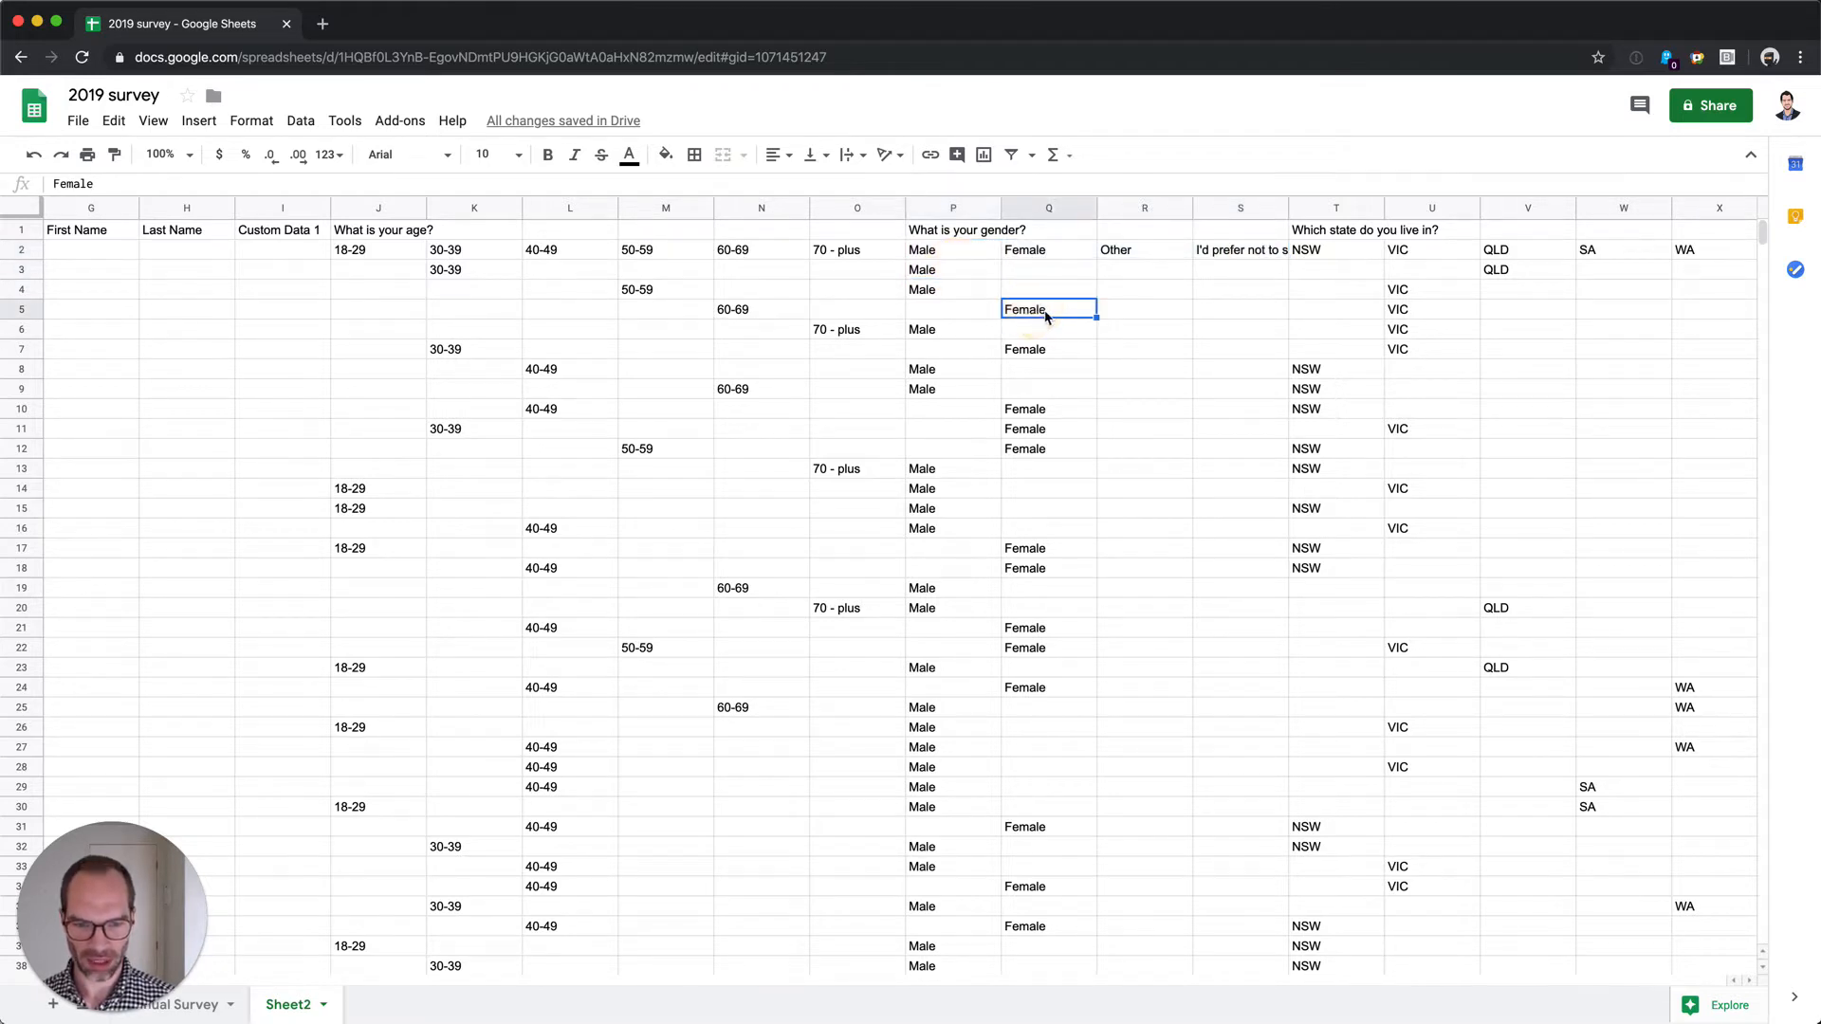
click(1147, 332)
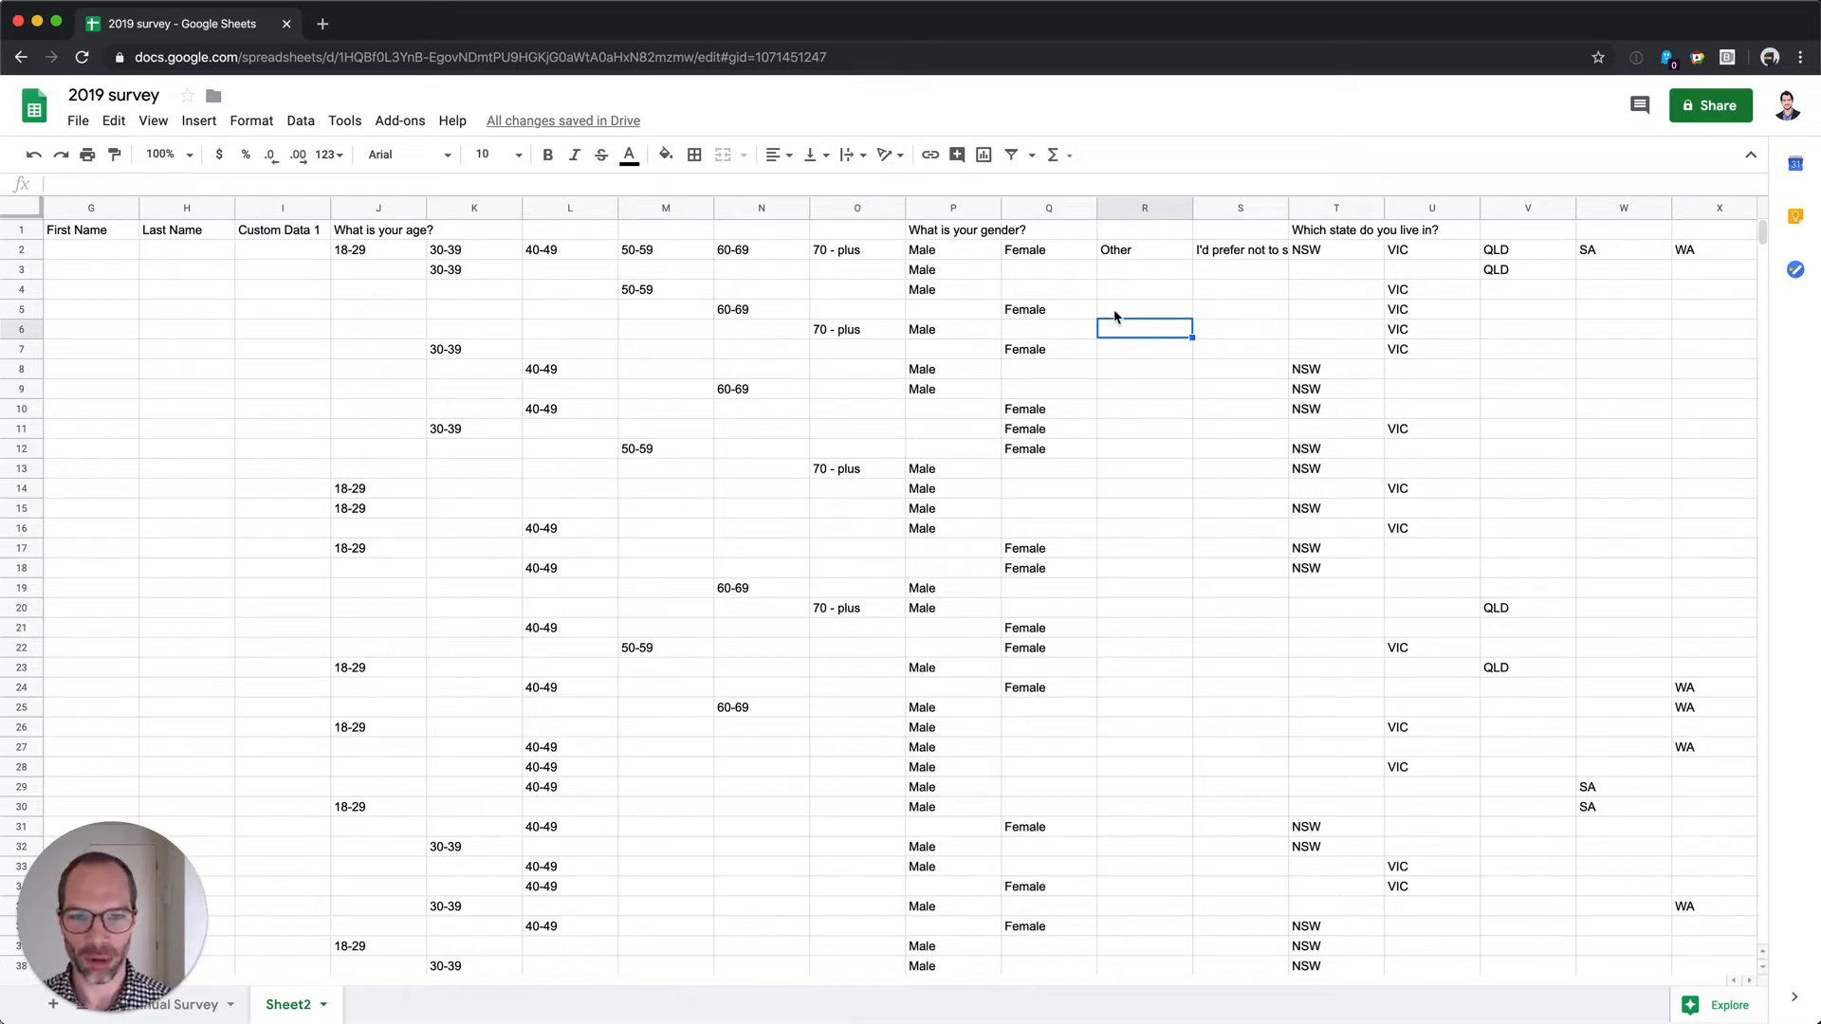
Review the question headers in row 1 from the age question across to the one about future use of Kris Flyer miles.
click(378, 235)
key(ctrl+Right)
key(ctrl+Right)
key(ctrl+Right)
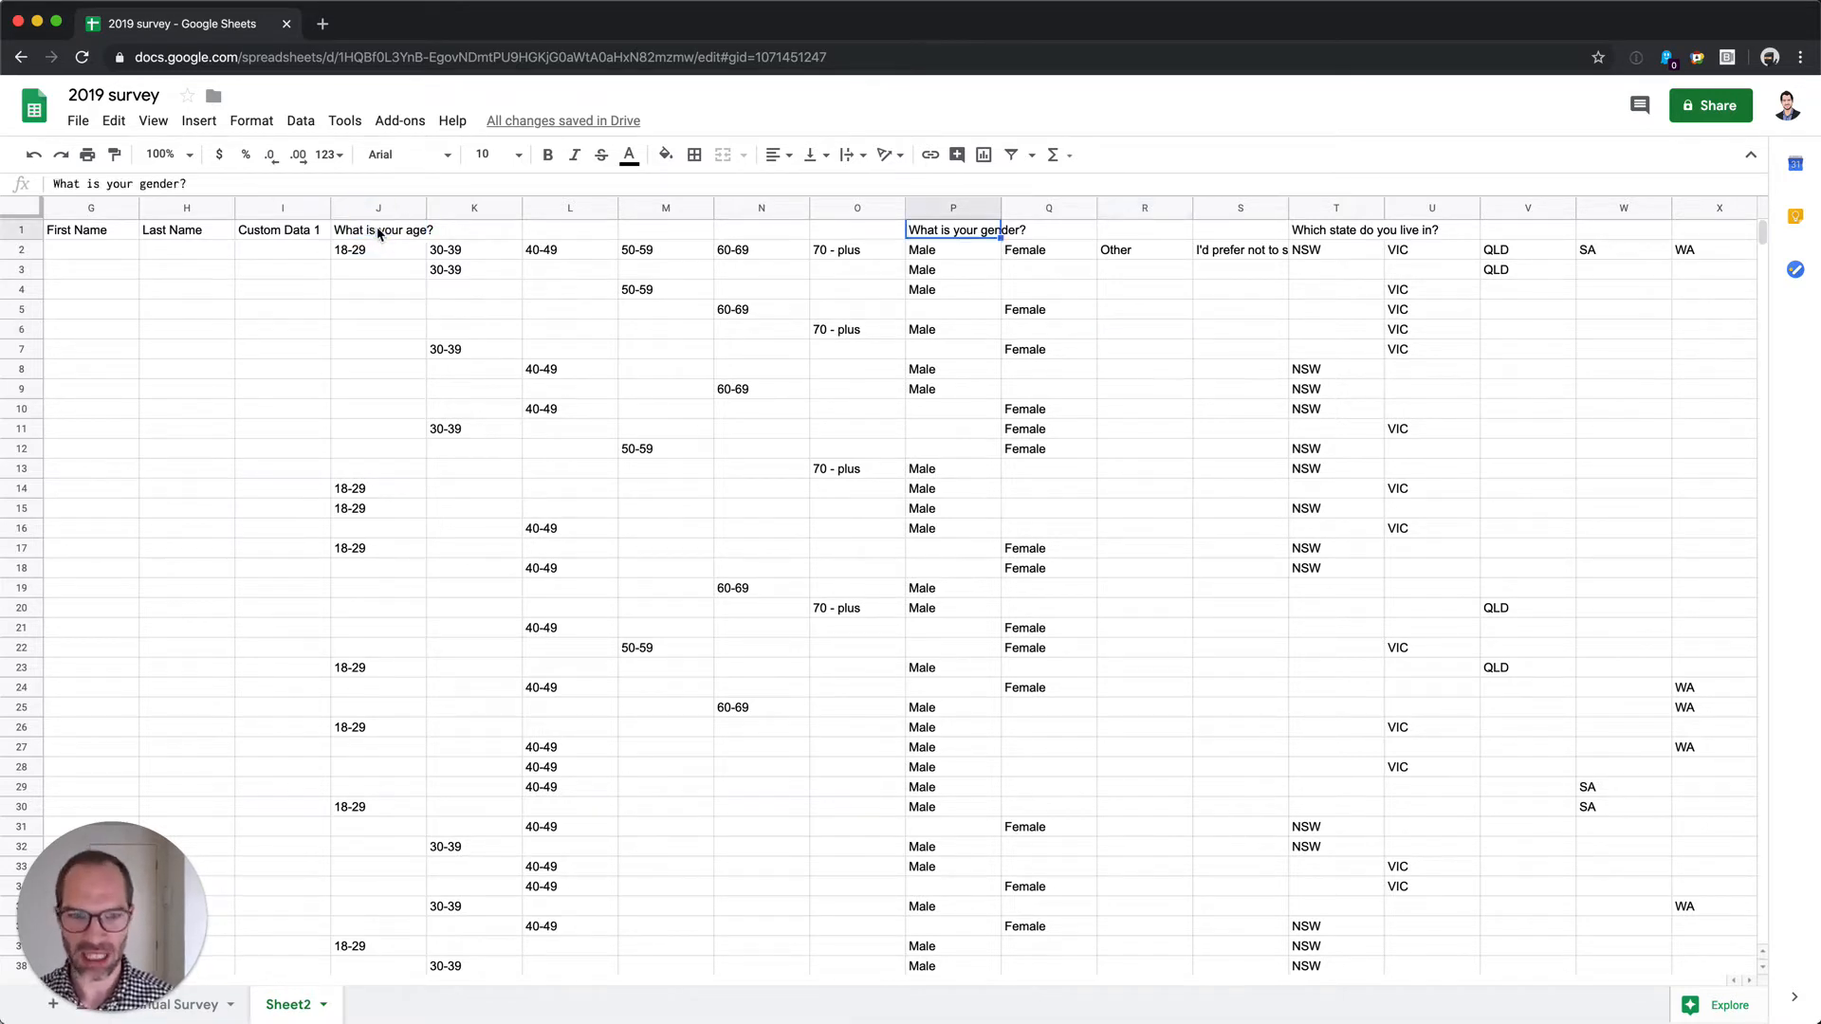
key(ctrl+Right)
key(ctrl+Right)
key(ctrl+Right)
key(ctrl+Right)
key(ctrl+Right)
key(ctrl+Right)
key(ctrl+Right)
key(ctrl+Right)
key(ctrl+Right)
key(ctrl+Right)
key(ctrl+Right)
key(ctrl+Right)
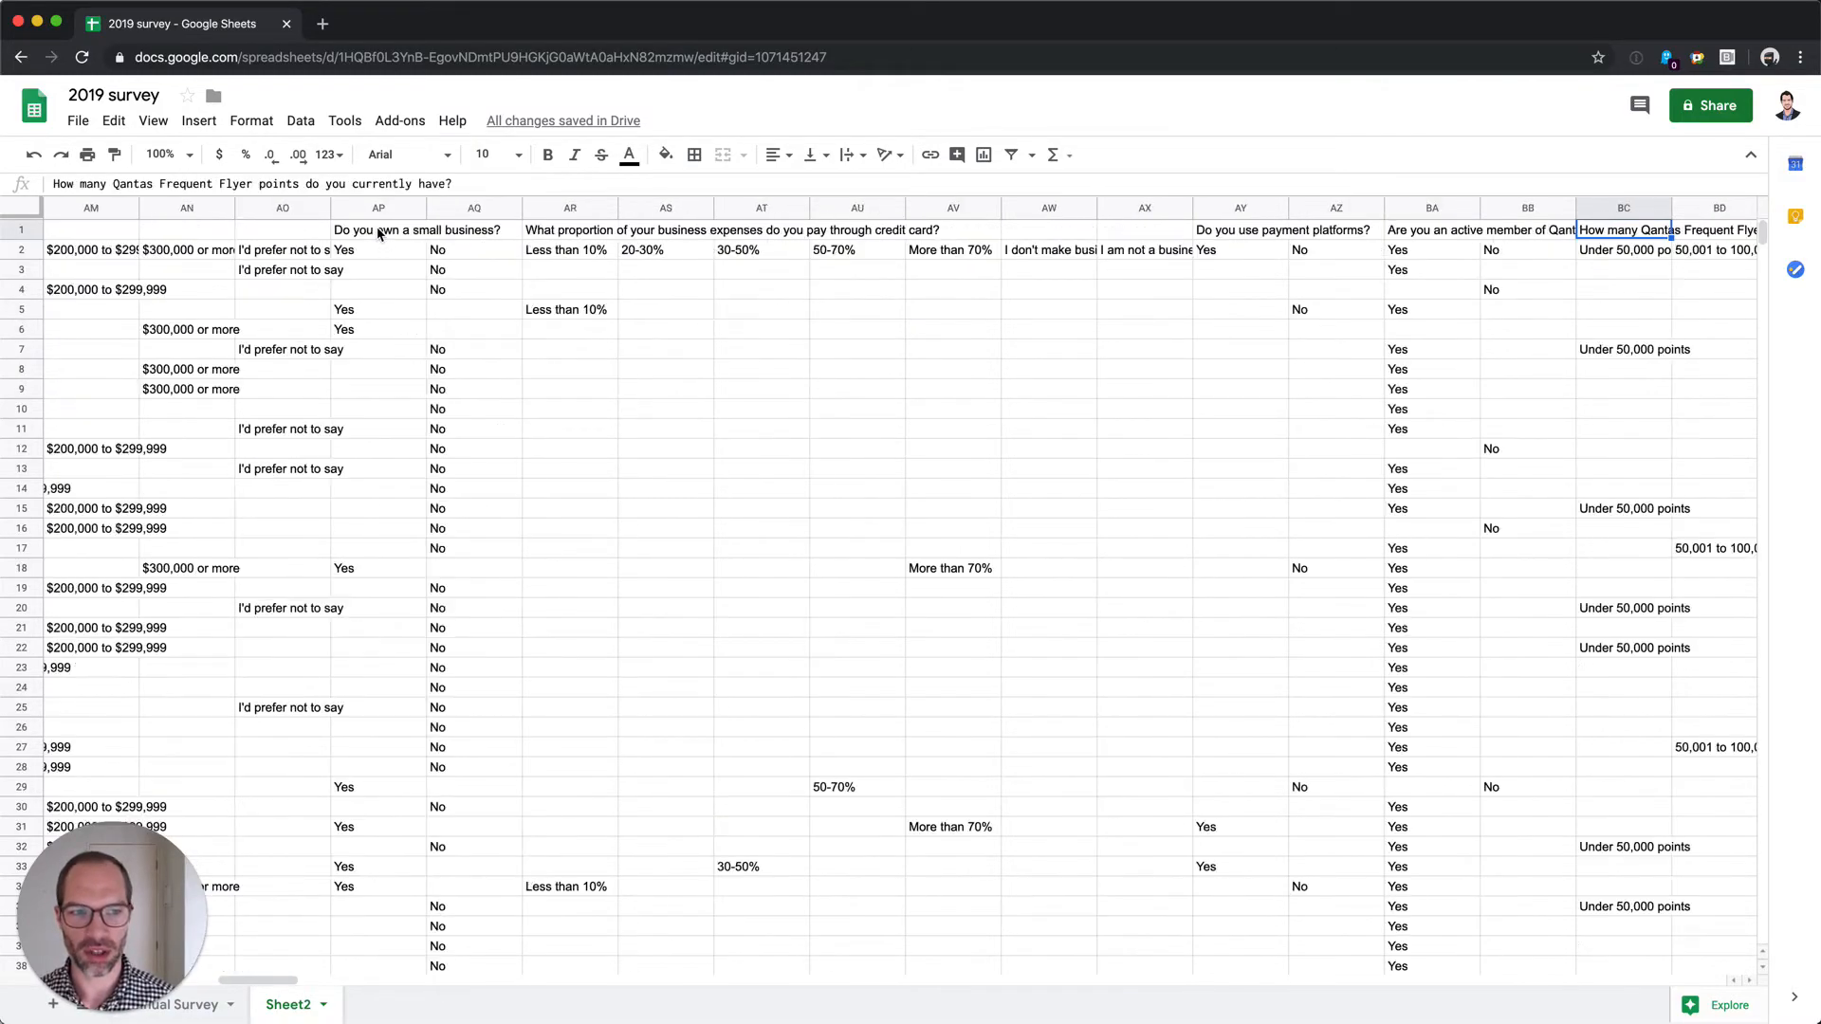
key(super+Right)
key(super+Right)
key(super+Right)
key(super+Right)
key(super+Right)
key(super+Right)
key(super+Right)
key(super+Right)
key(super+Right)
key(super+Right)
key(super+Right)
key(super+Right)
key(super+Right)
key(super+Right)
key(super+Right)
key(super+Right)
key(super+Right)
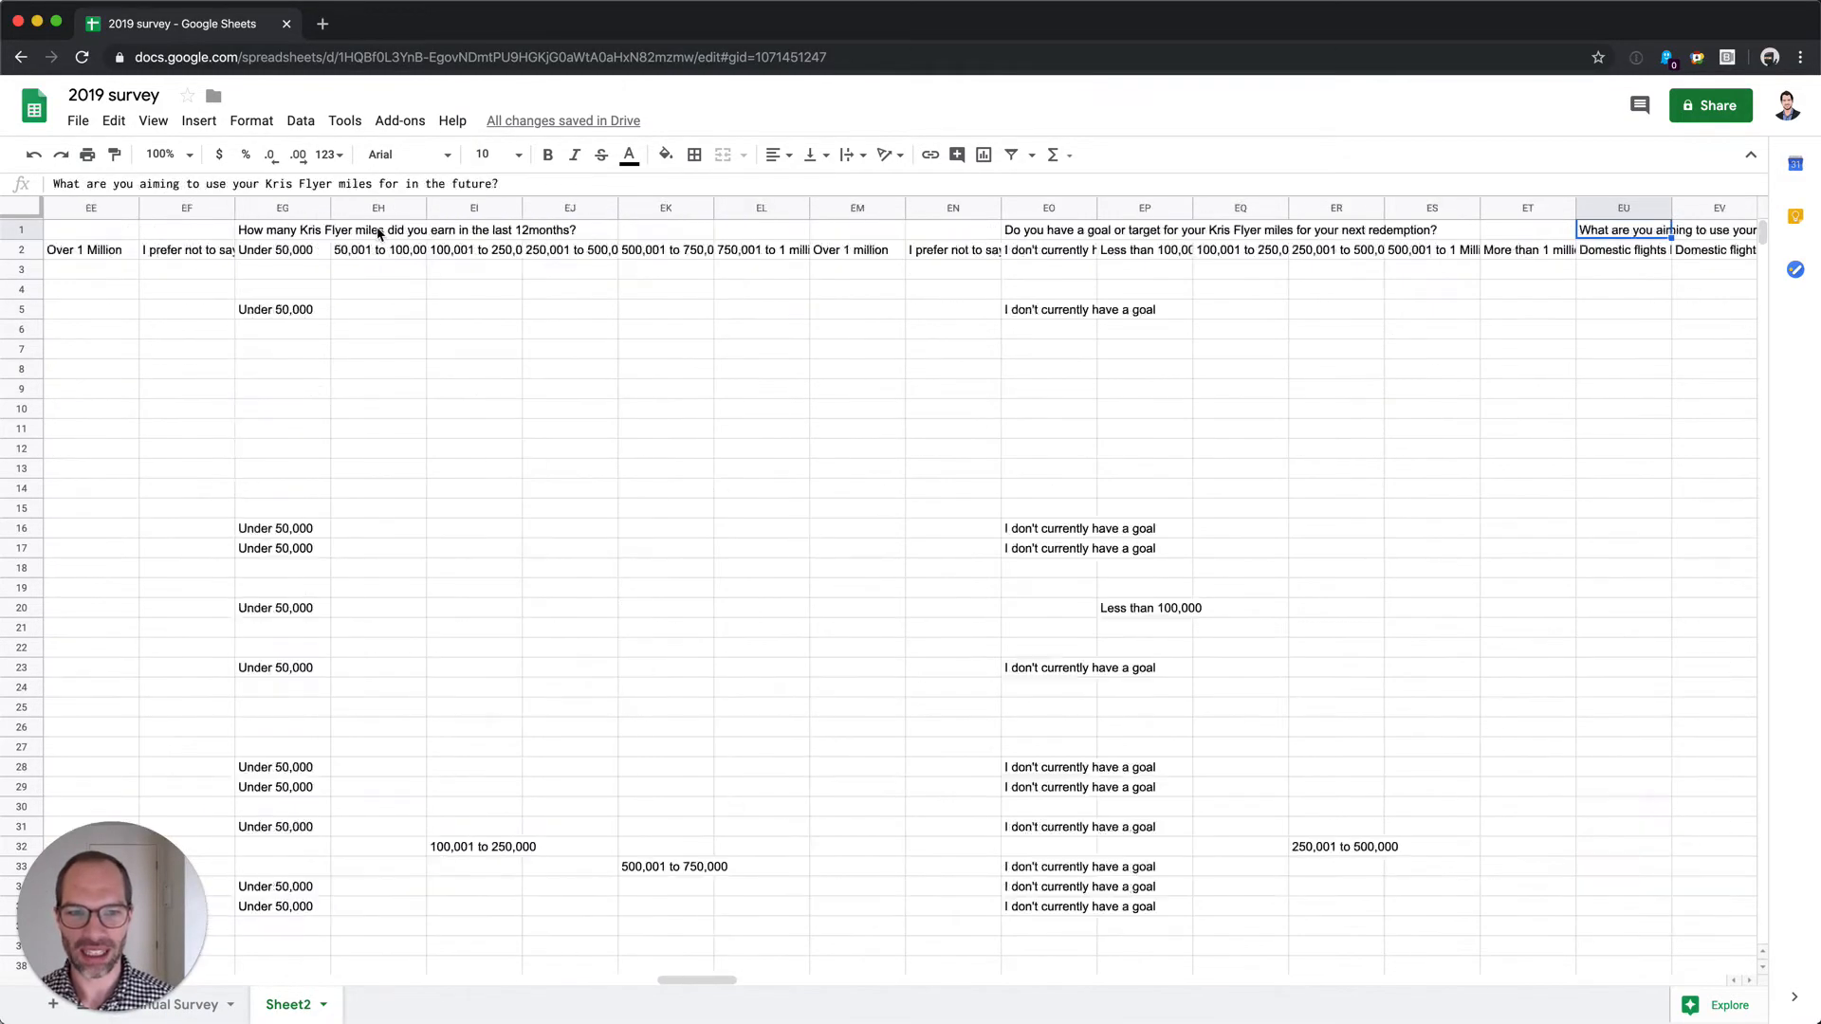
Return to the Respondent ID header and go through the row 1 questions up to "Do you own a small business?".
key(super+Left)
key(super+Left)
key(super+Left)
key(super+Left)
key(super+Left)
key(super+Left)
key(super+Left)
key(super+Left)
key(super+Left)
key(super+Left)
key(super+Left)
key(super+Left)
key(super+Left)
key(super+Left)
key(super+Left)
key(super+Left)
key(super+Left)
key(super+Left)
key(super+Left)
key(super+Left)
key(super+Left)
key(super+Left)
key(super+Left)
key(super+Left)
key(super+Left)
key(super+Left)
key(super+Left)
key(super+Left)
key(super+Left)
key(super+Left)
key(super+Left)
key(super+Left)
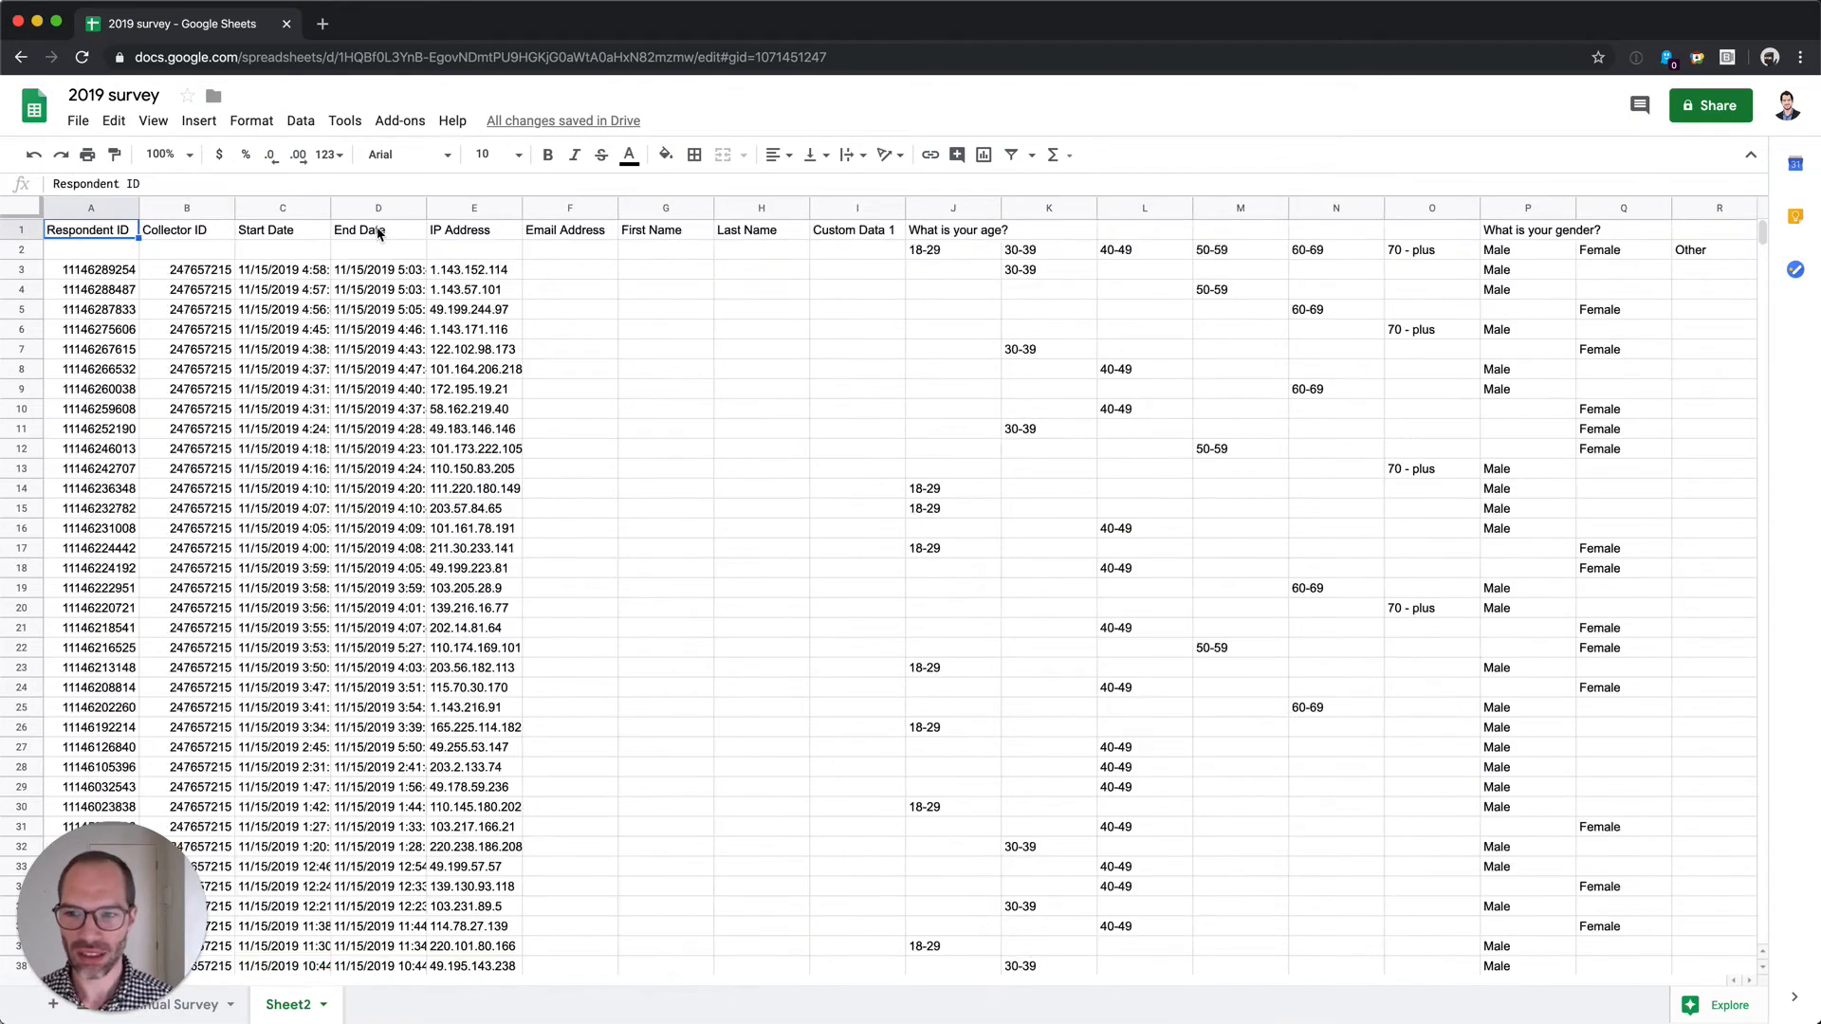
key(super+Right)
key(super+Right)
key(super+Right)
key(super+Right)
key(super+Right)
key(super+Right)
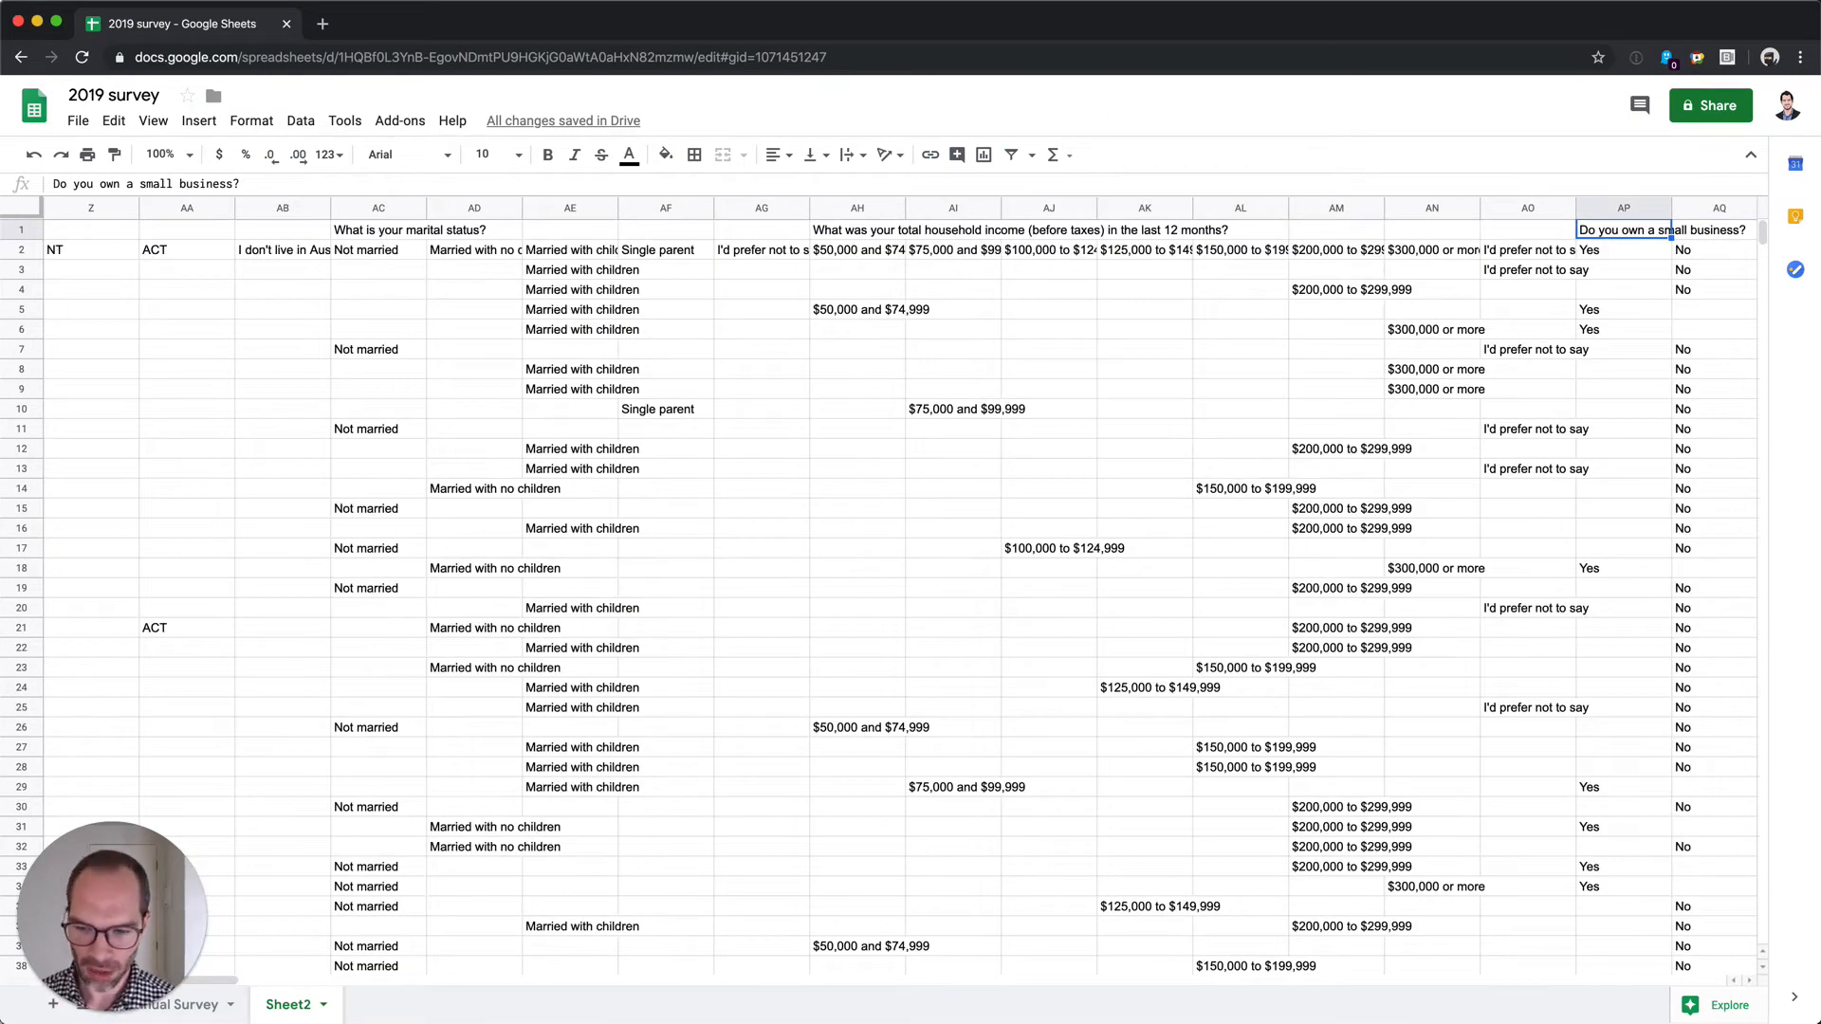
Switch to the Annual Survey sheet, shifting the browser window temporarily to reach it.
click(187, 1009)
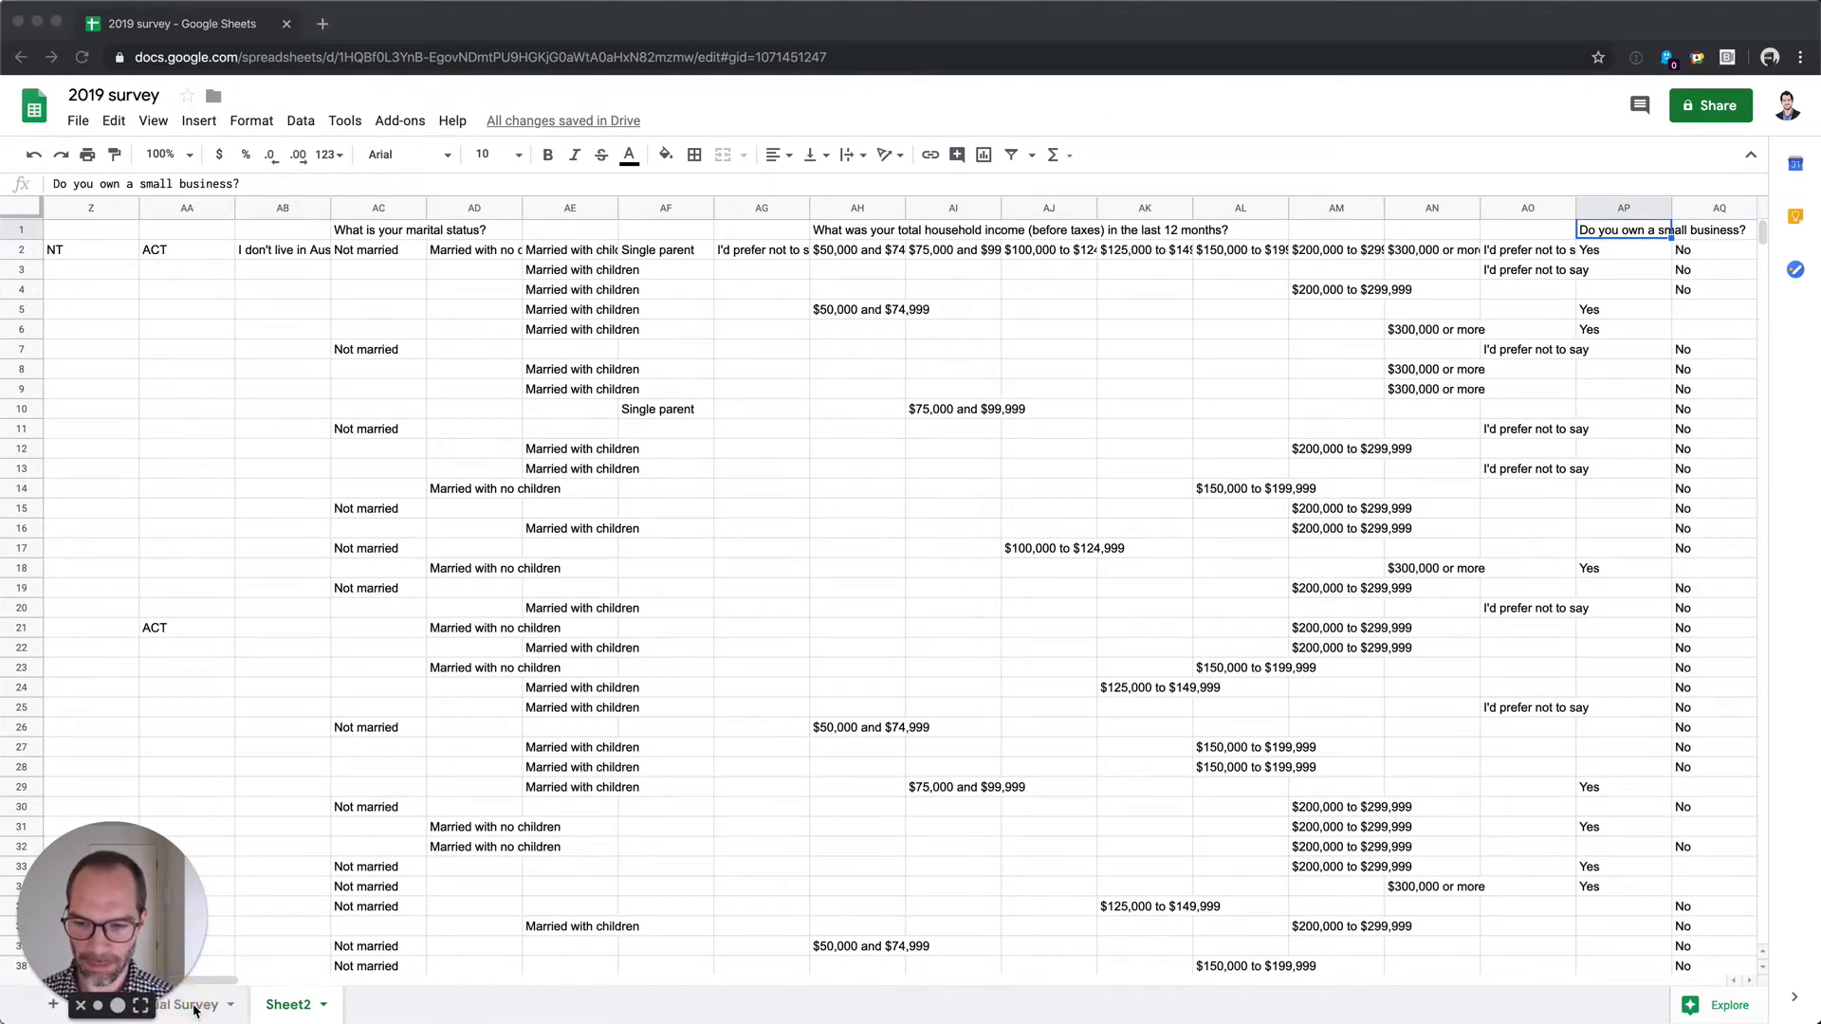
drag(824, 25, 935, 21)
click(296, 1003)
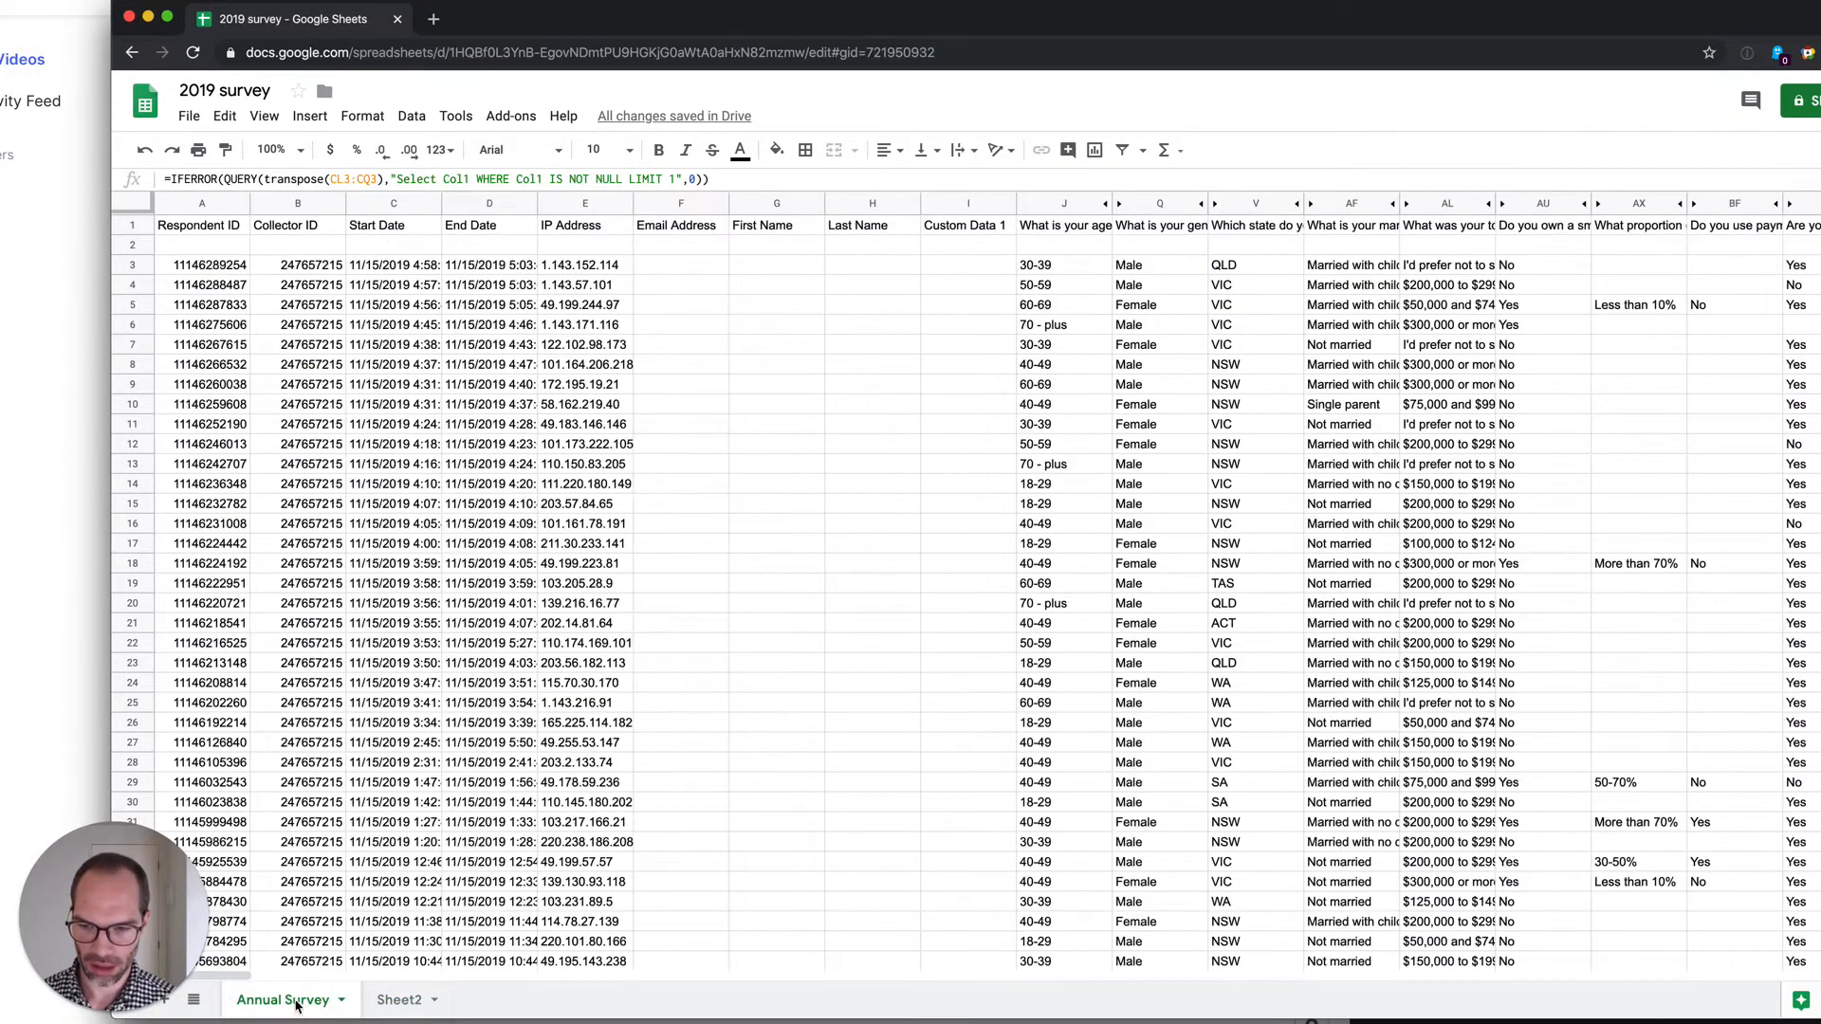
drag(1031, 22, 920, 27)
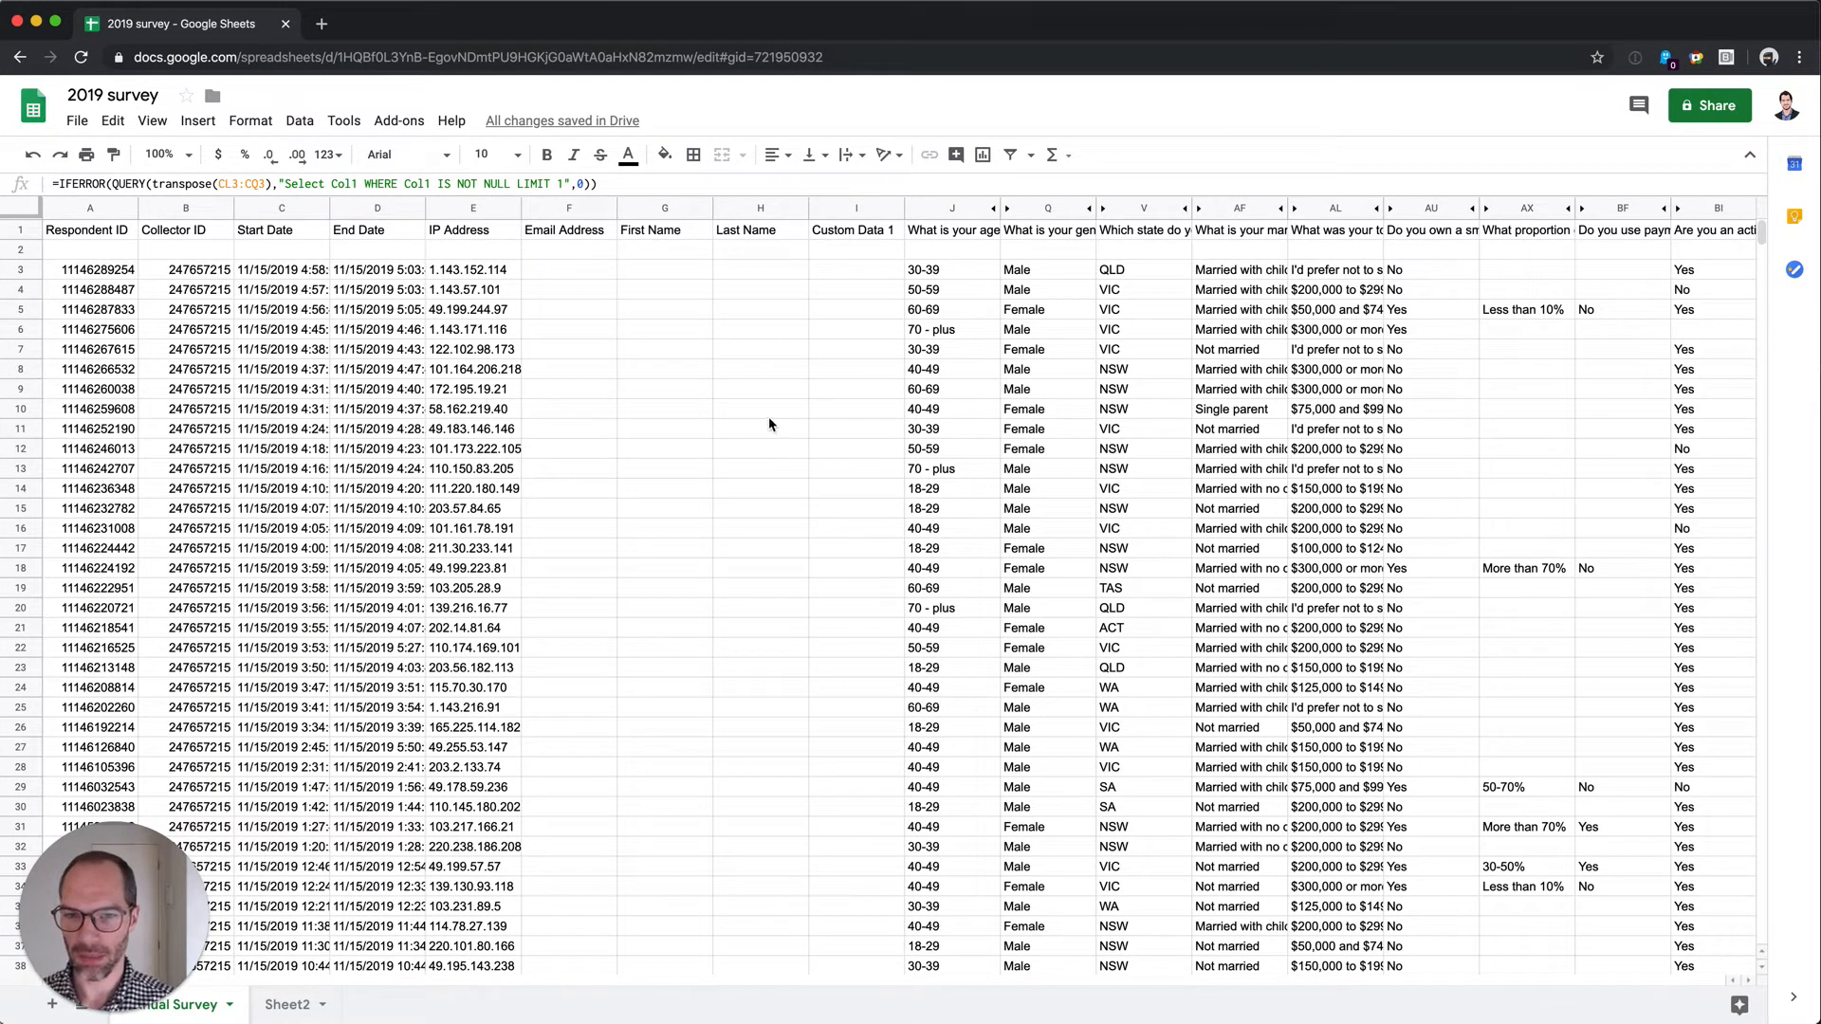
Examine the condensed question columns on Annual Survey and compare the Qantas points usage question with the multi-response Qantas Frequent Flyer changes question.
scroll(740, 401, right, 6)
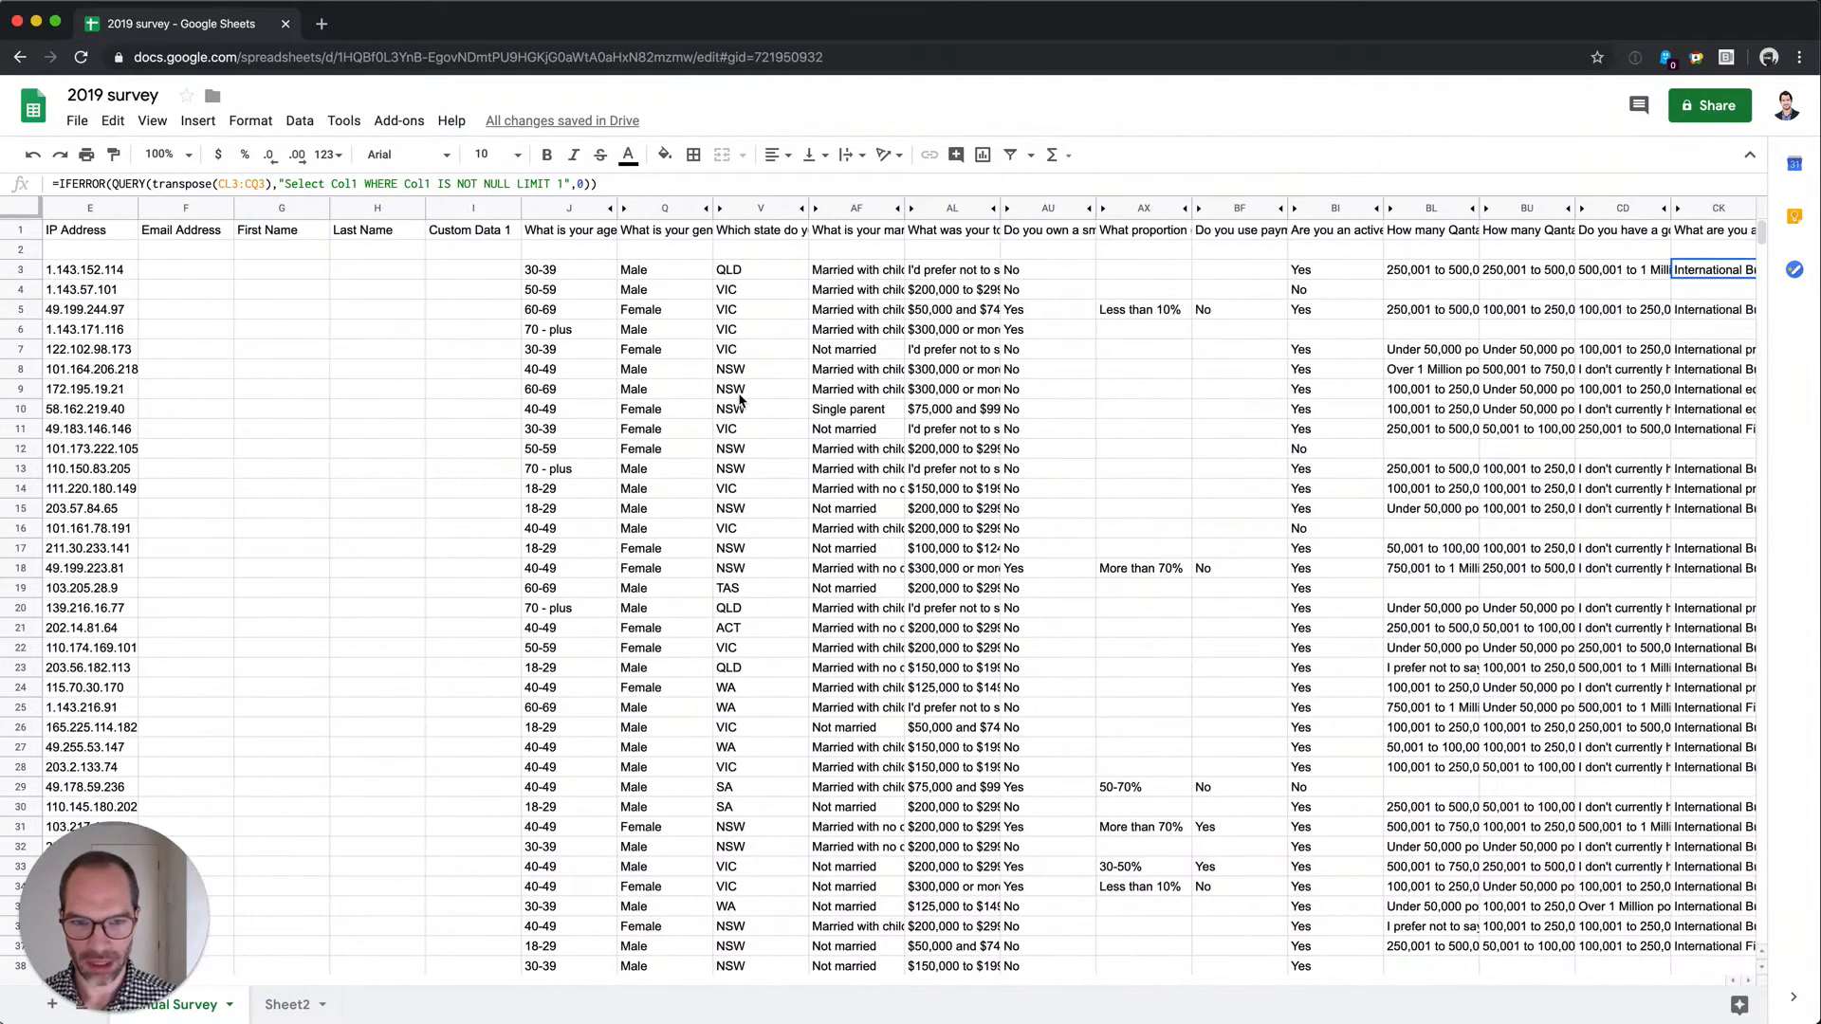
scroll(740, 400, right, 7)
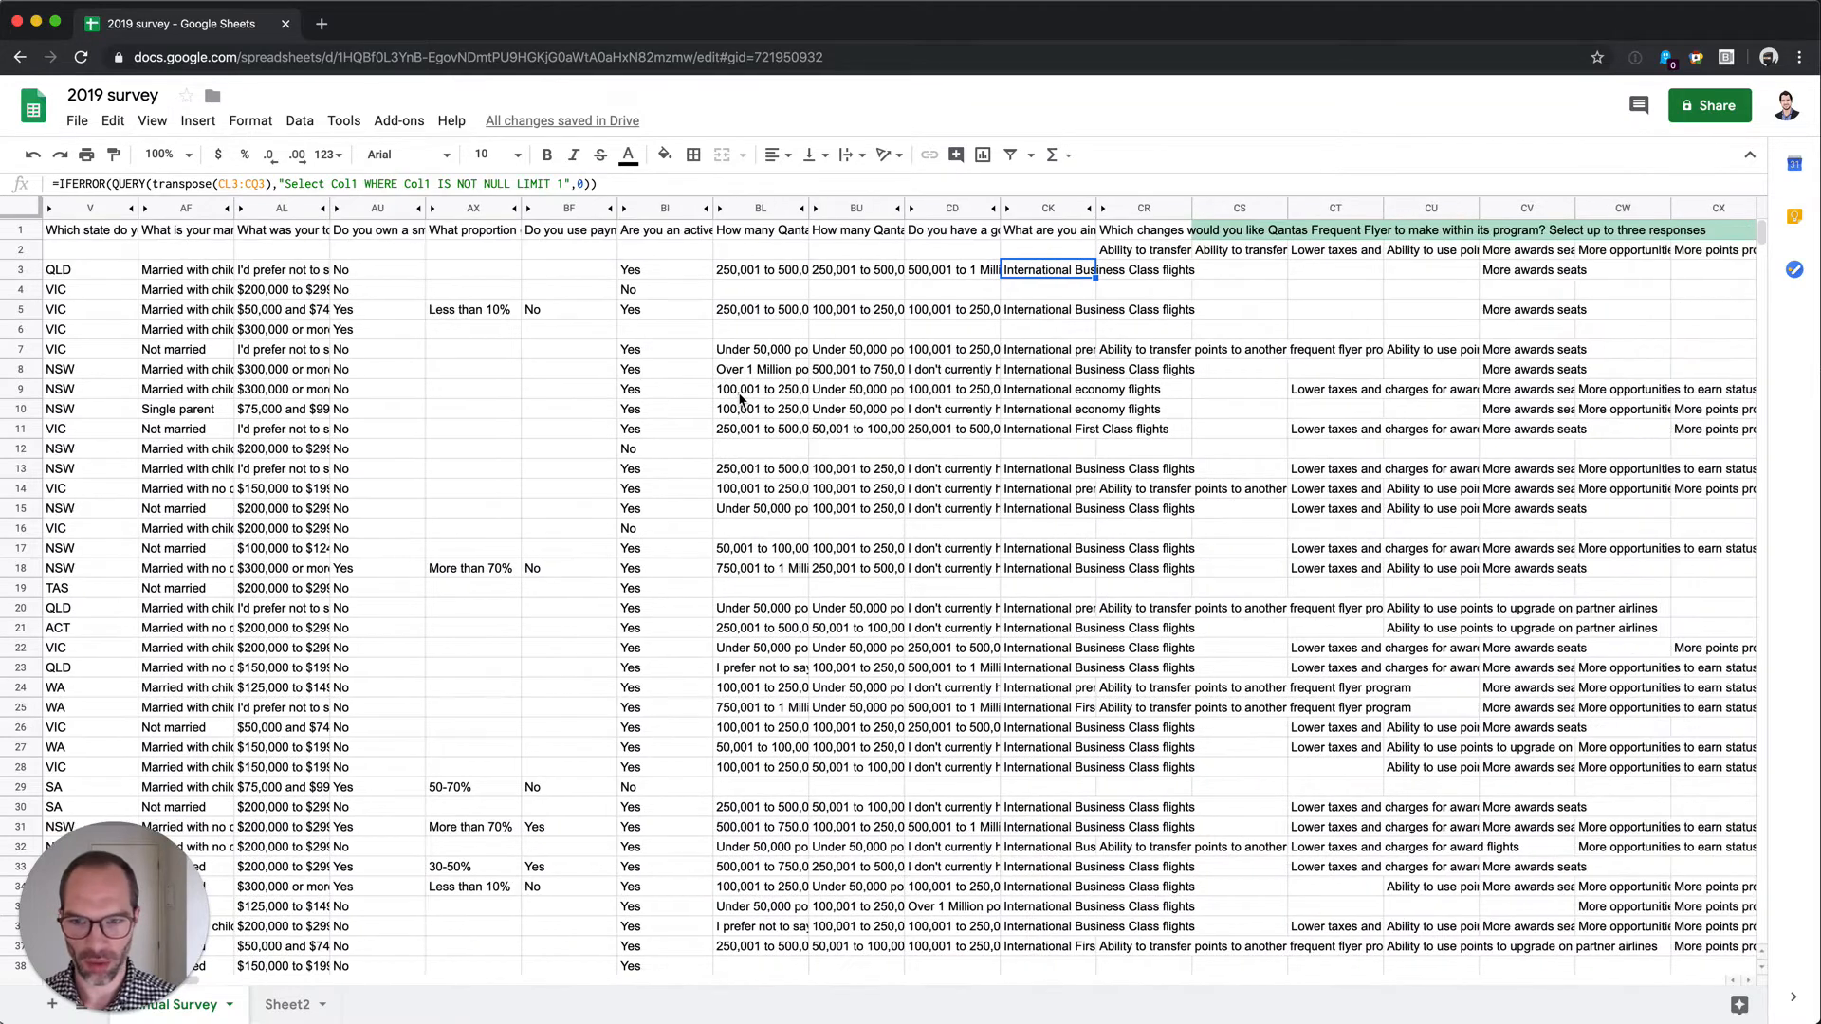
scroll(739, 400, right, 2)
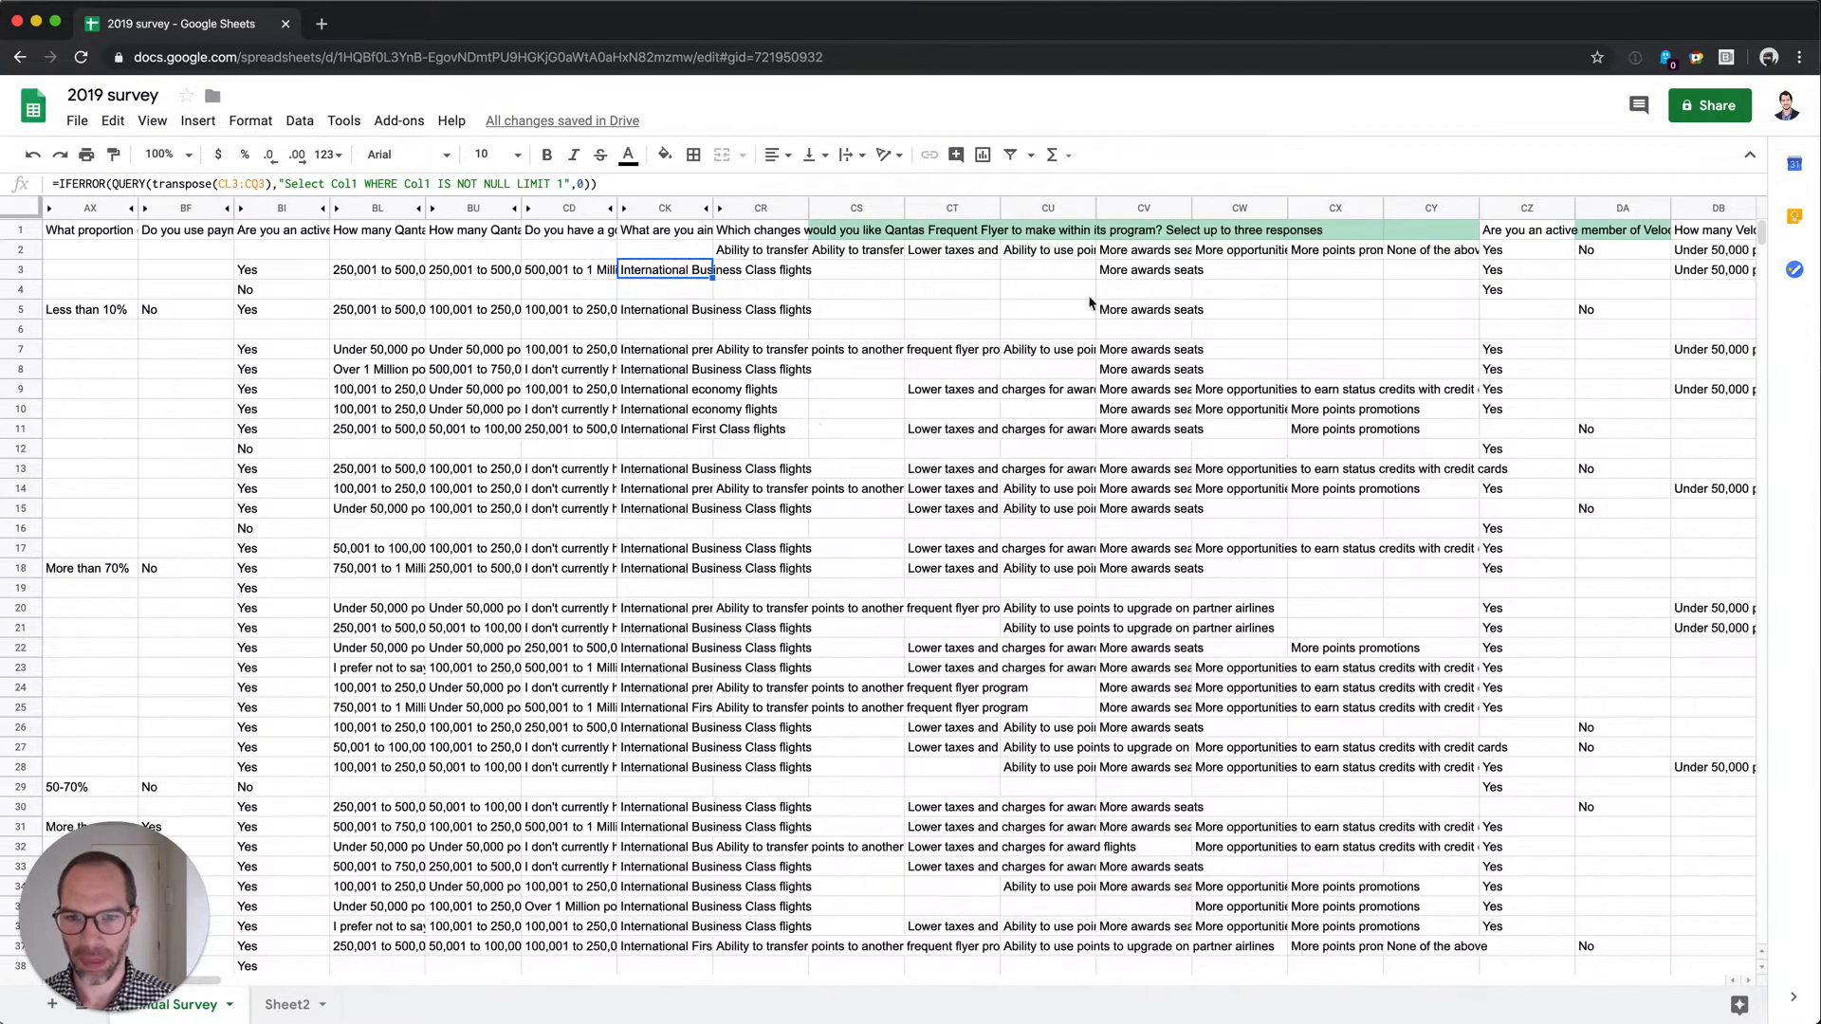
key(Up)
key(Up)
key(Right)
key(Down)
key(Down)
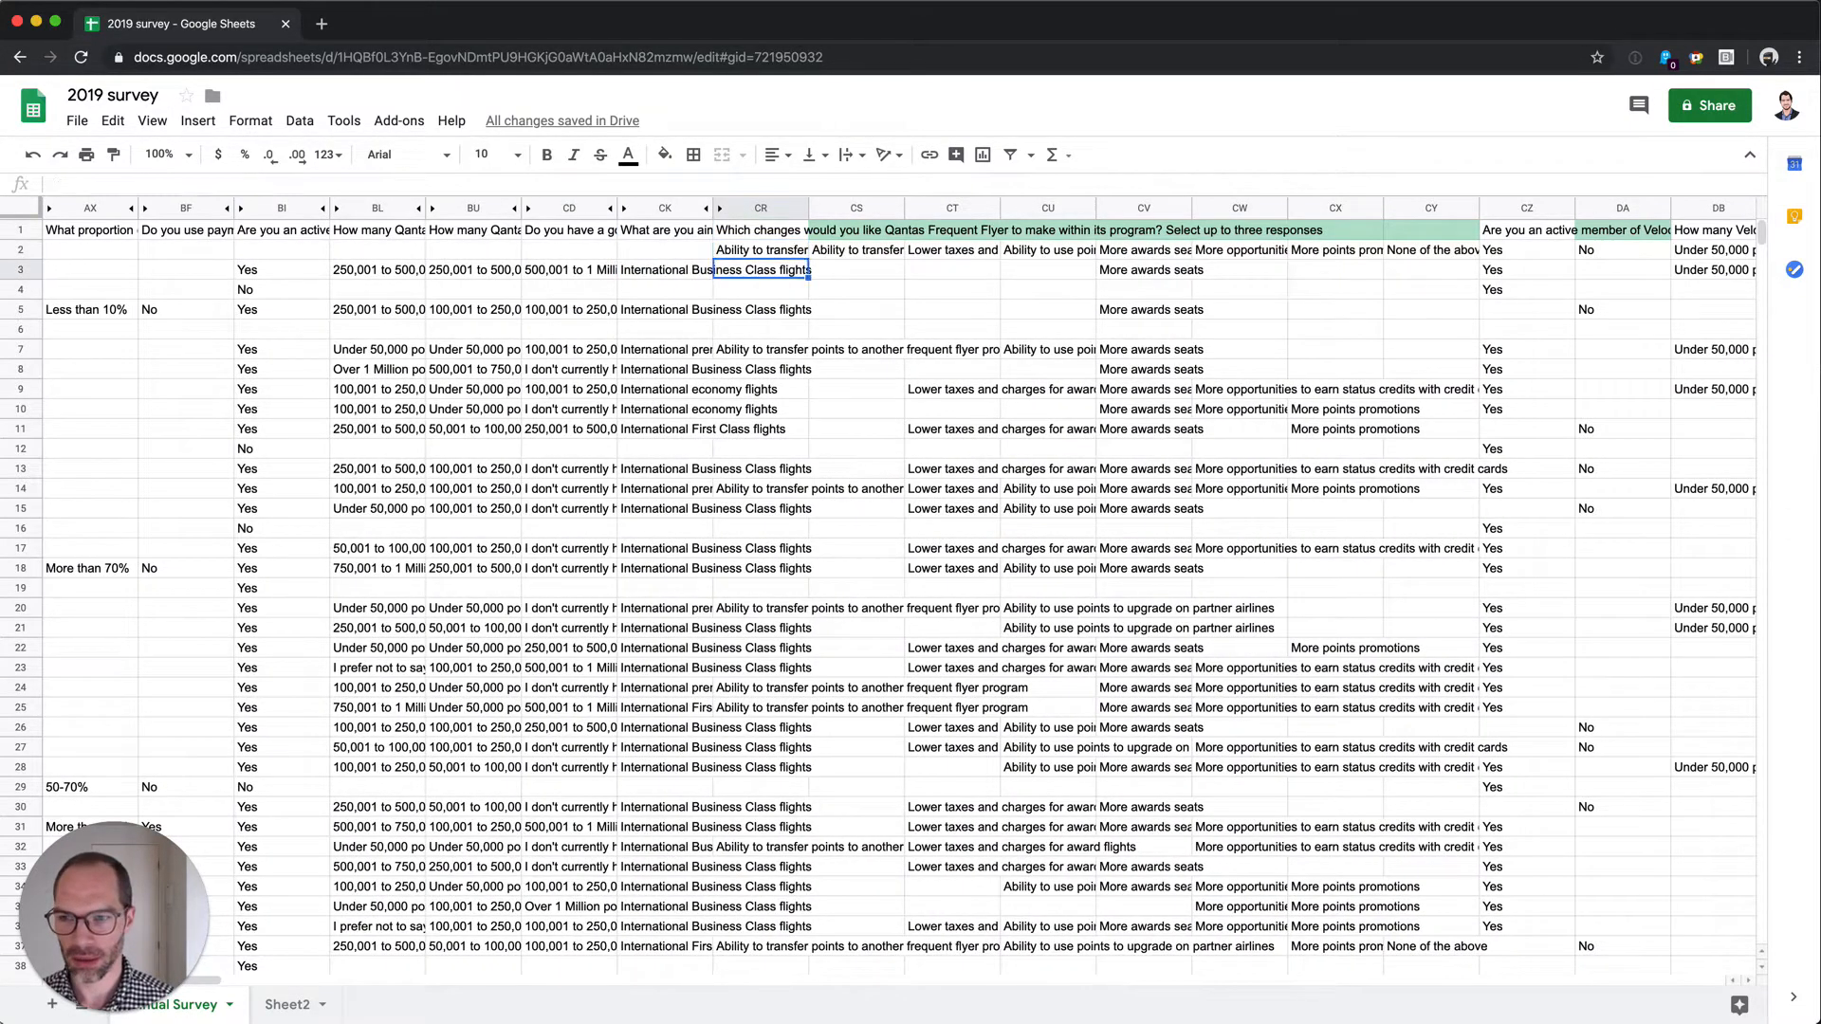
key(Left)
key(Right)
key(Left)
key(Up)
key(Up)
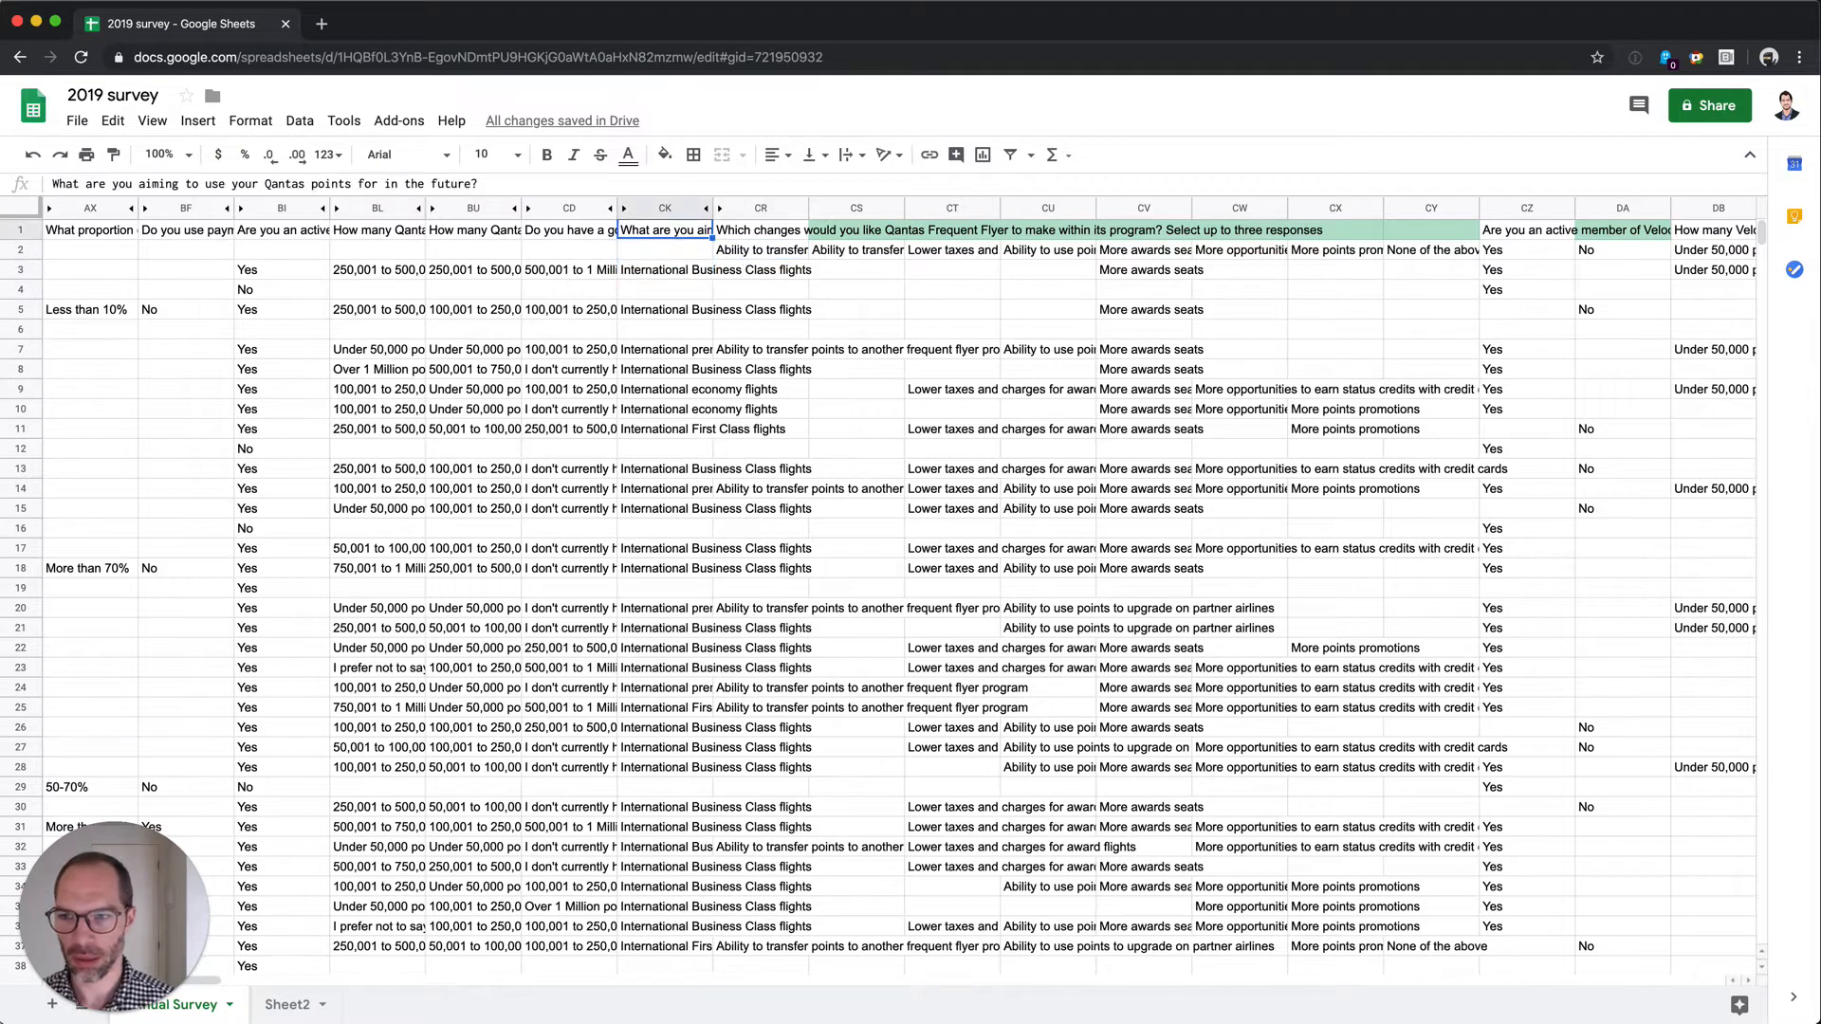
key(Right)
key(Left)
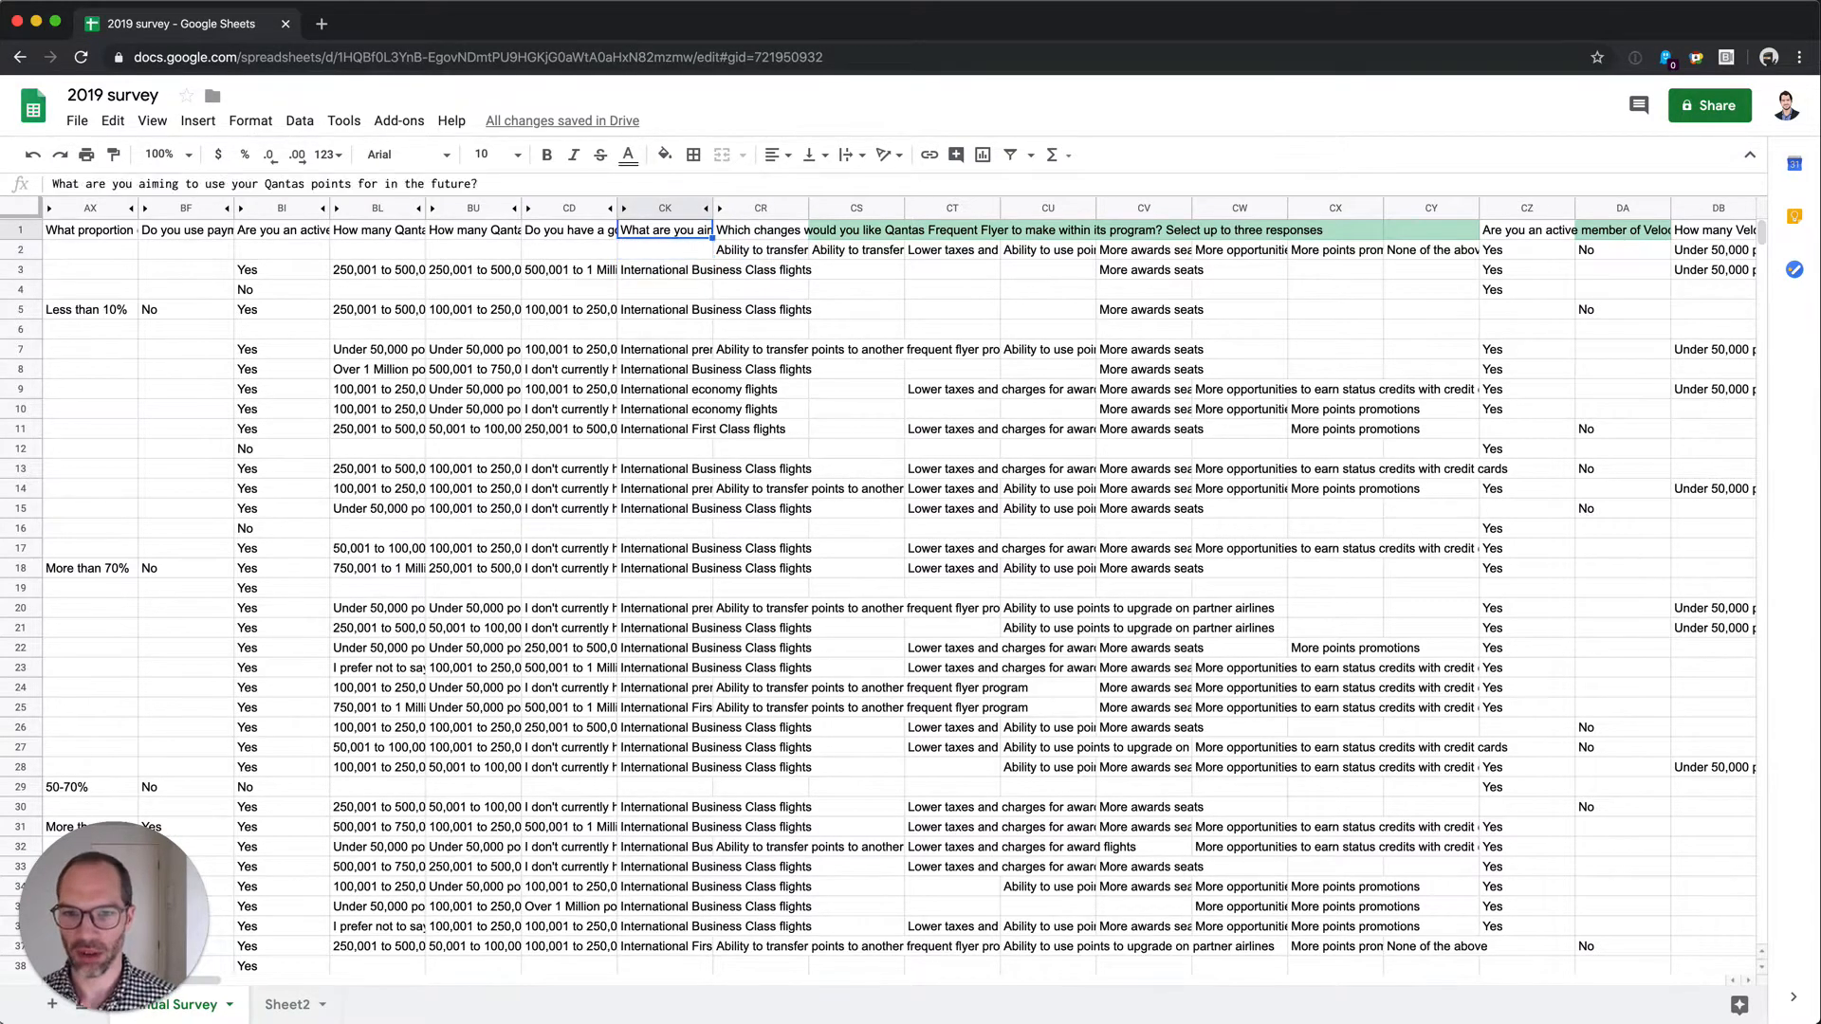
key(Right)
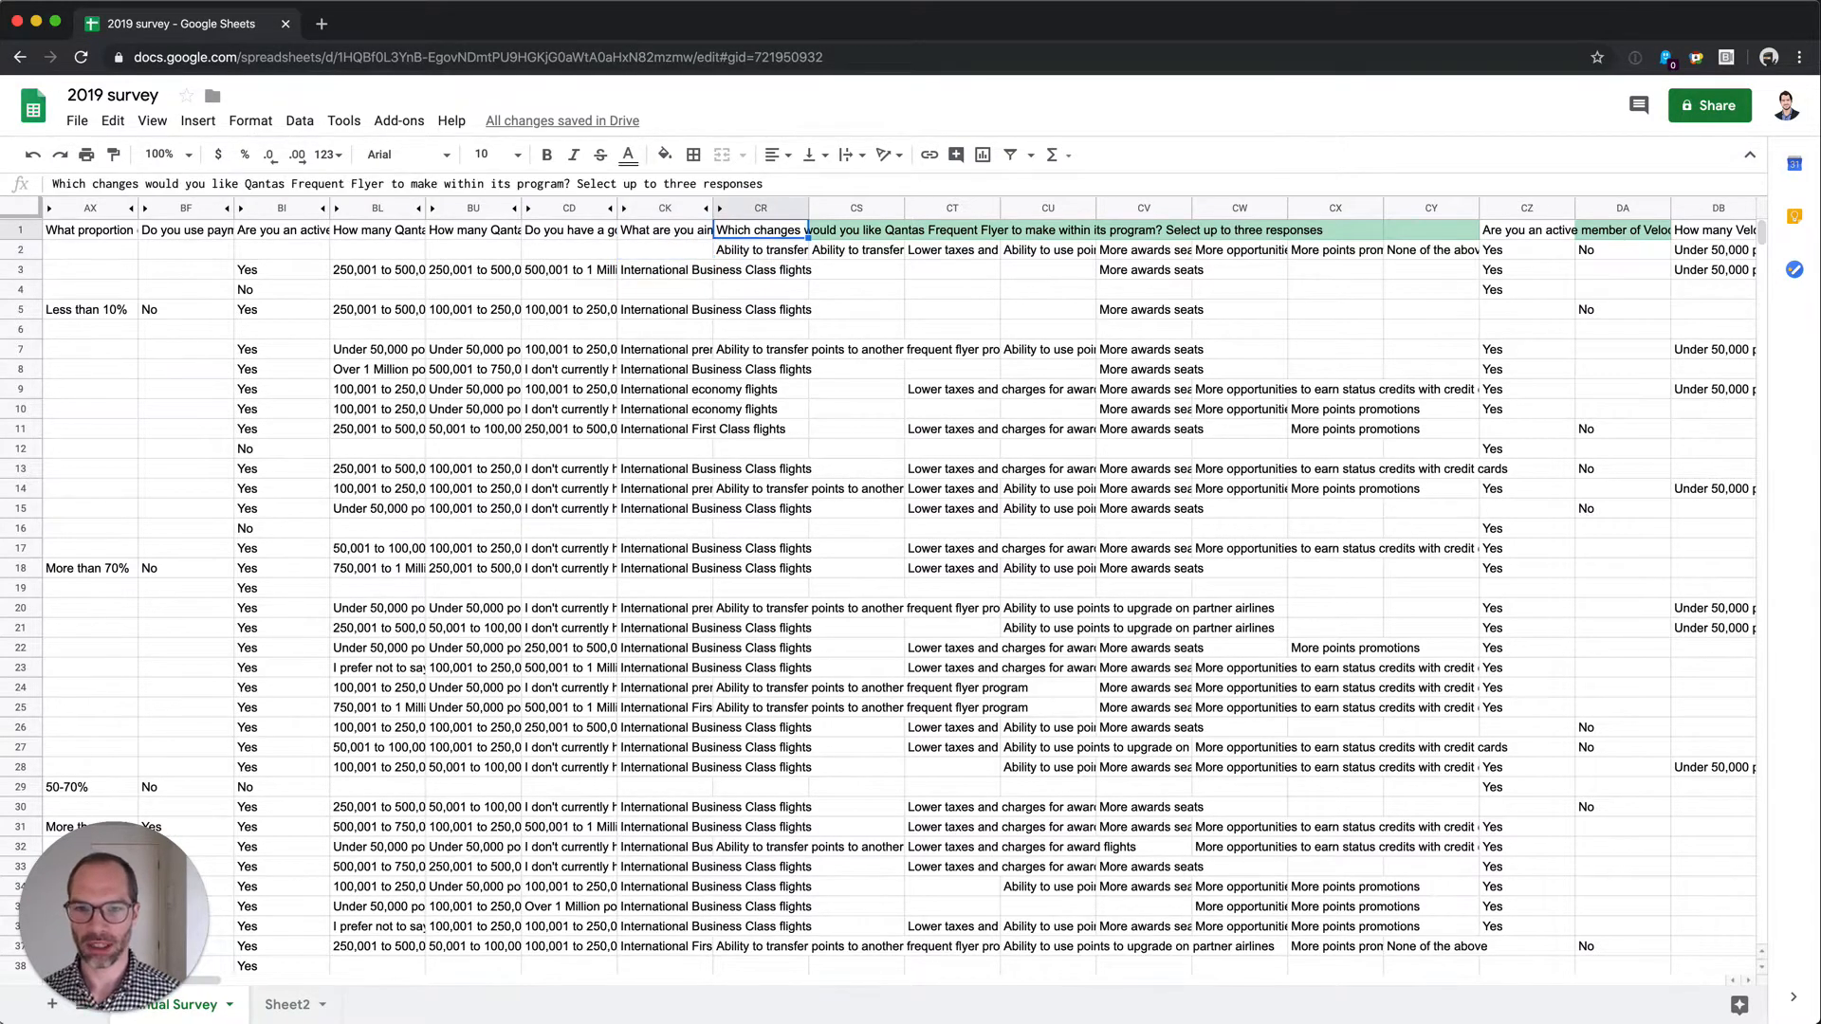
click(27, 234)
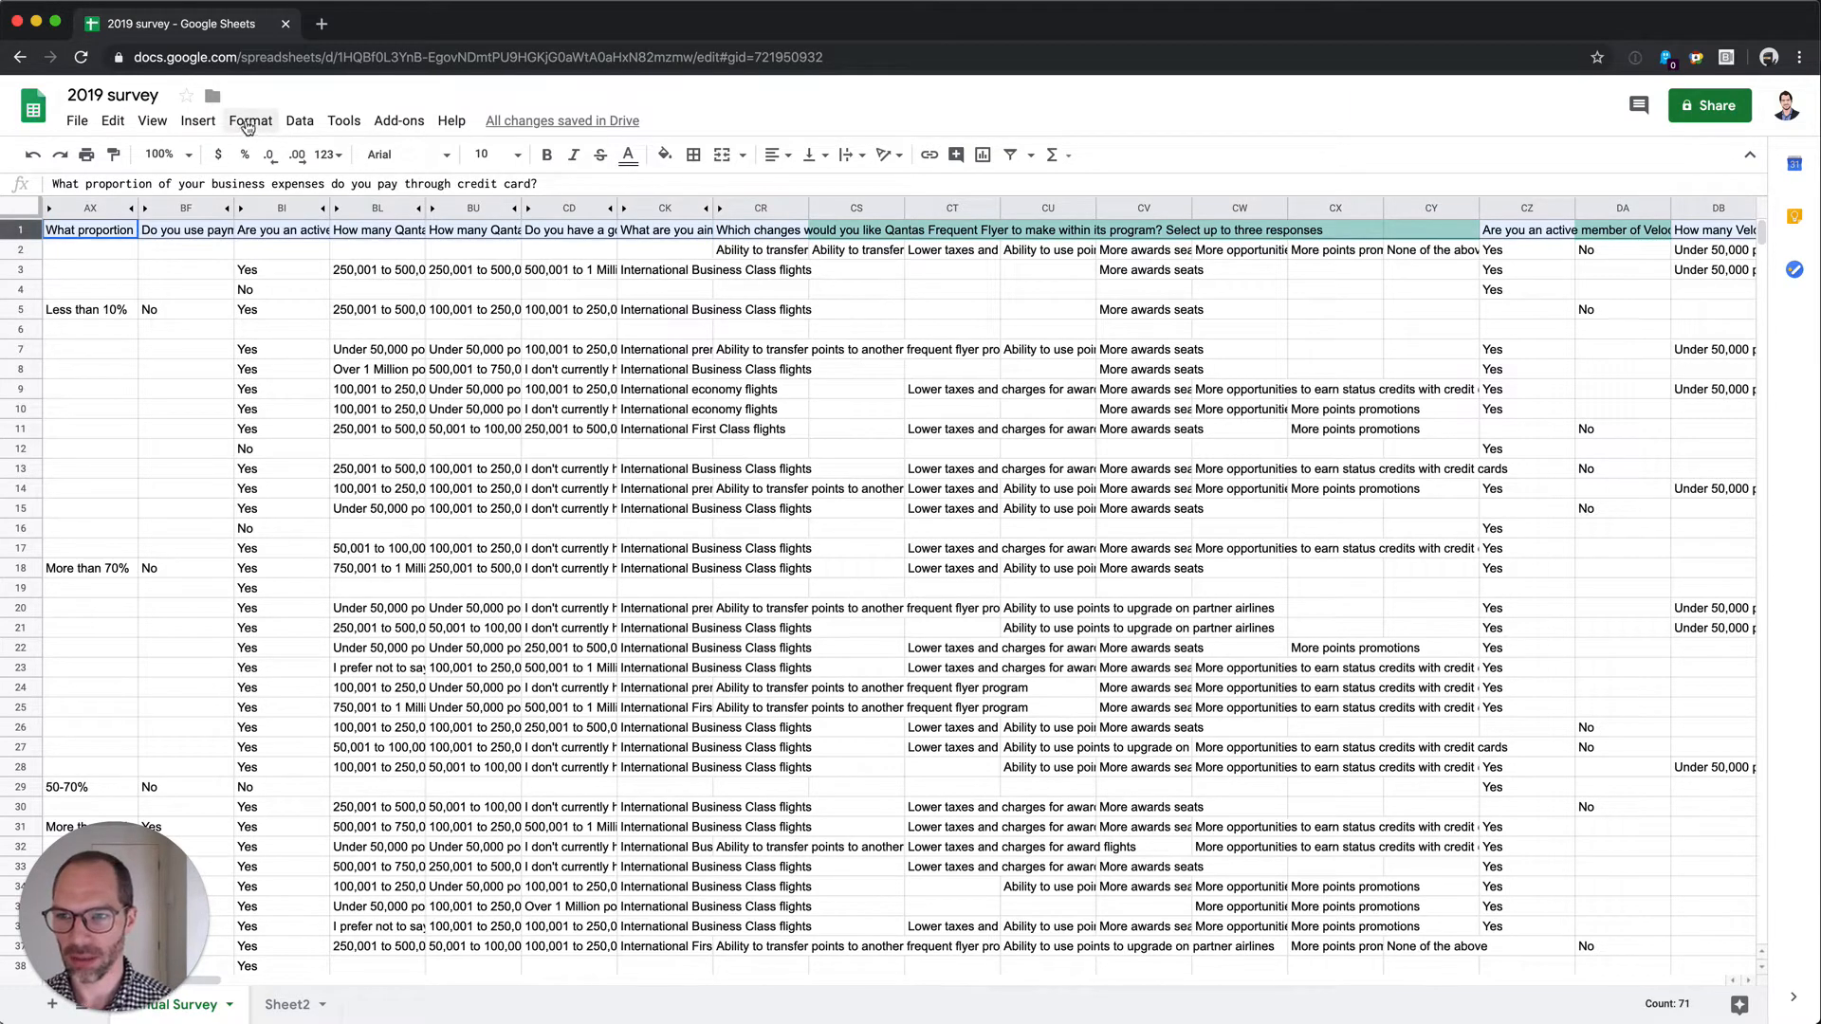
click(1088, 351)
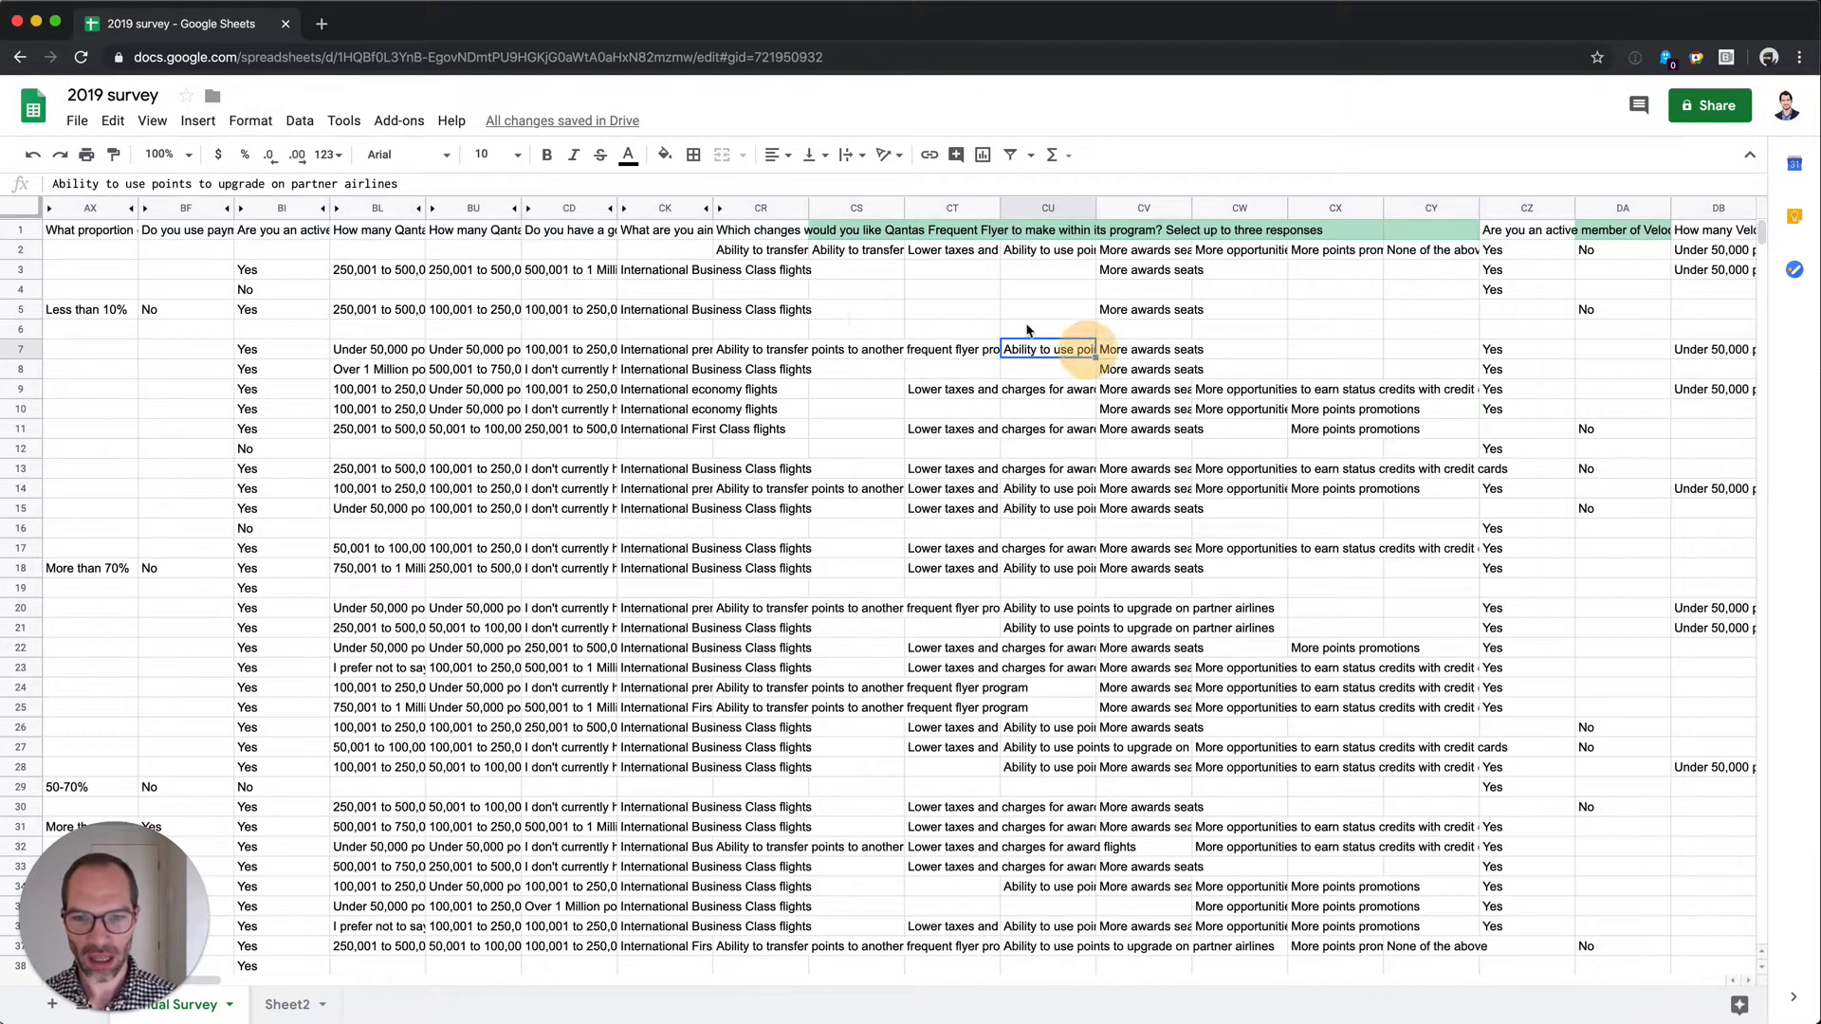
Examine the row 1 cells from CR to CY spanned by the Qantas Frequent Flyer changes question.
click(877, 233)
key(Right)
key(Right)
key(Right)
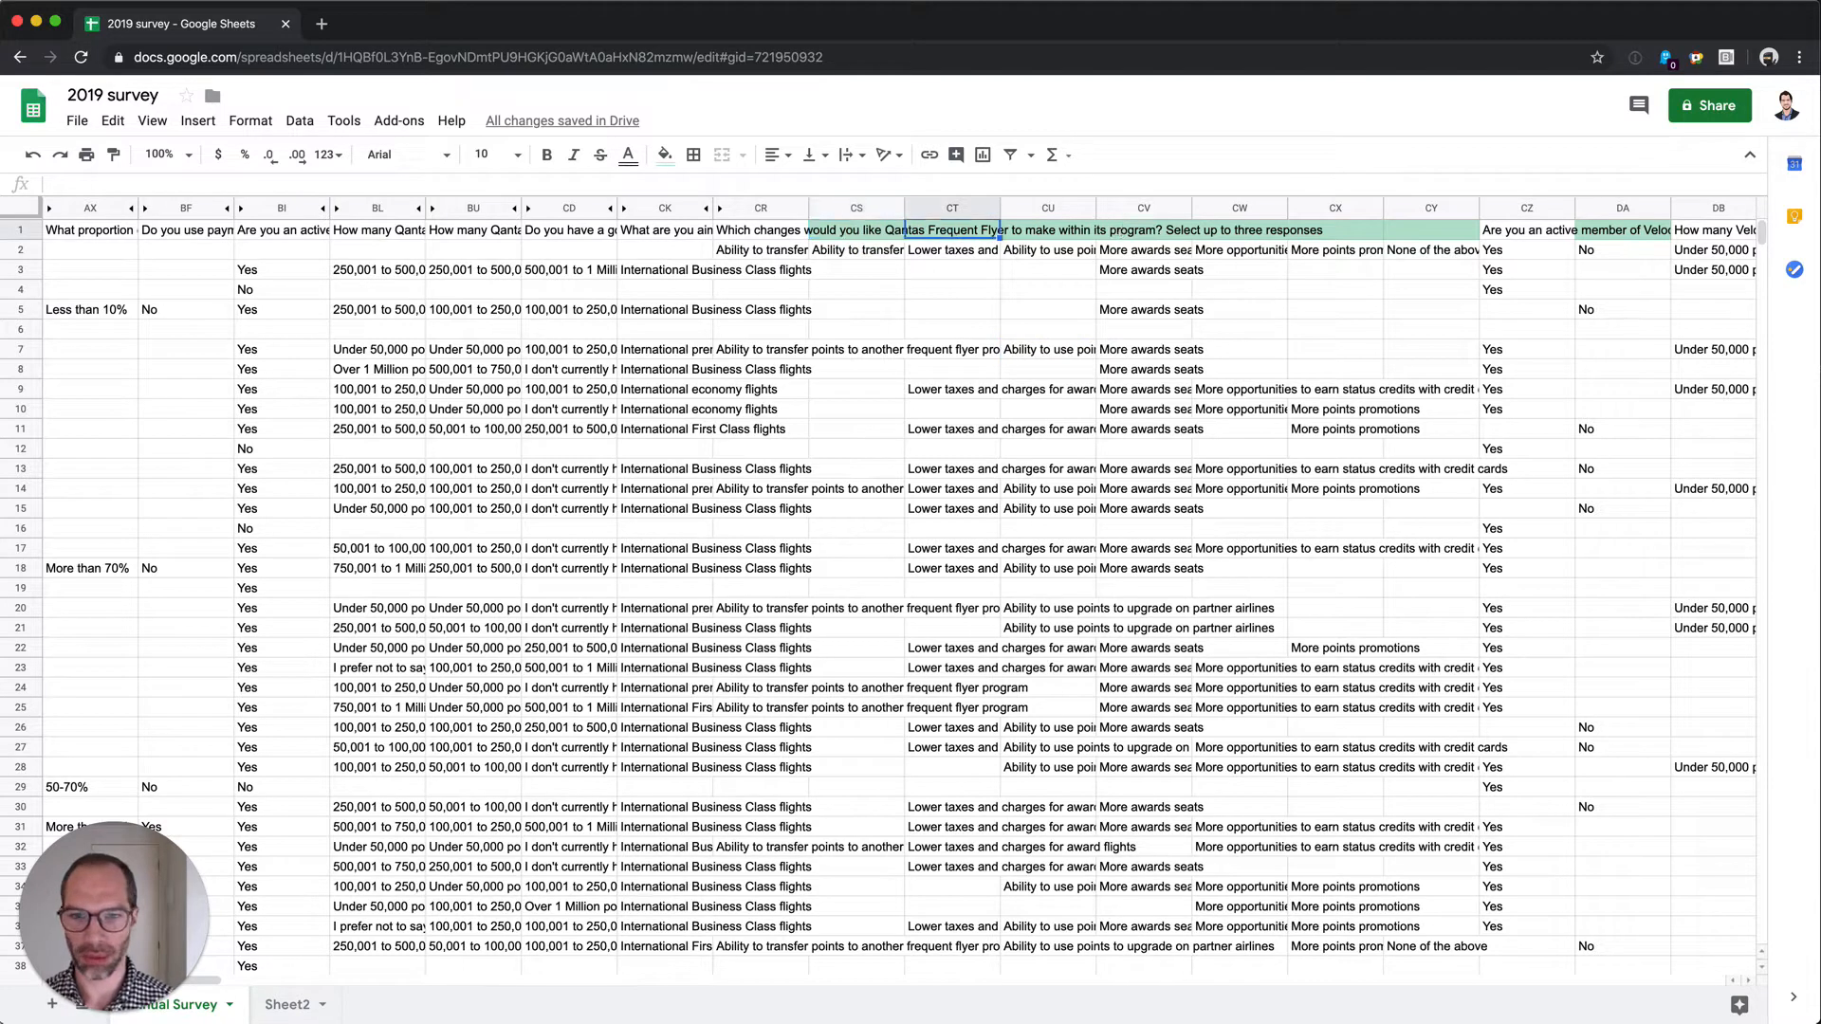
key(Right)
key(Right)
key(Right)
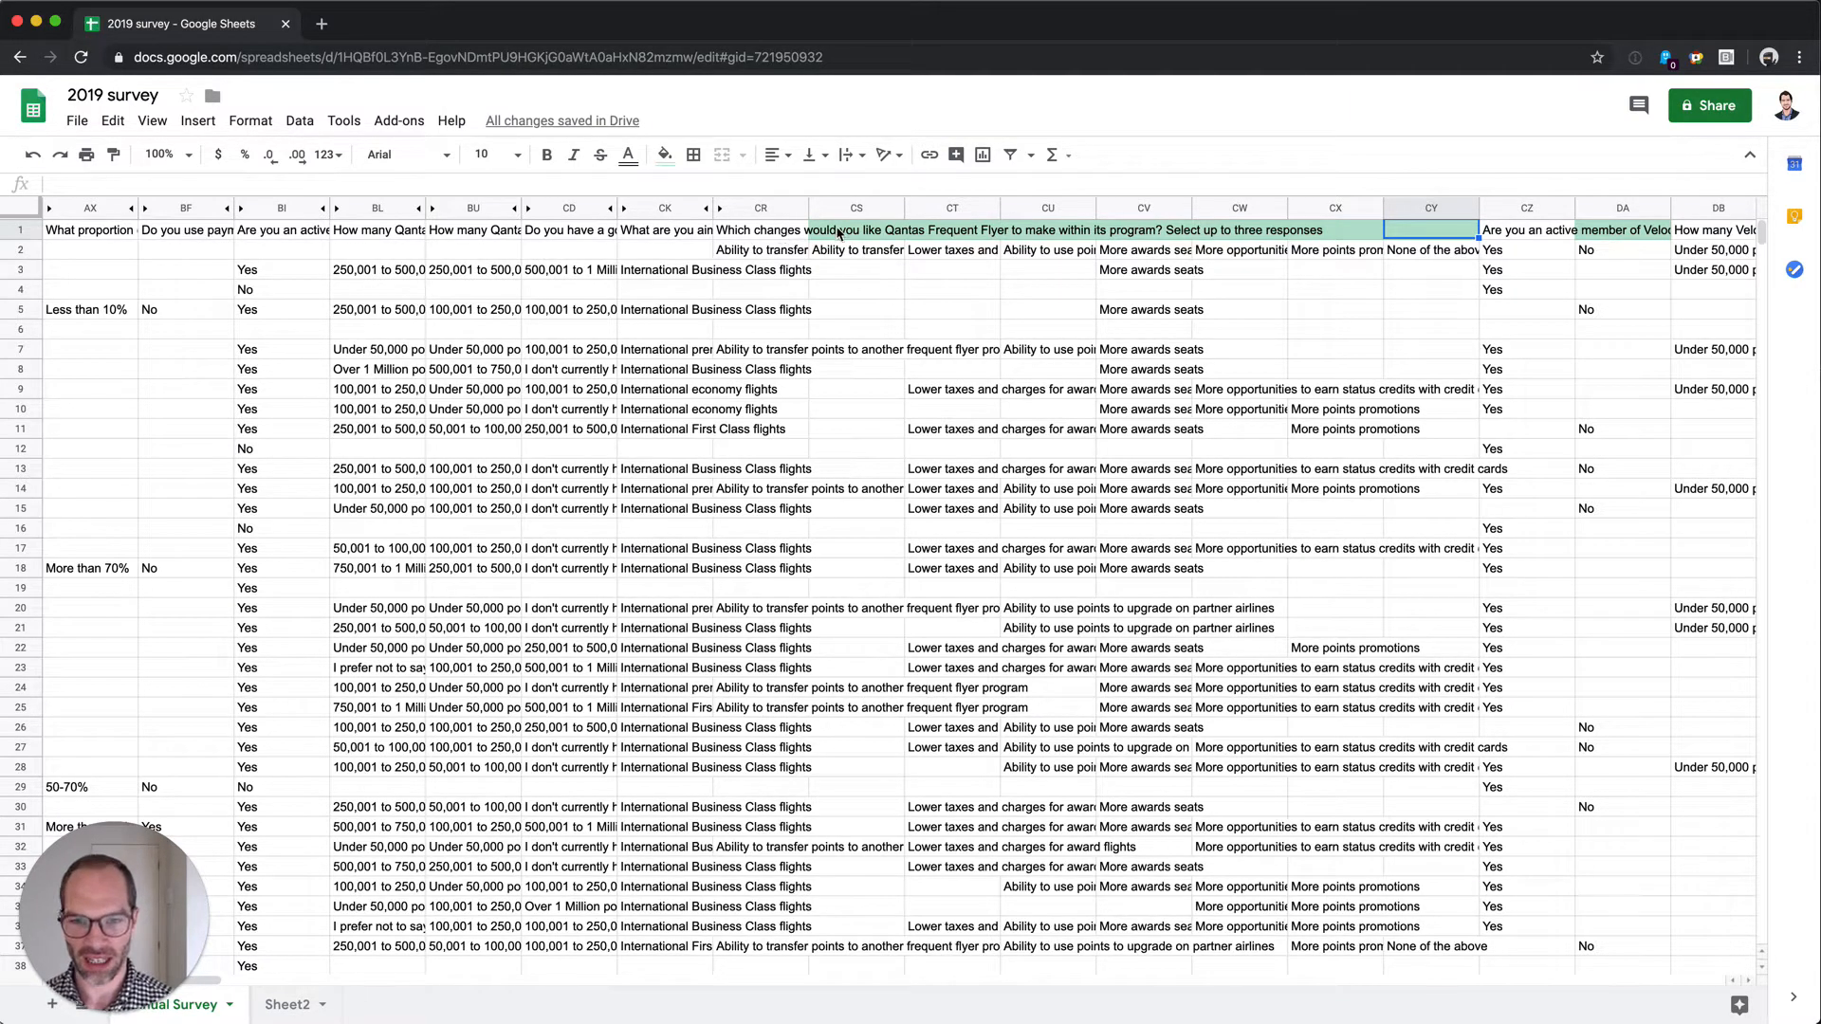
click(755, 233)
key(Right)
key(Right)
key(Right)
key(Right)
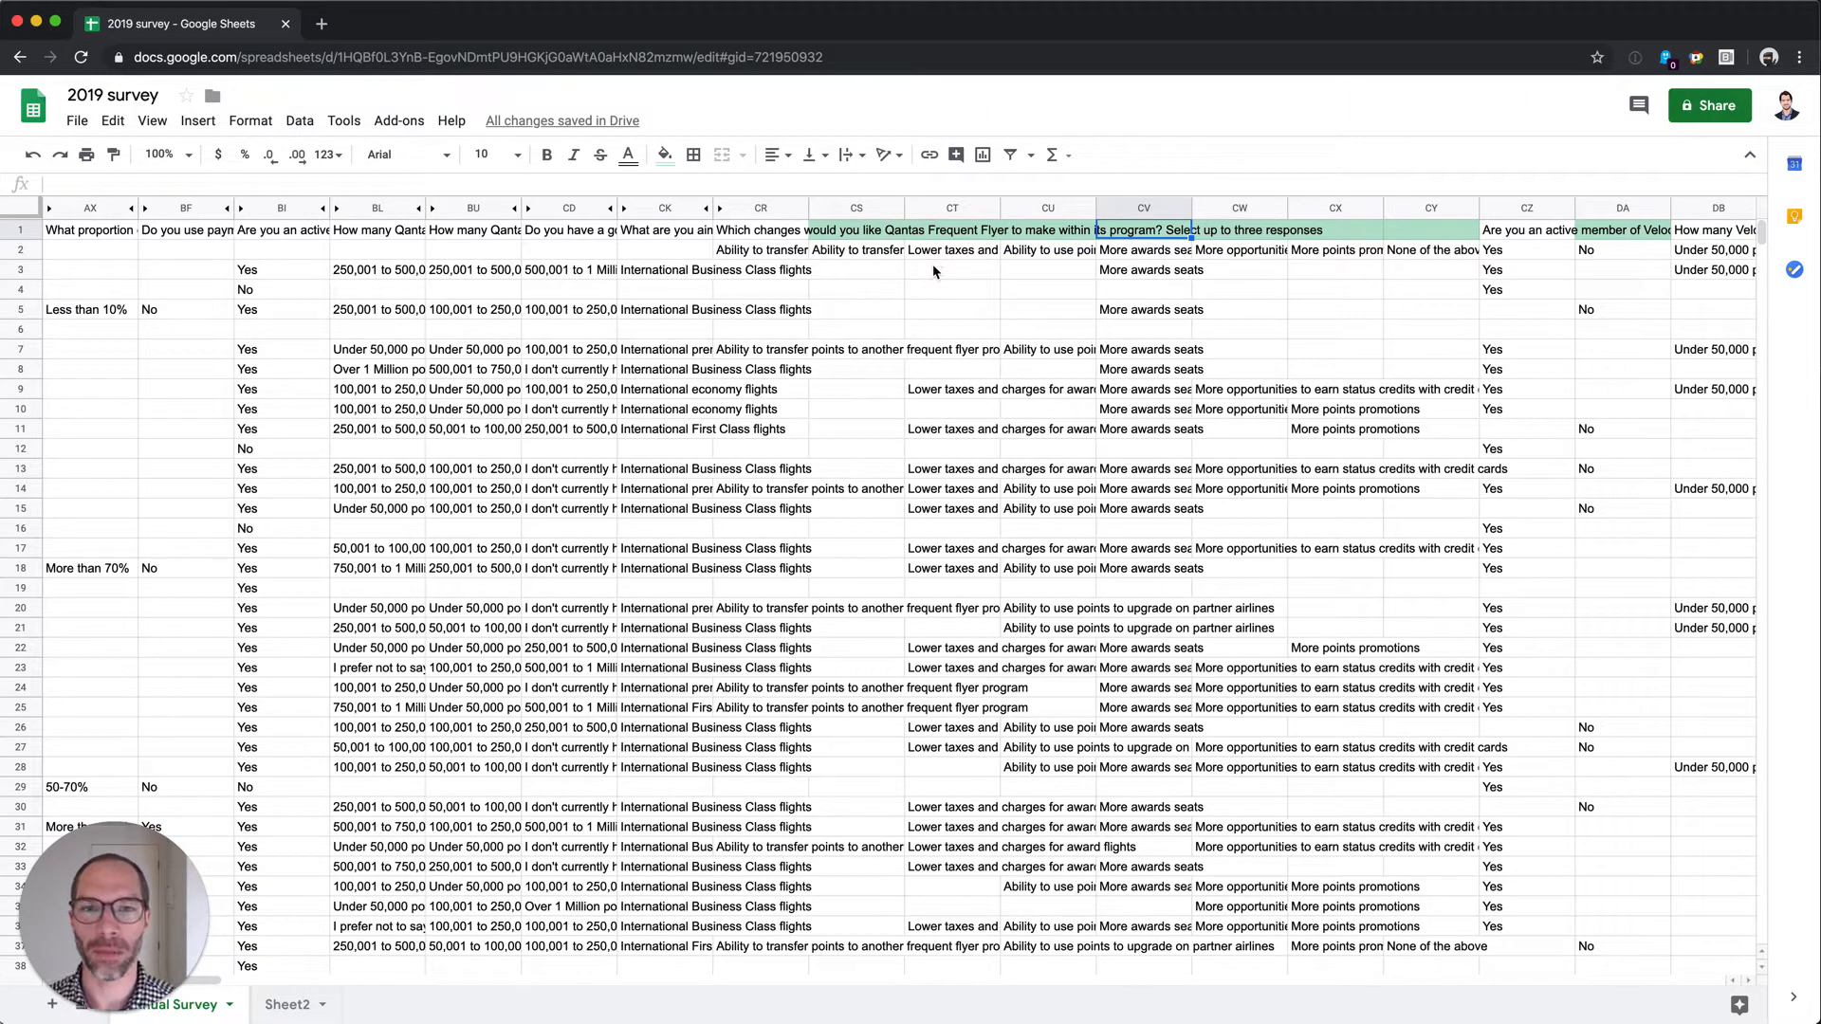
key(Left)
key(Left)
key(Left)
key(Left)
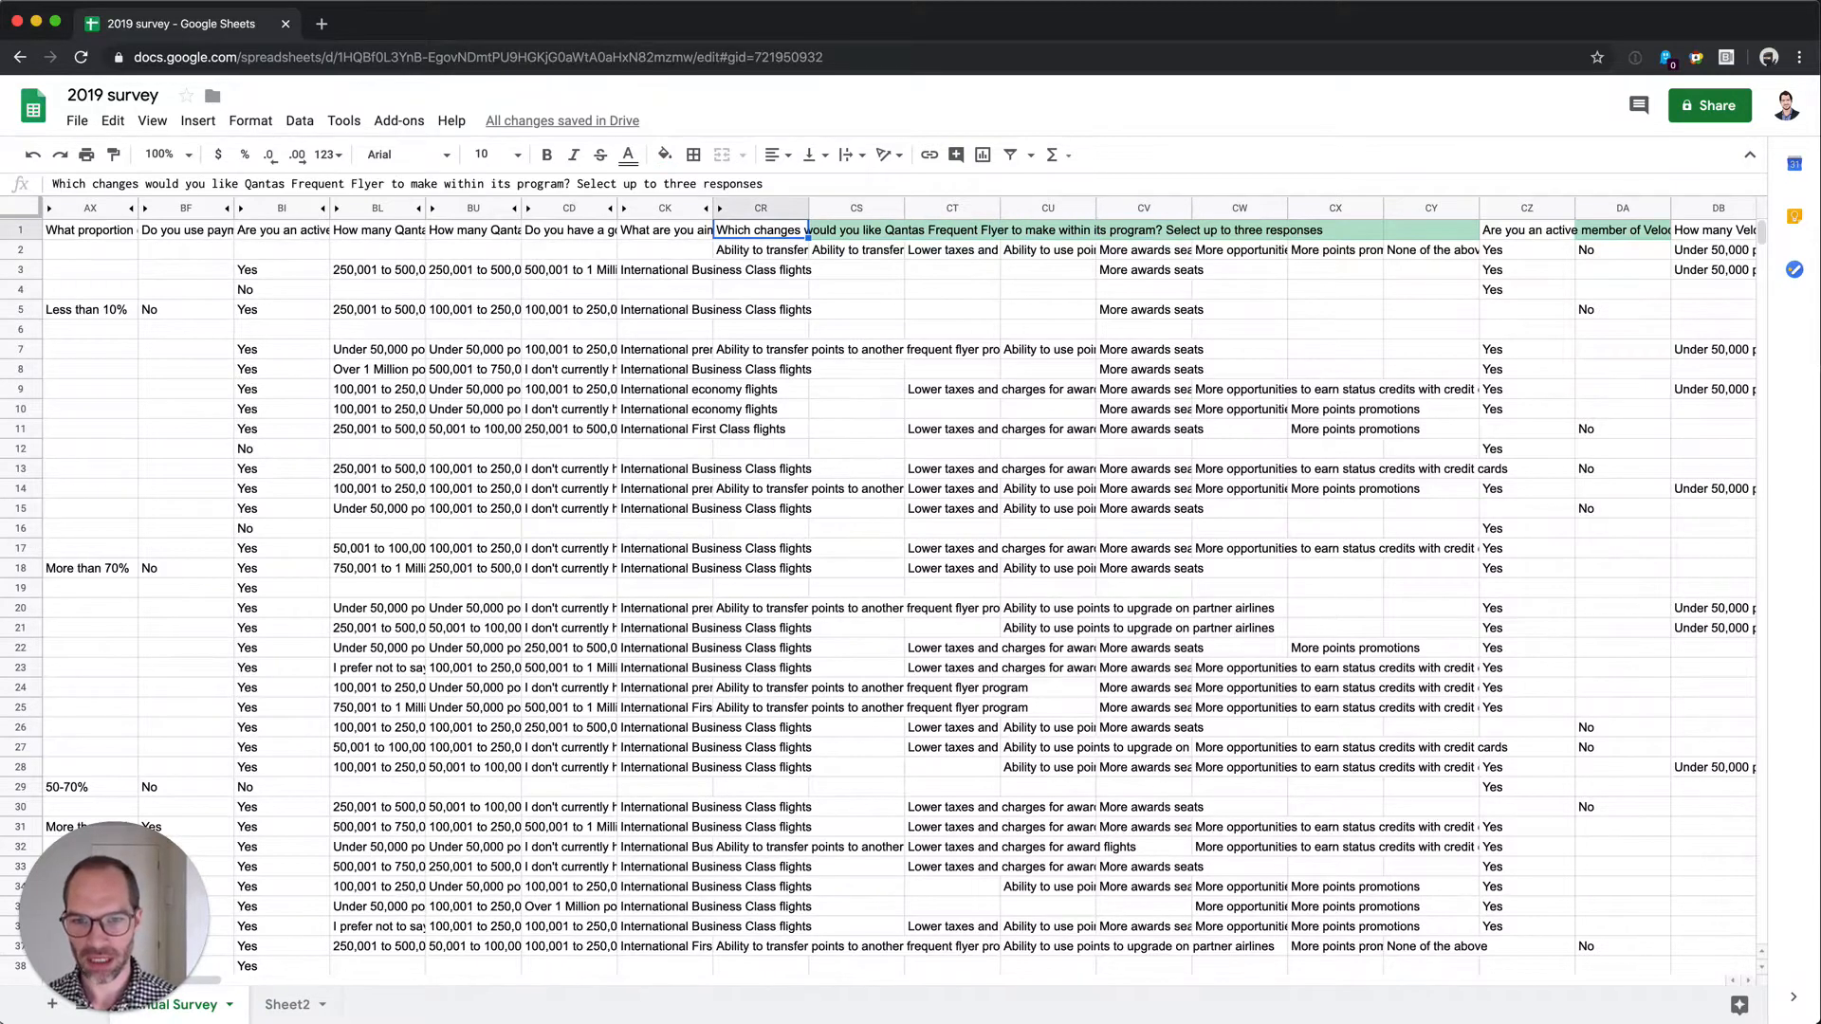
key(Right)
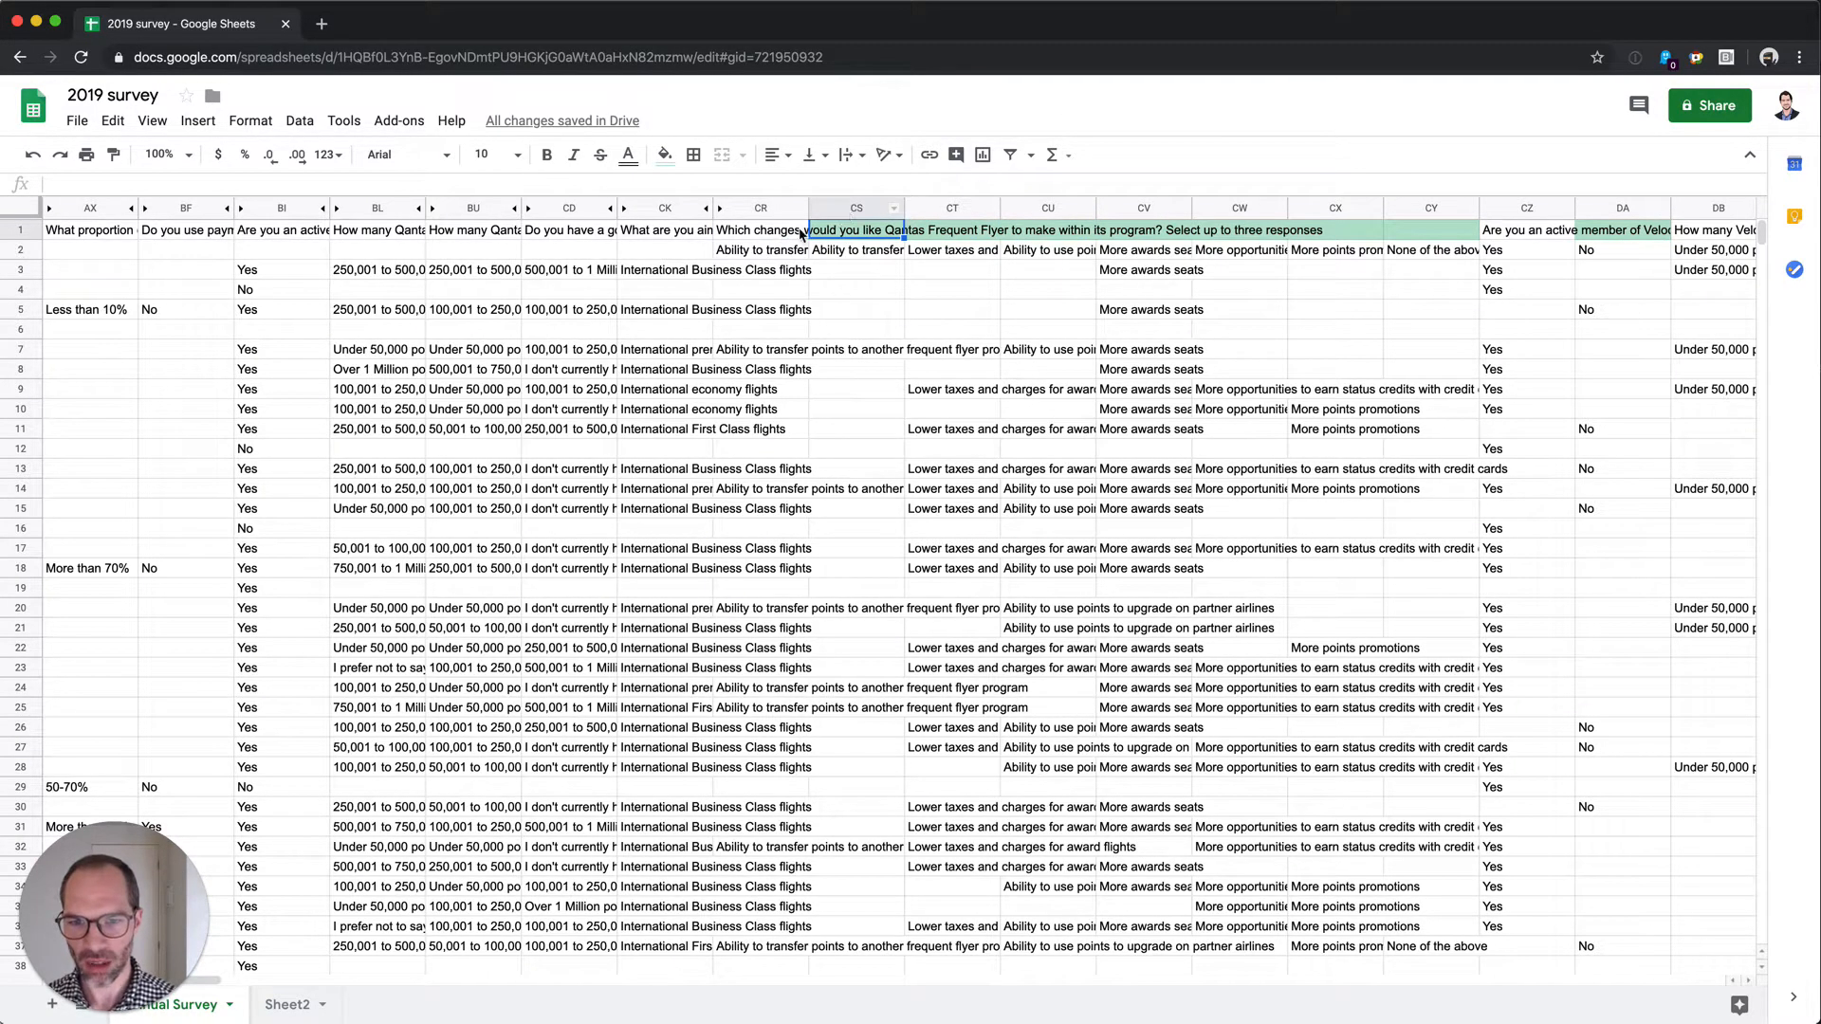
key(Left)
key(Right)
key(Left)
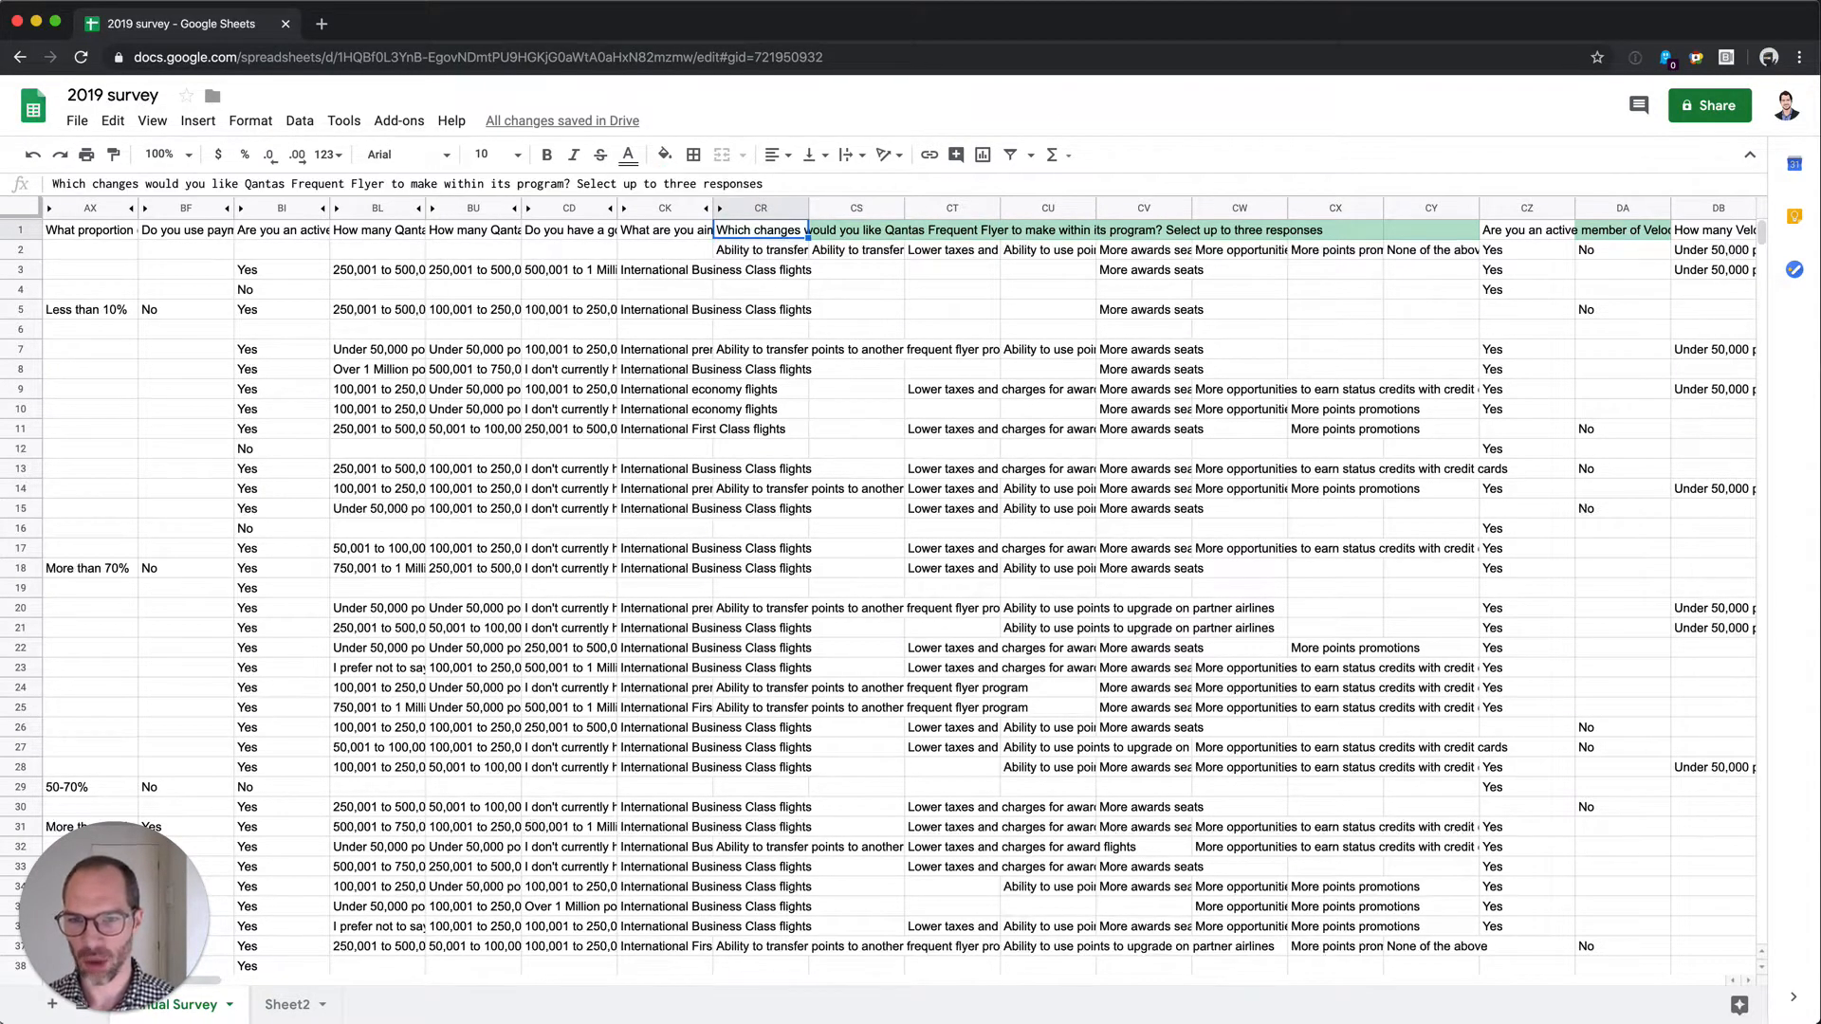
Highlight the question's response options in row 2, and the full columns CR to CY that hold its answers.
key(Down)
key(shift+Right)
key(shift+Right)
key(shift+Right)
key(shift+Right)
key(shift+Right)
key(shift+Right)
key(shift+Right)
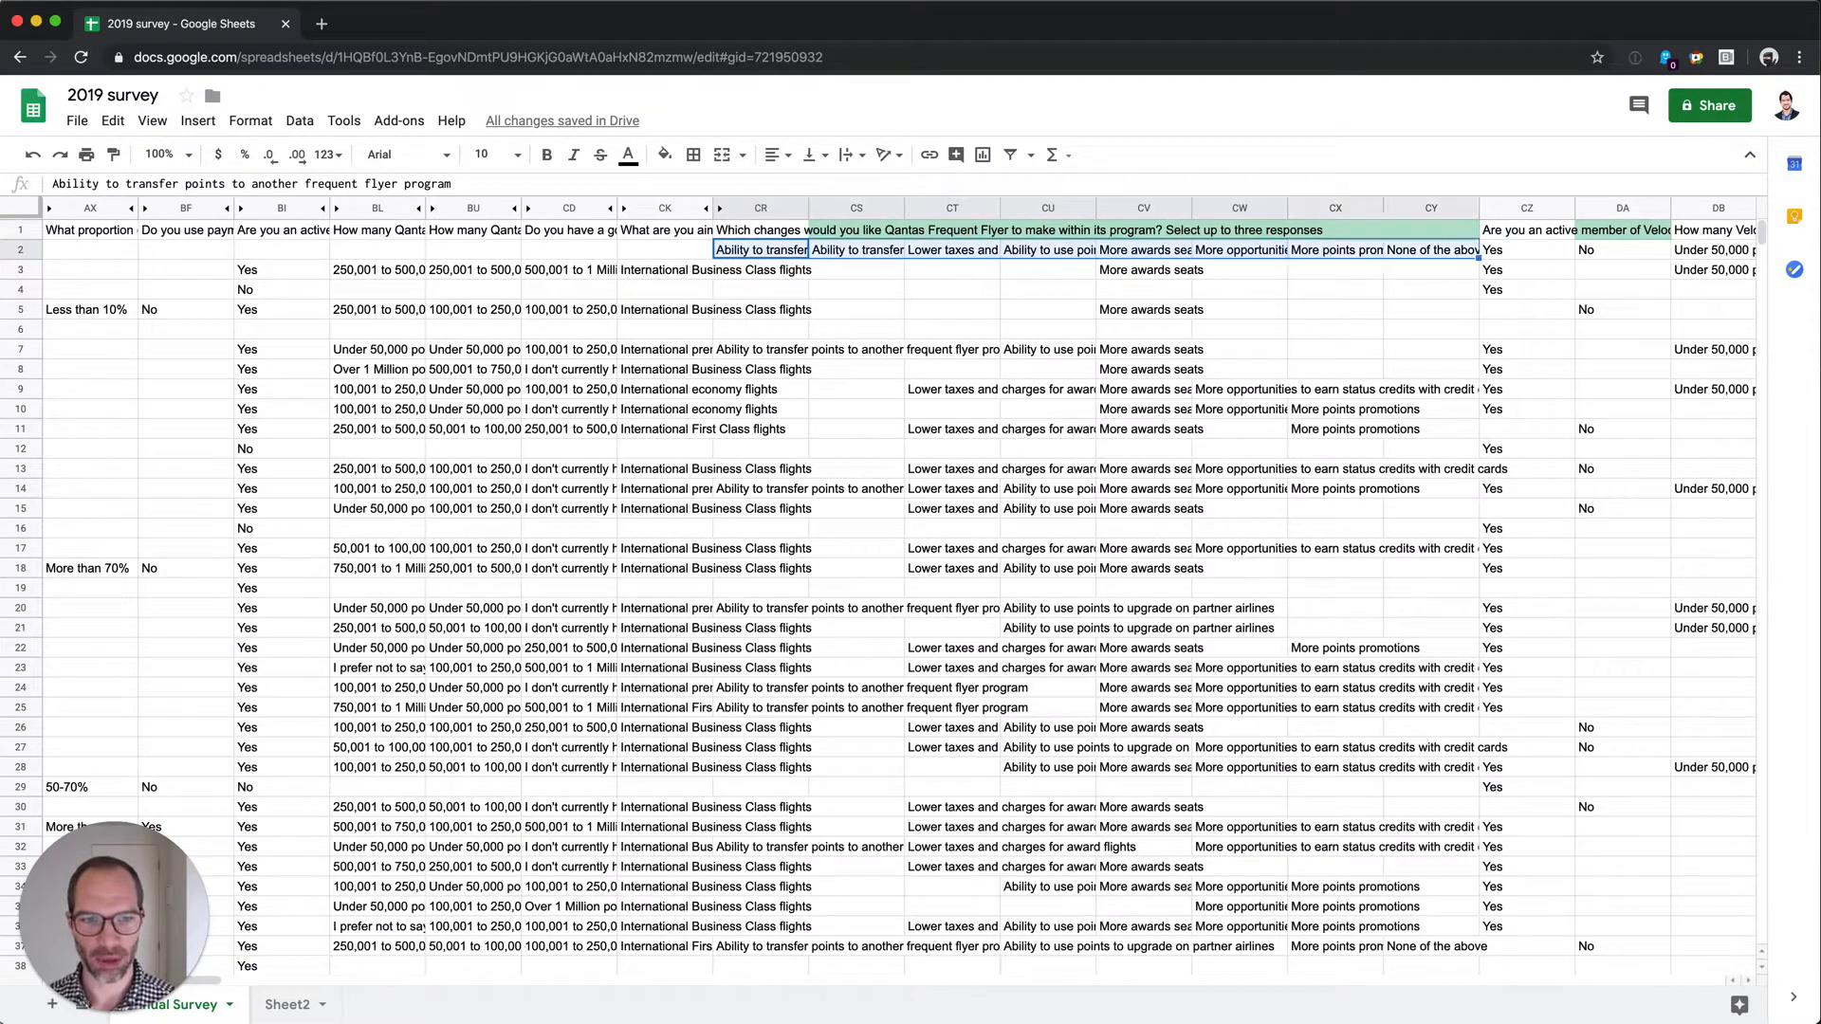
key(shift+Up)
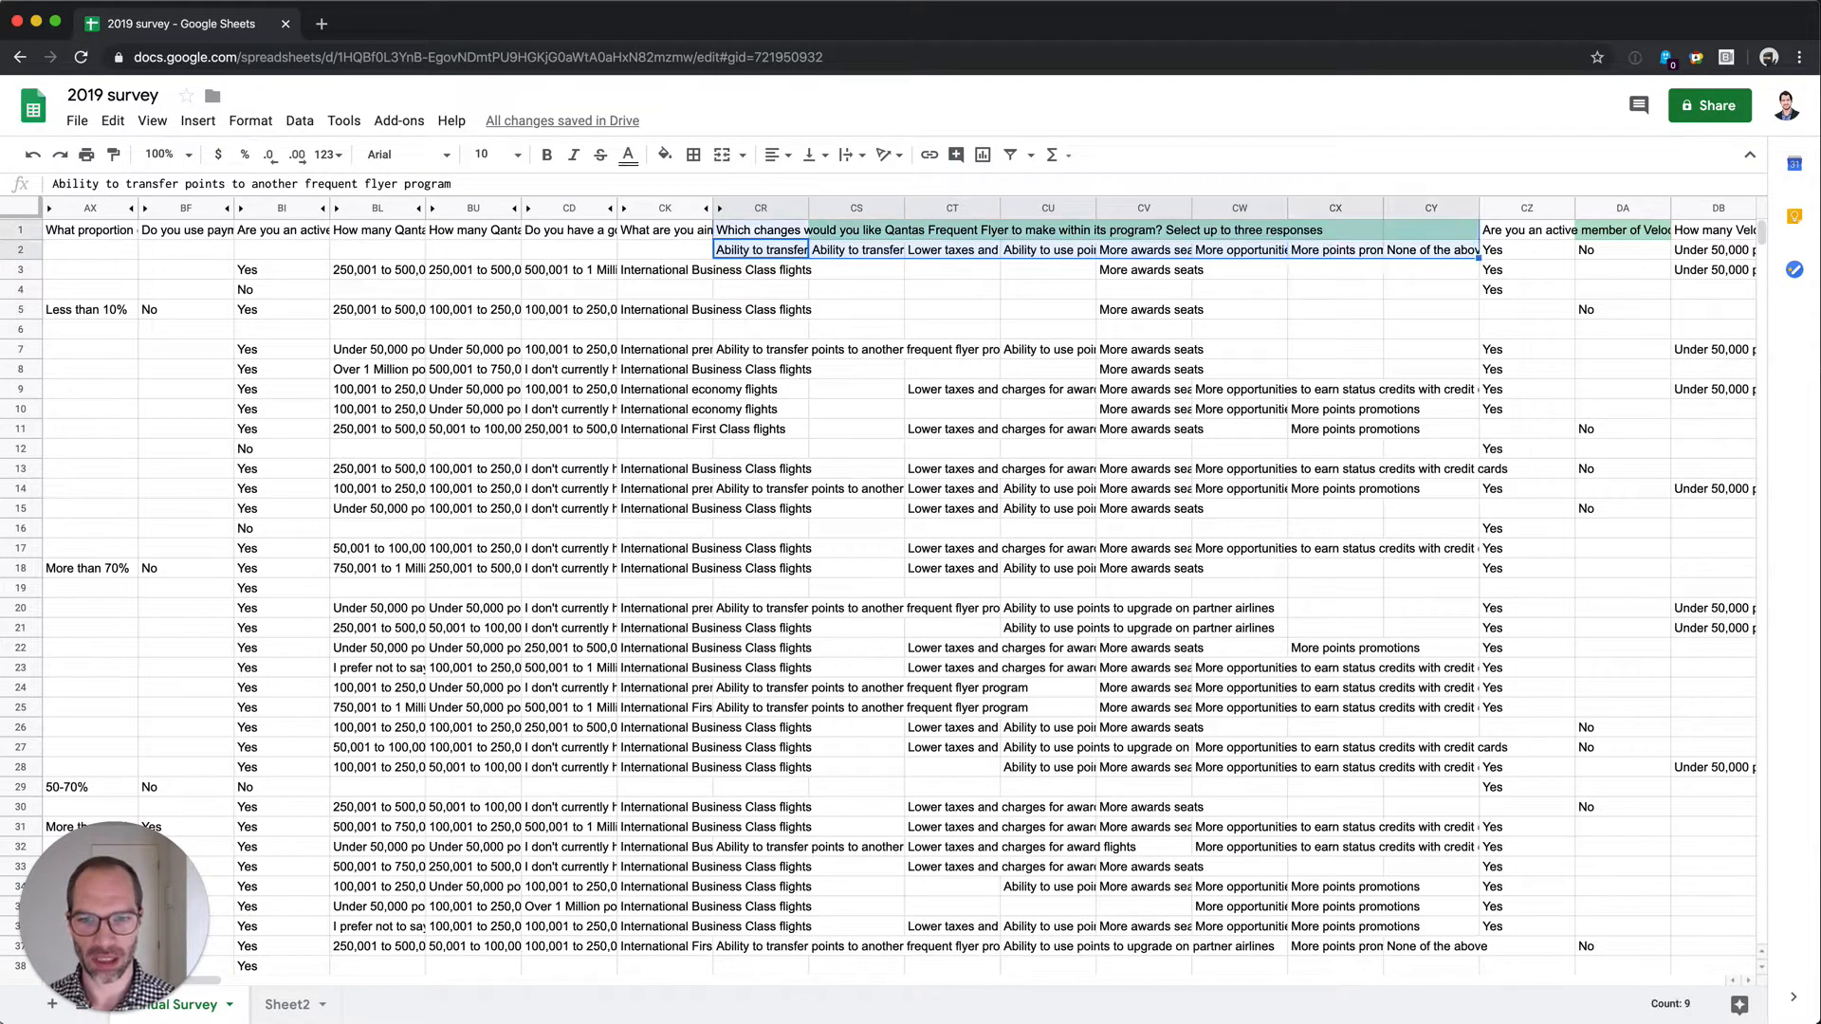
click(758, 209)
shift+click(1433, 208)
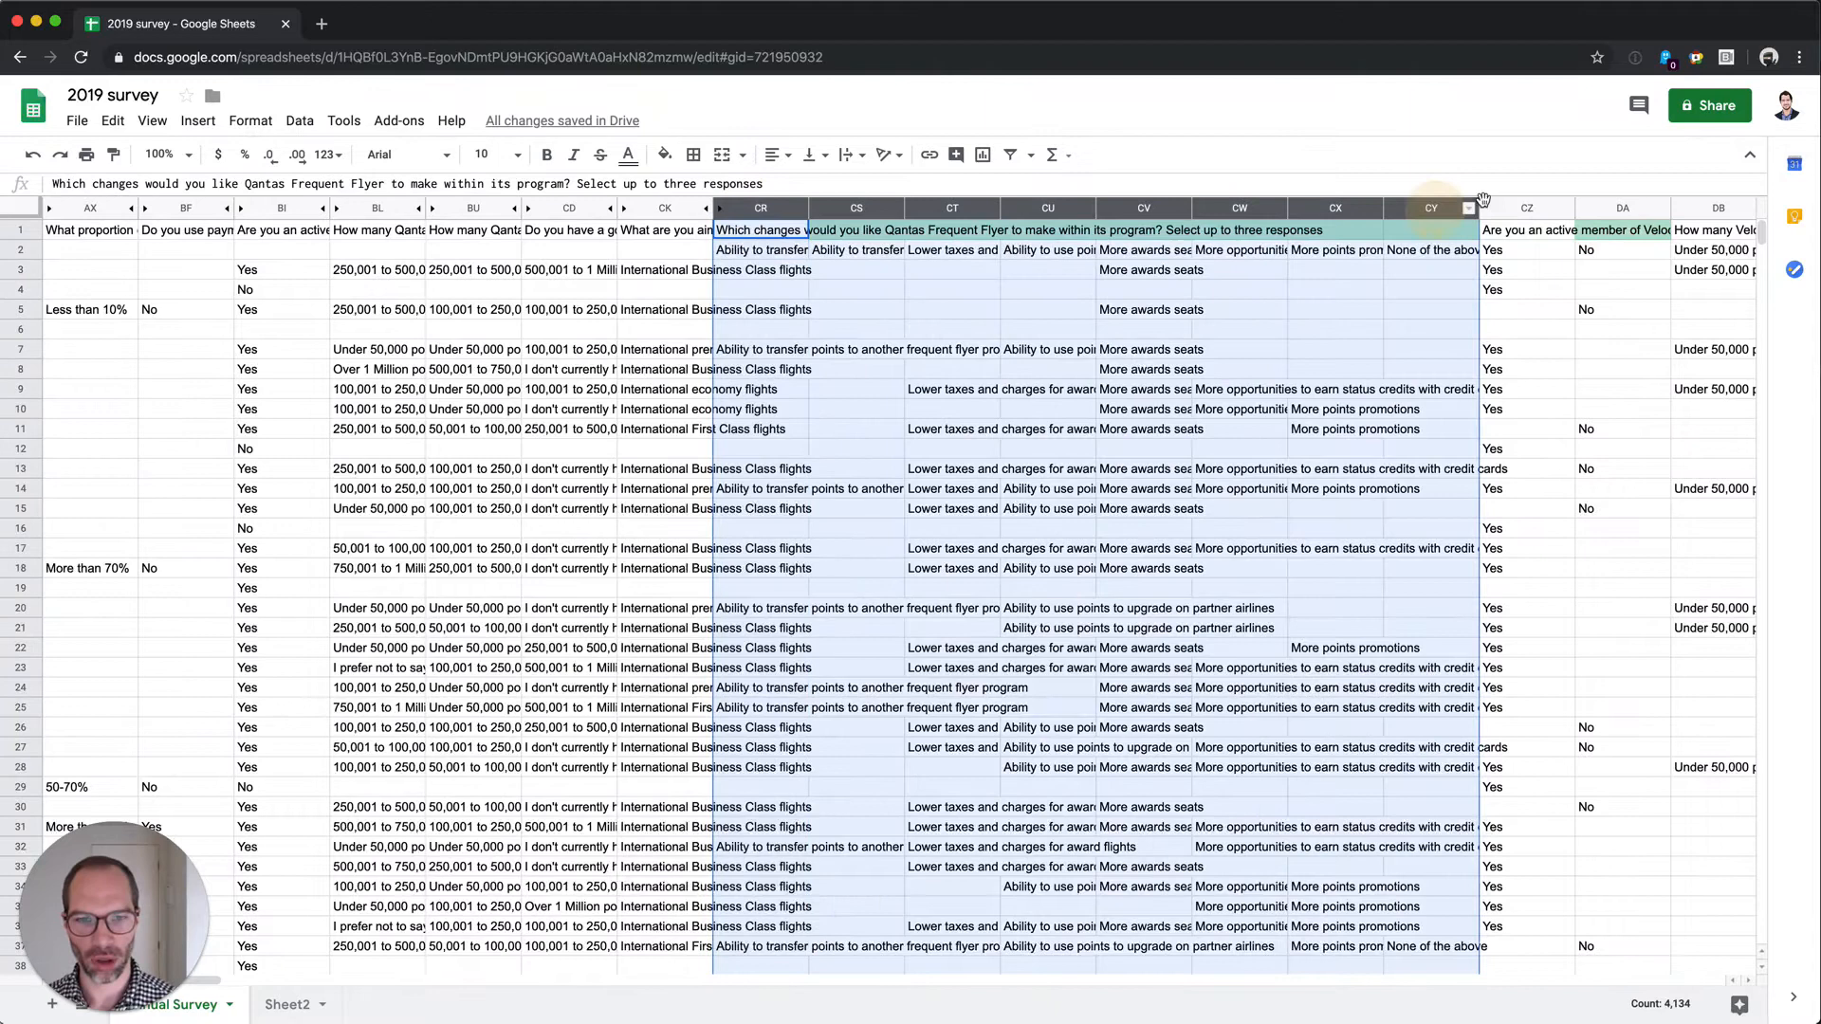
Insert one column to the left of column CR, ahead of the Qantas Frequent Flyer changes question.
click(965, 278)
click(783, 247)
right_click(775, 210)
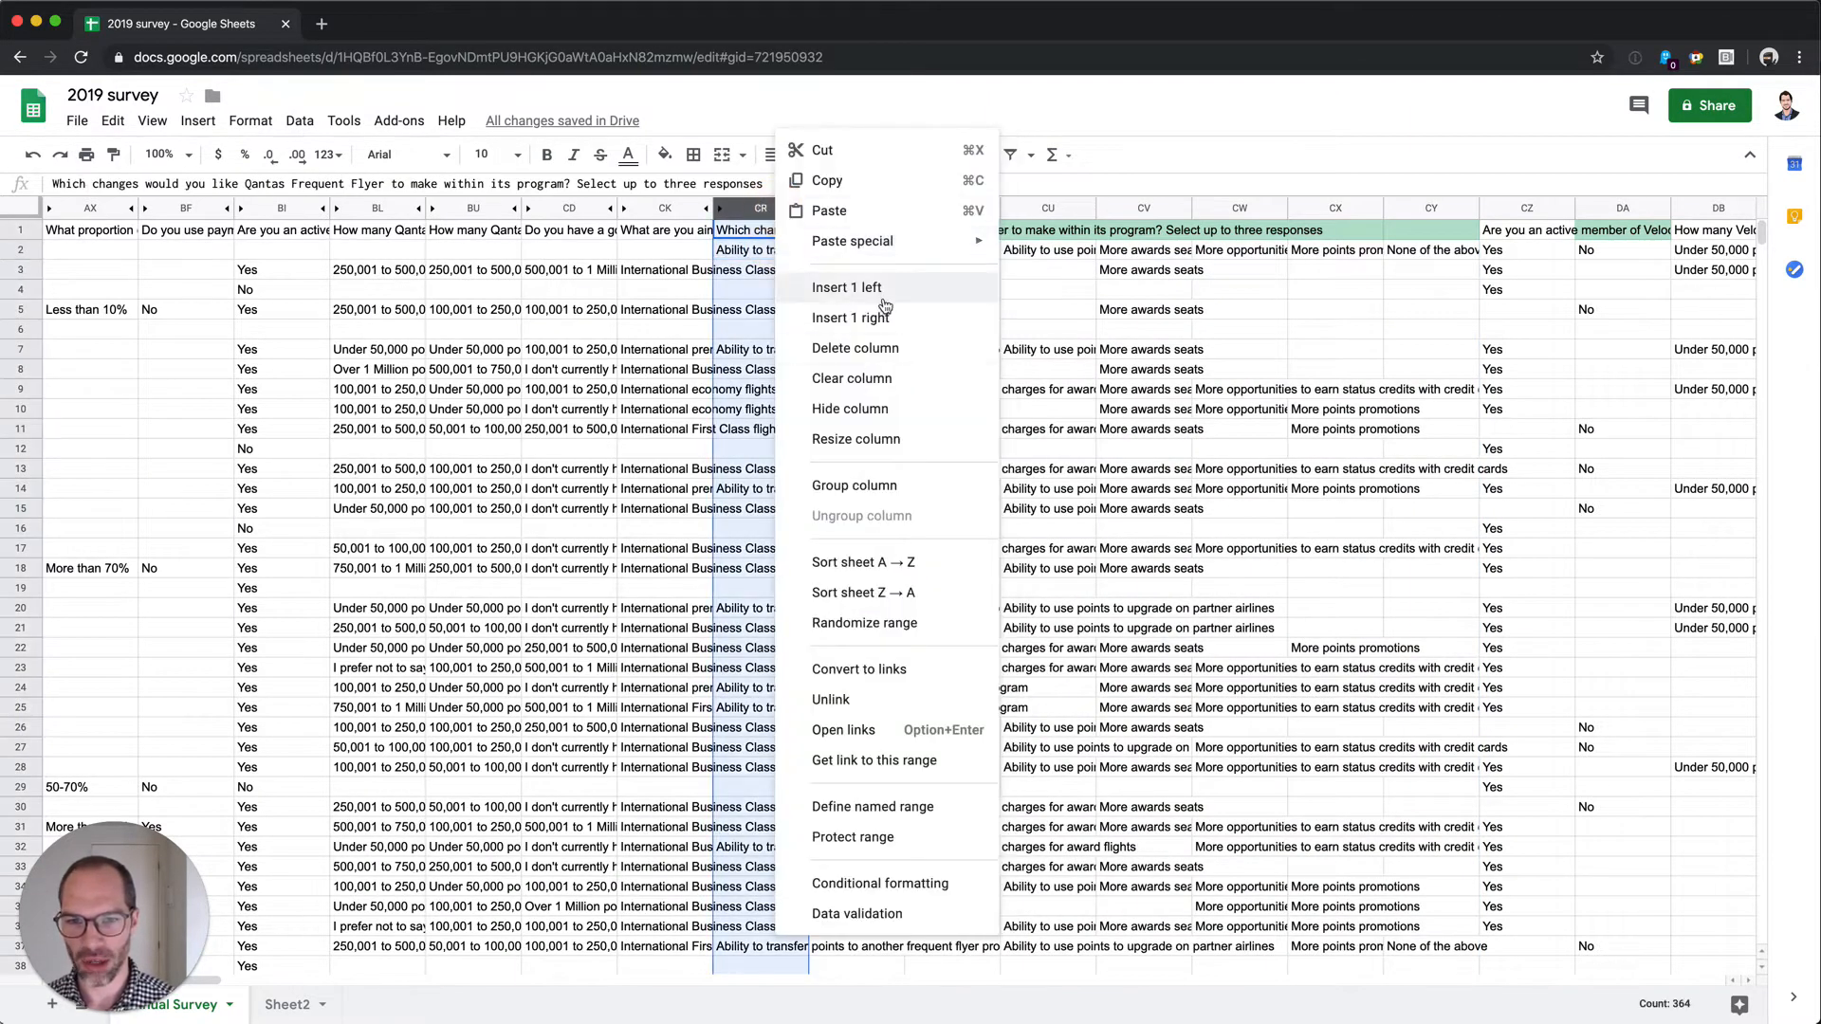
click(846, 288)
click(814, 237)
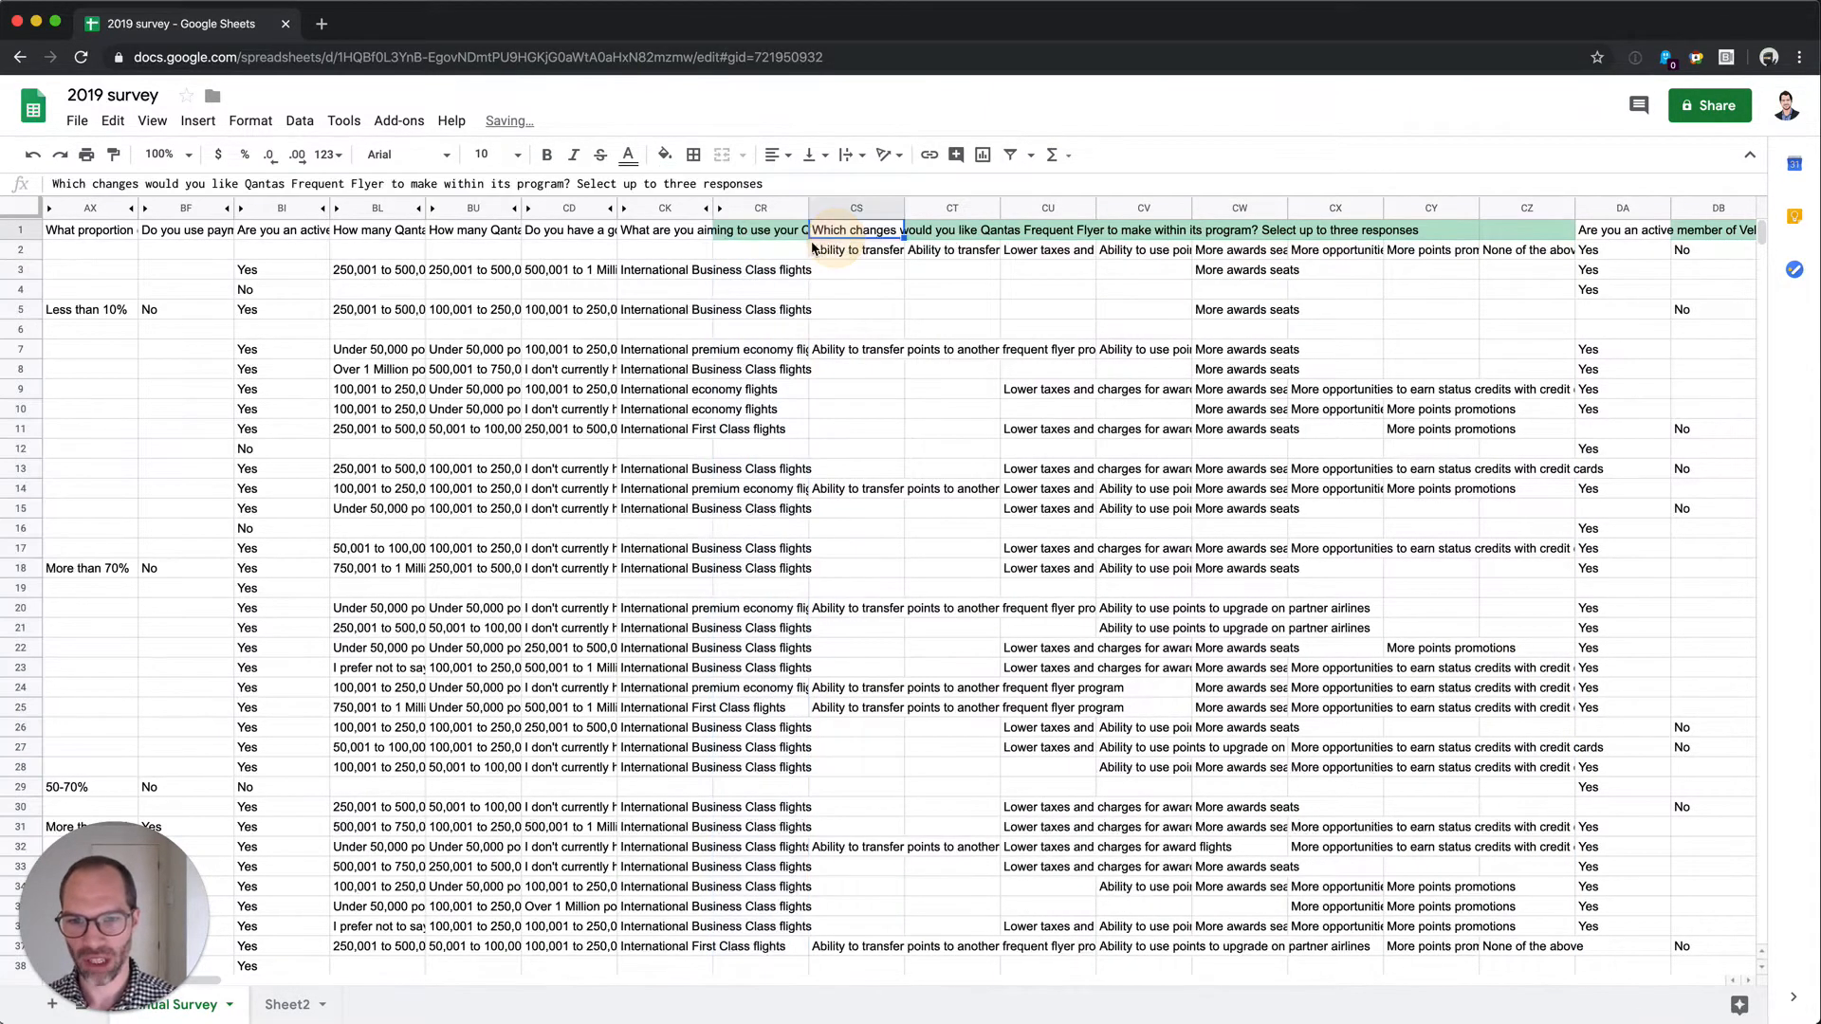
Copy the Qantas Frequent Flyer changes question from CS1 into the new column's header cell CR1.
click(768, 237)
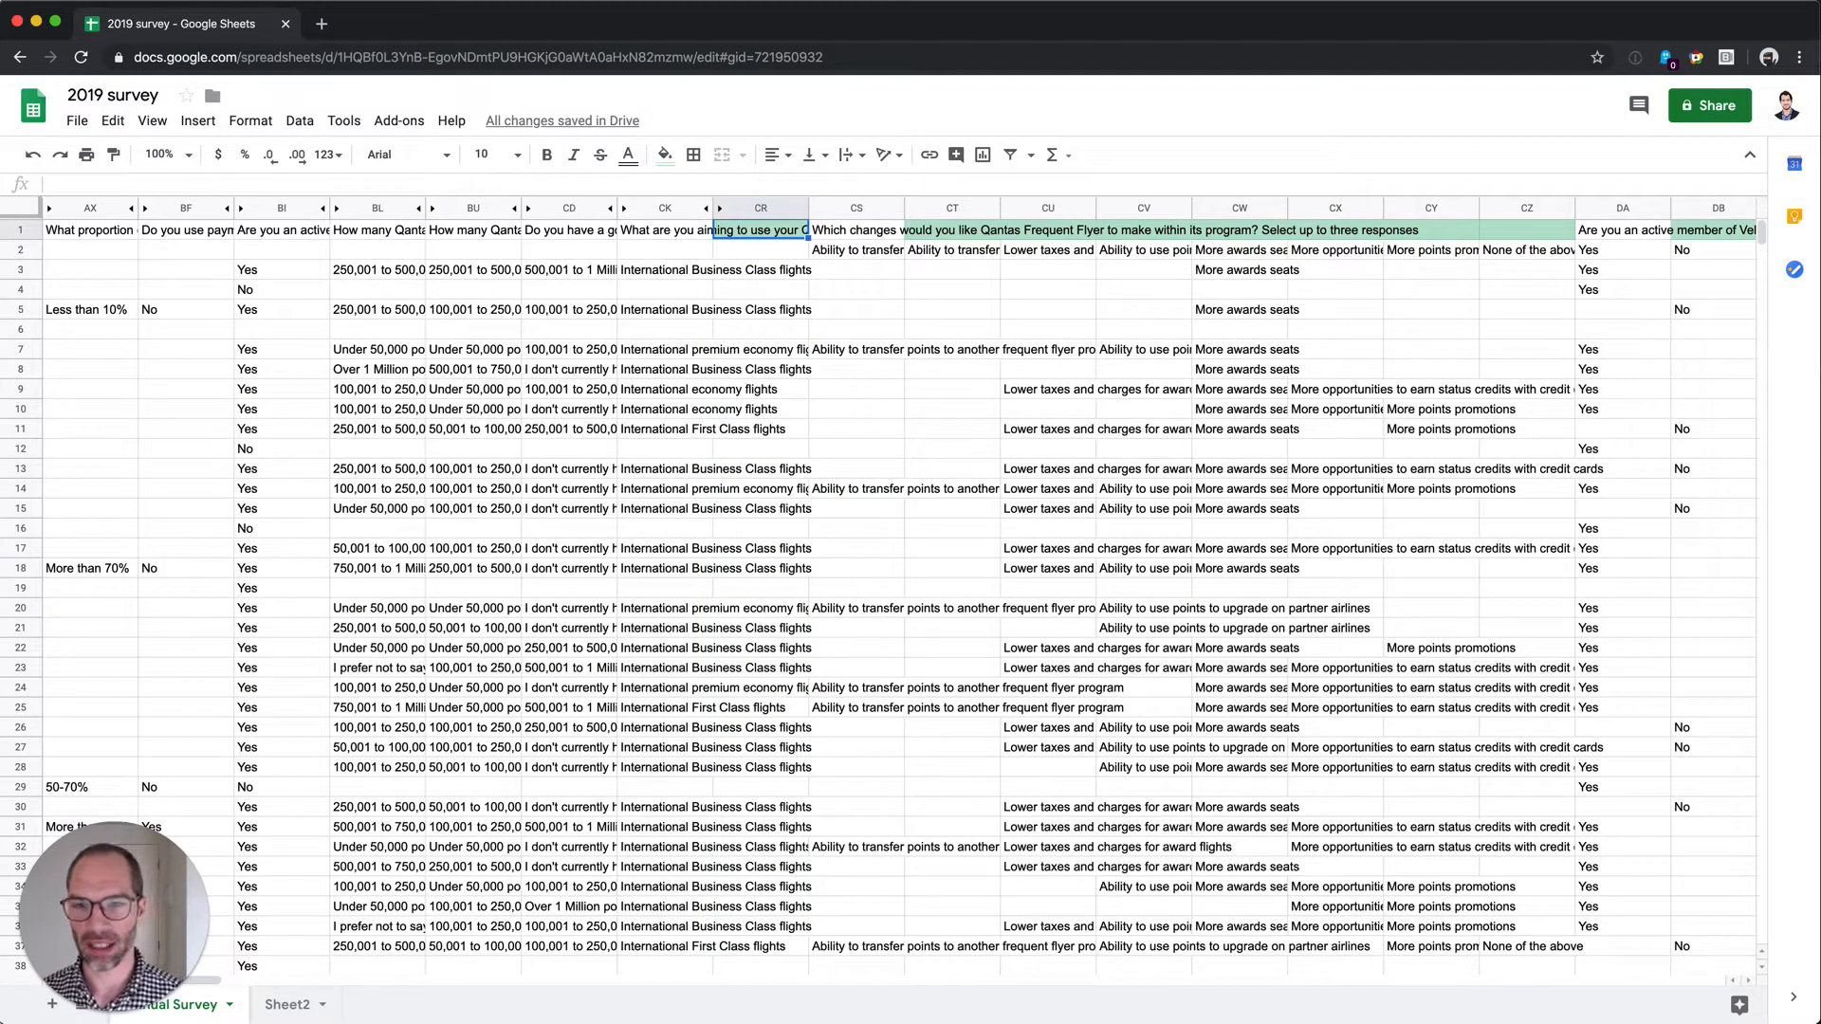
key(Right)
key(ctrl+c)
key(Left)
key(ctrl+v)
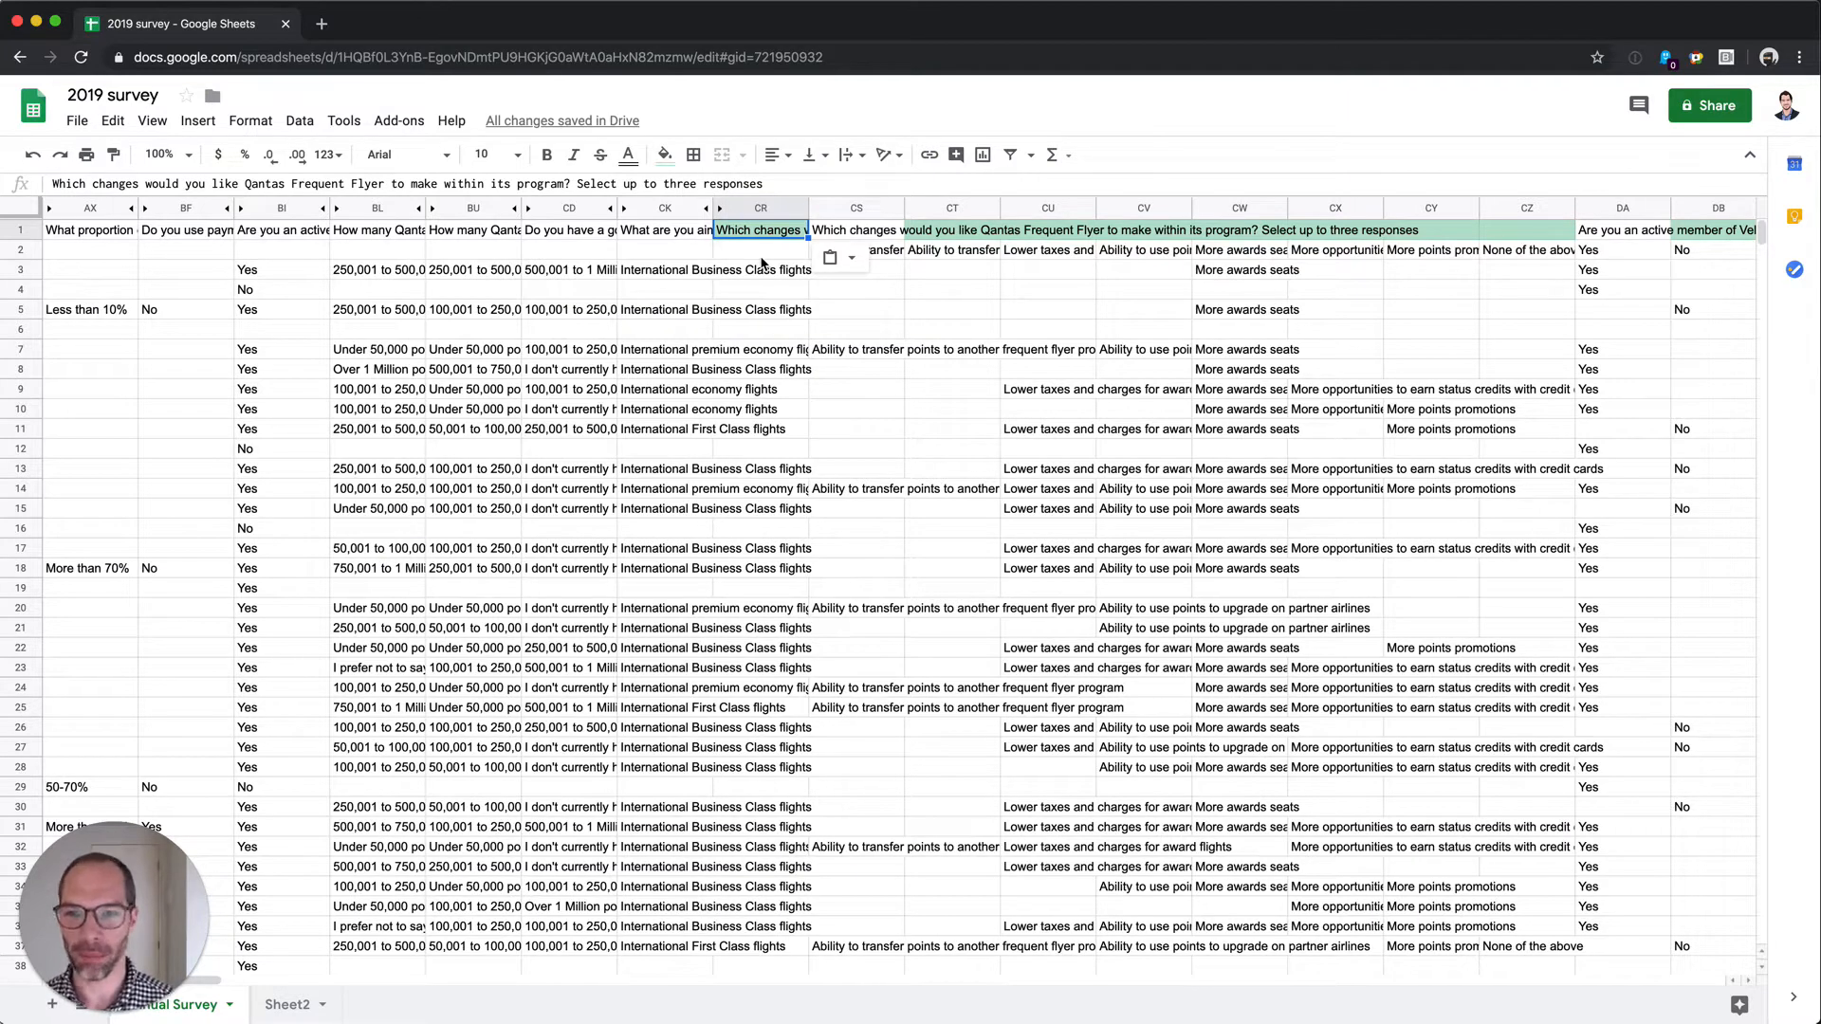
Copy the IFERROR(QUERY(transpose(...))) formula from CK3 into CR3 of the new column.
key(Down)
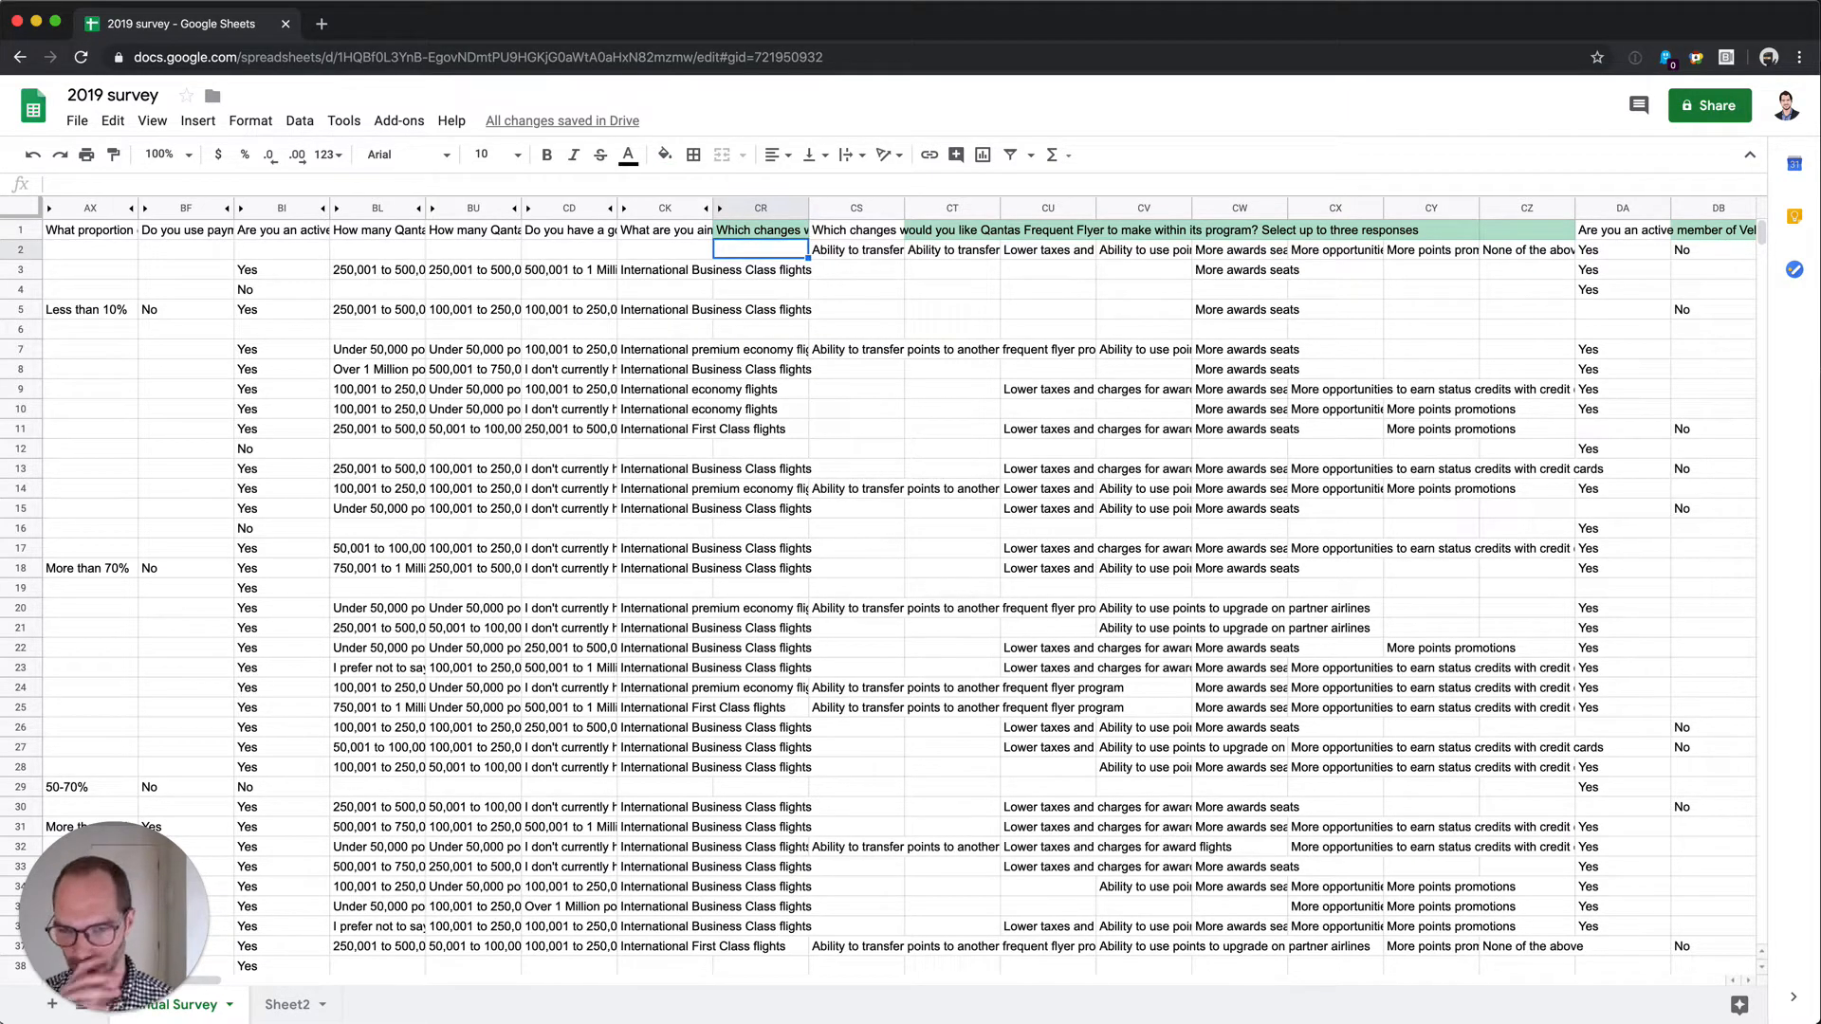
key(Down)
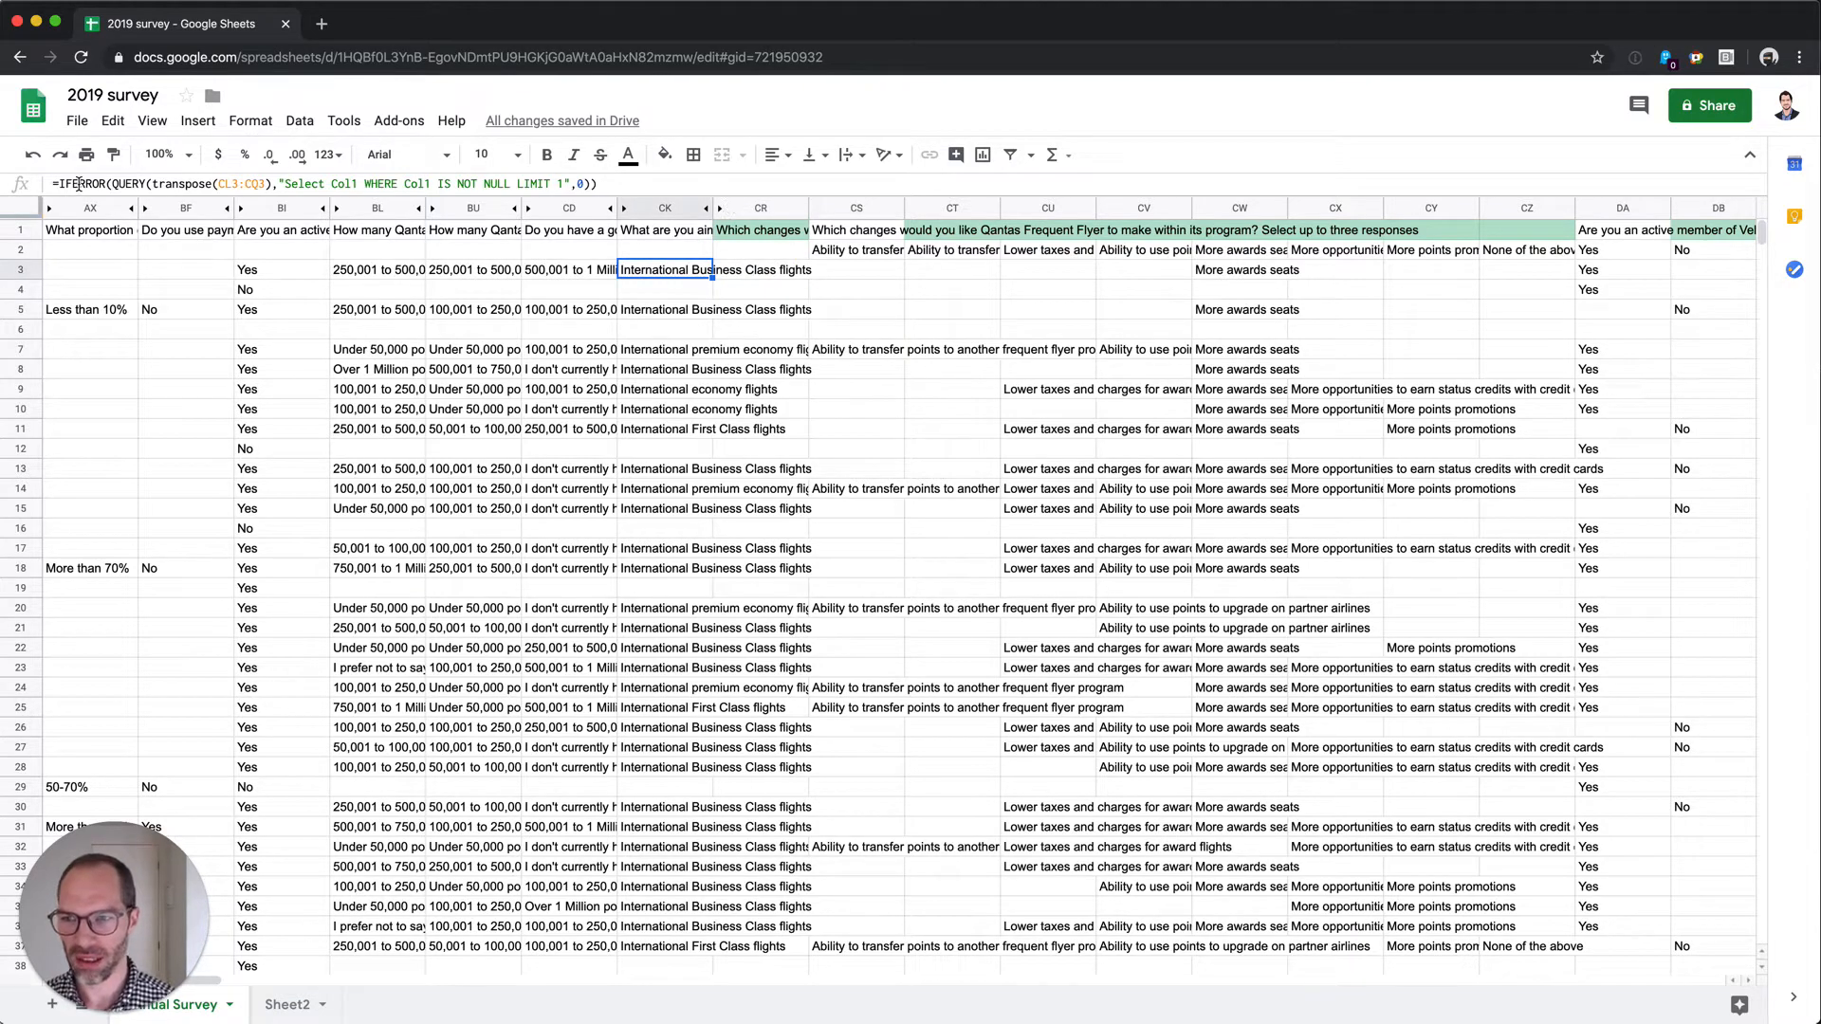
click(81, 183)
double_click(81, 183)
key(Escape)
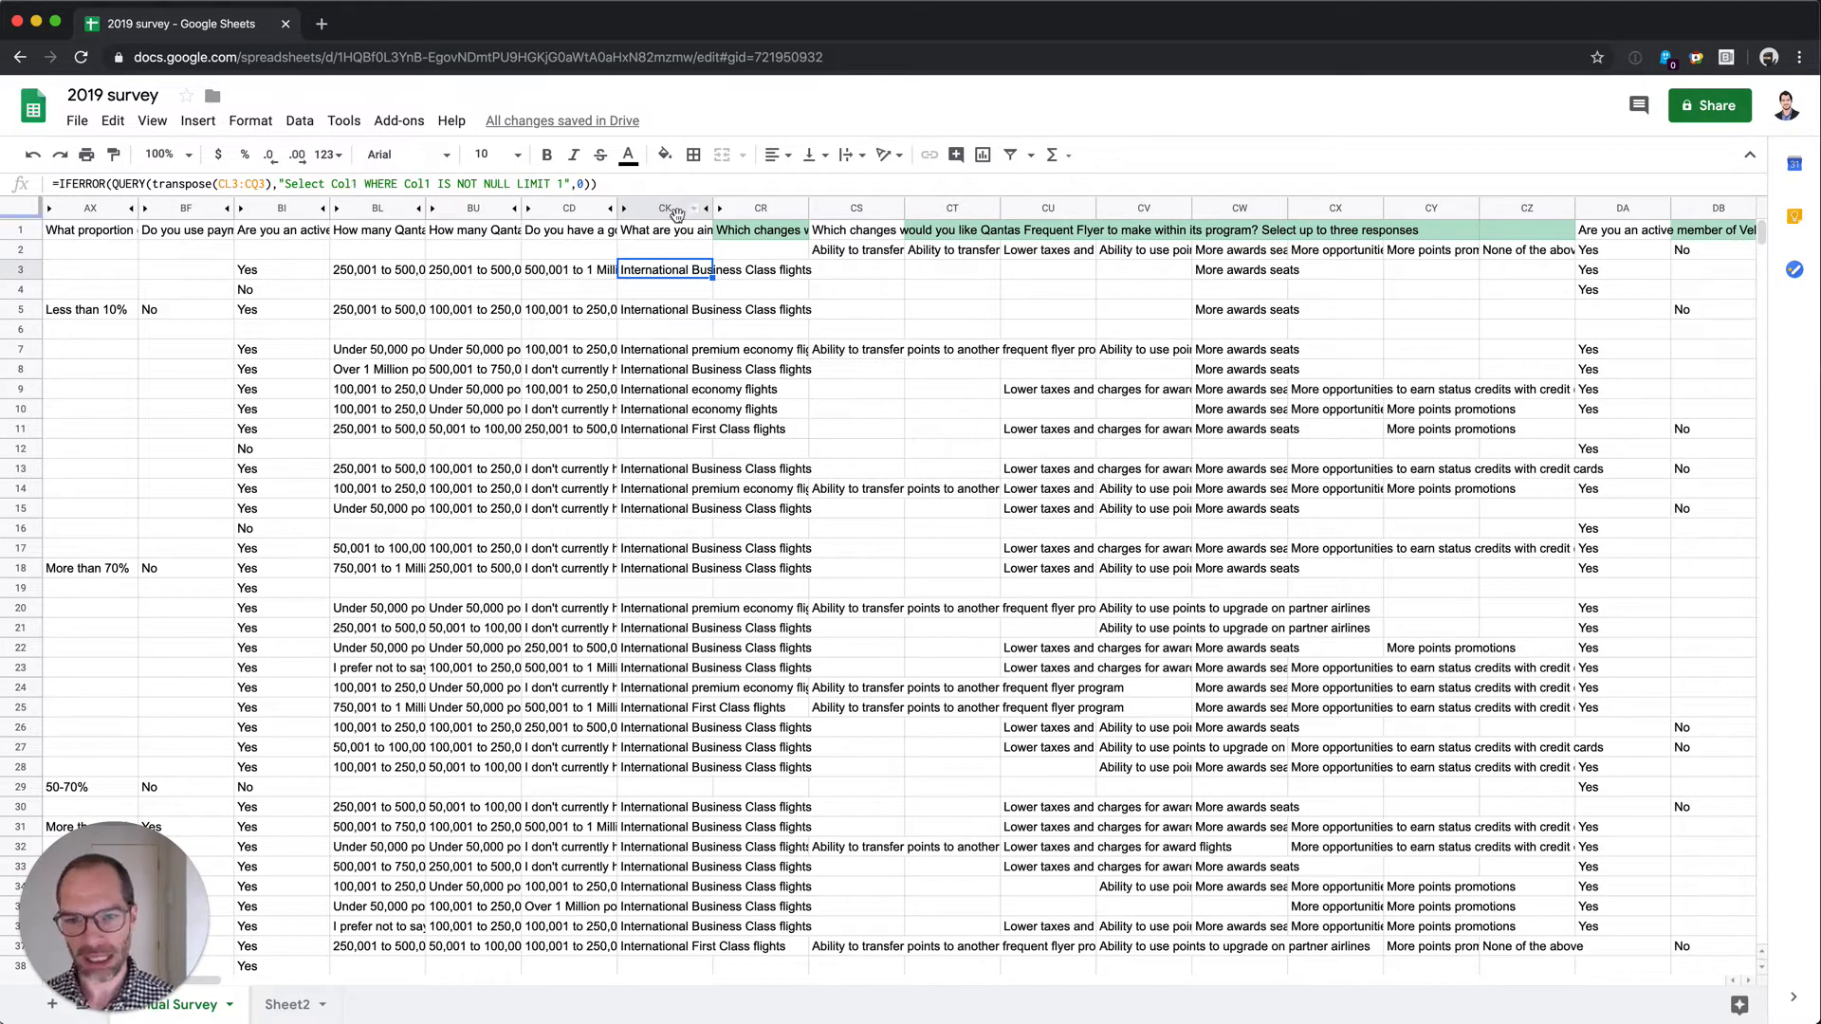
click(285, 183)
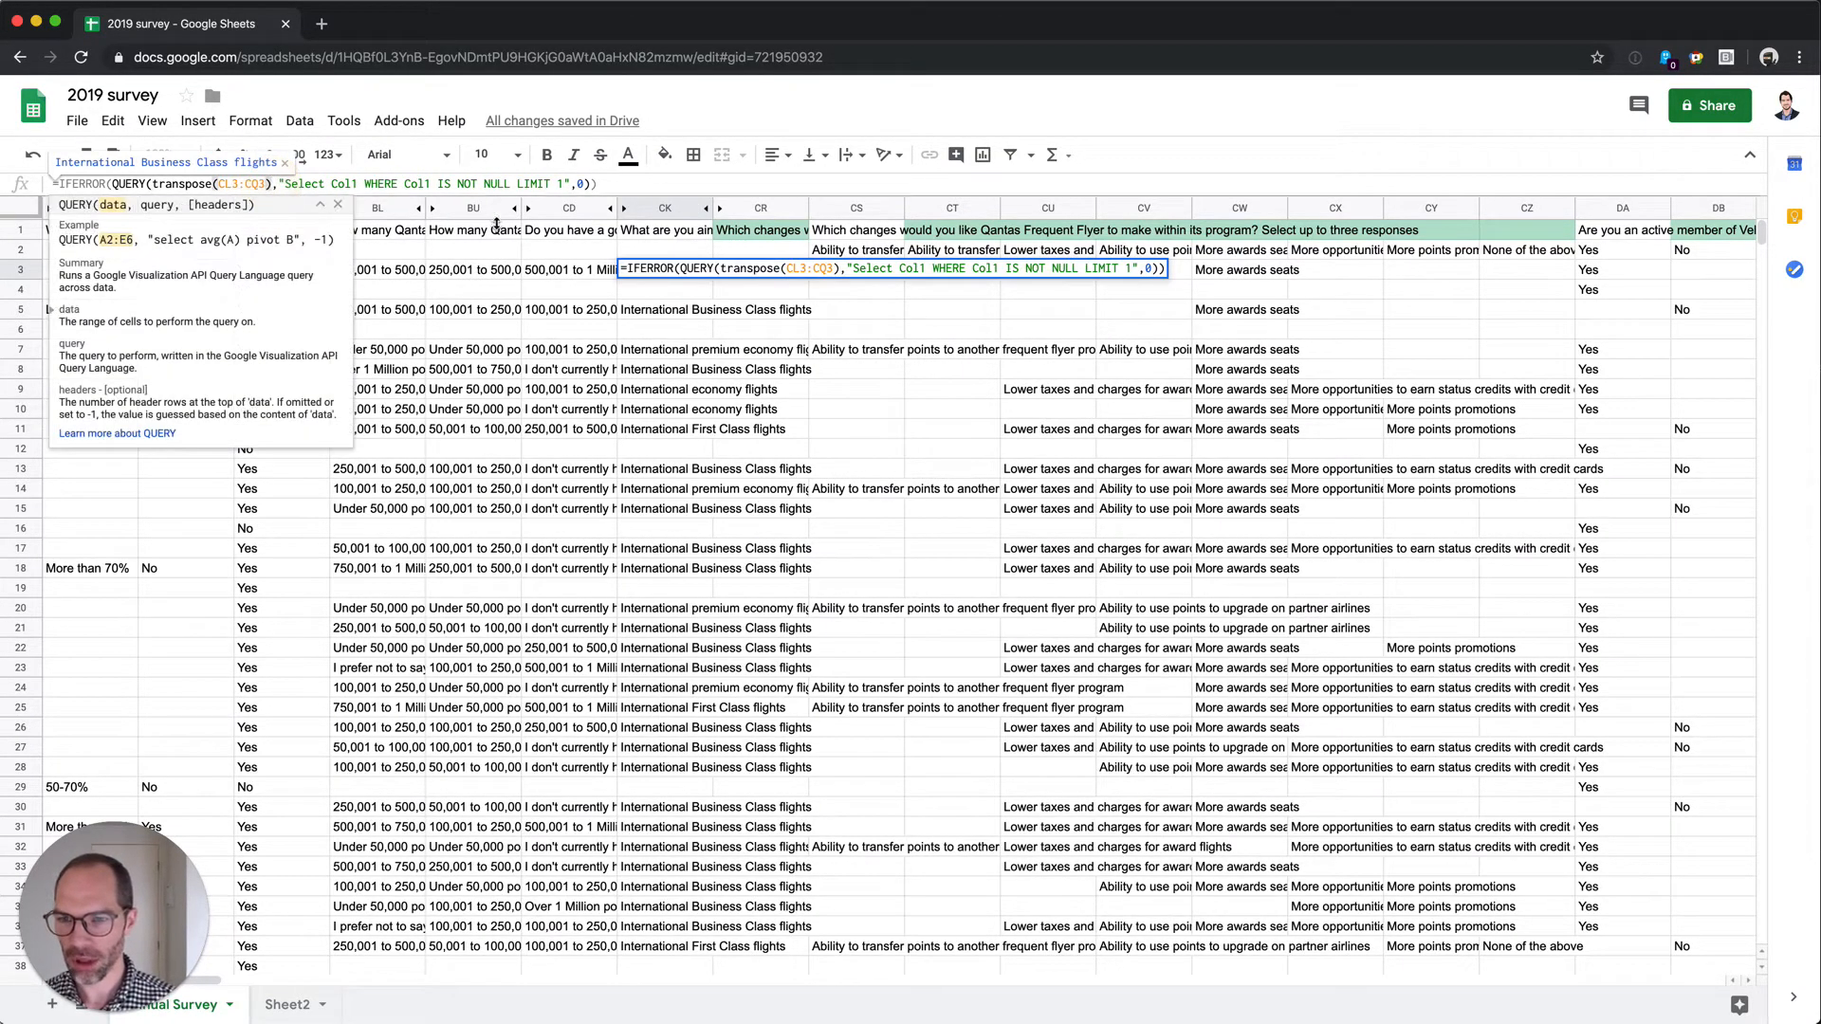
key(Escape)
key(super+c)
key(Right)
key(super+v)
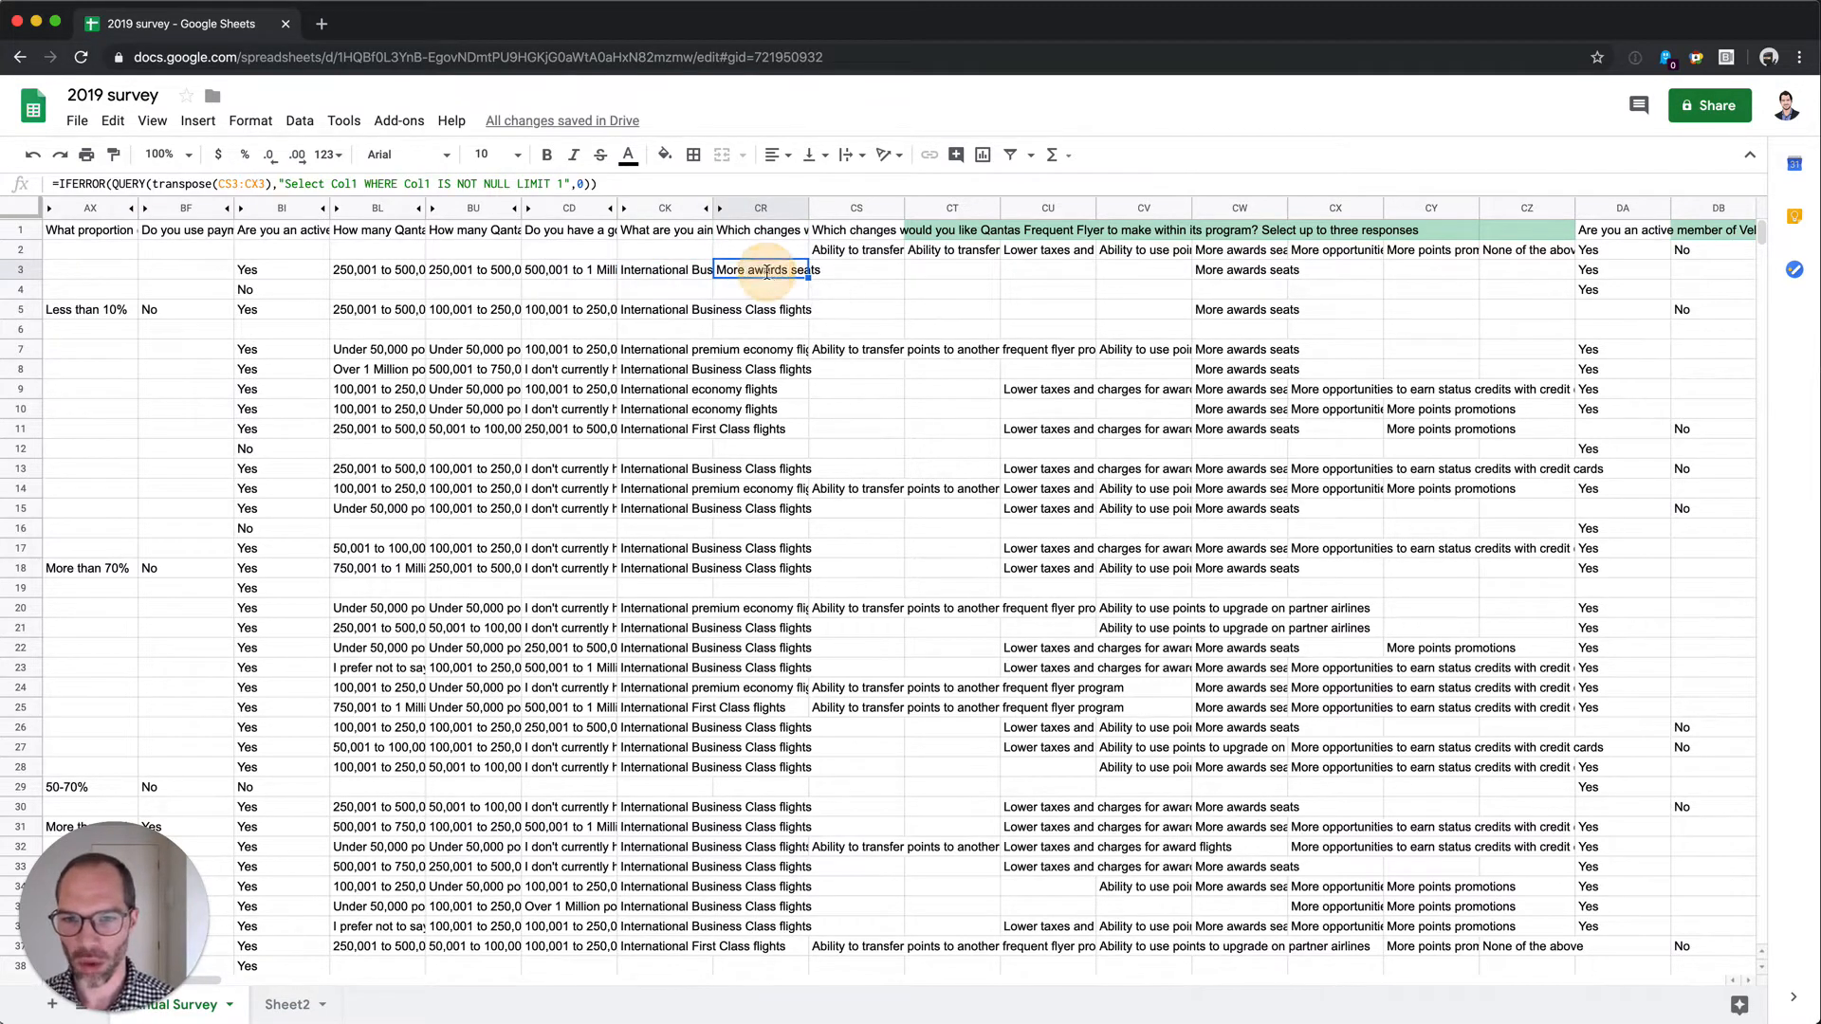
Examine the IFERROR, QUERY and transpose parts of the formula in CR3 without changing it.
double_click(768, 280)
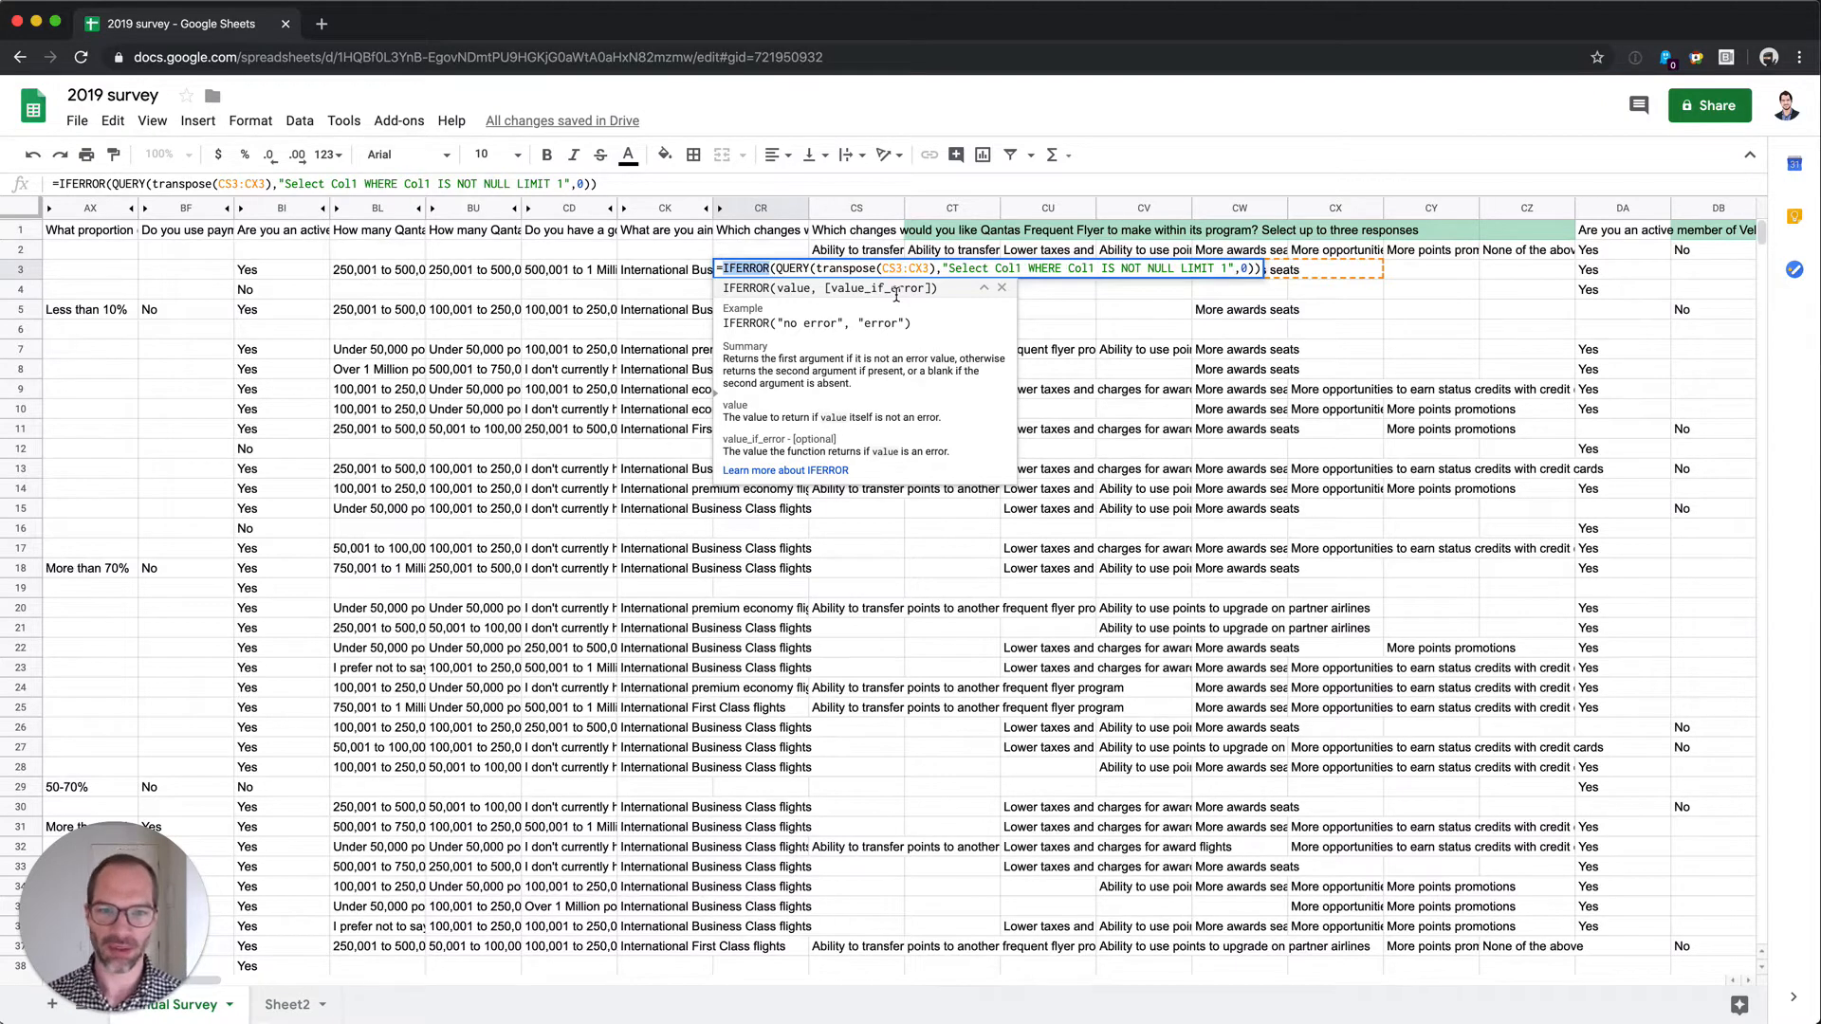
key(Escape)
key(Up)
key(Up)
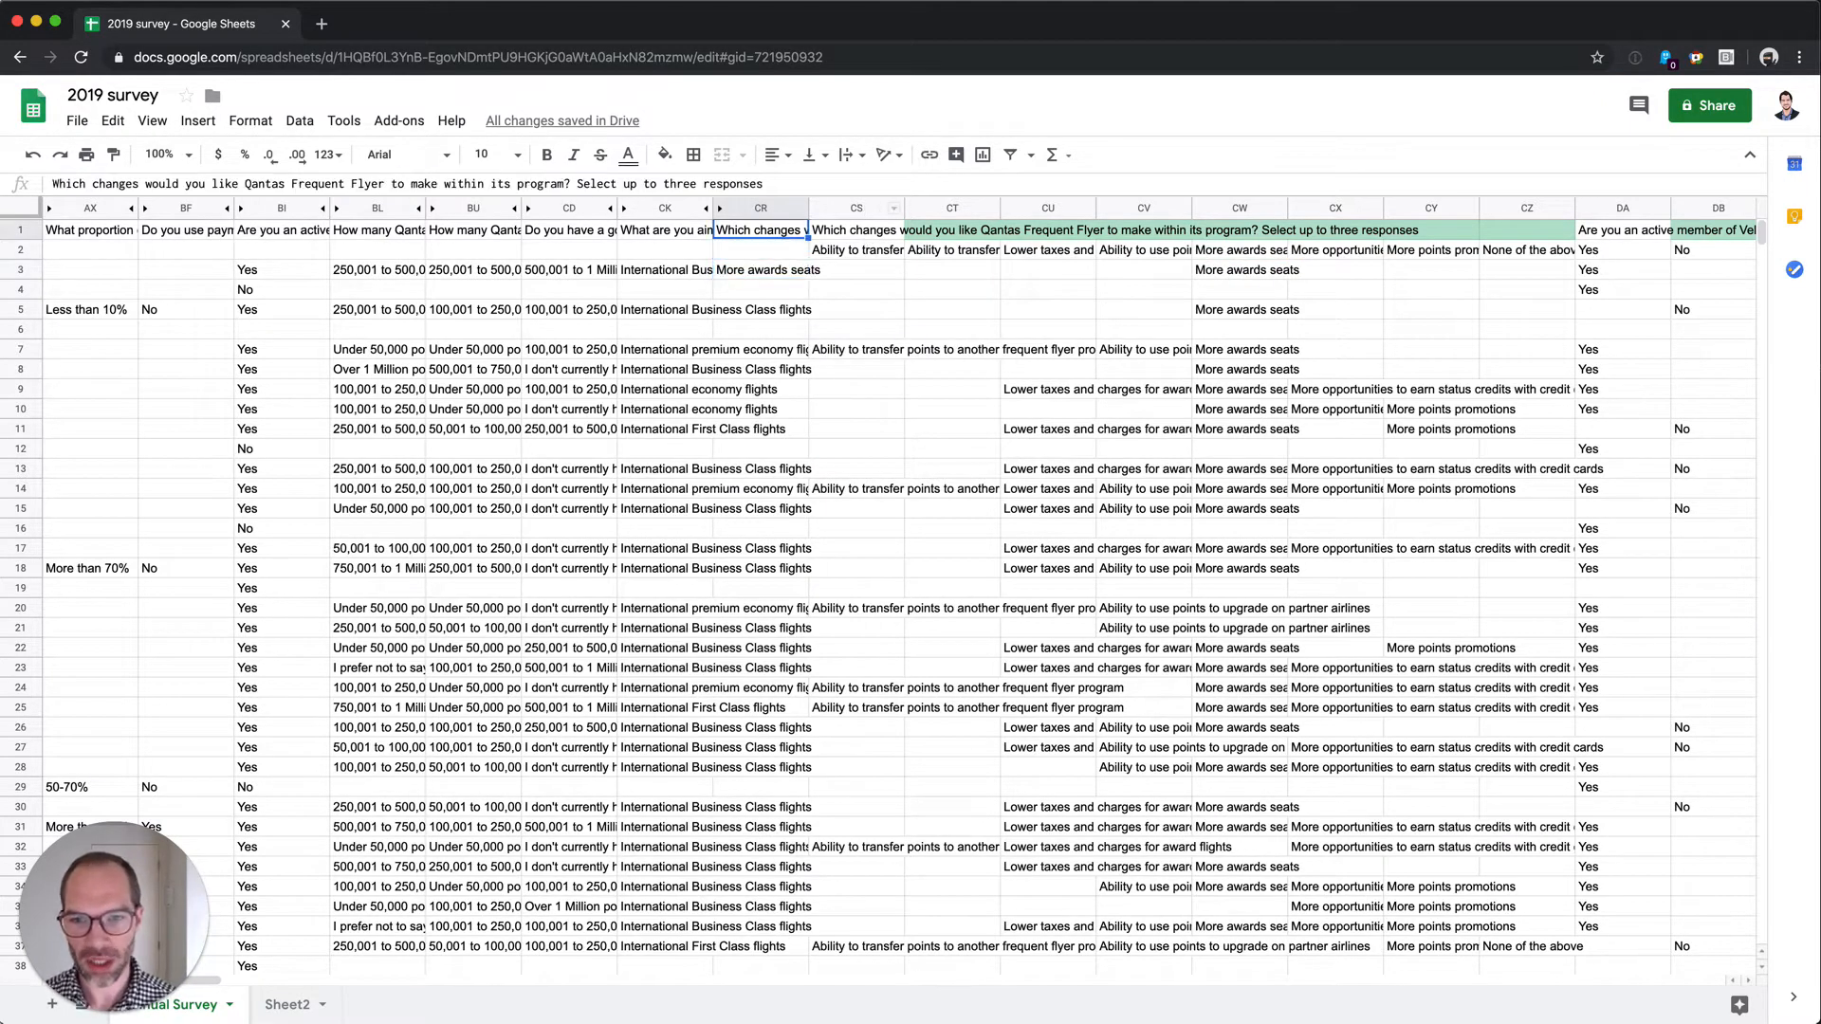
key(Down)
key(Down)
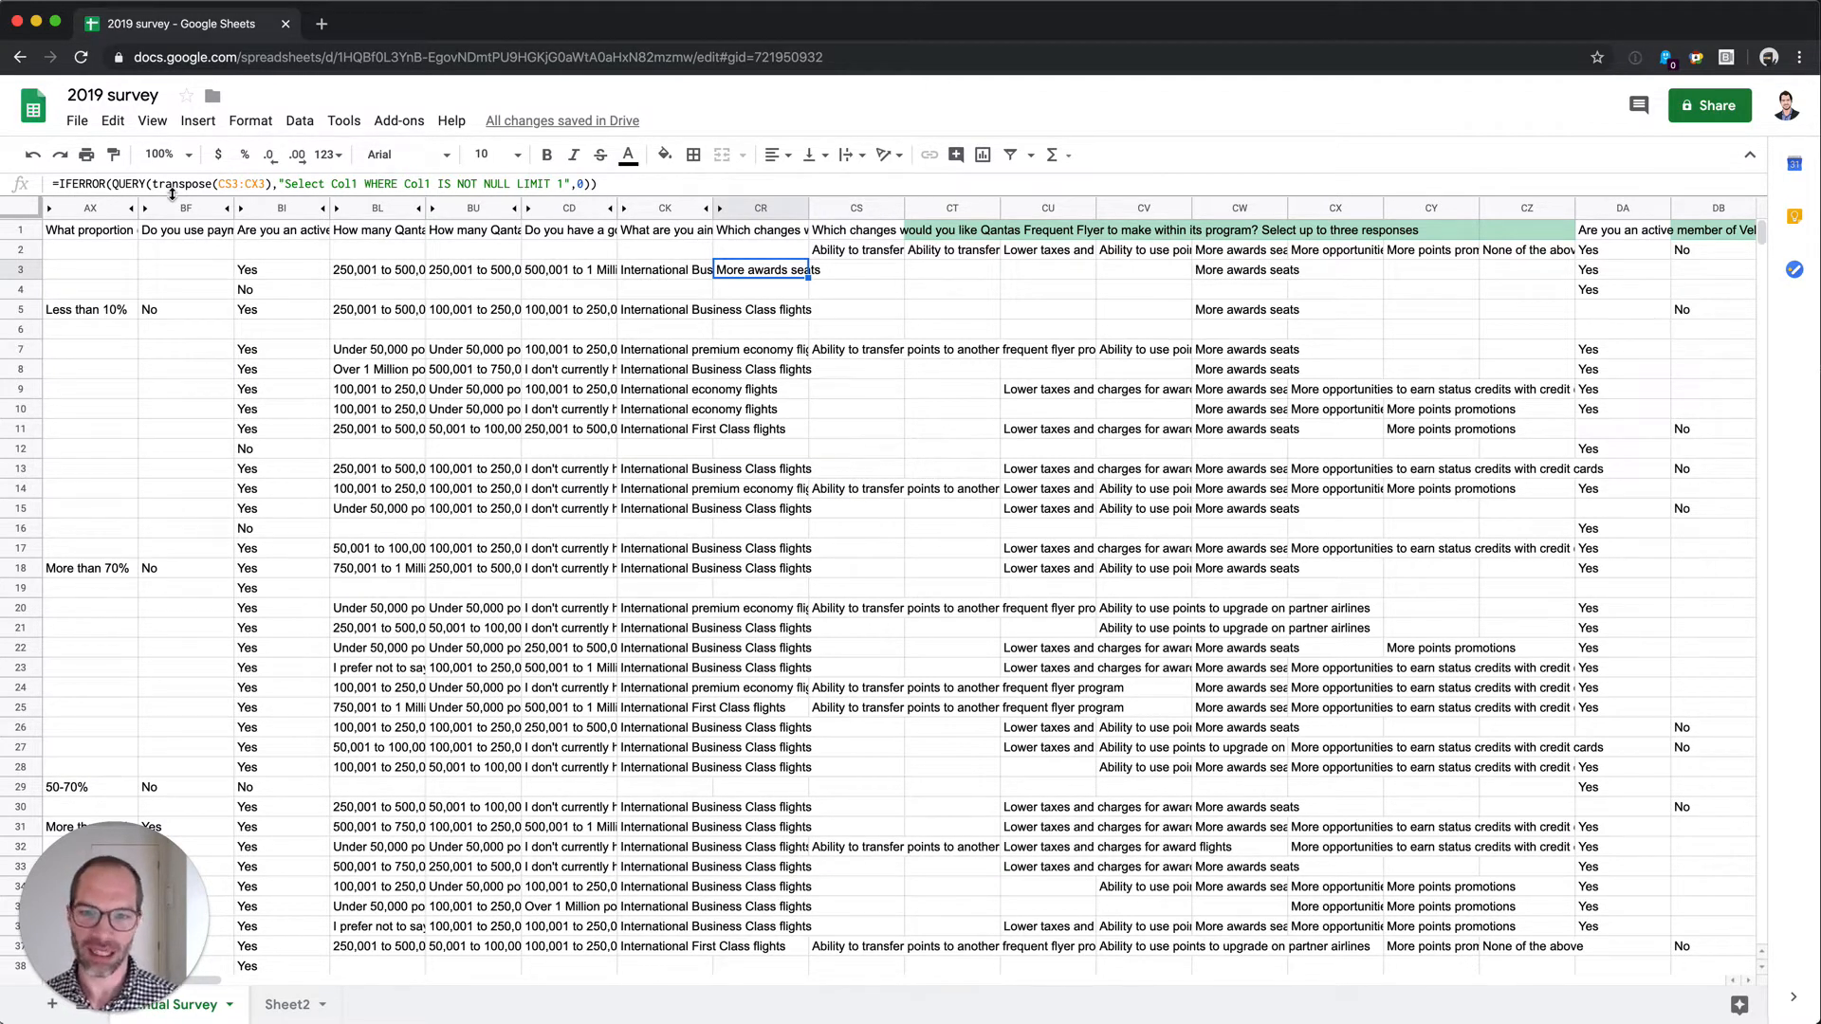
key(Down)
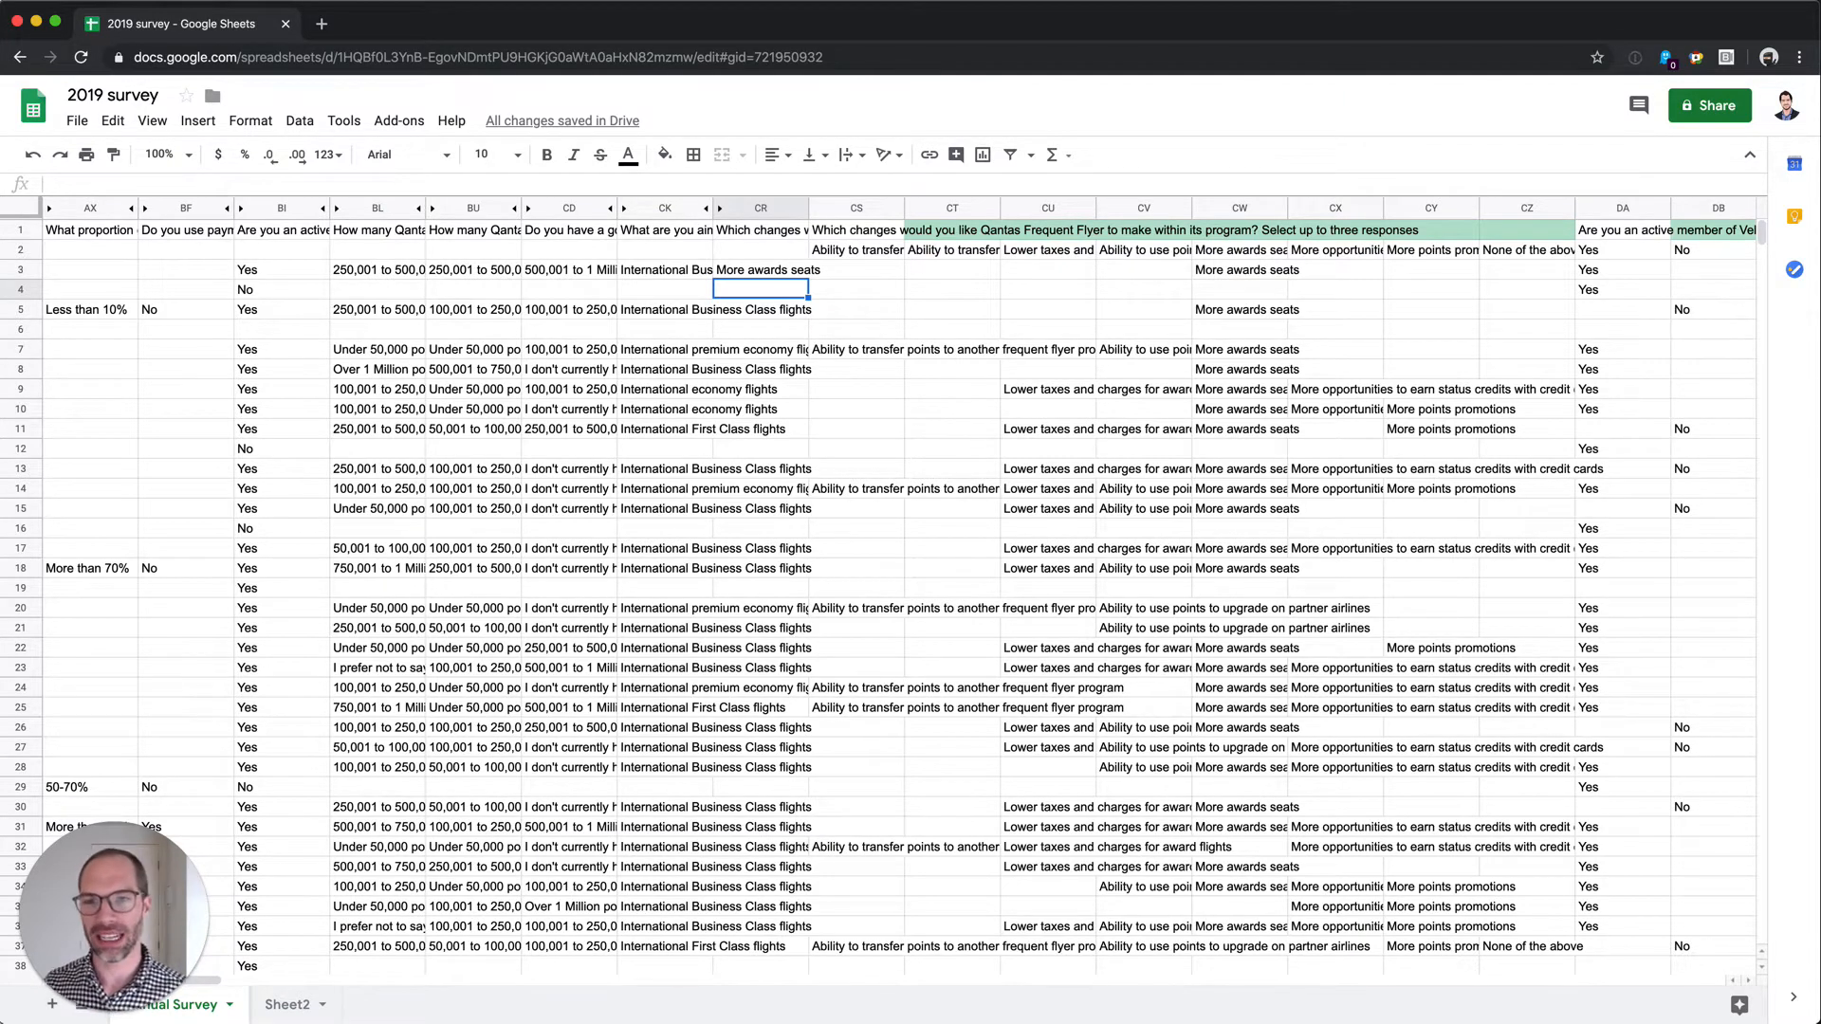
key(Up)
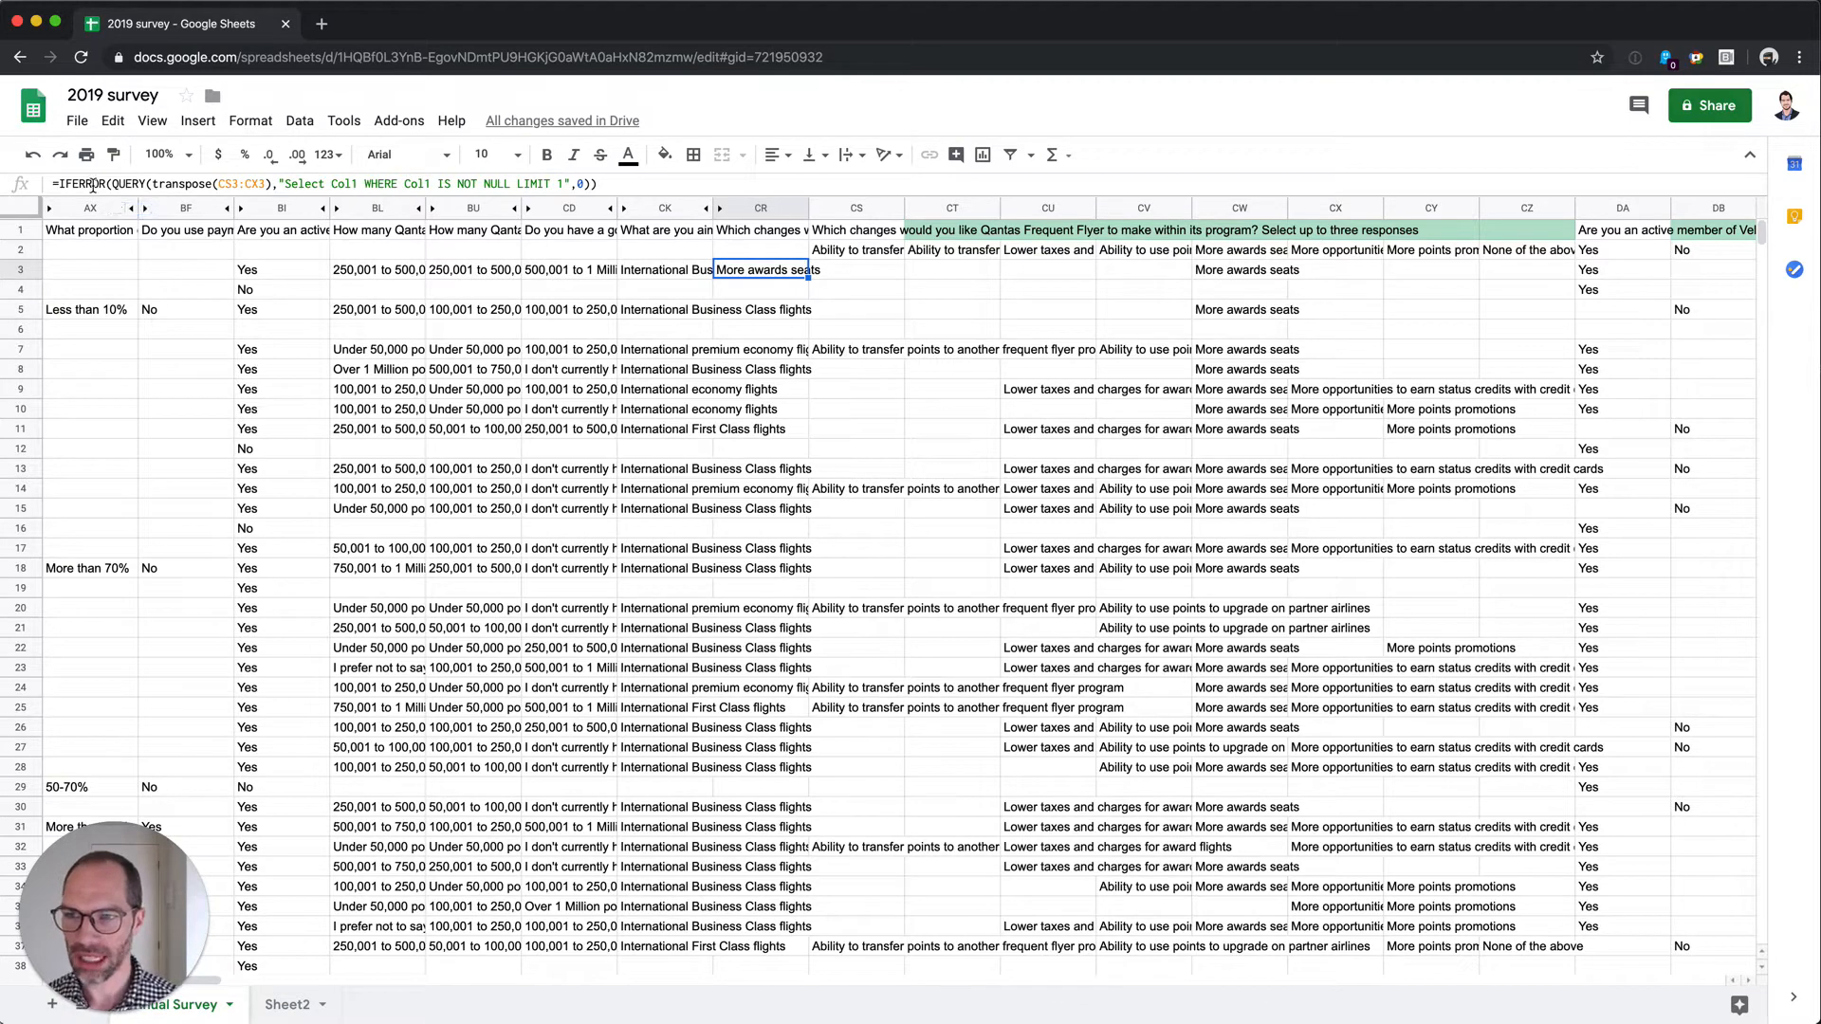
click(122, 183)
double_click(121, 183)
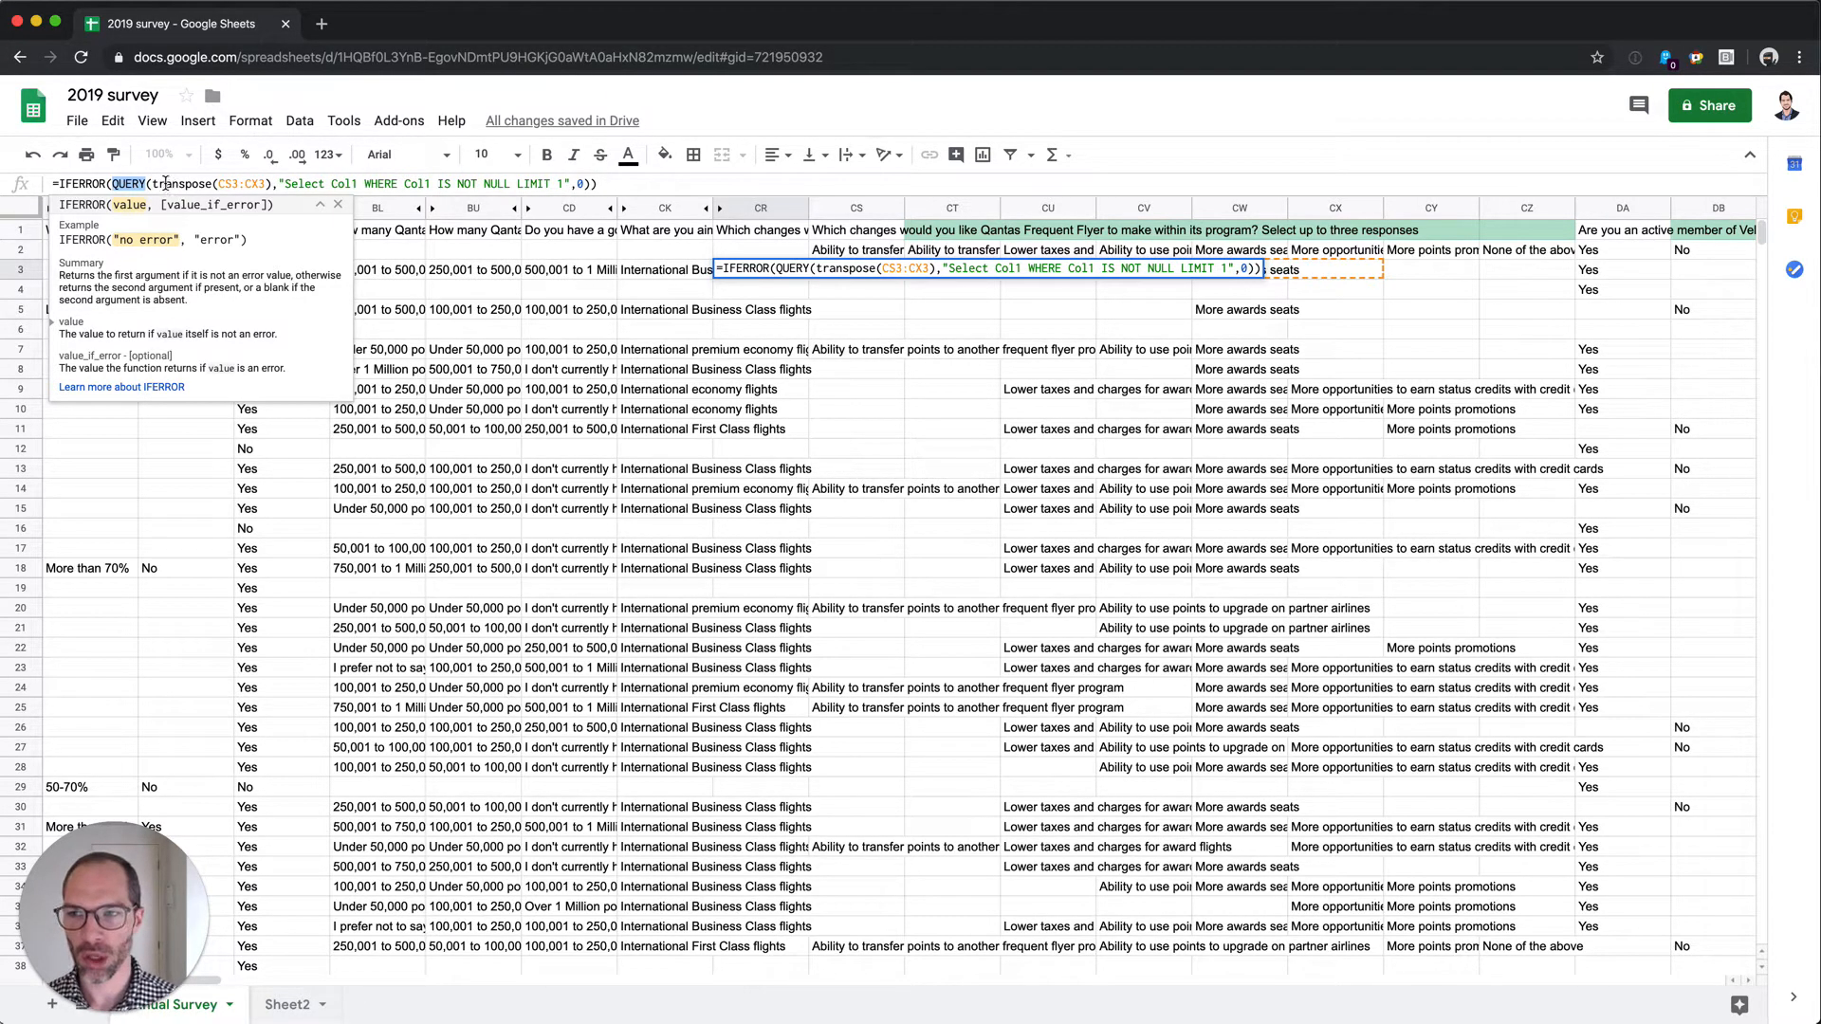
click(194, 184)
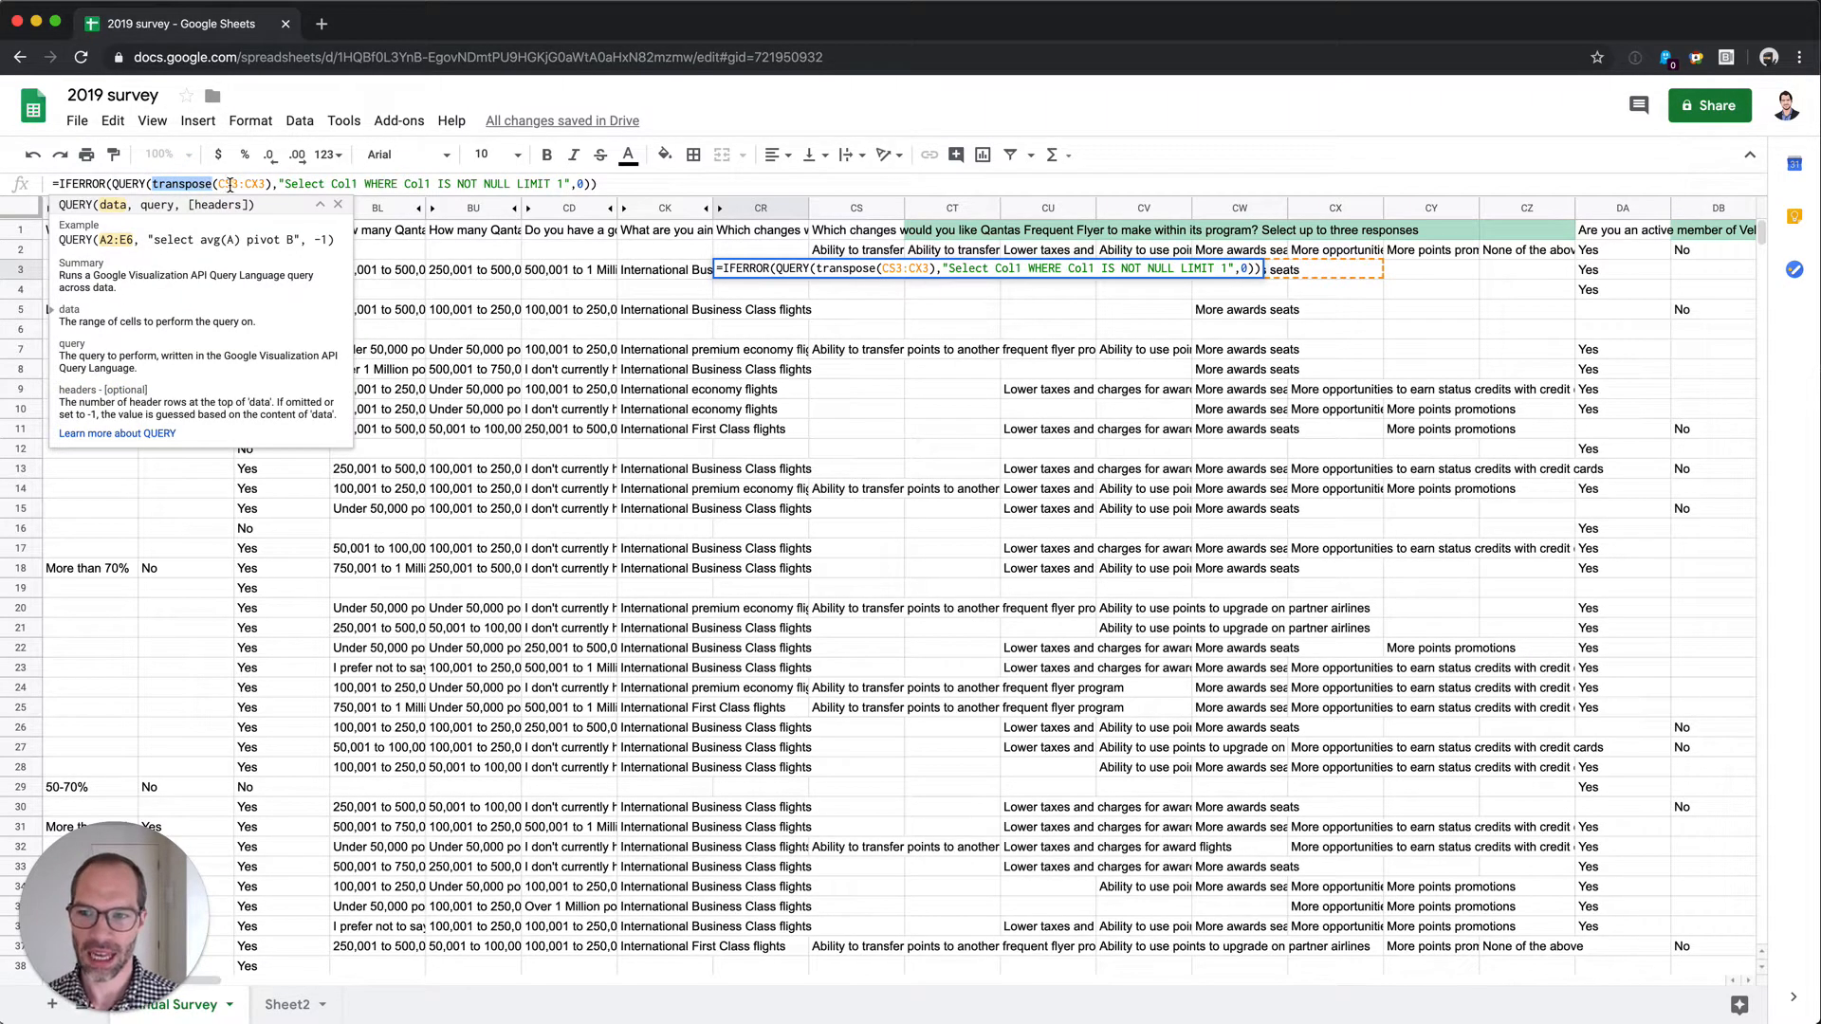
click(920, 351)
key(Escape)
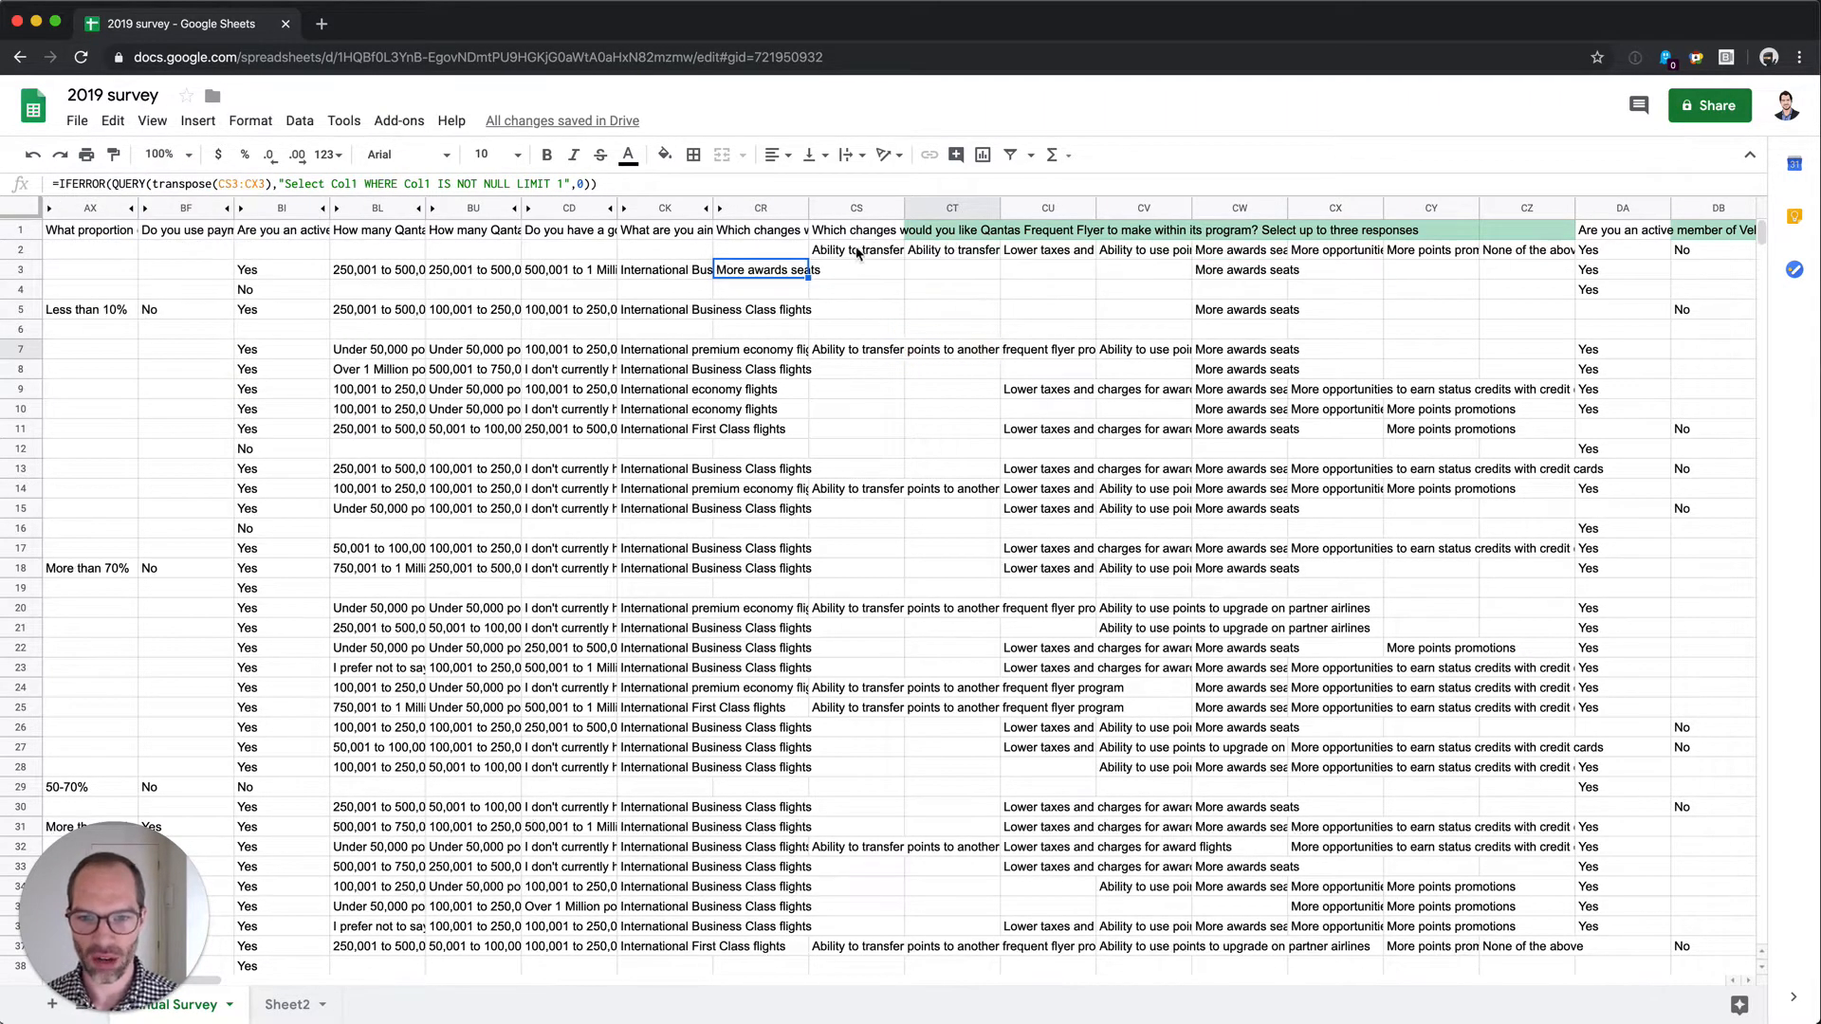
Review the response options in CS2:CZ2 and the row 3 answer cells that the CR3 formula reads.
click(859, 252)
key(shift+Right)
key(shift+Right)
key(shift+Right)
key(shift+Right)
key(shift+Right)
key(shift+Right)
key(shift+Right)
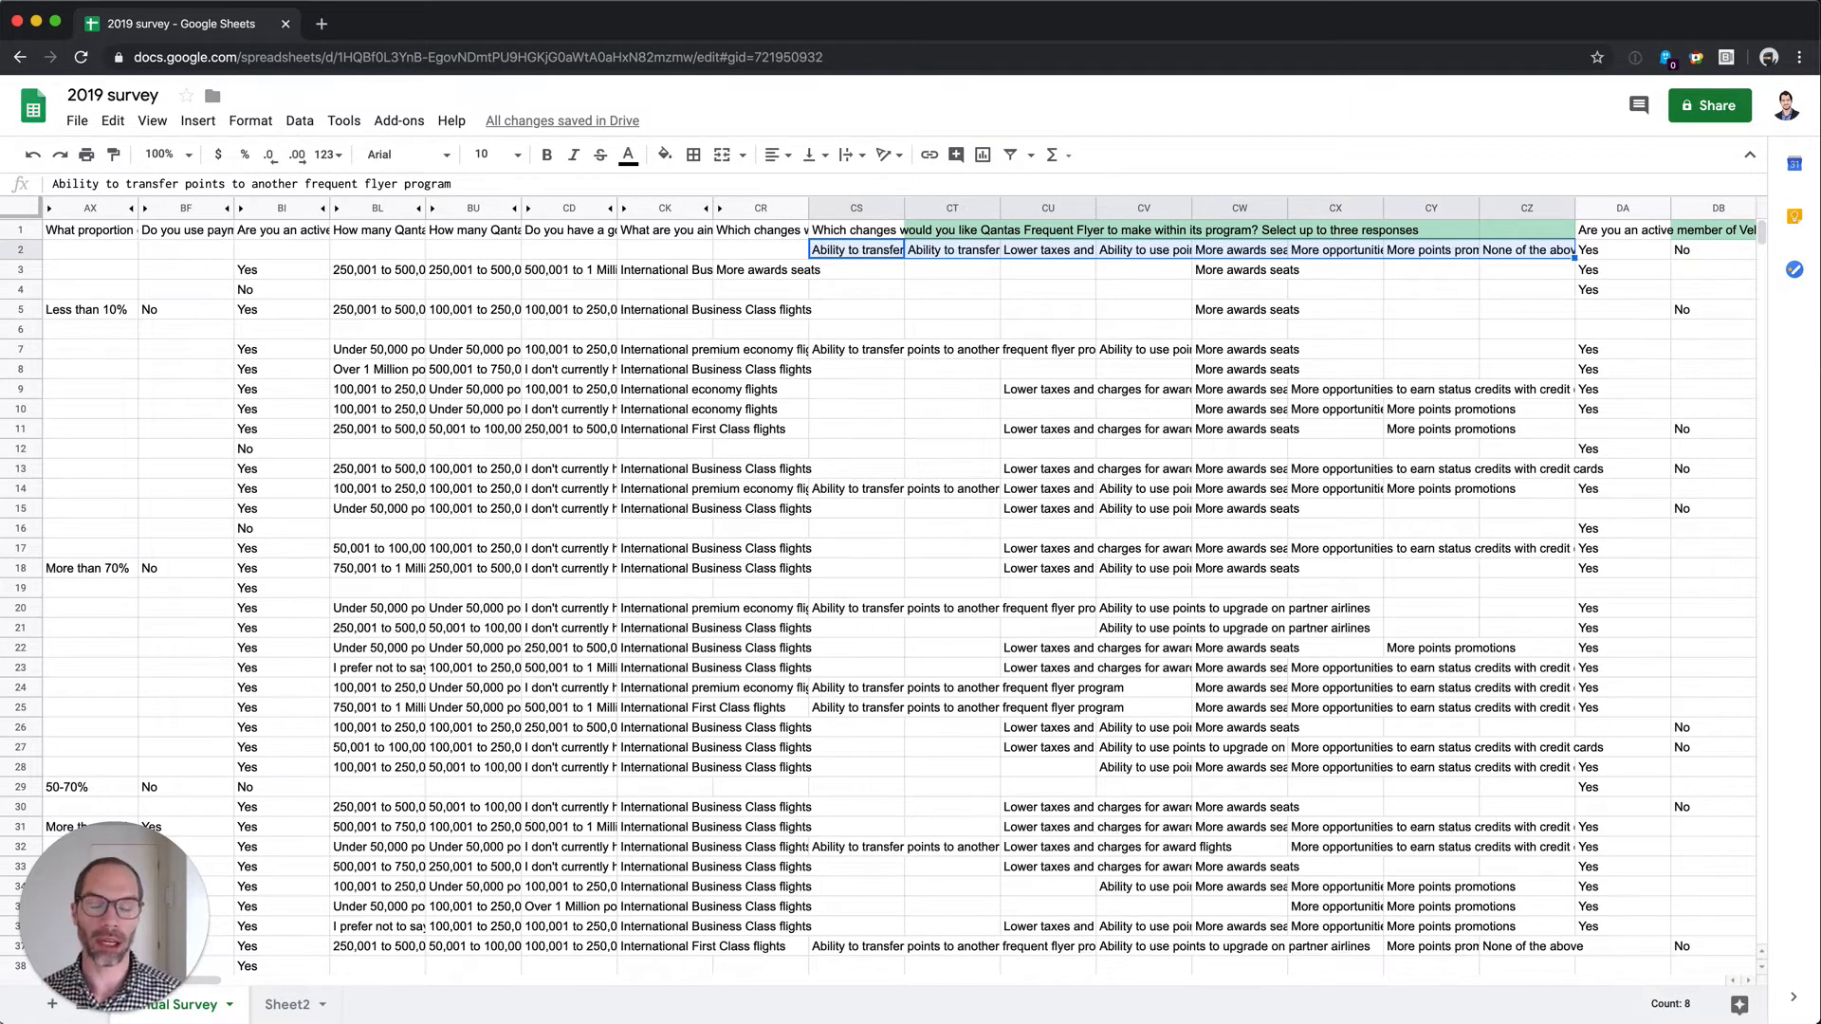
key(Left)
key(Right)
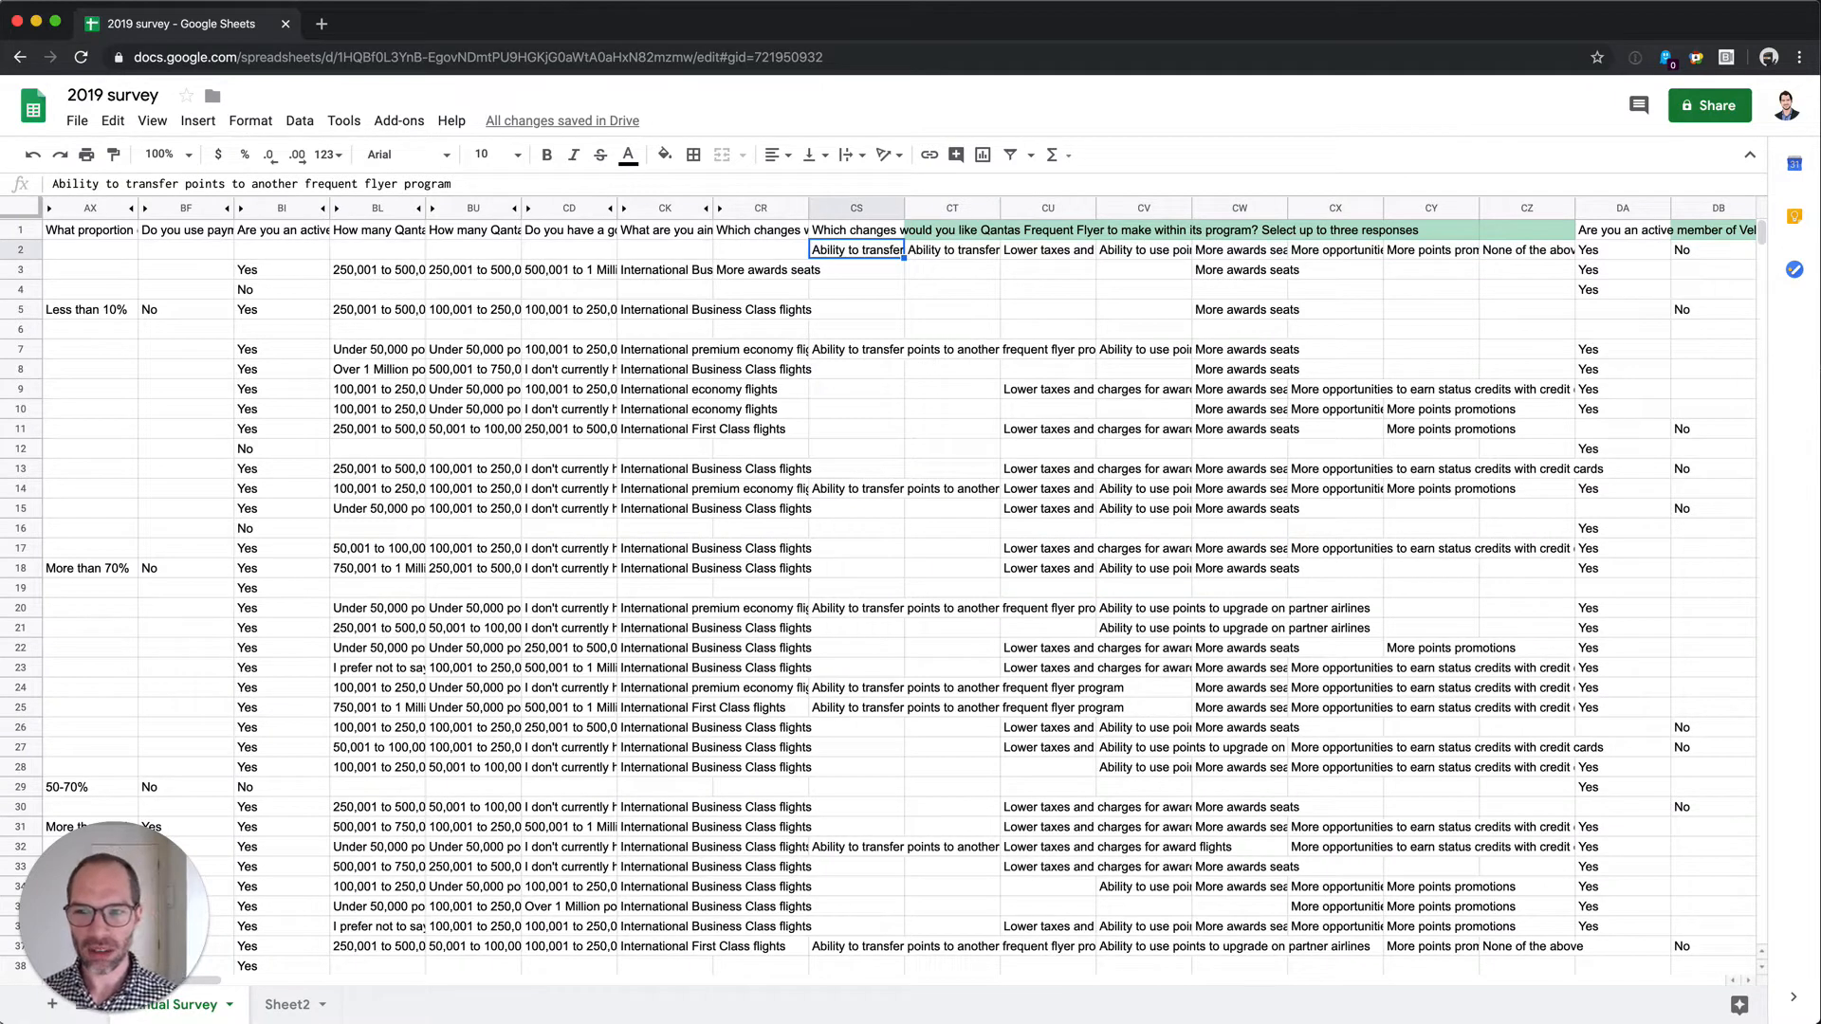
key(Down)
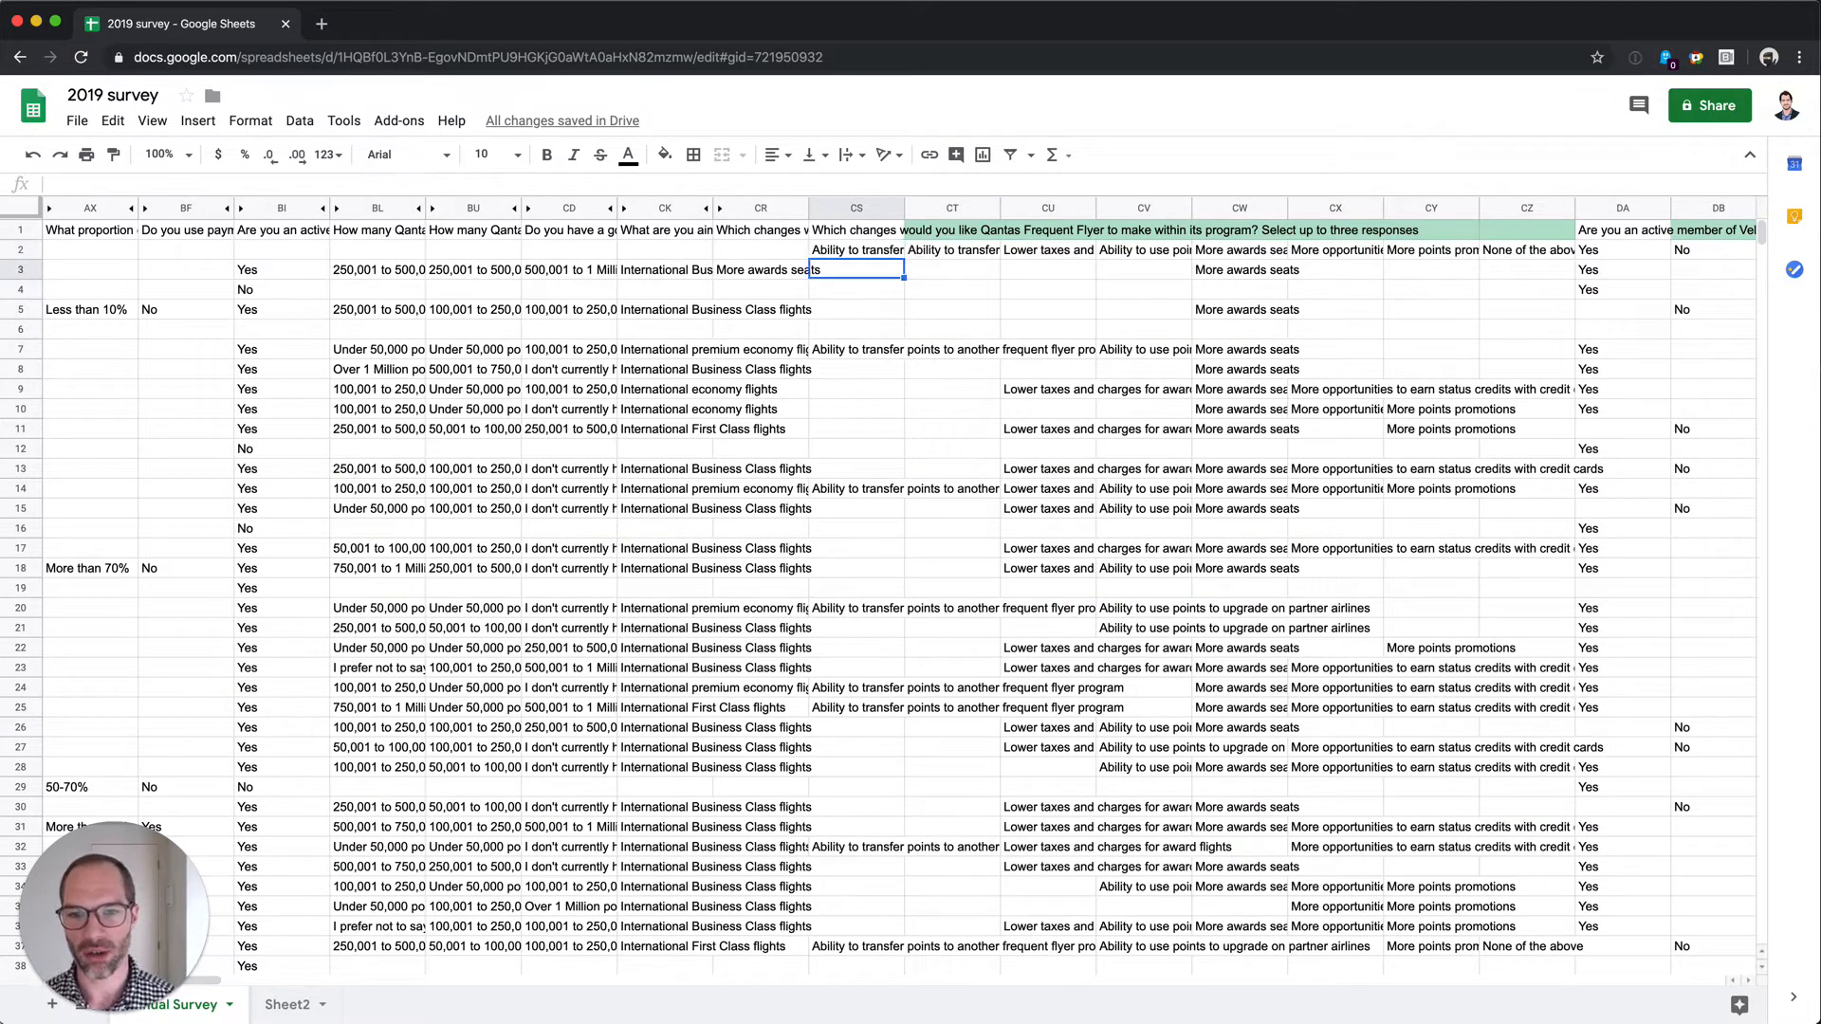
key(Left)
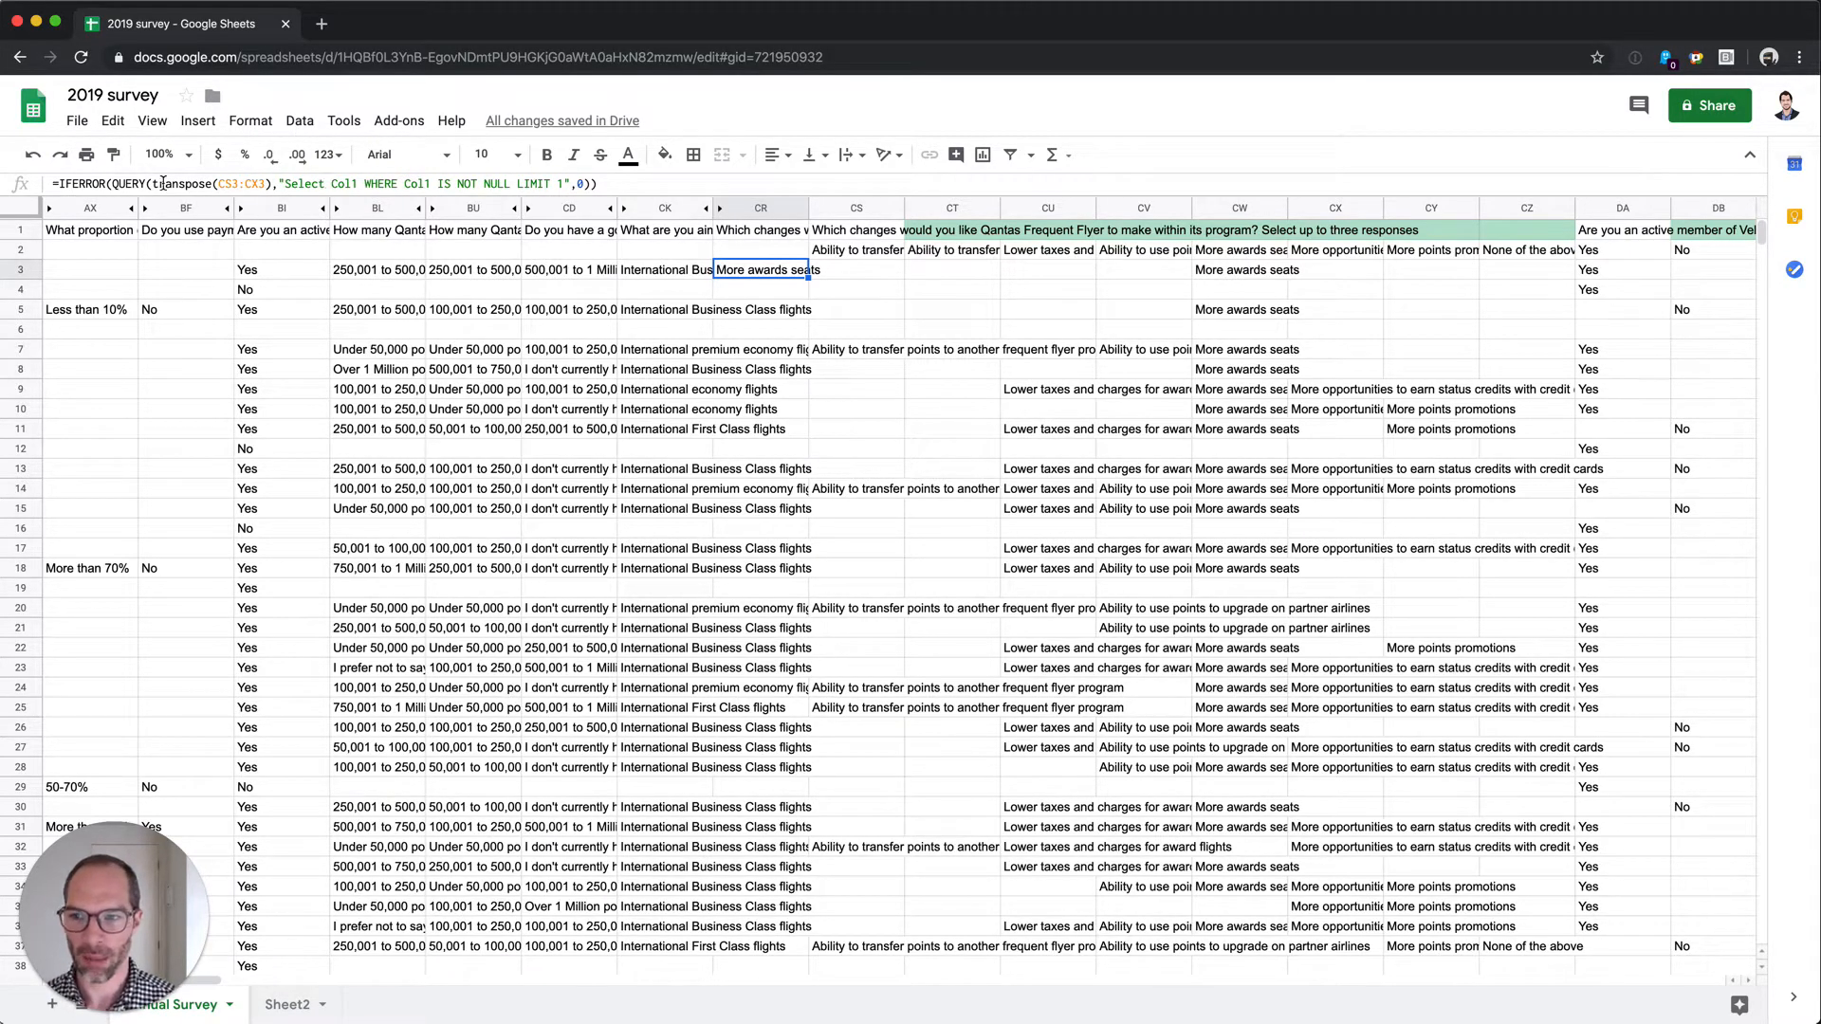
Compare the transpose range in the CR3 formula with the question's row 3 answer cells, CS3 to CZ3.
click(262, 183)
key(Escape)
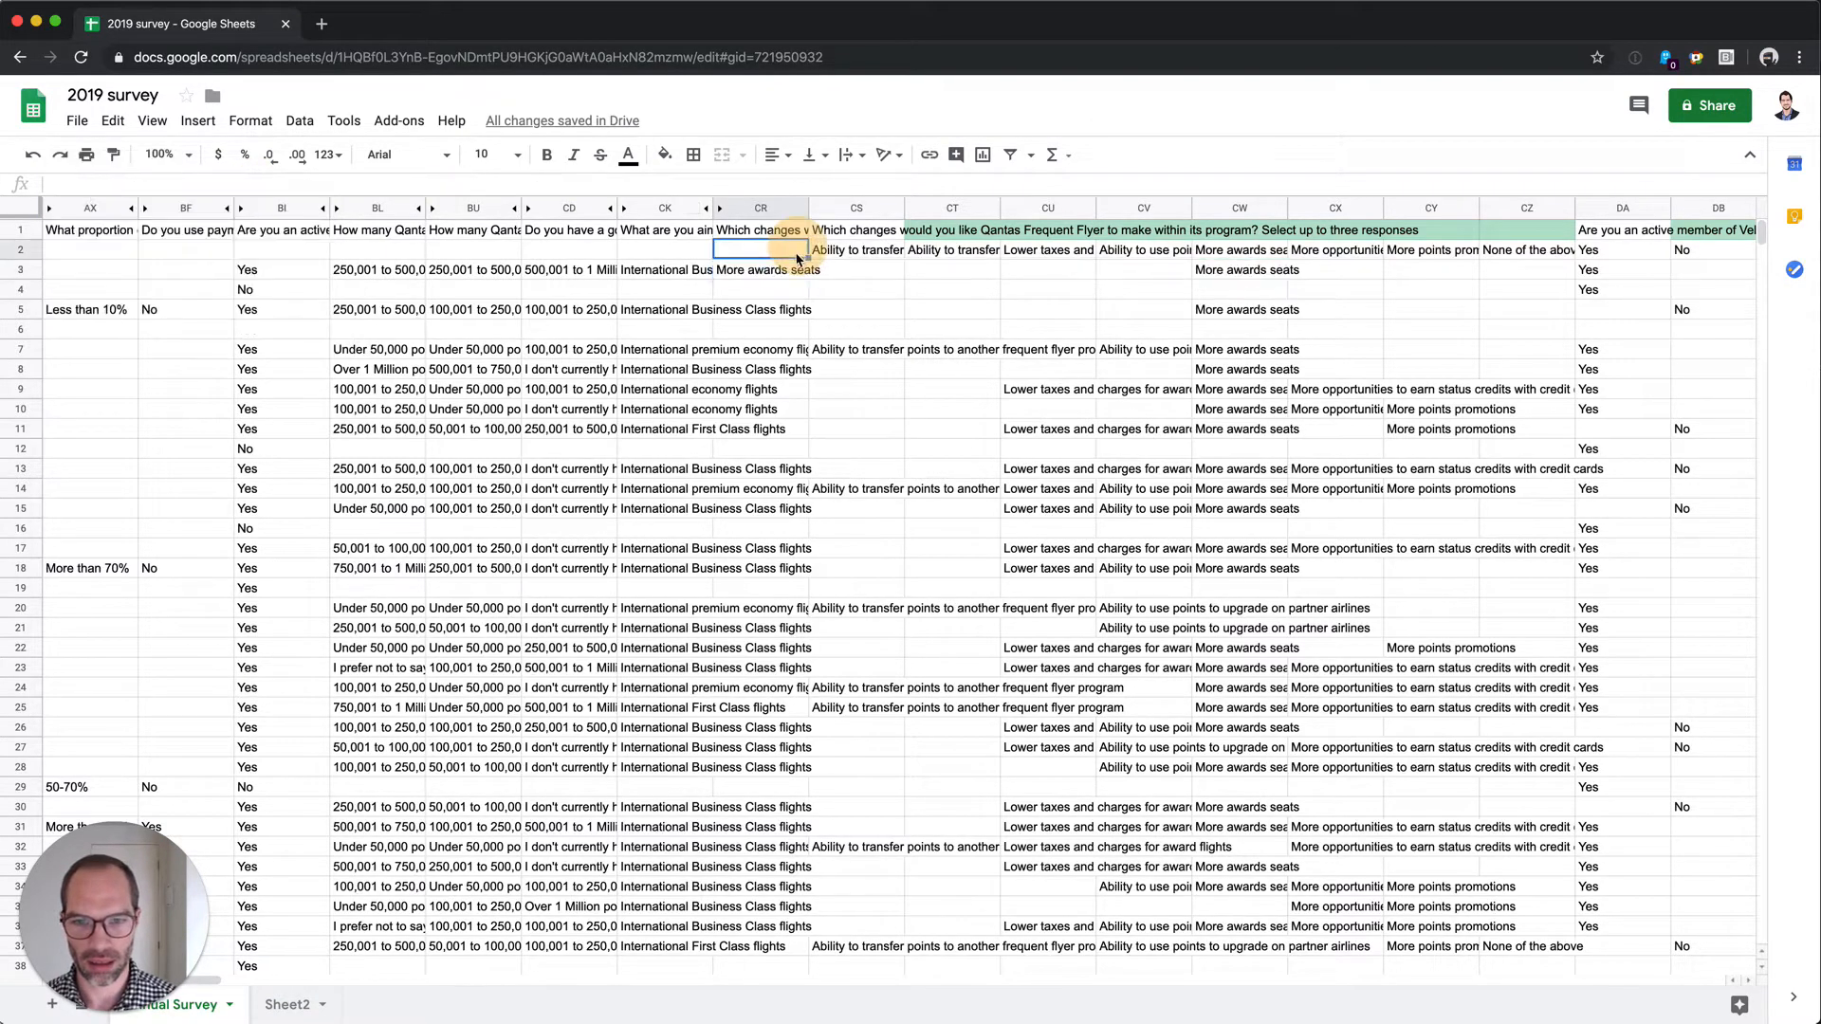
click(254, 183)
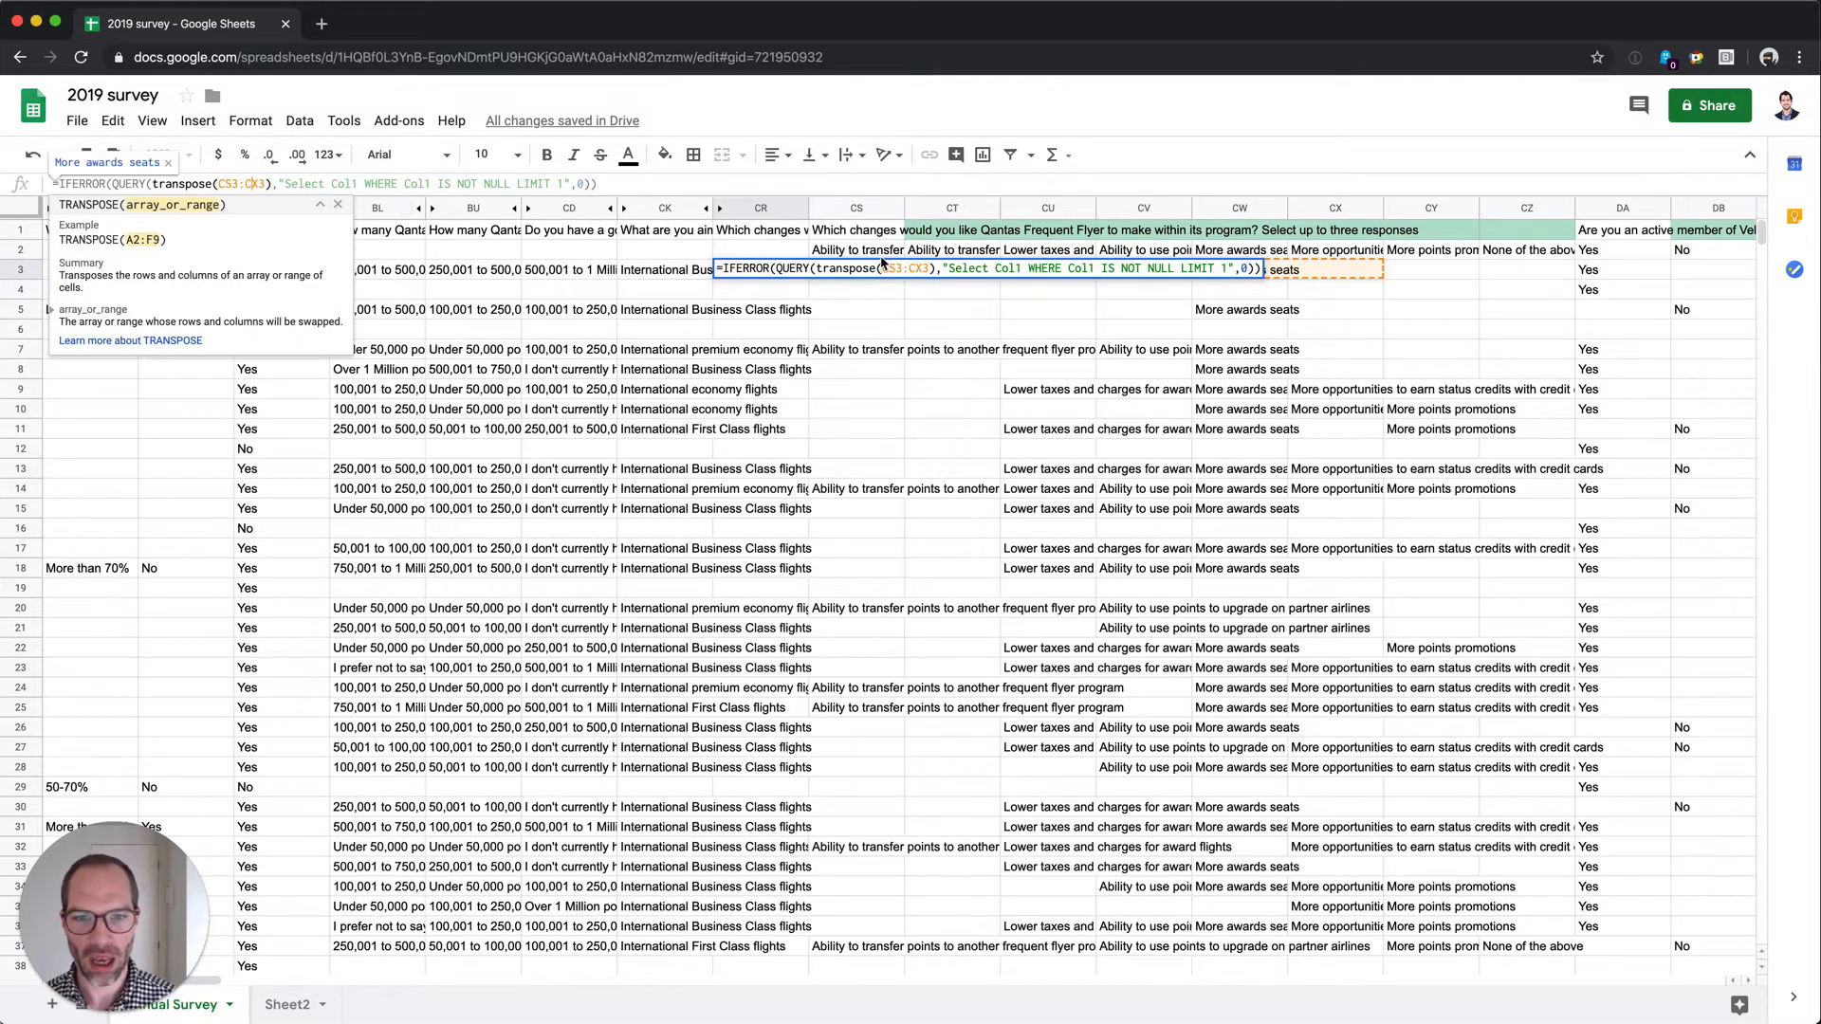
key(Escape)
drag(868, 264, 1565, 269)
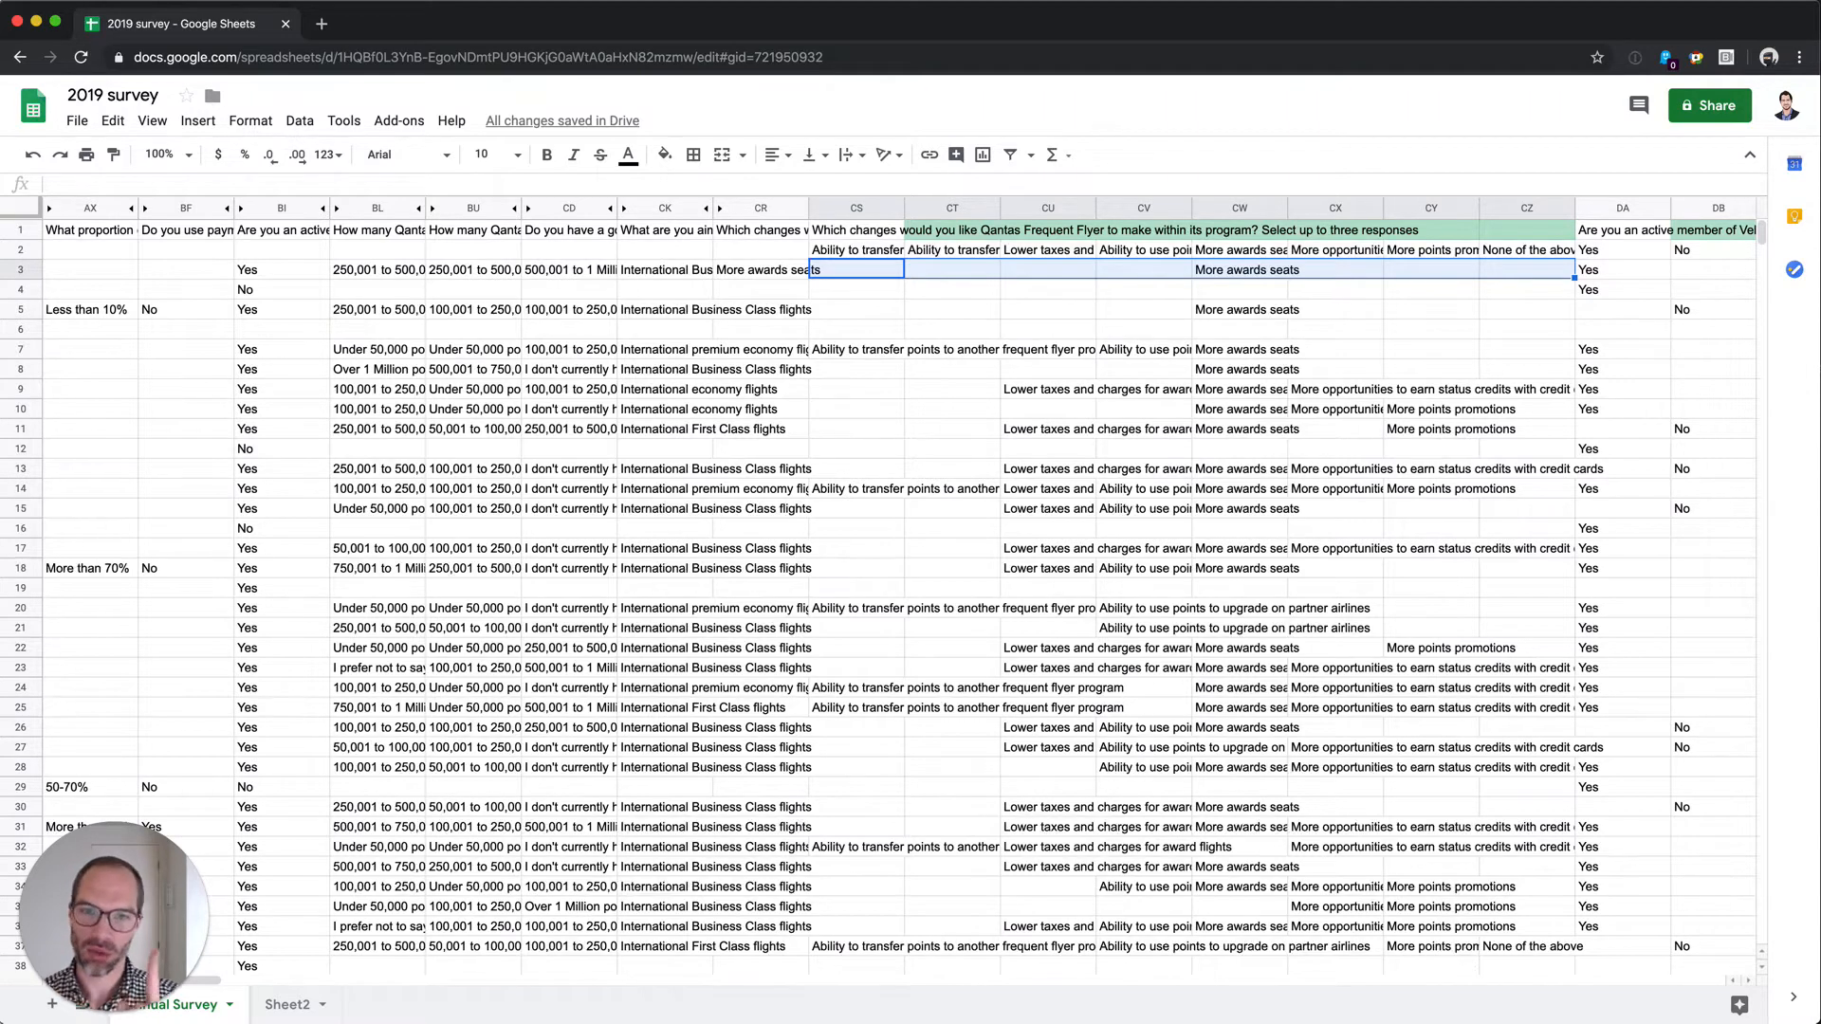
Inspect which answer cells the transpose range in the CR3 formula covers, leaving the formula as it is.
click(760, 270)
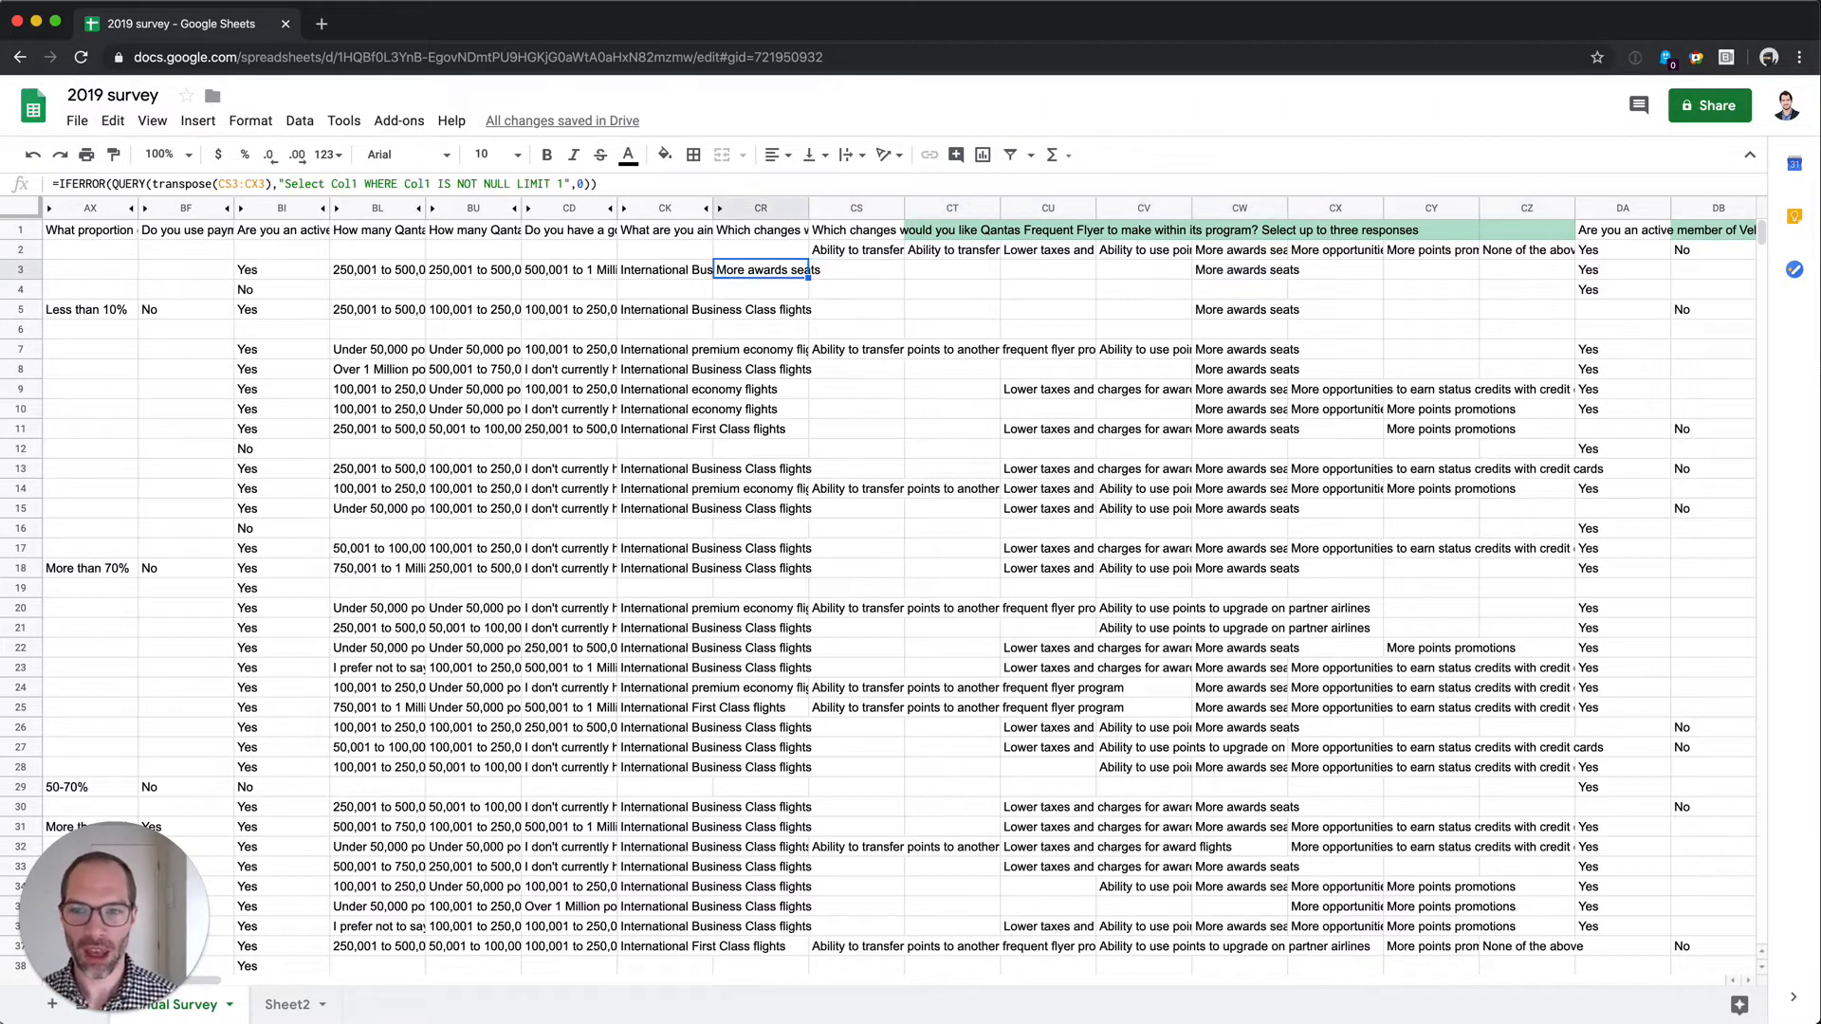
double_click(773, 271)
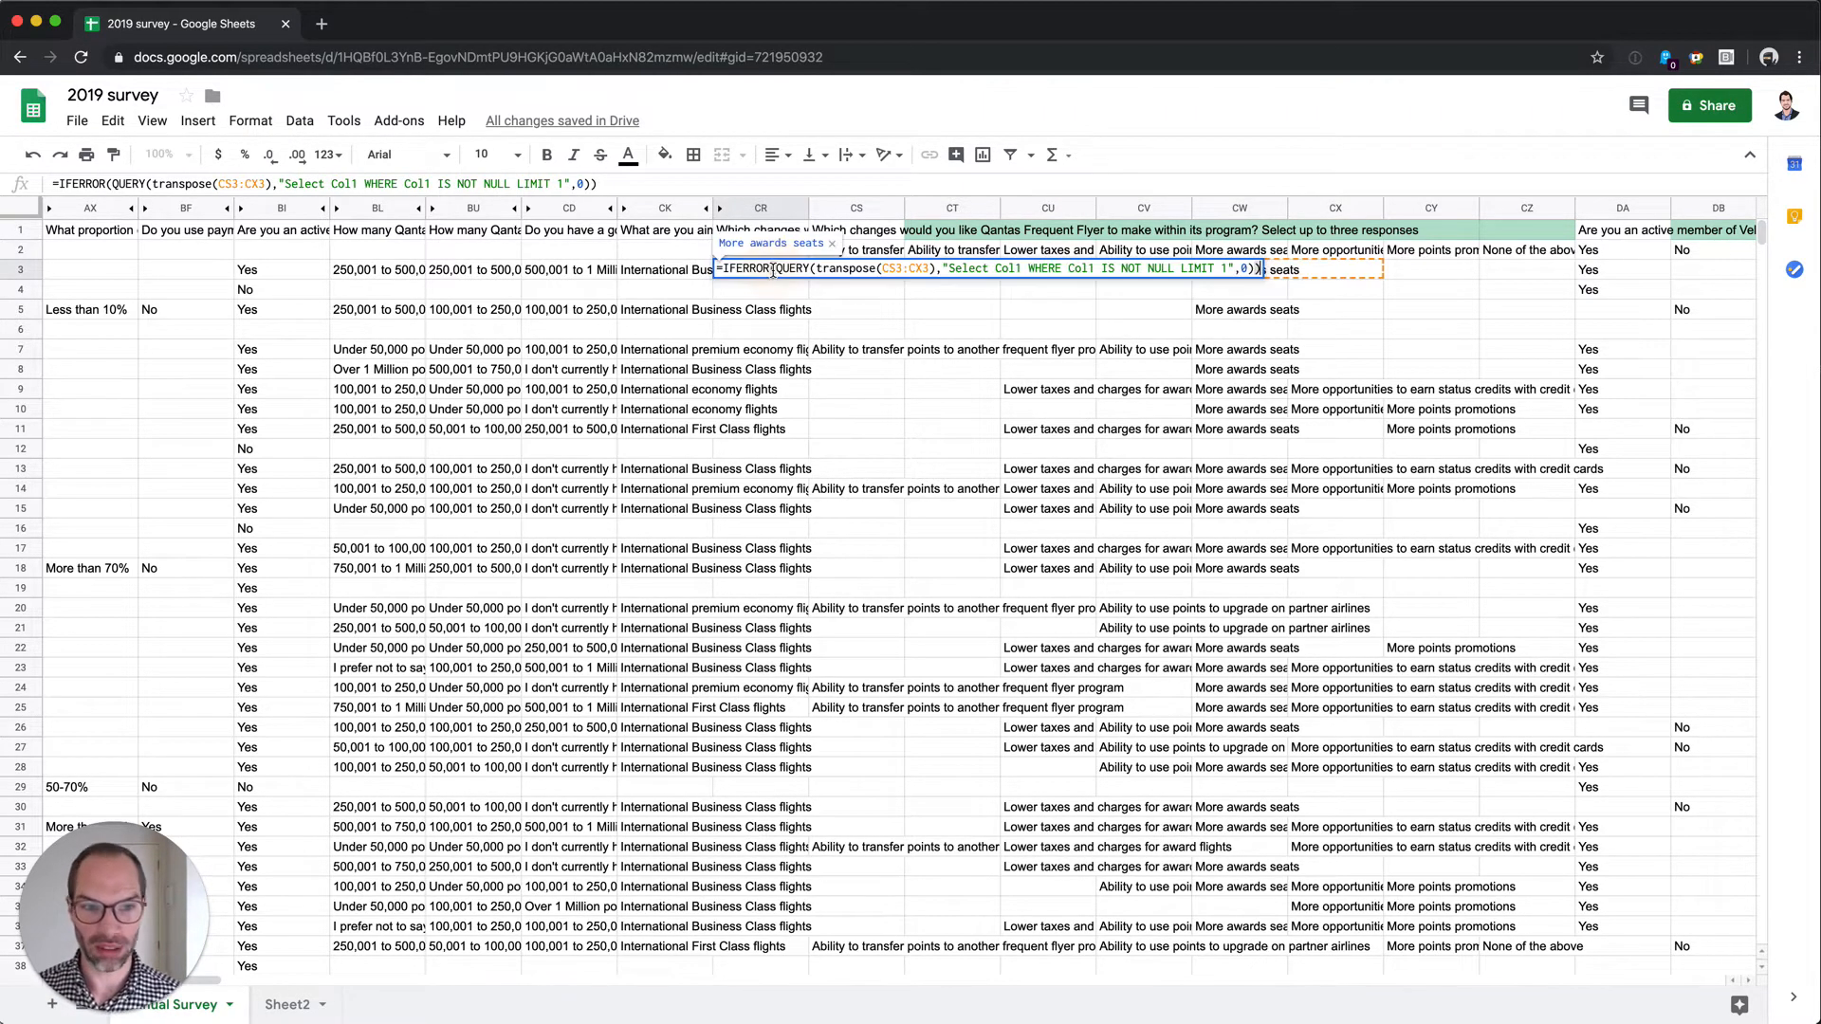
key(Escape)
click(872, 251)
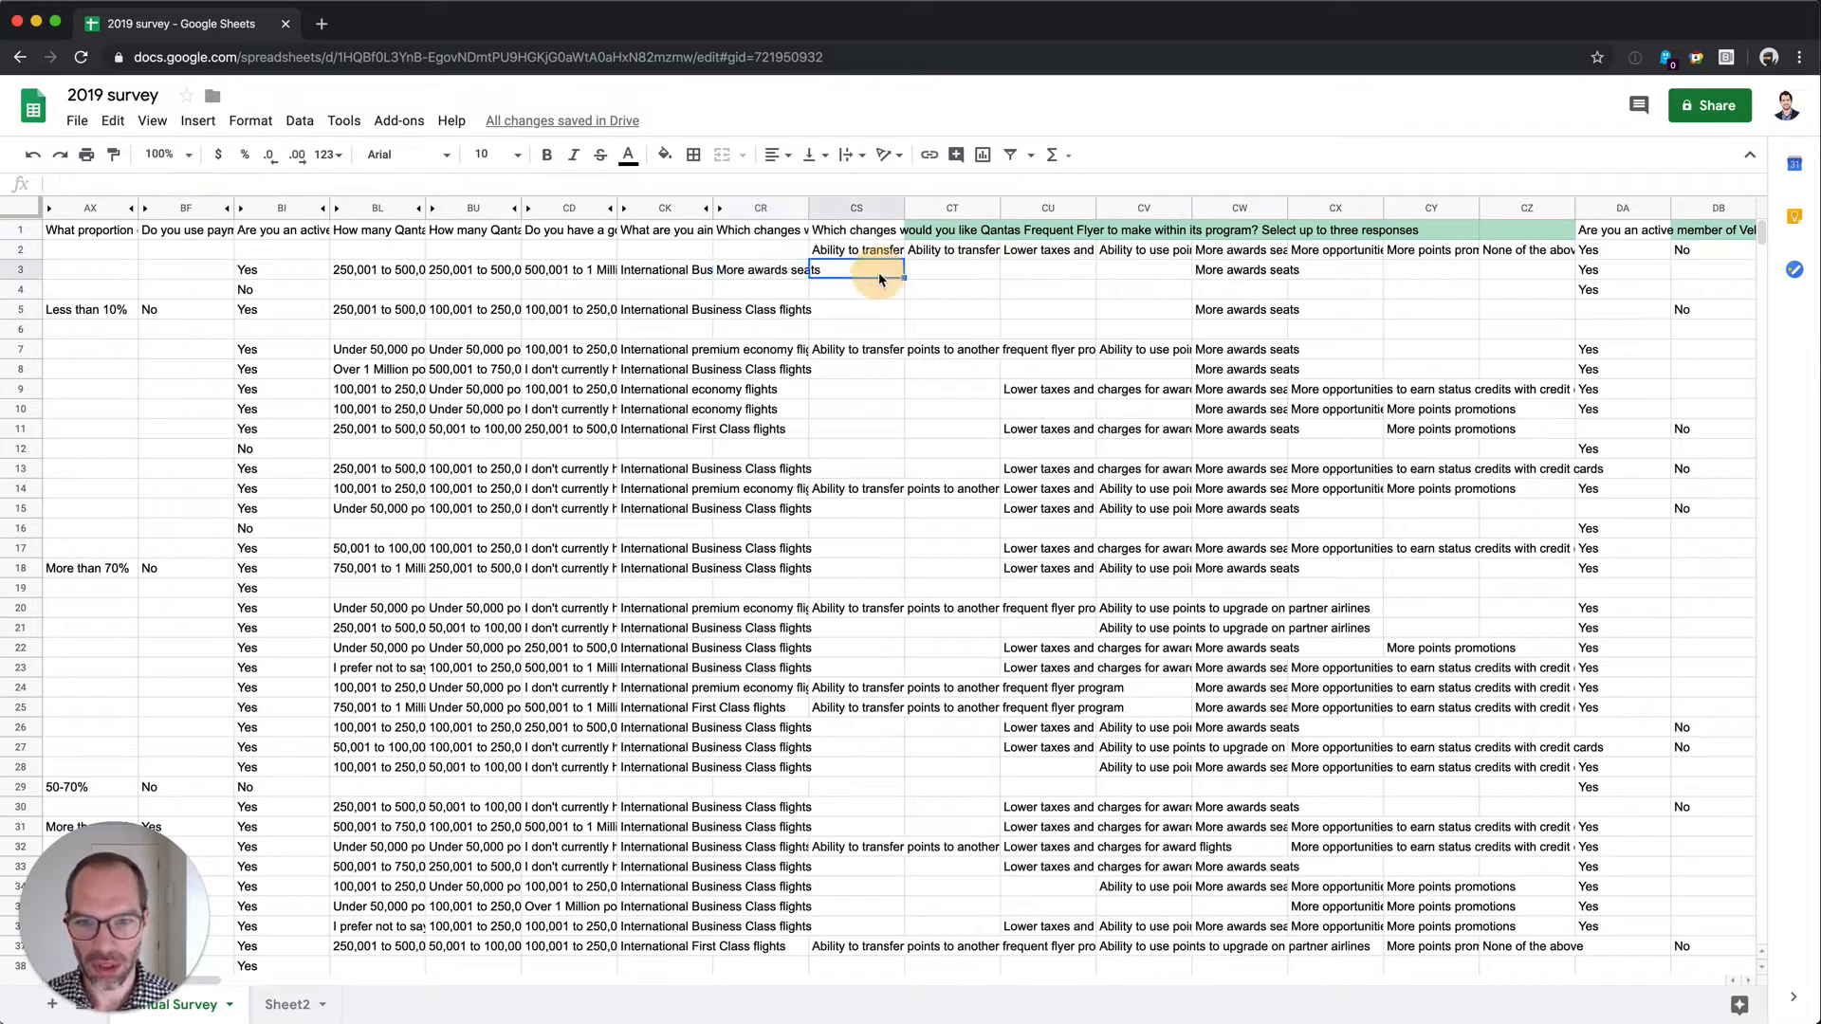
click(773, 270)
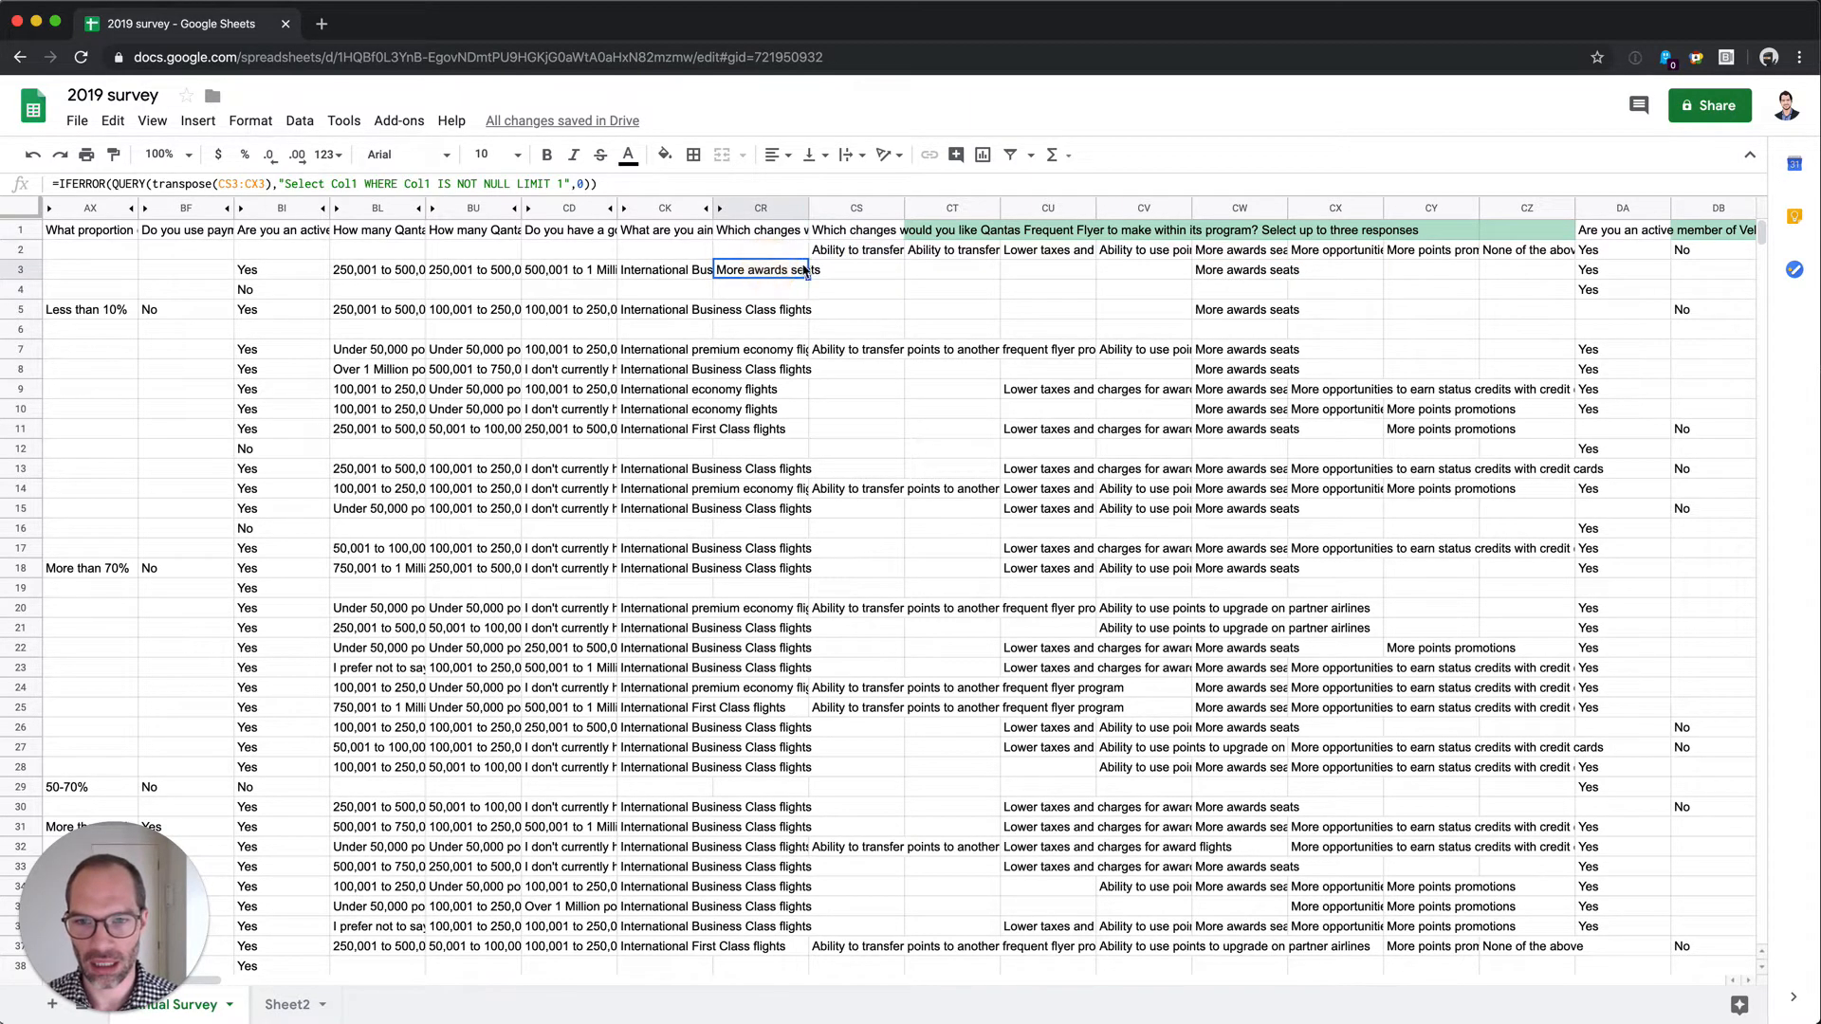
click(218, 184)
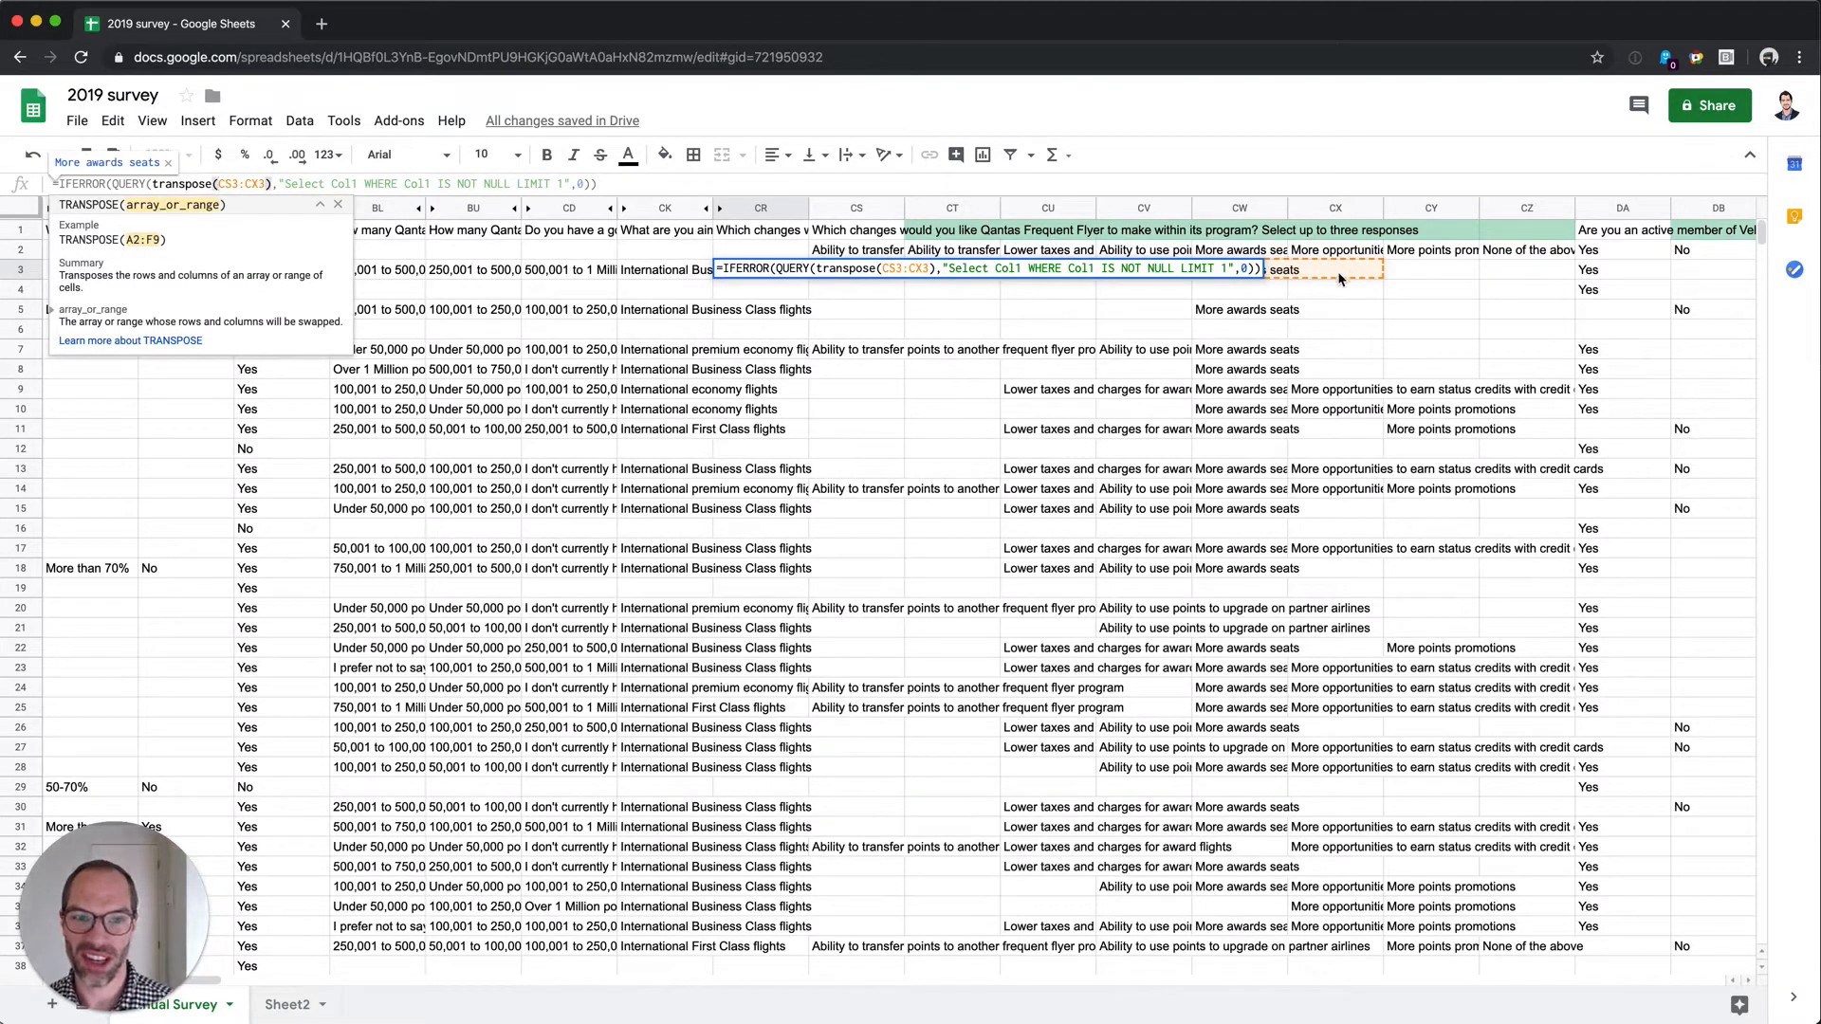
key(Escape)
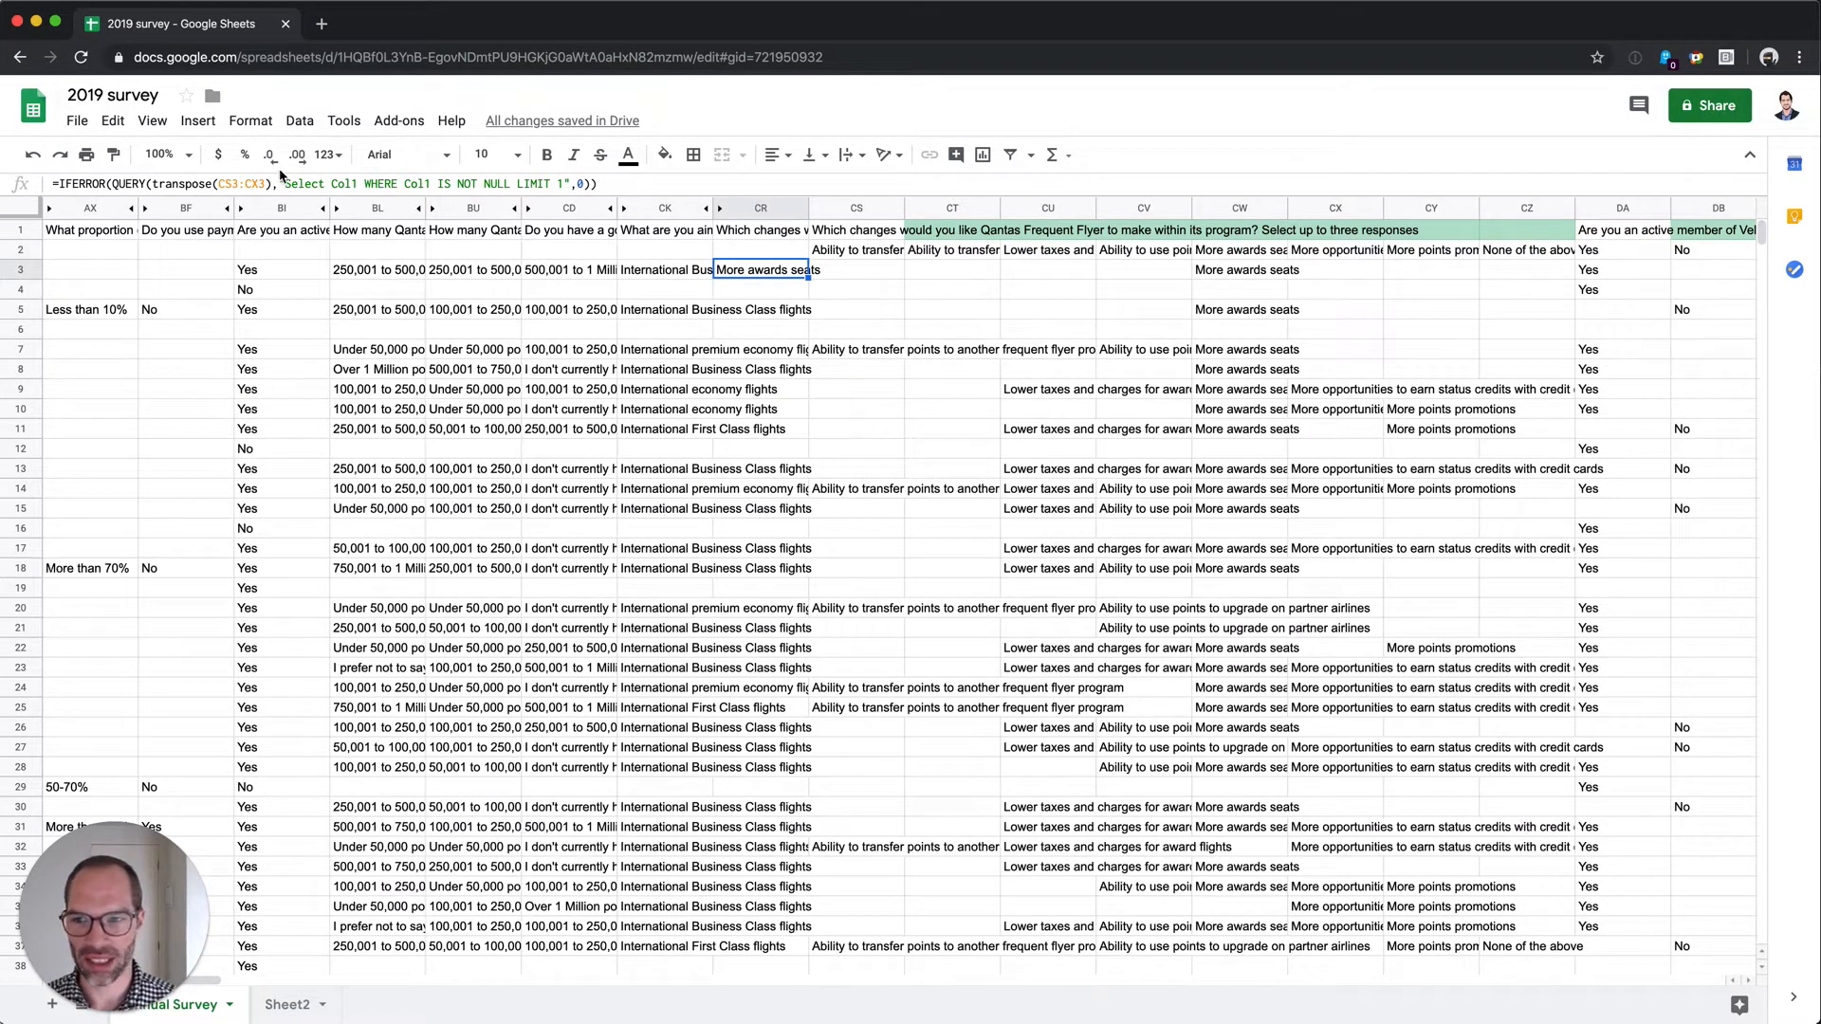
Extend the transpose range in the CR3 formula to CS3:CZ3 and check the edited range.
click(242, 183)
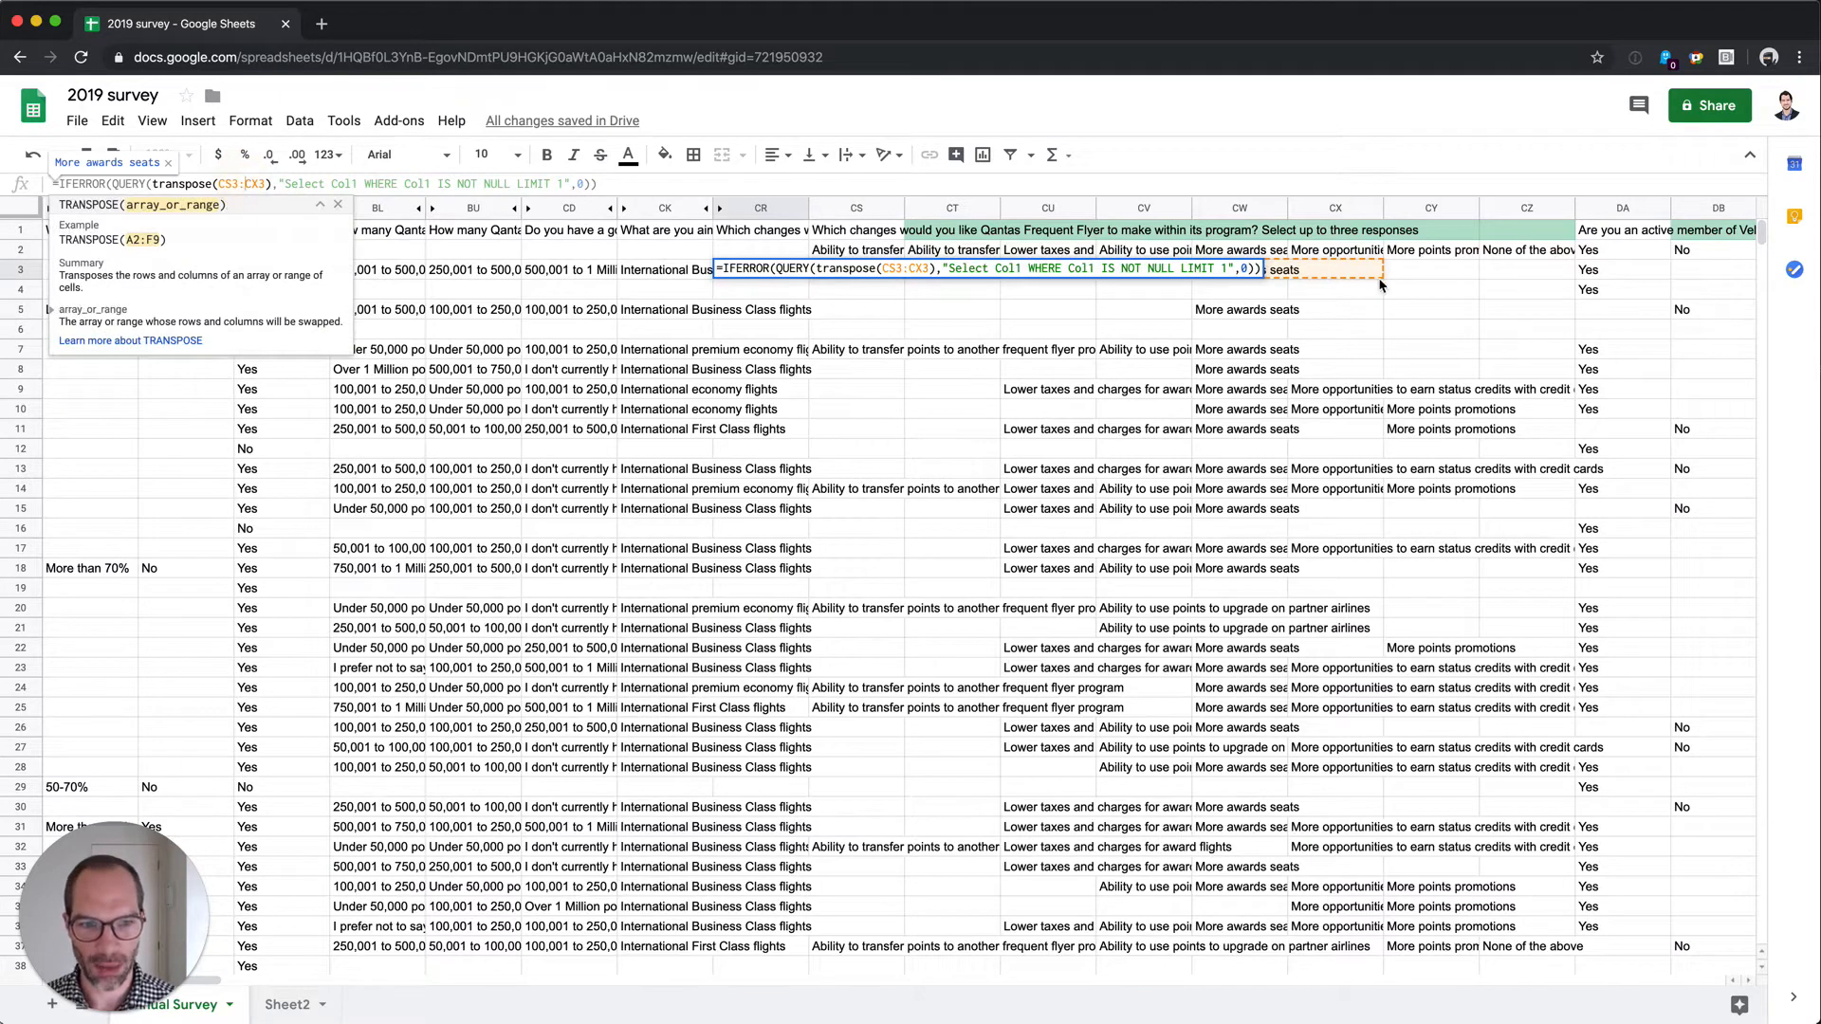
double_click(236, 184)
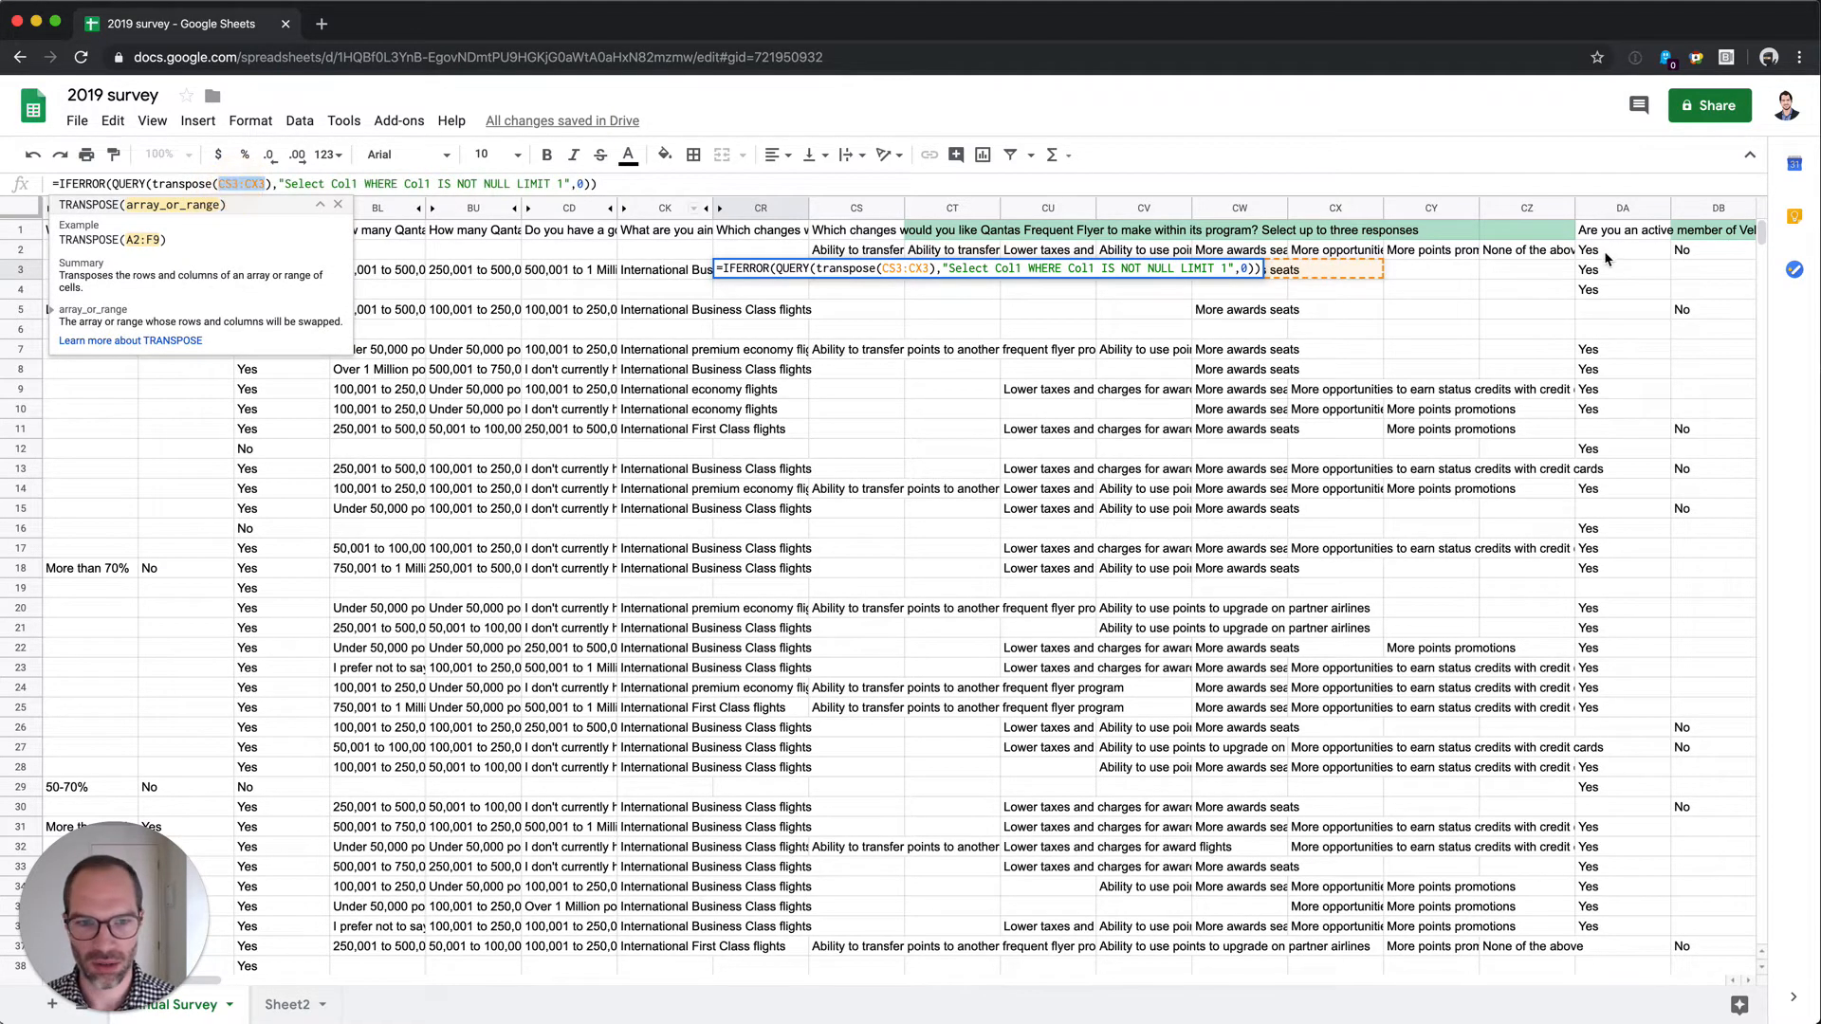
click(254, 183)
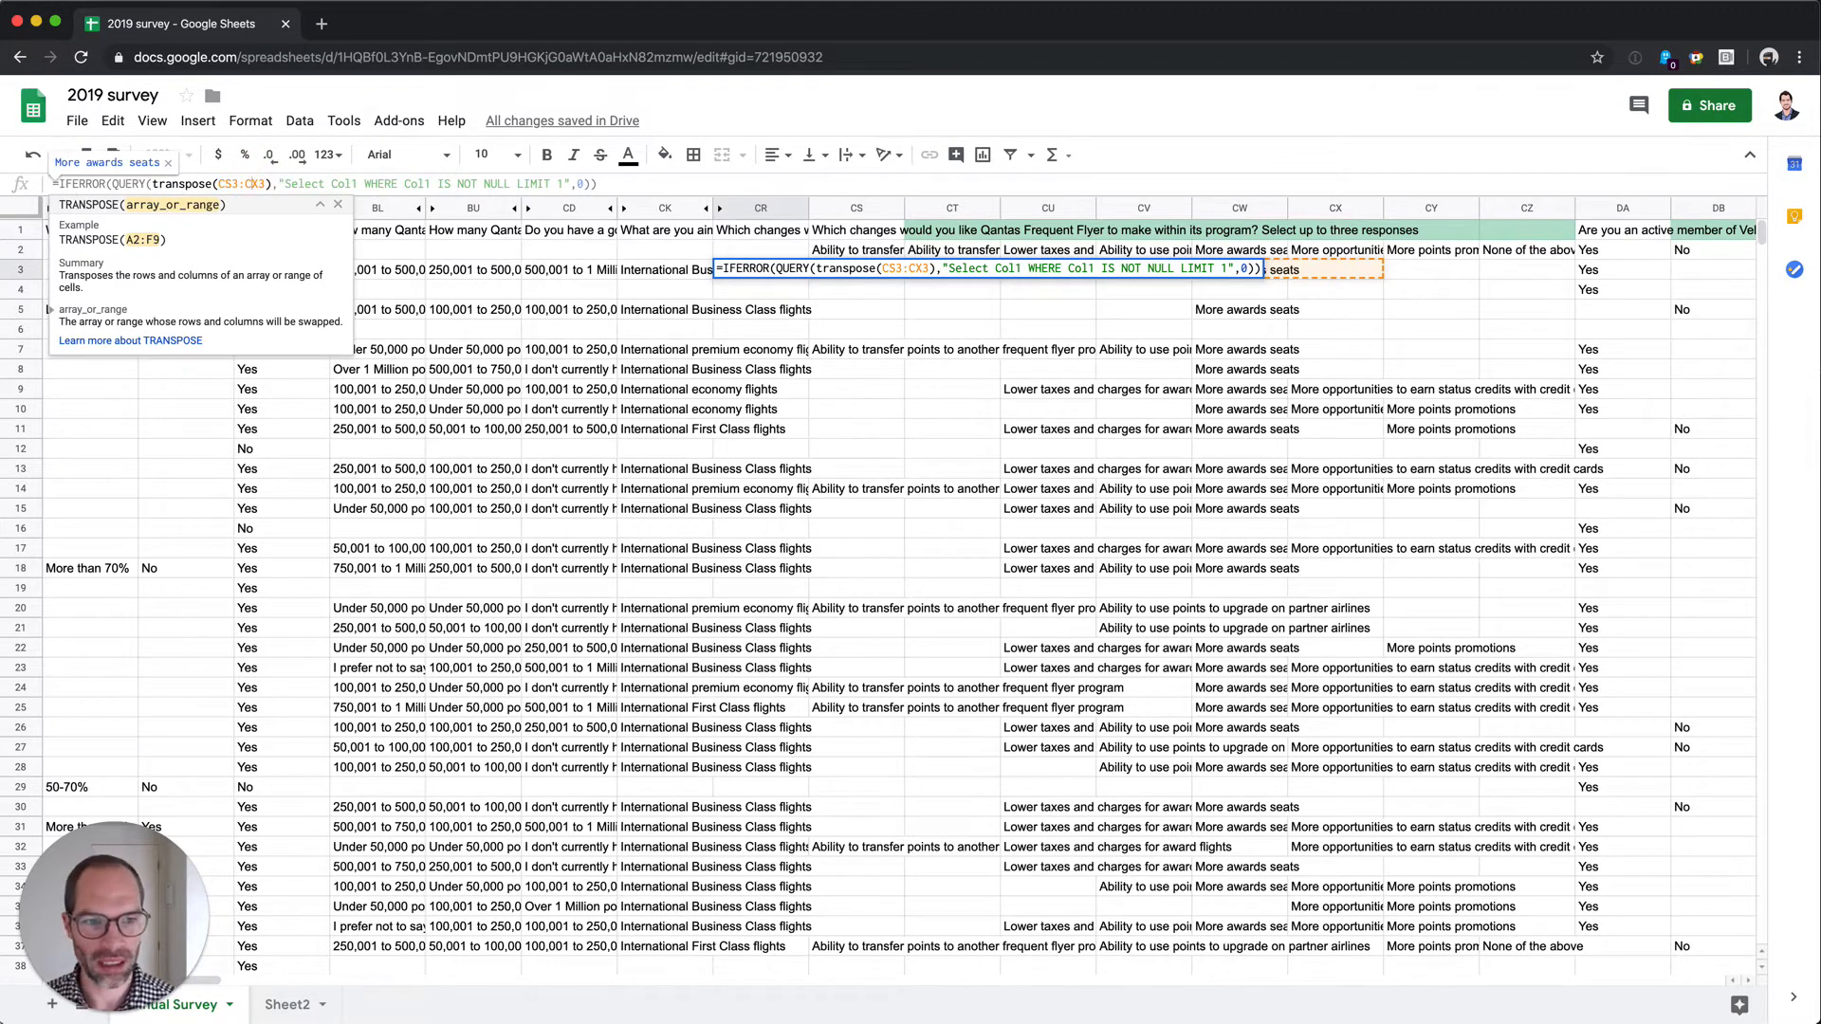
key(Delete)
text(Z)
key(Return)
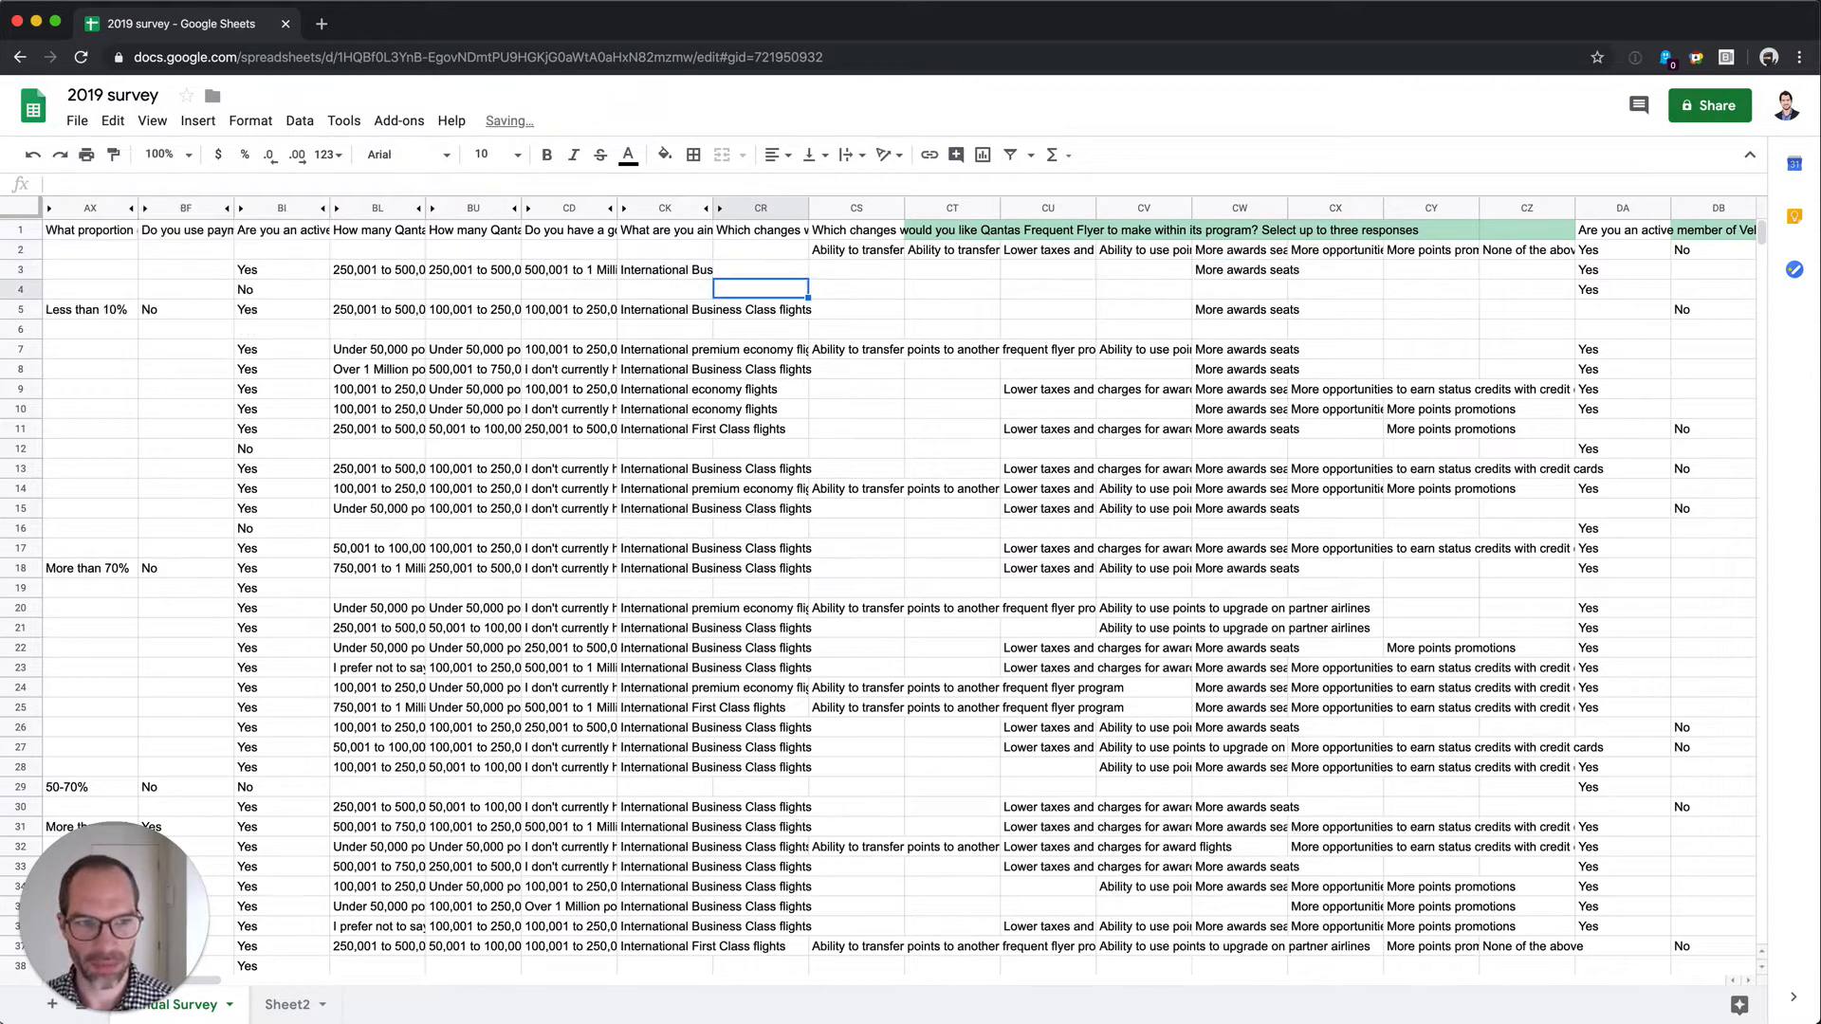
key(Up)
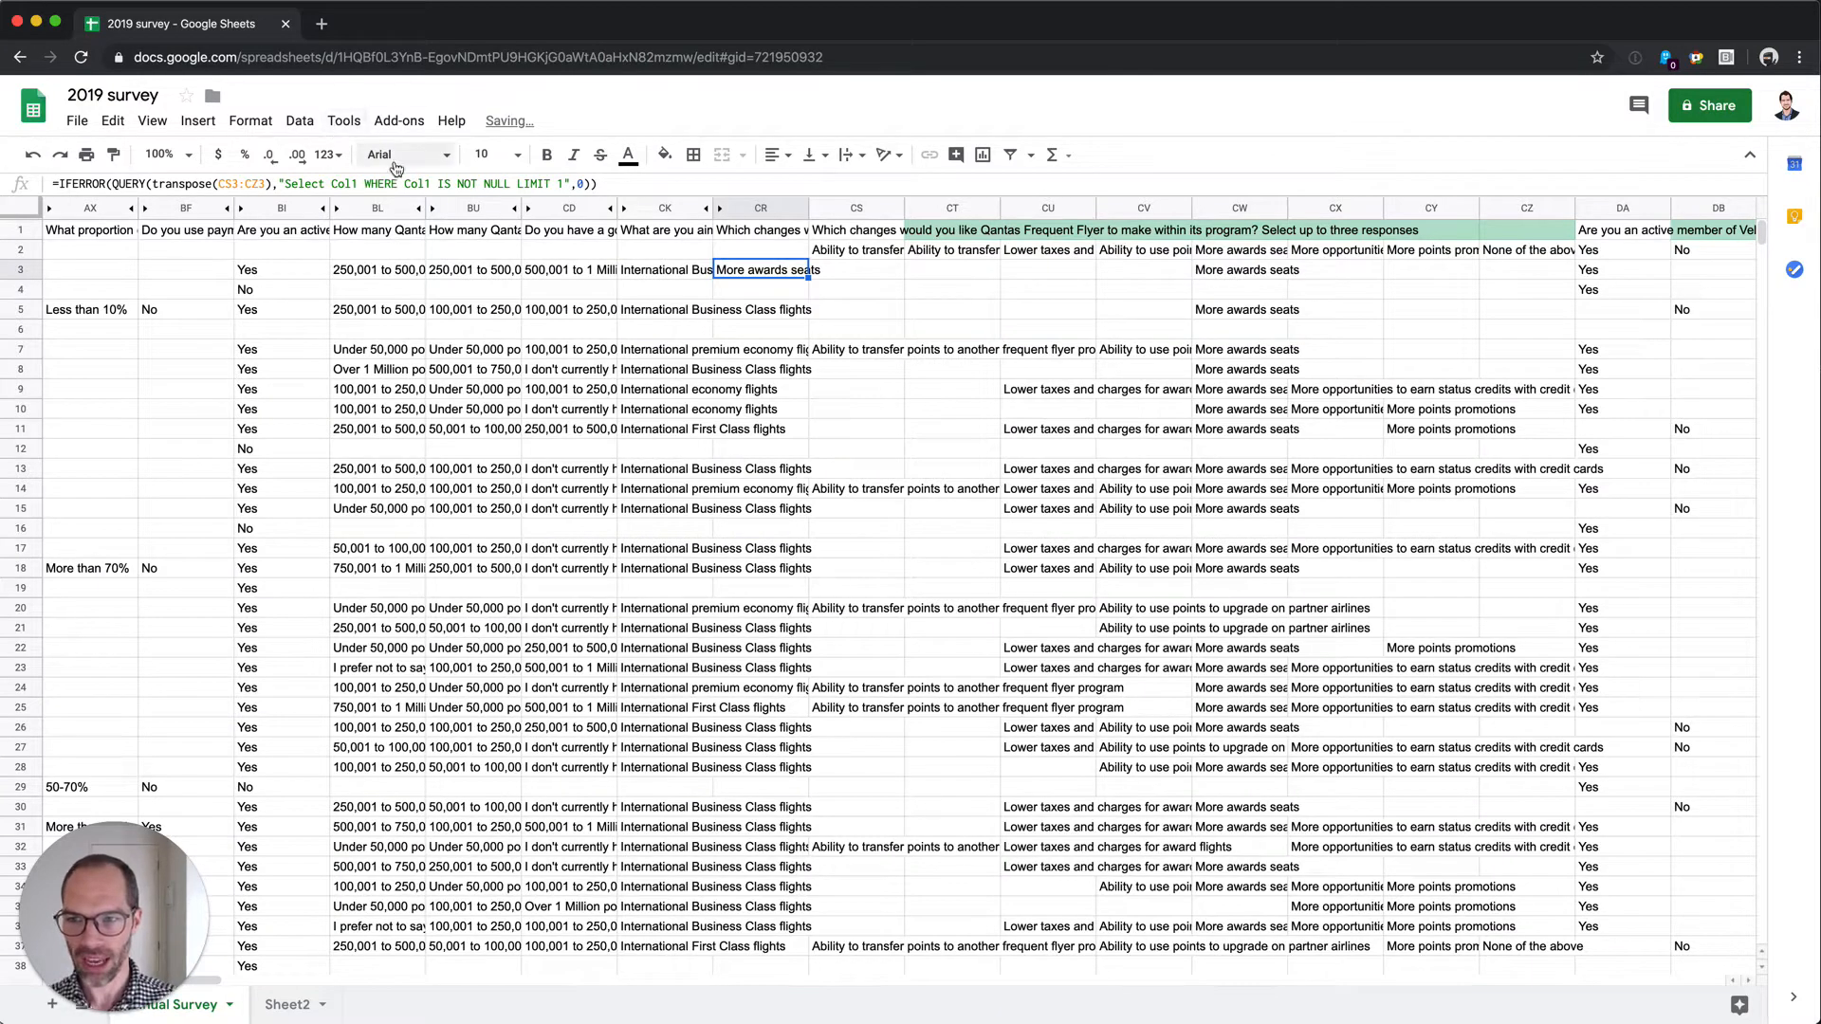
click(249, 187)
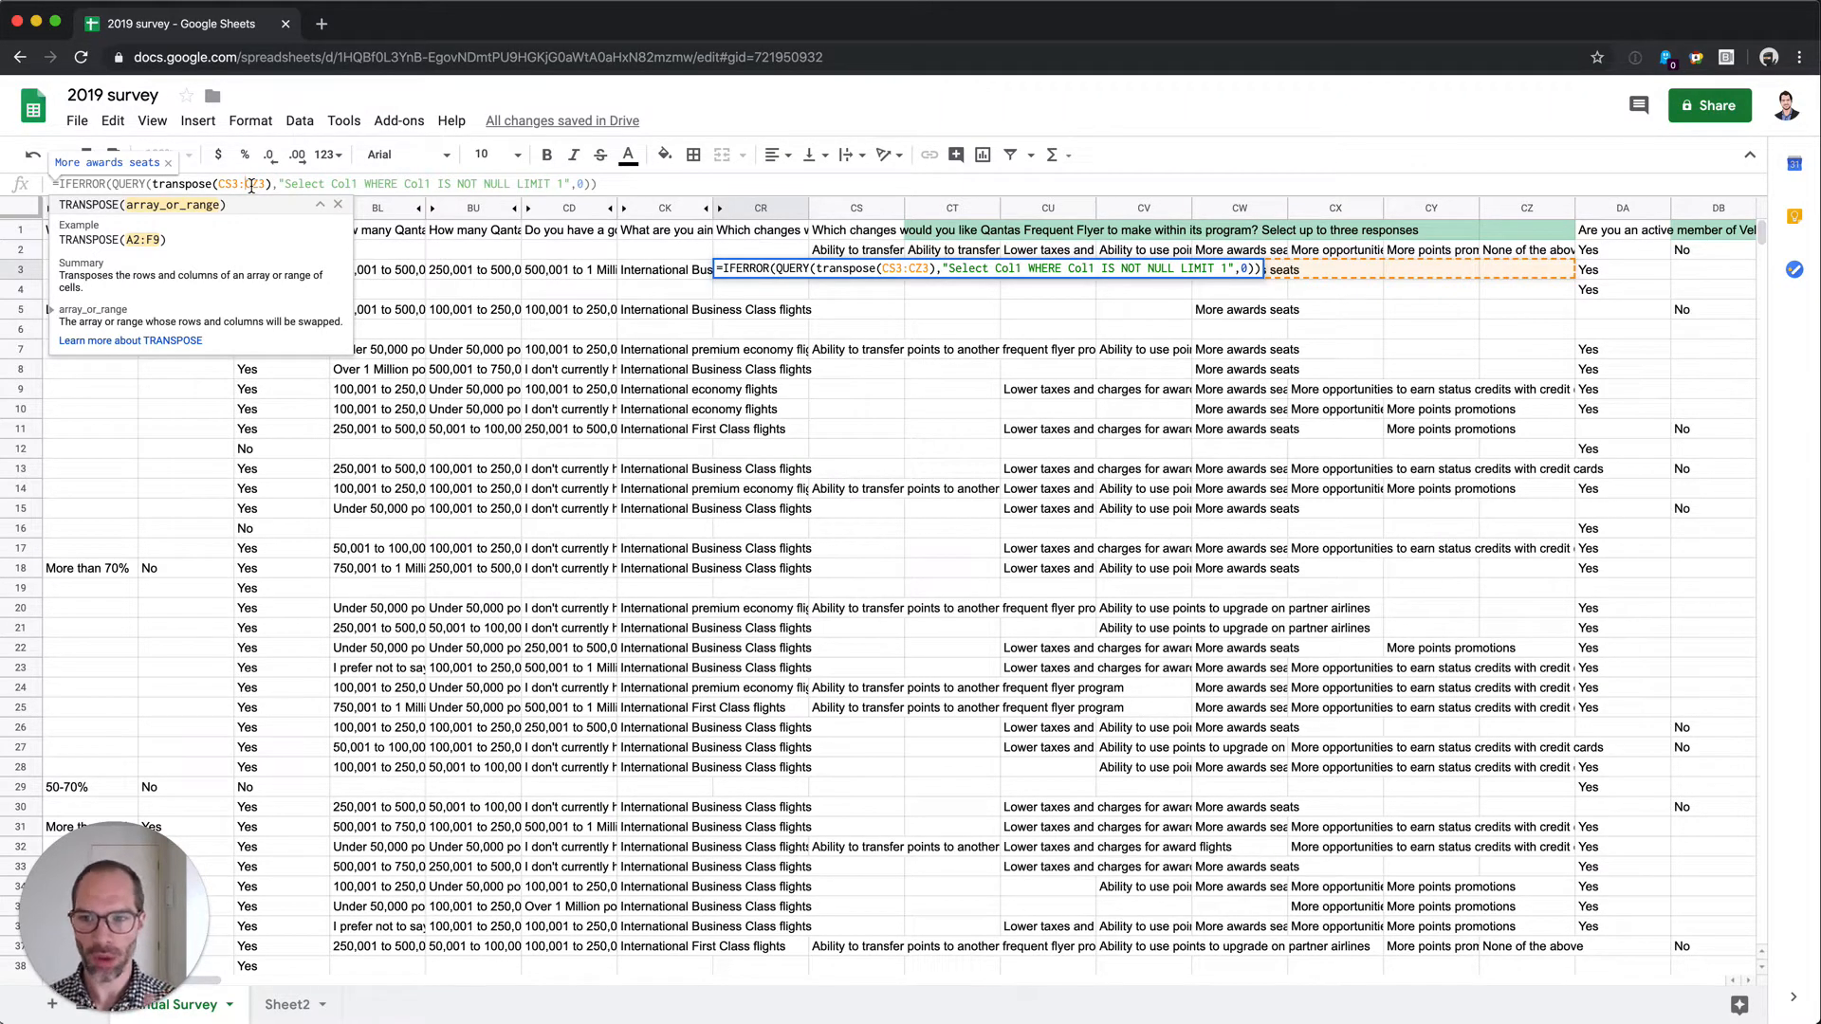
key(Escape)
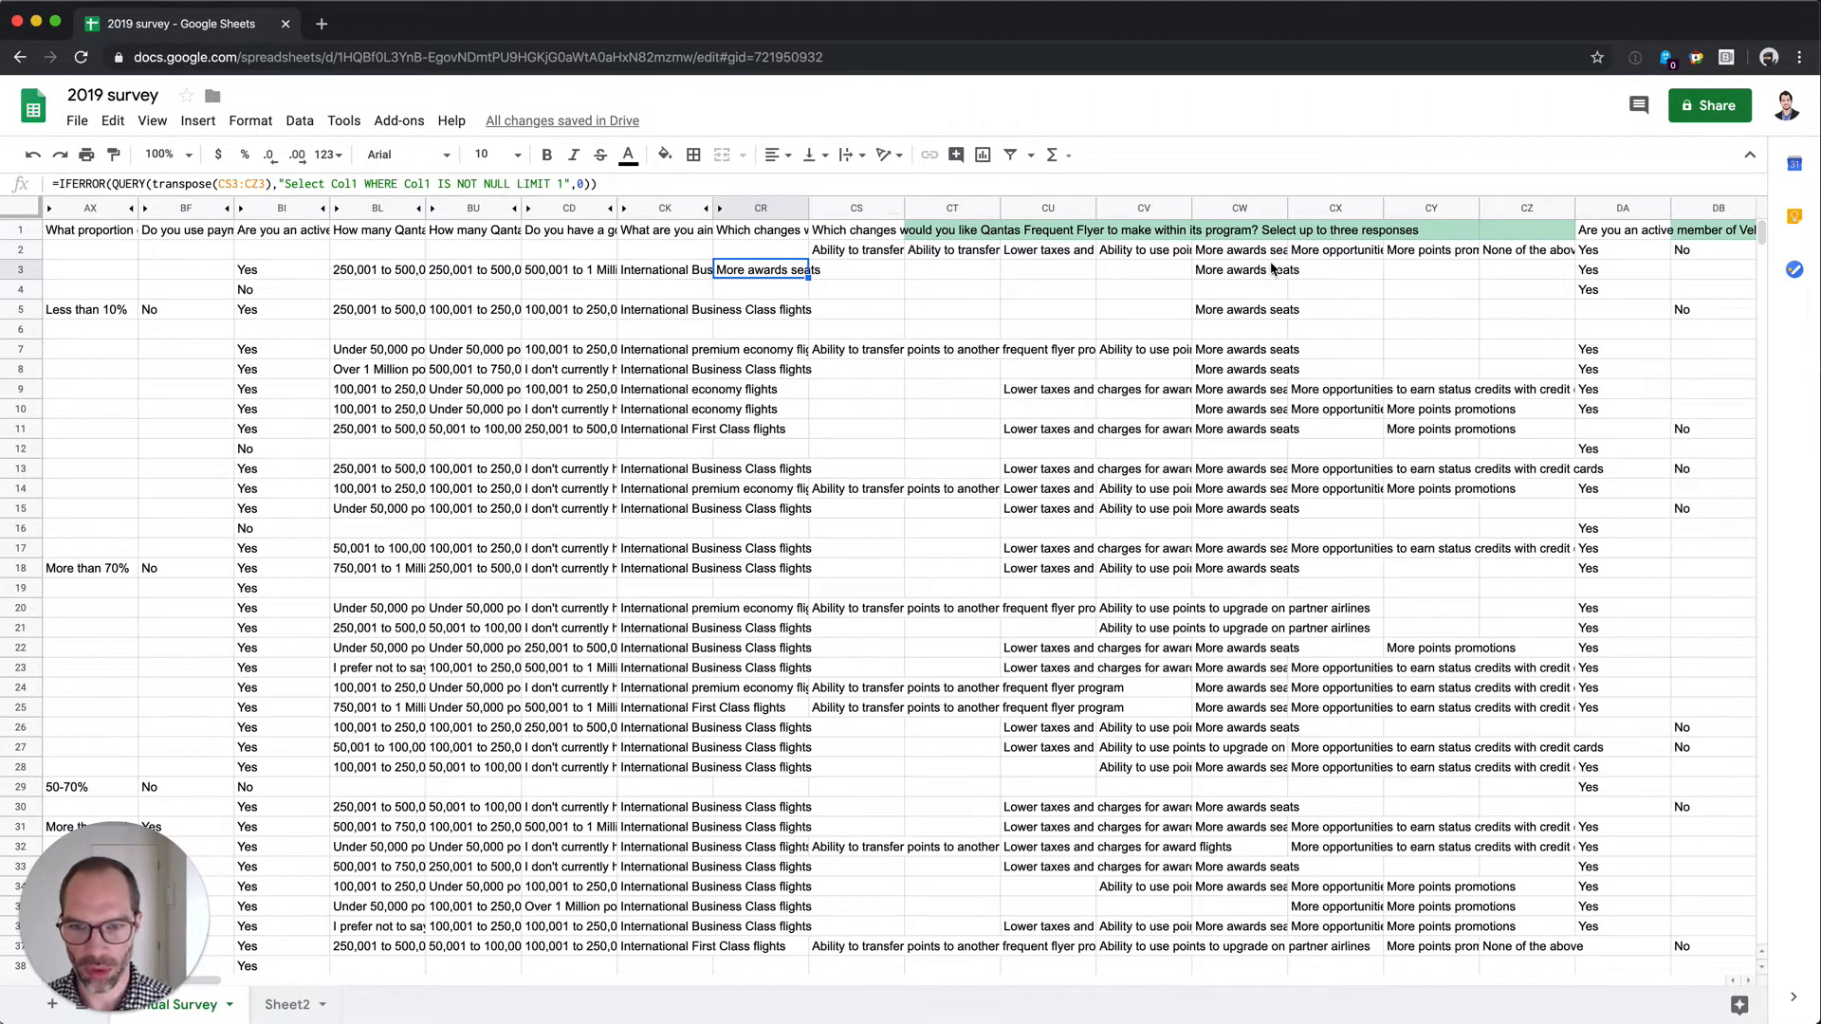
Copy the corrected CR3 formula into CR4 and CR5, checking the row 4 answer cells CS4 to CZ4.
key(ctrl+c)
key(Down)
key(ctrl+v)
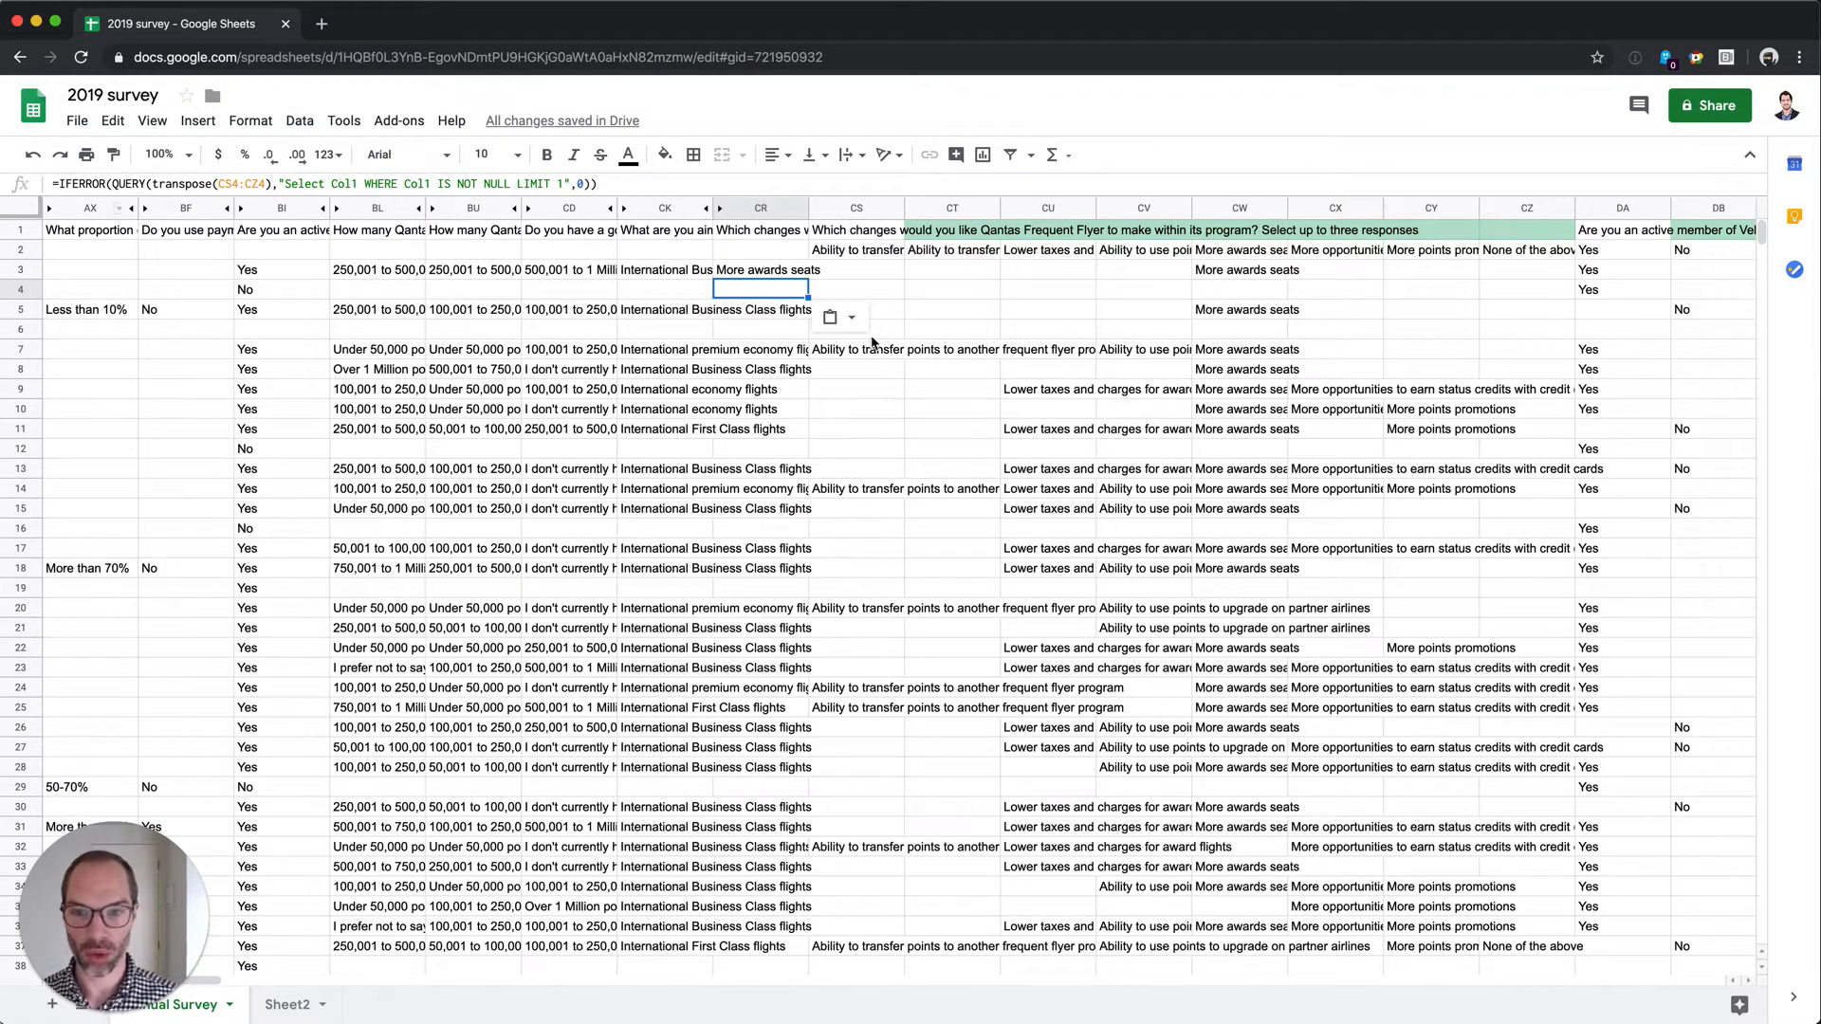
drag(856, 289, 1555, 290)
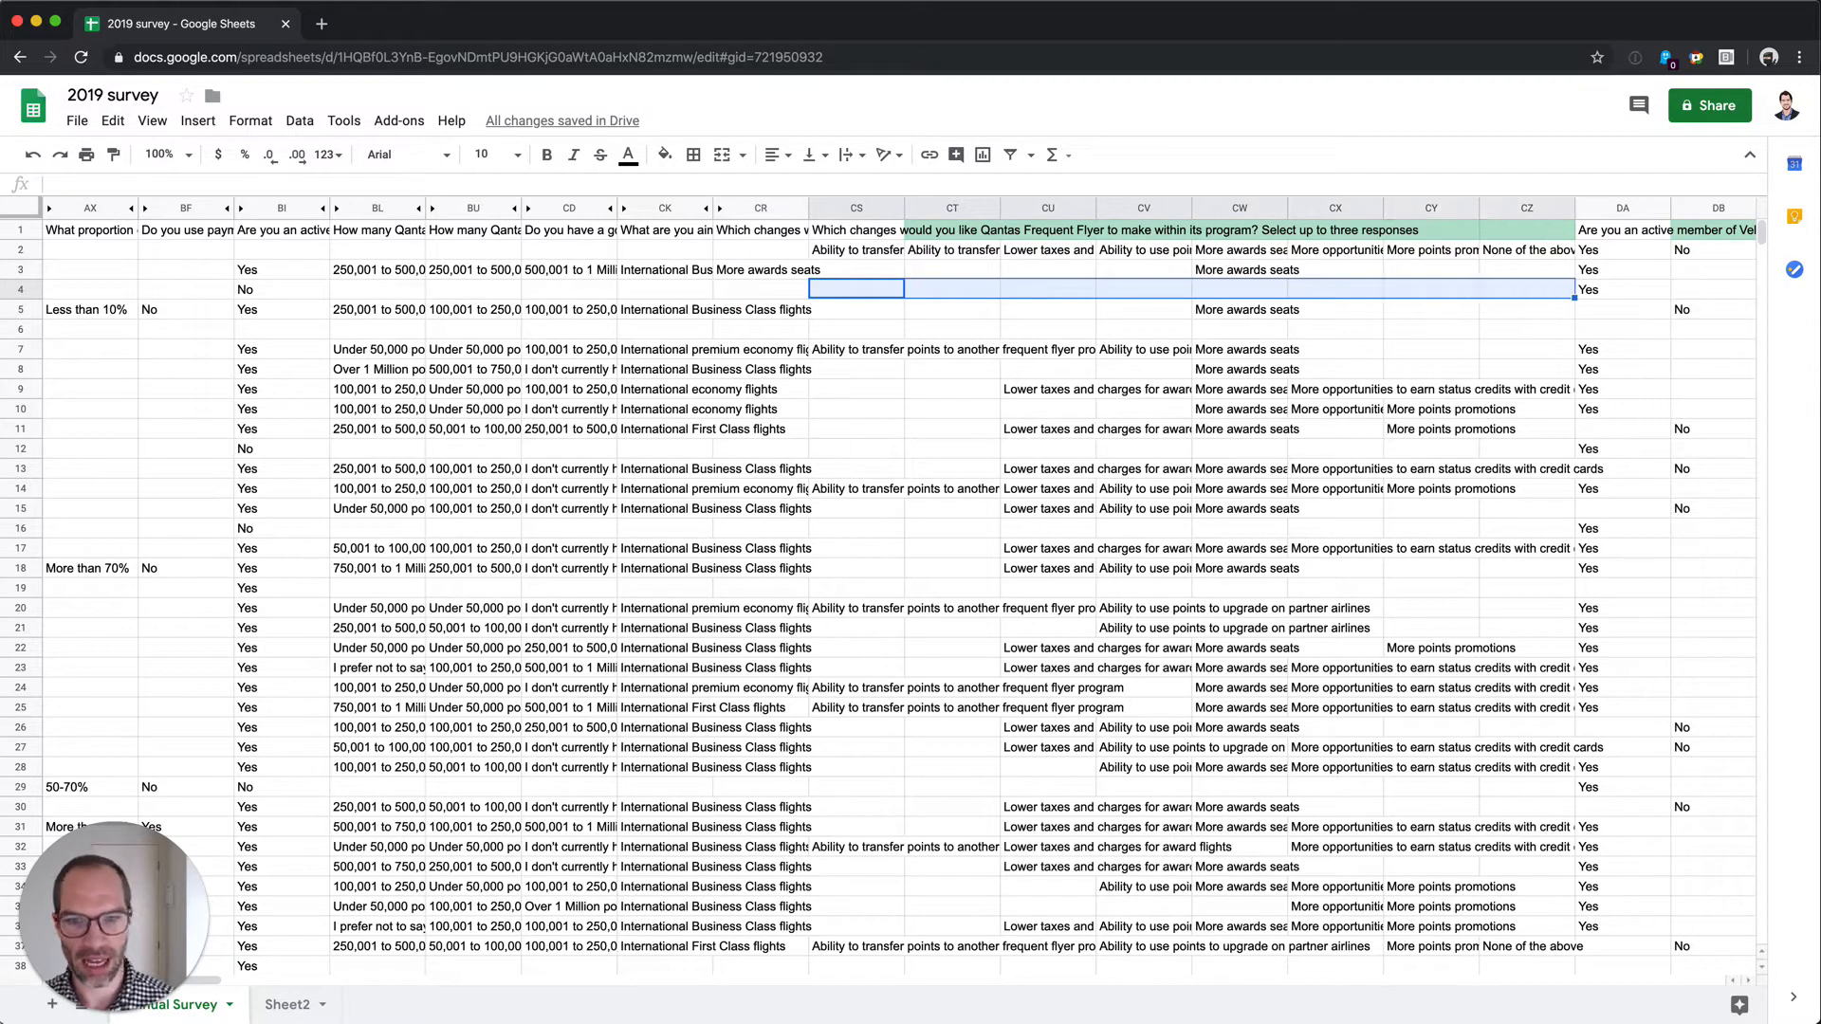
key(Left)
key(Up)
key(Down)
key(Down)
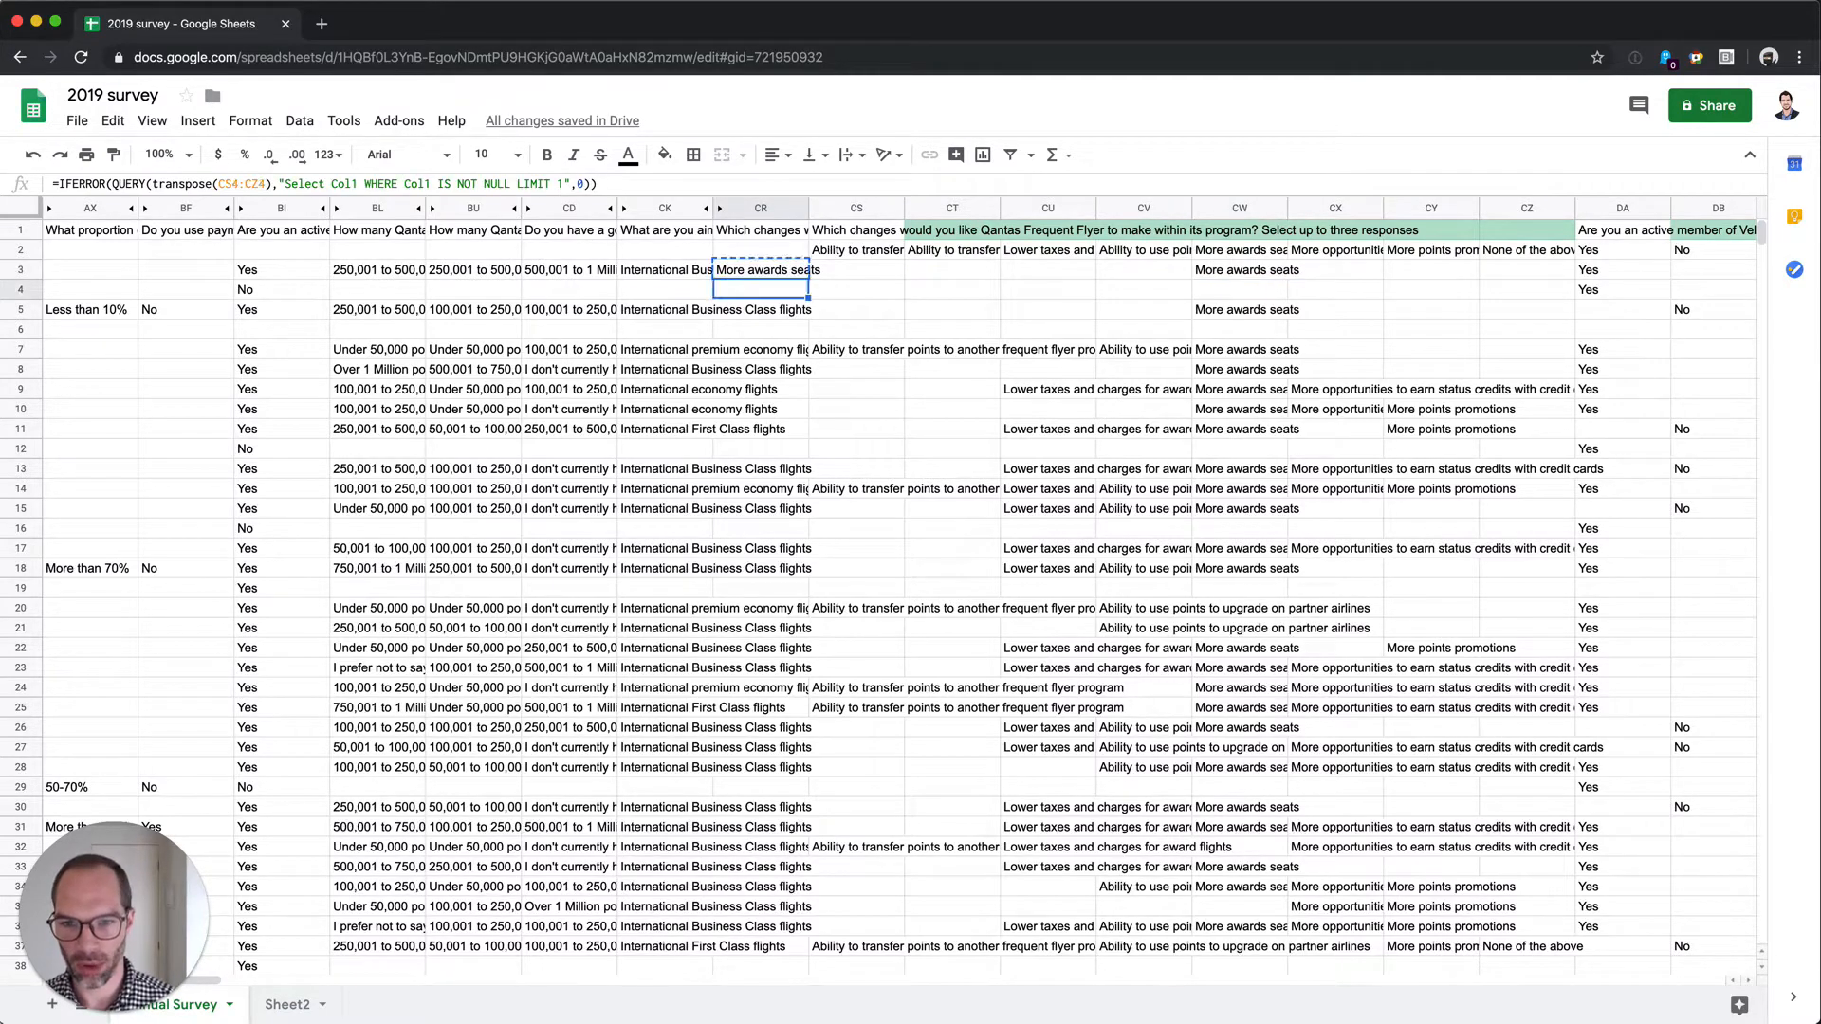
key(ctrl+v)
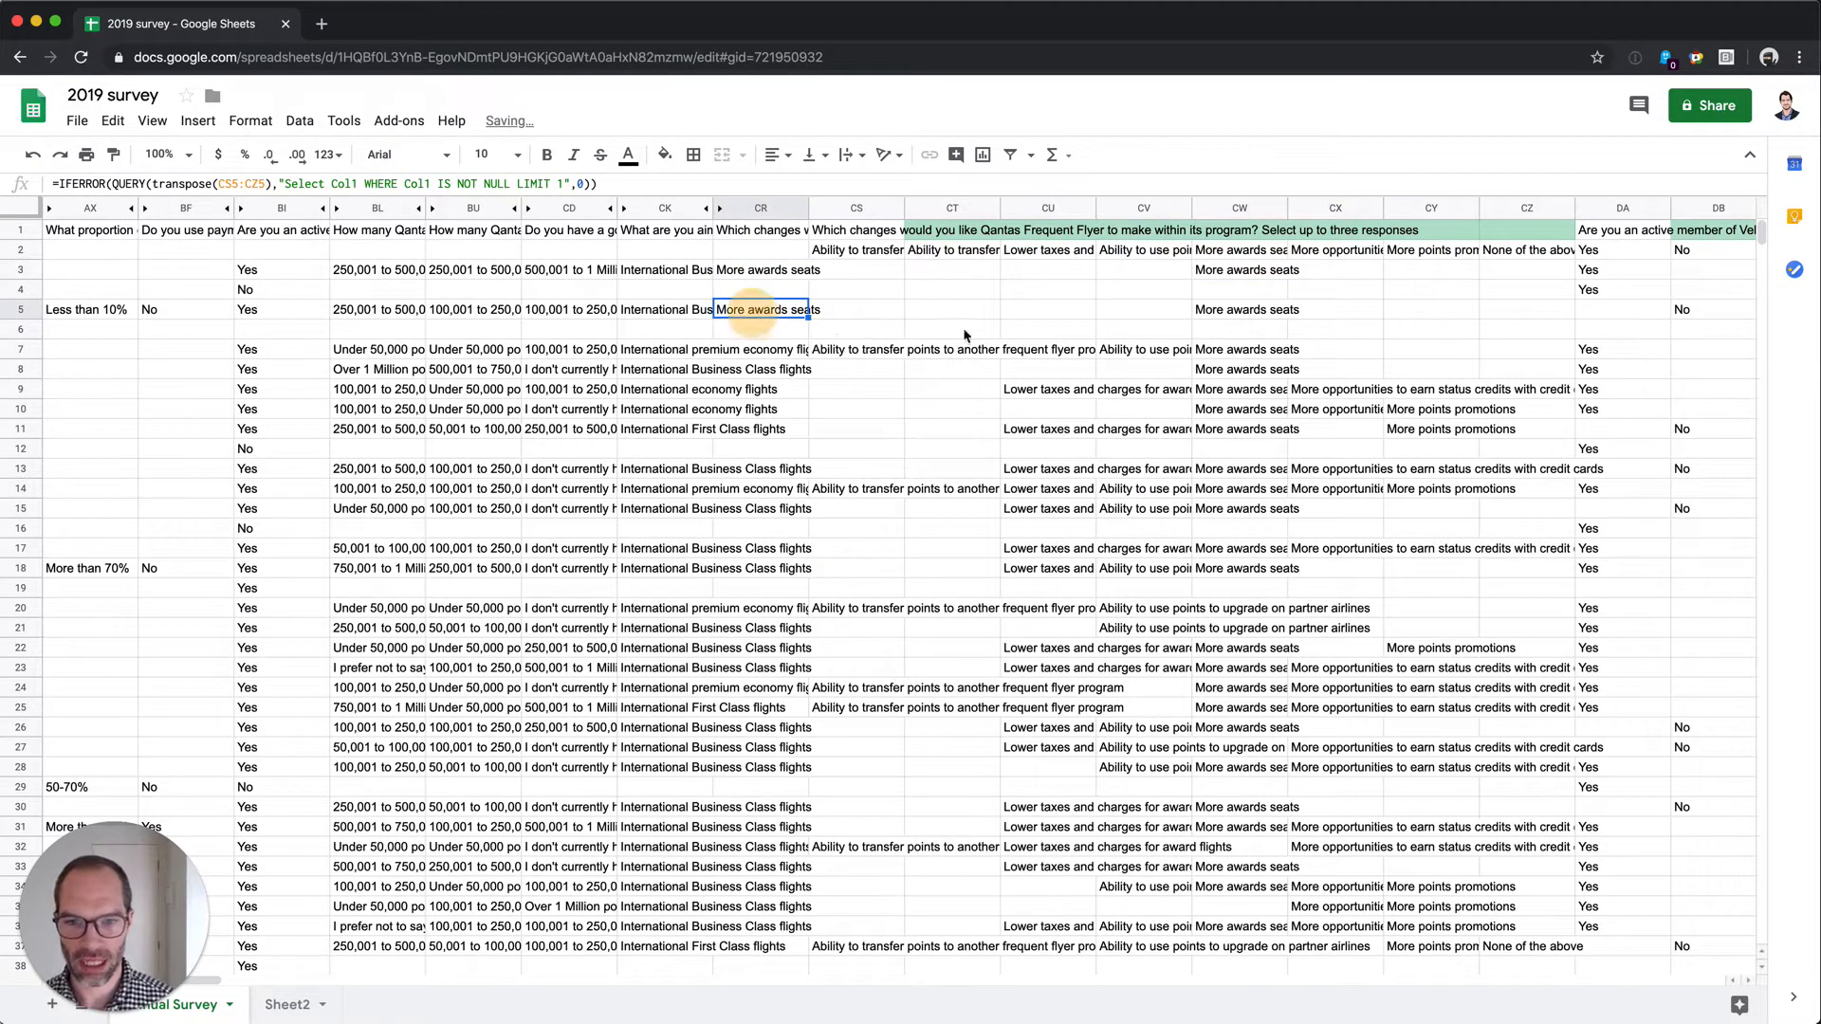
Check the row 5 answer cells against CR5 and paste the formula into CR6 and CR7.
click(1212, 313)
key(Left)
key(Left)
key(Left)
key(Left)
key(Left)
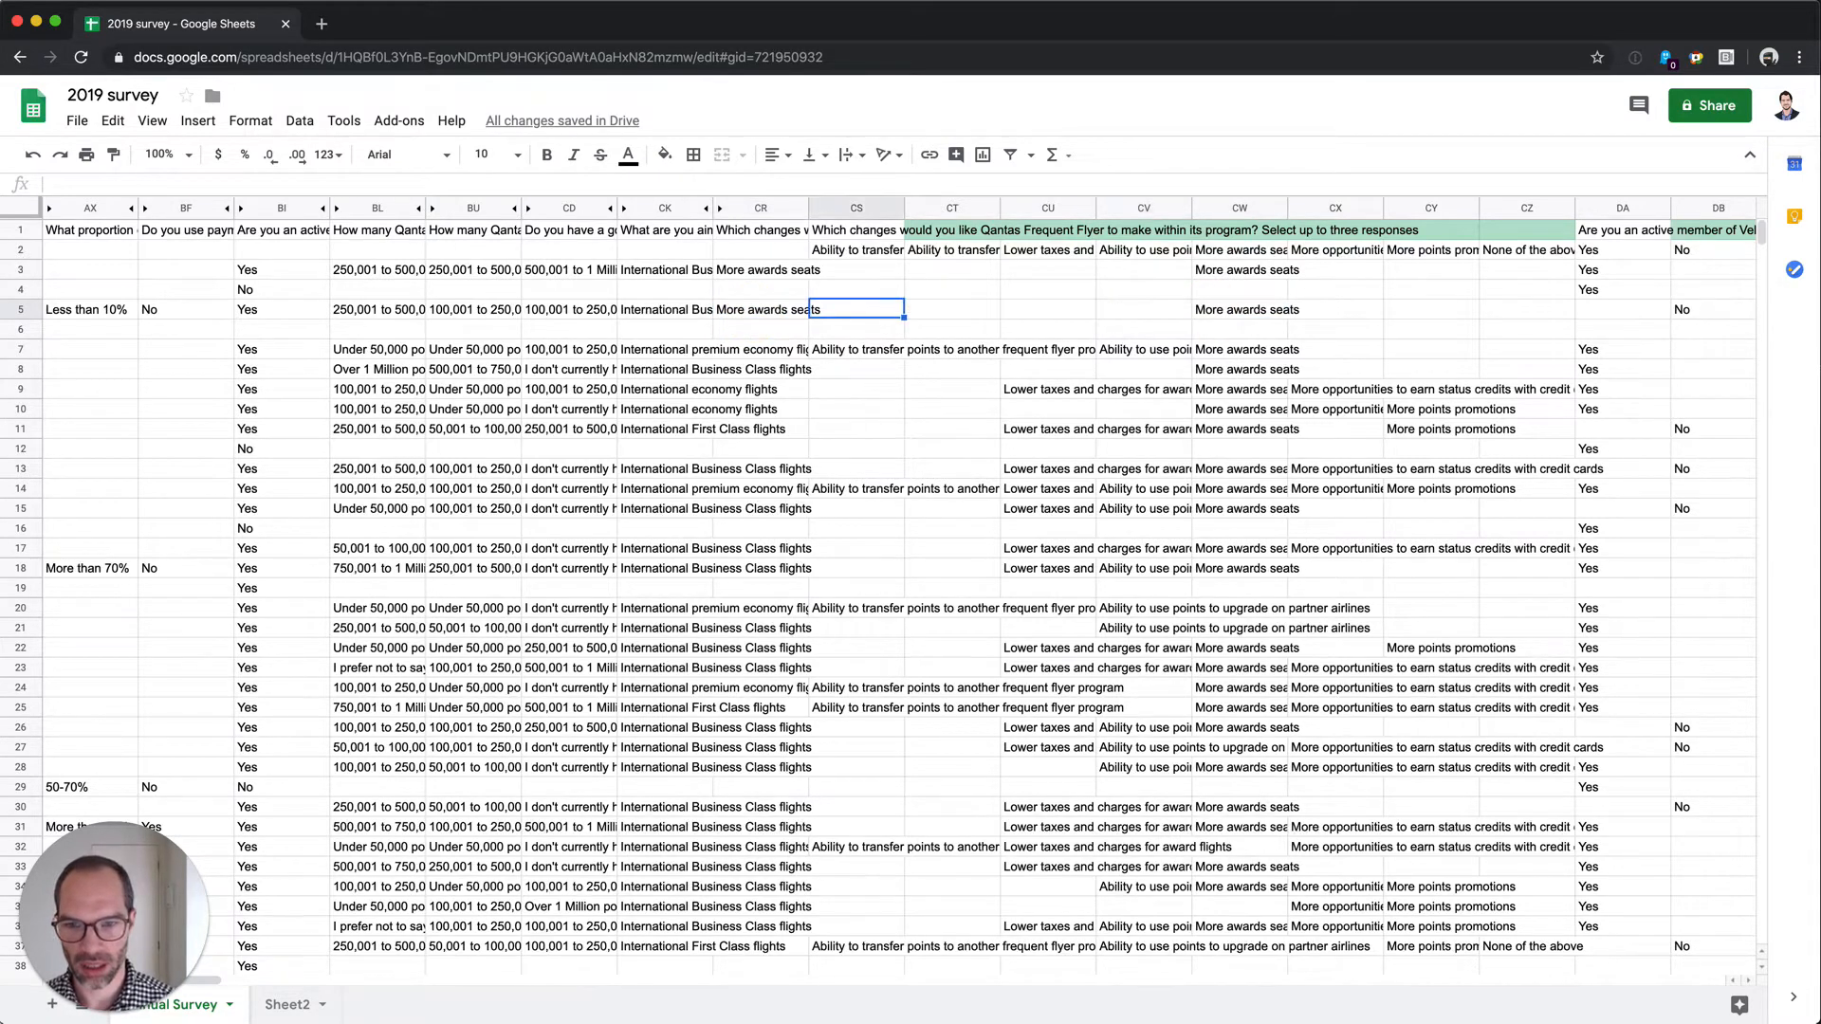
key(Down)
key(ctrl+v)
key(Down)
key(ctrl+v)
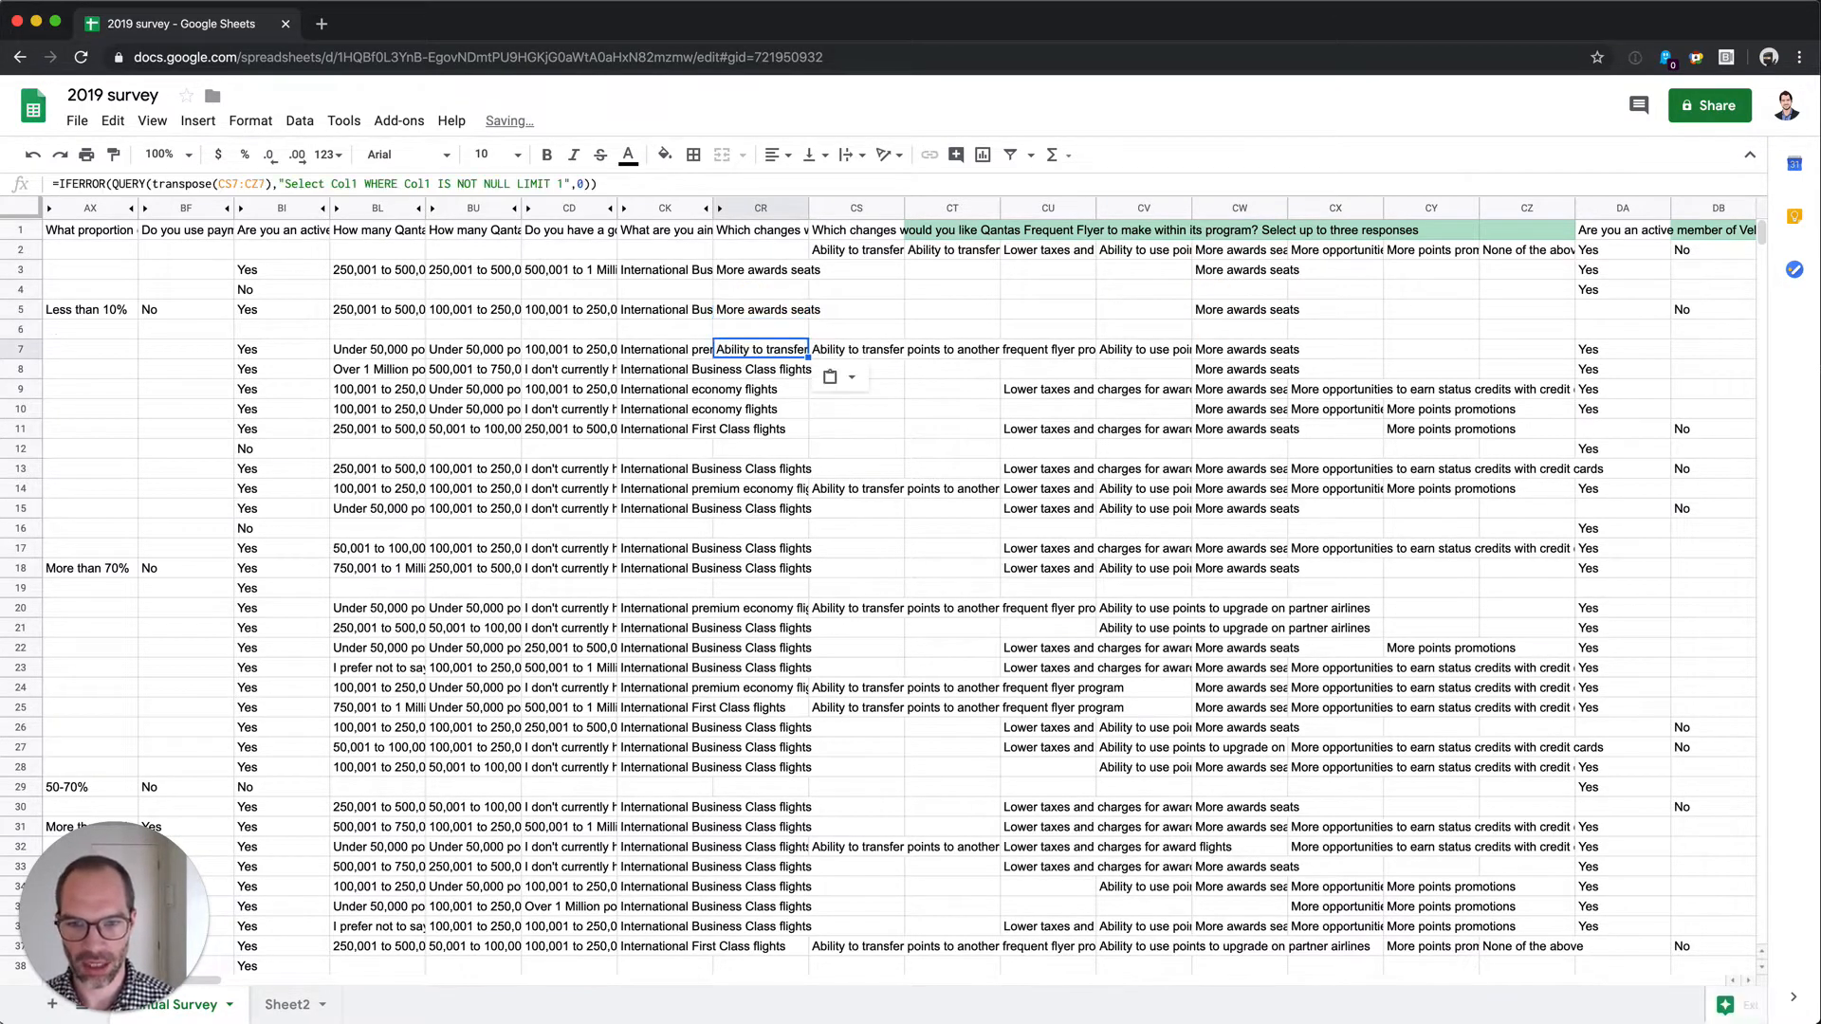
Compare the CR7 formula result with the multiple responses in the row 7 answer cells, from CS7 to CW7.
key(Right)
key(Right)
key(Right)
key(Right)
key(Right)
key(Right)
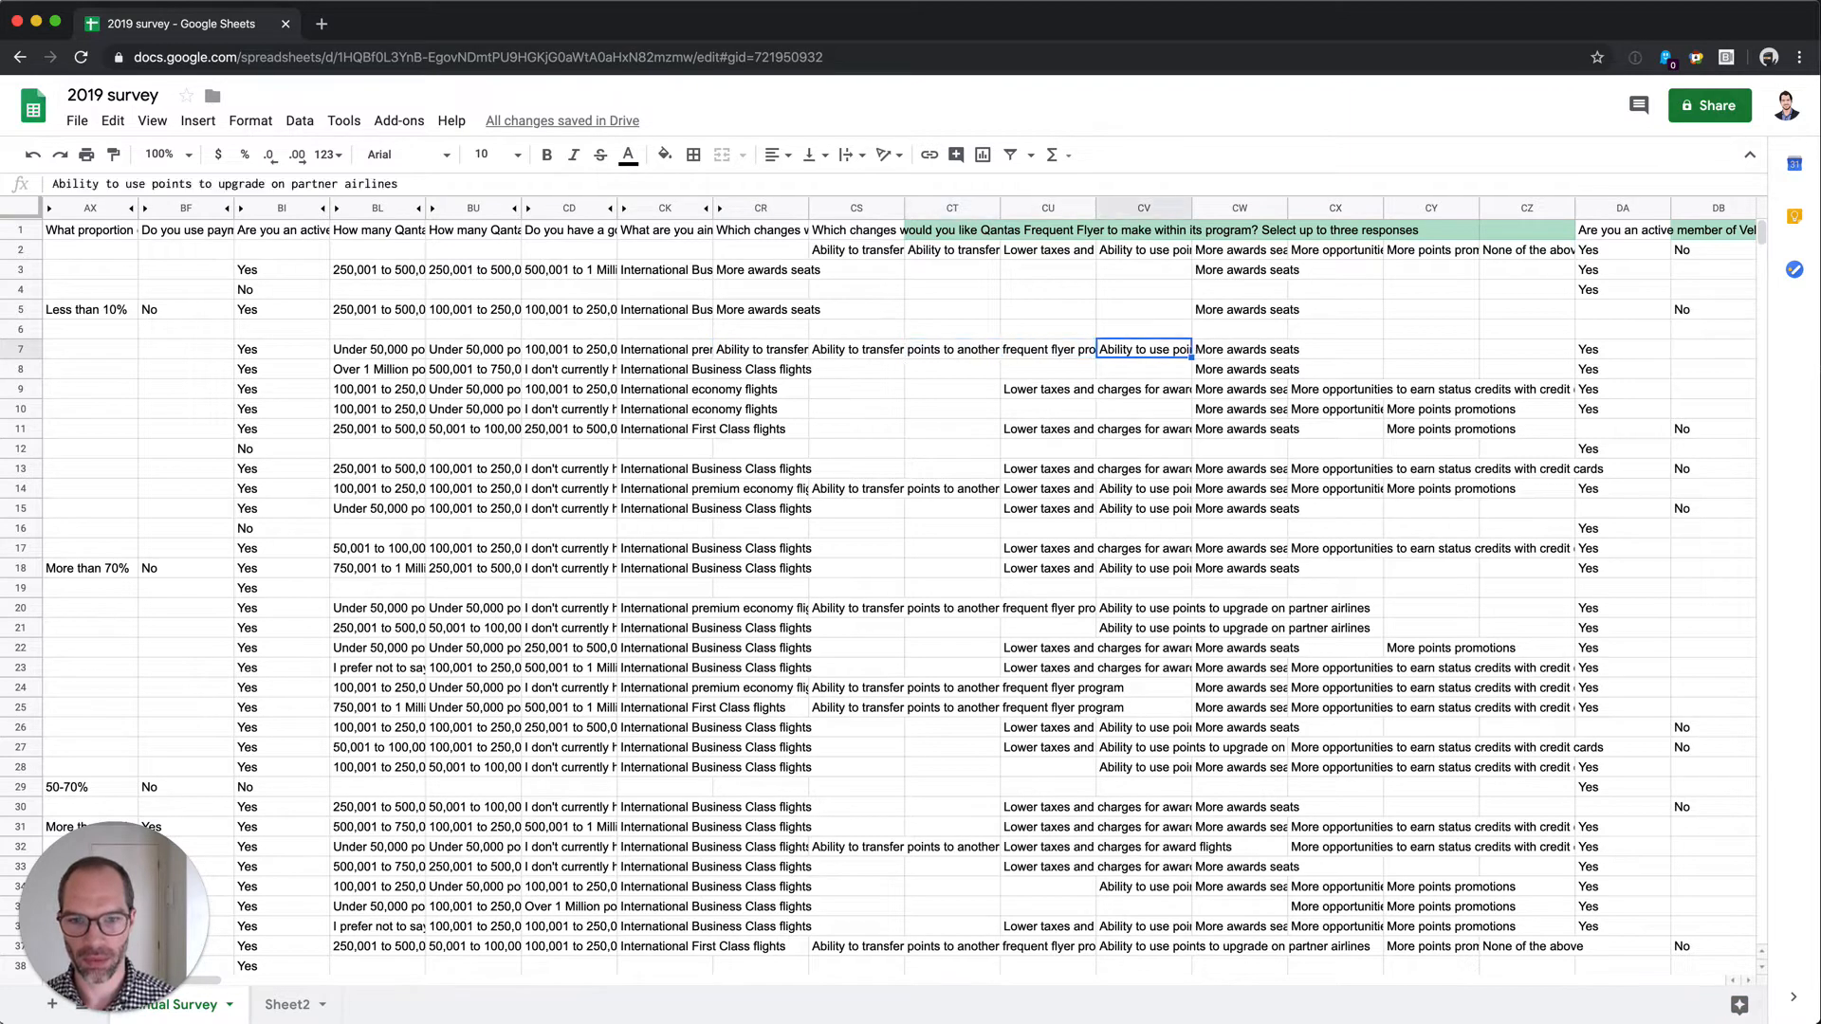
key(Left)
key(Left)
key(Left)
key(Left)
key(Left)
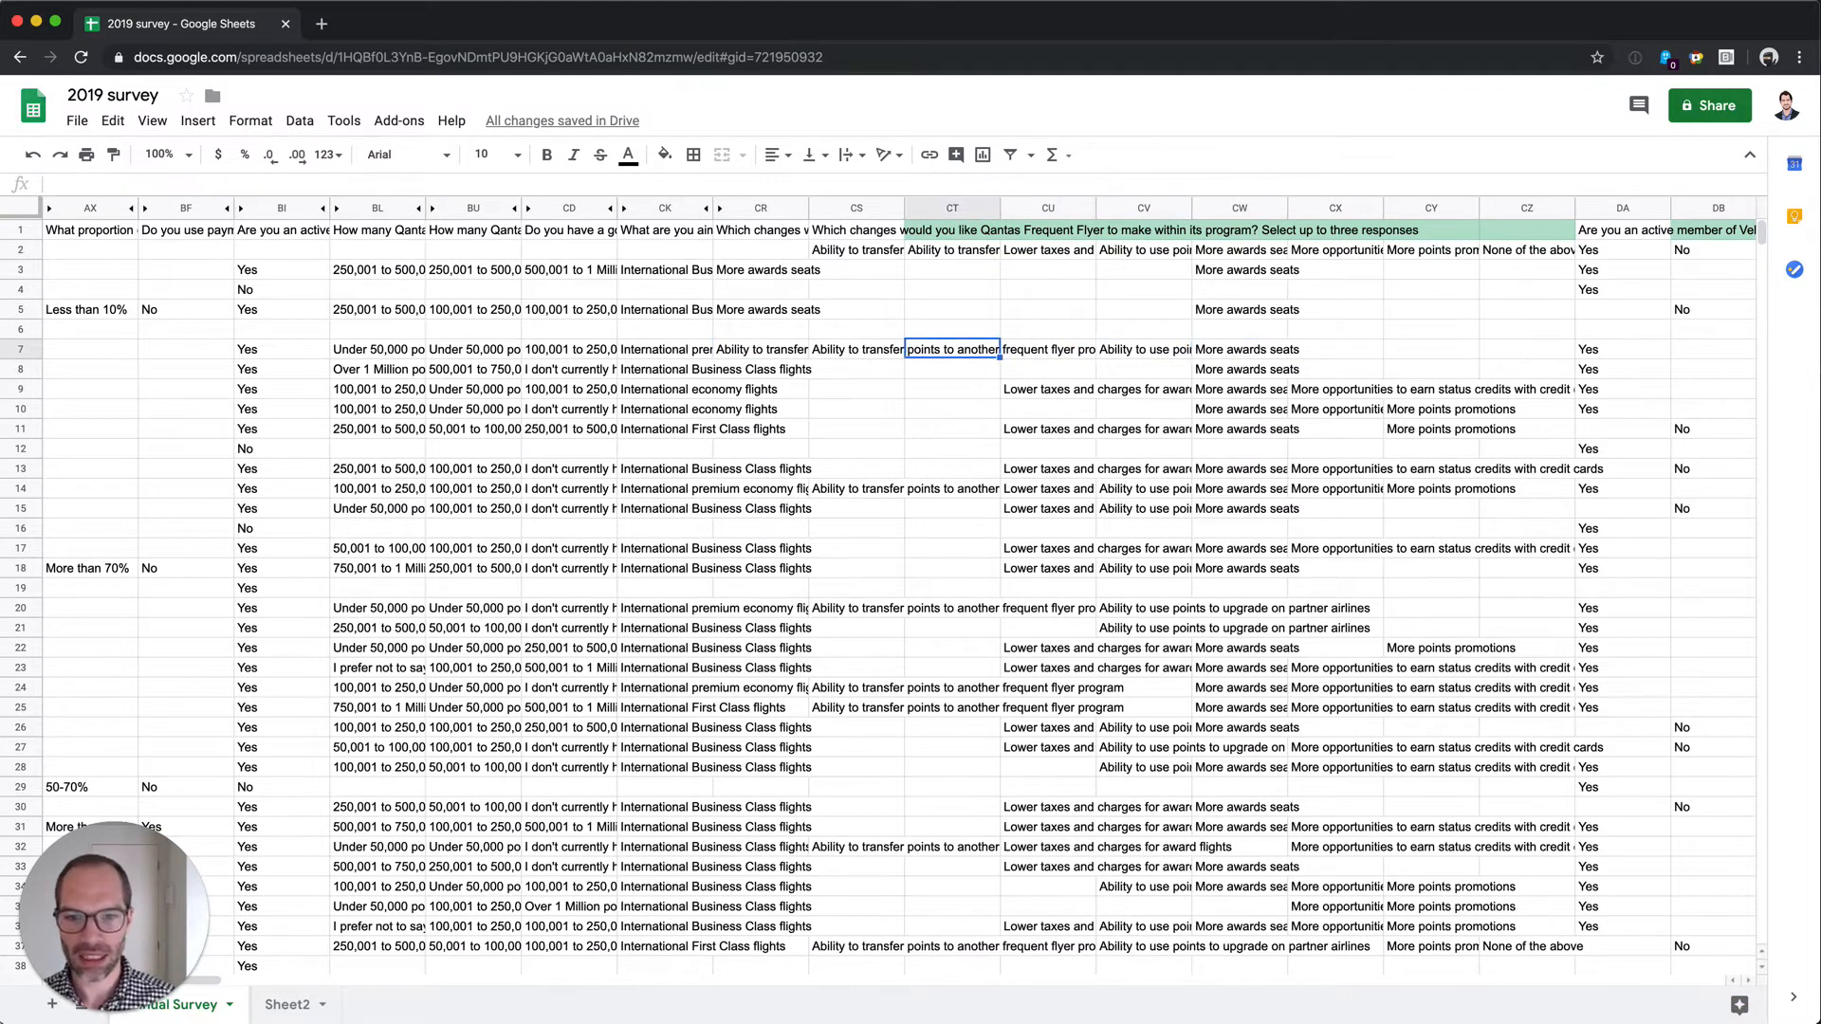
key(Right)
key(Right)
key(Right)
key(Right)
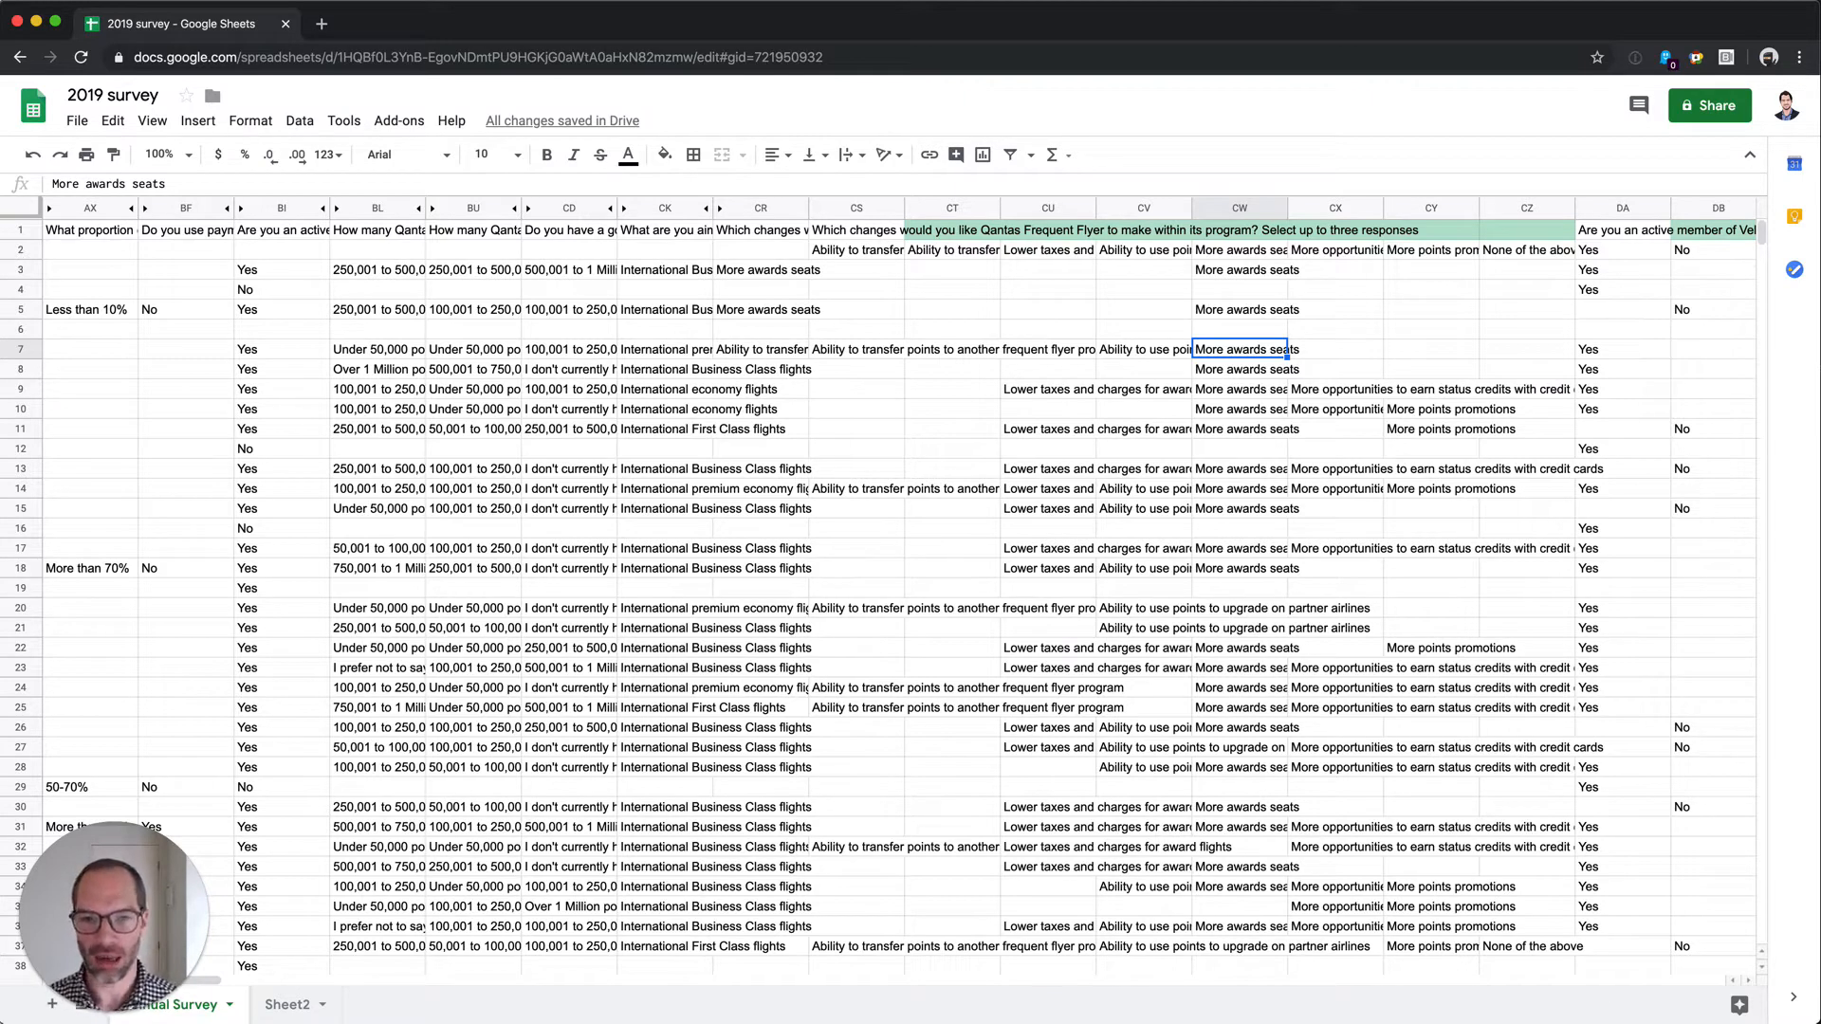
key(Left)
key(Left)
key(Left)
key(Left)
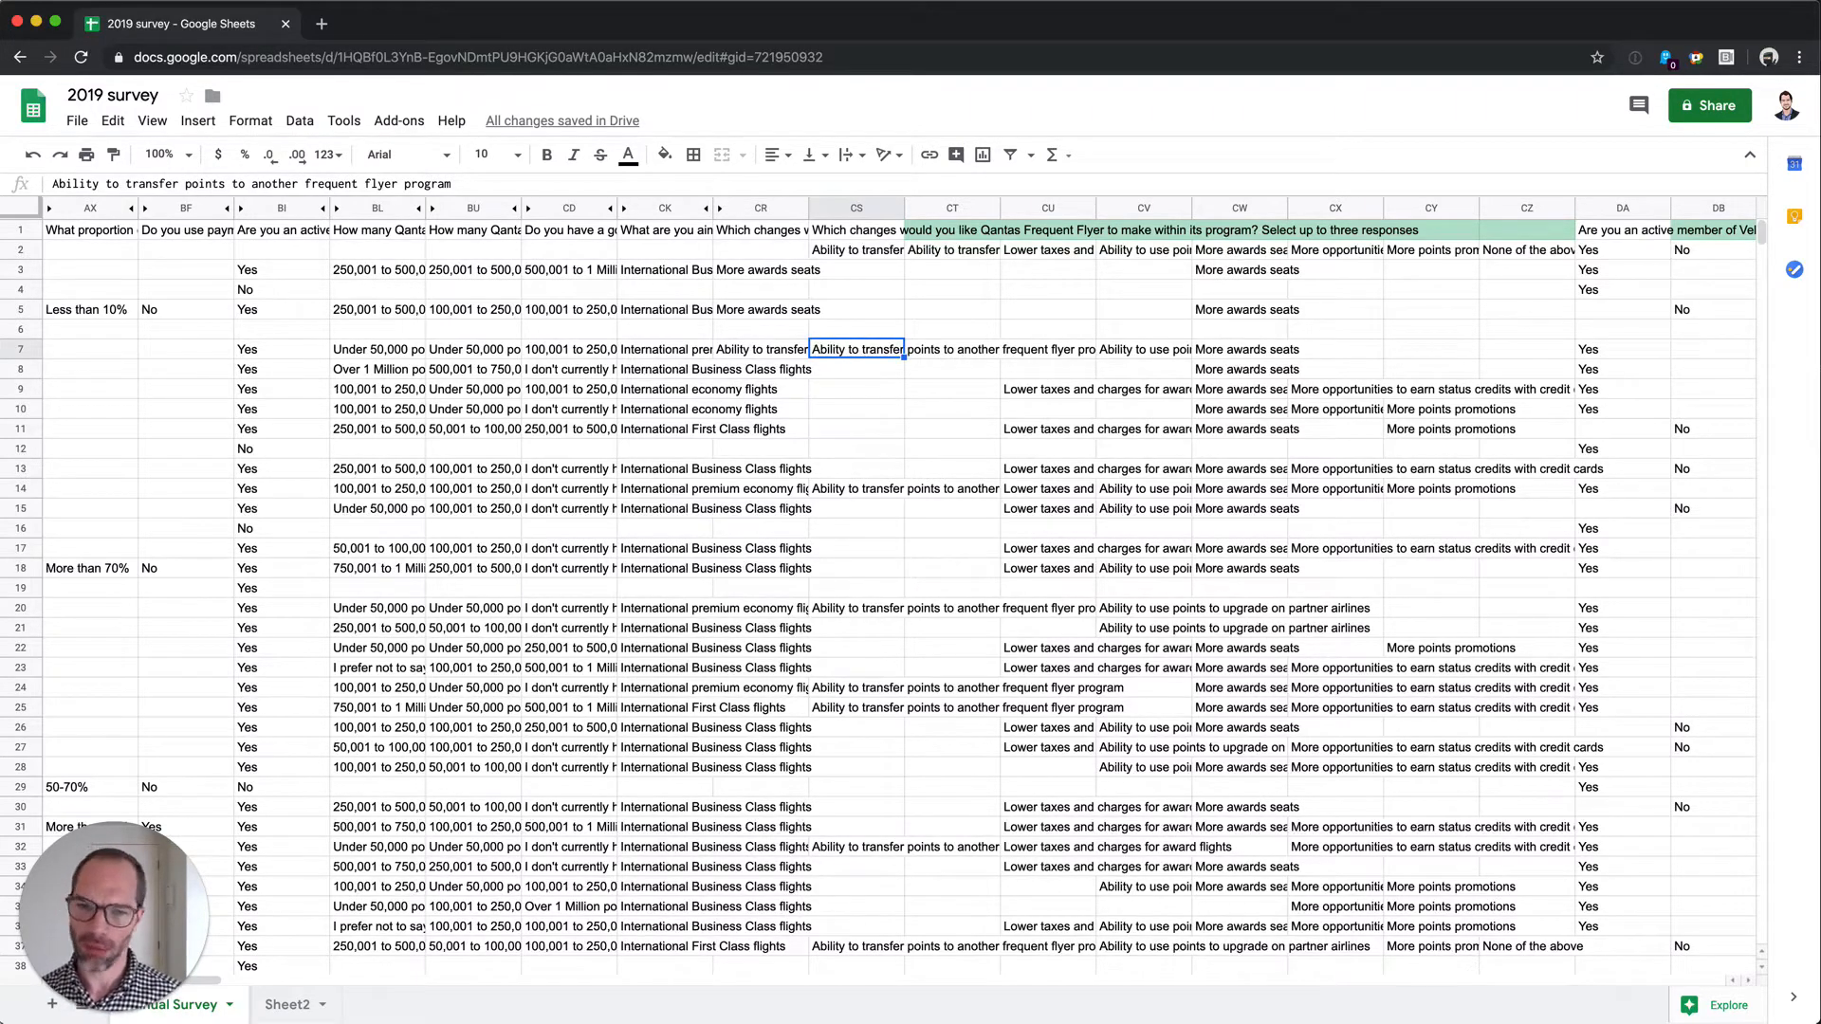
Fill the formula down column CR from CR6 to the last row of the sheet.
key(Up)
key(Up)
key(Up)
key(Up)
key(Up)
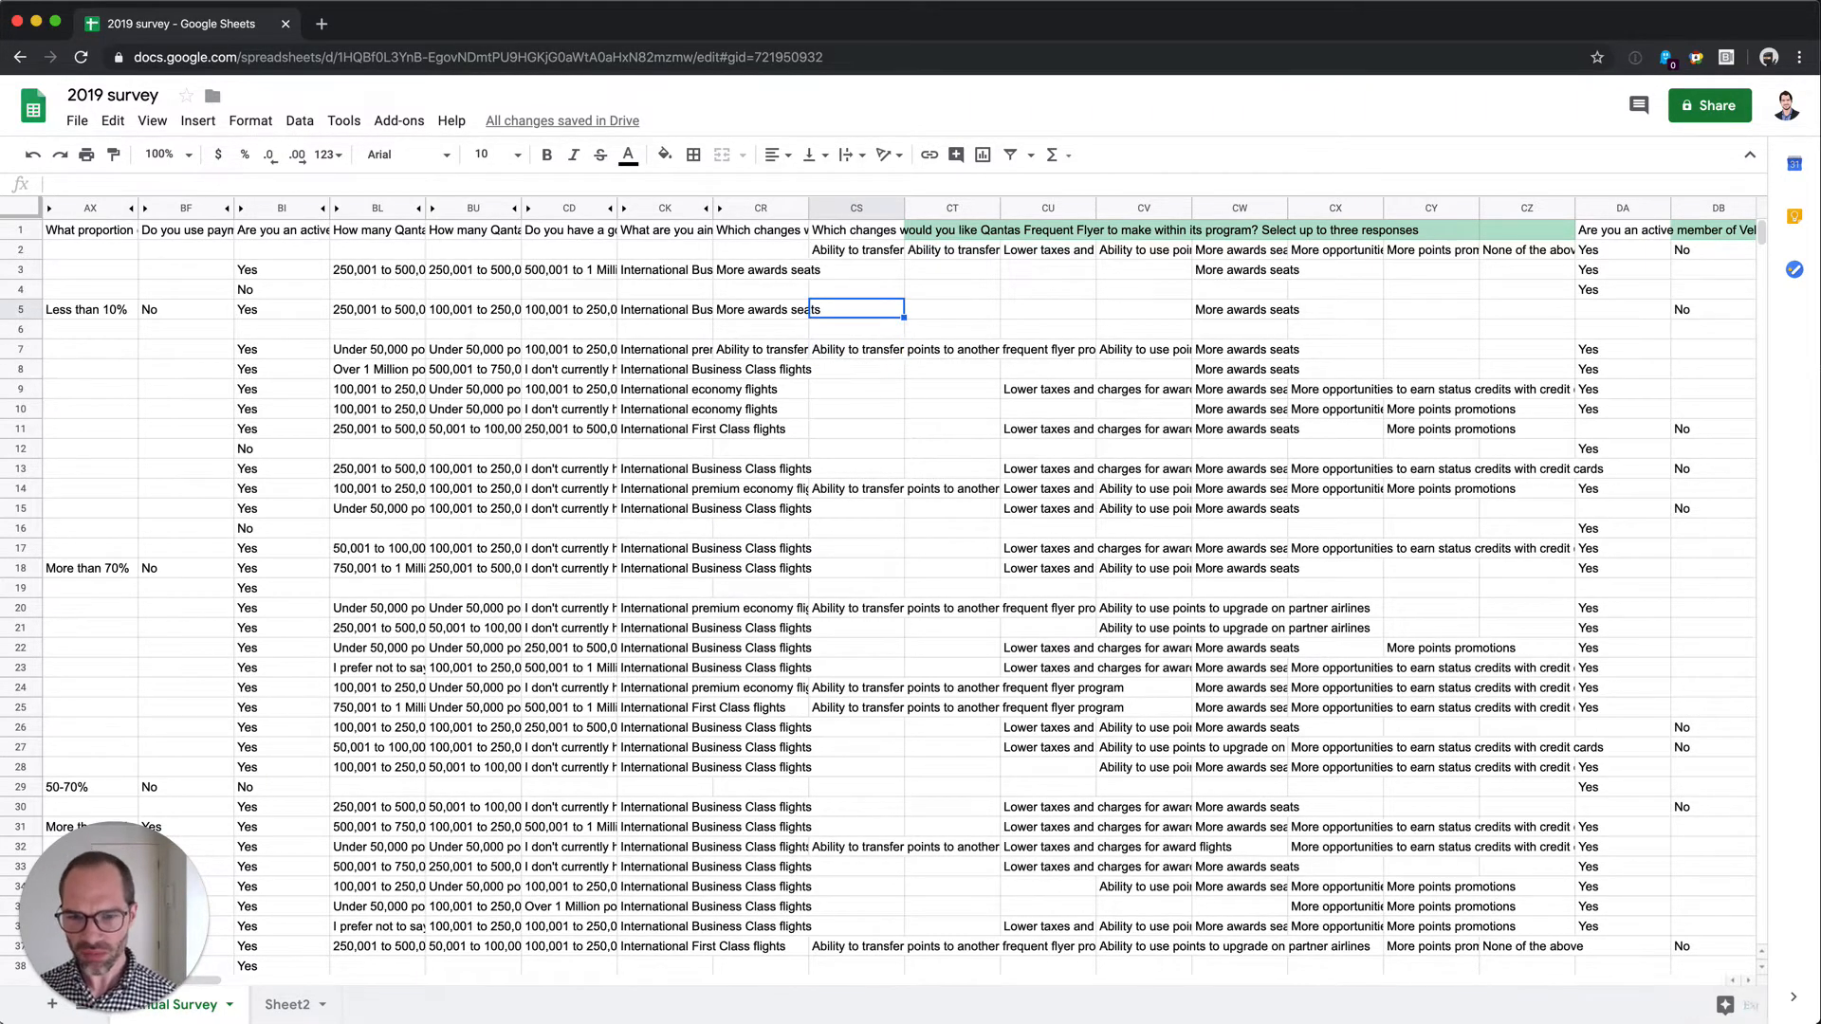
key(Left)
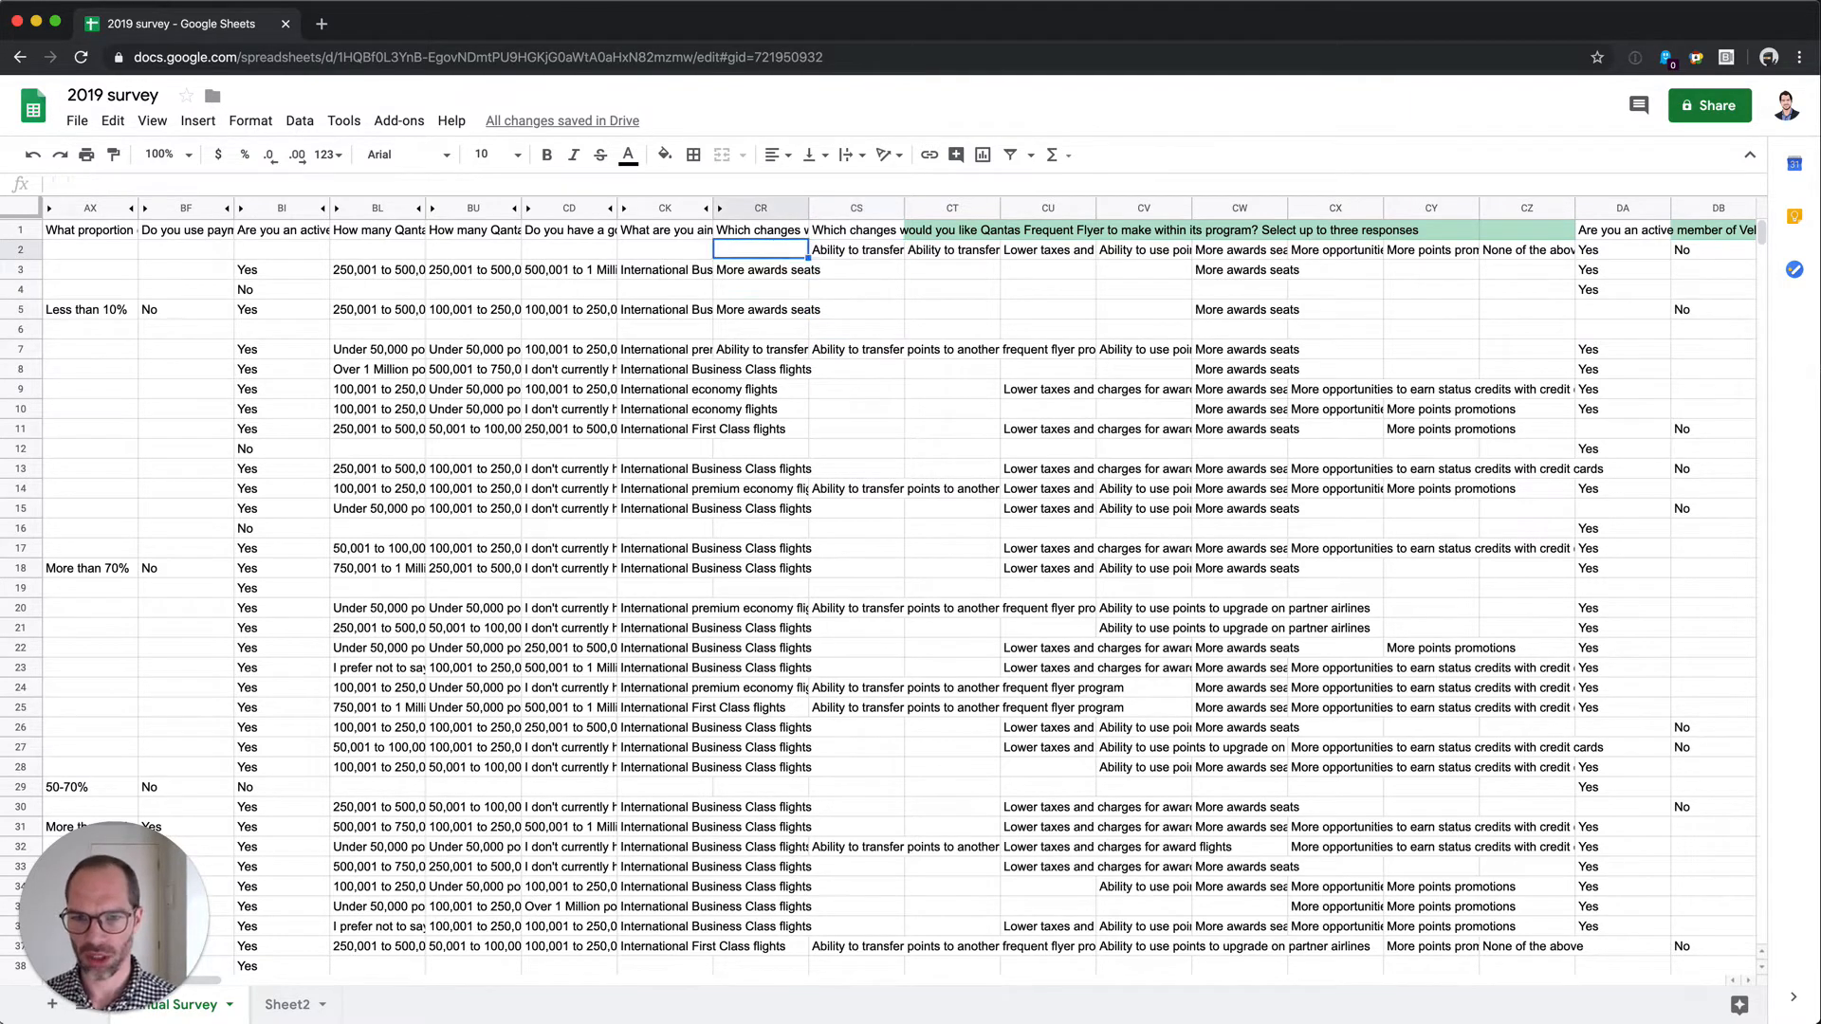
key(Down)
key(Down)
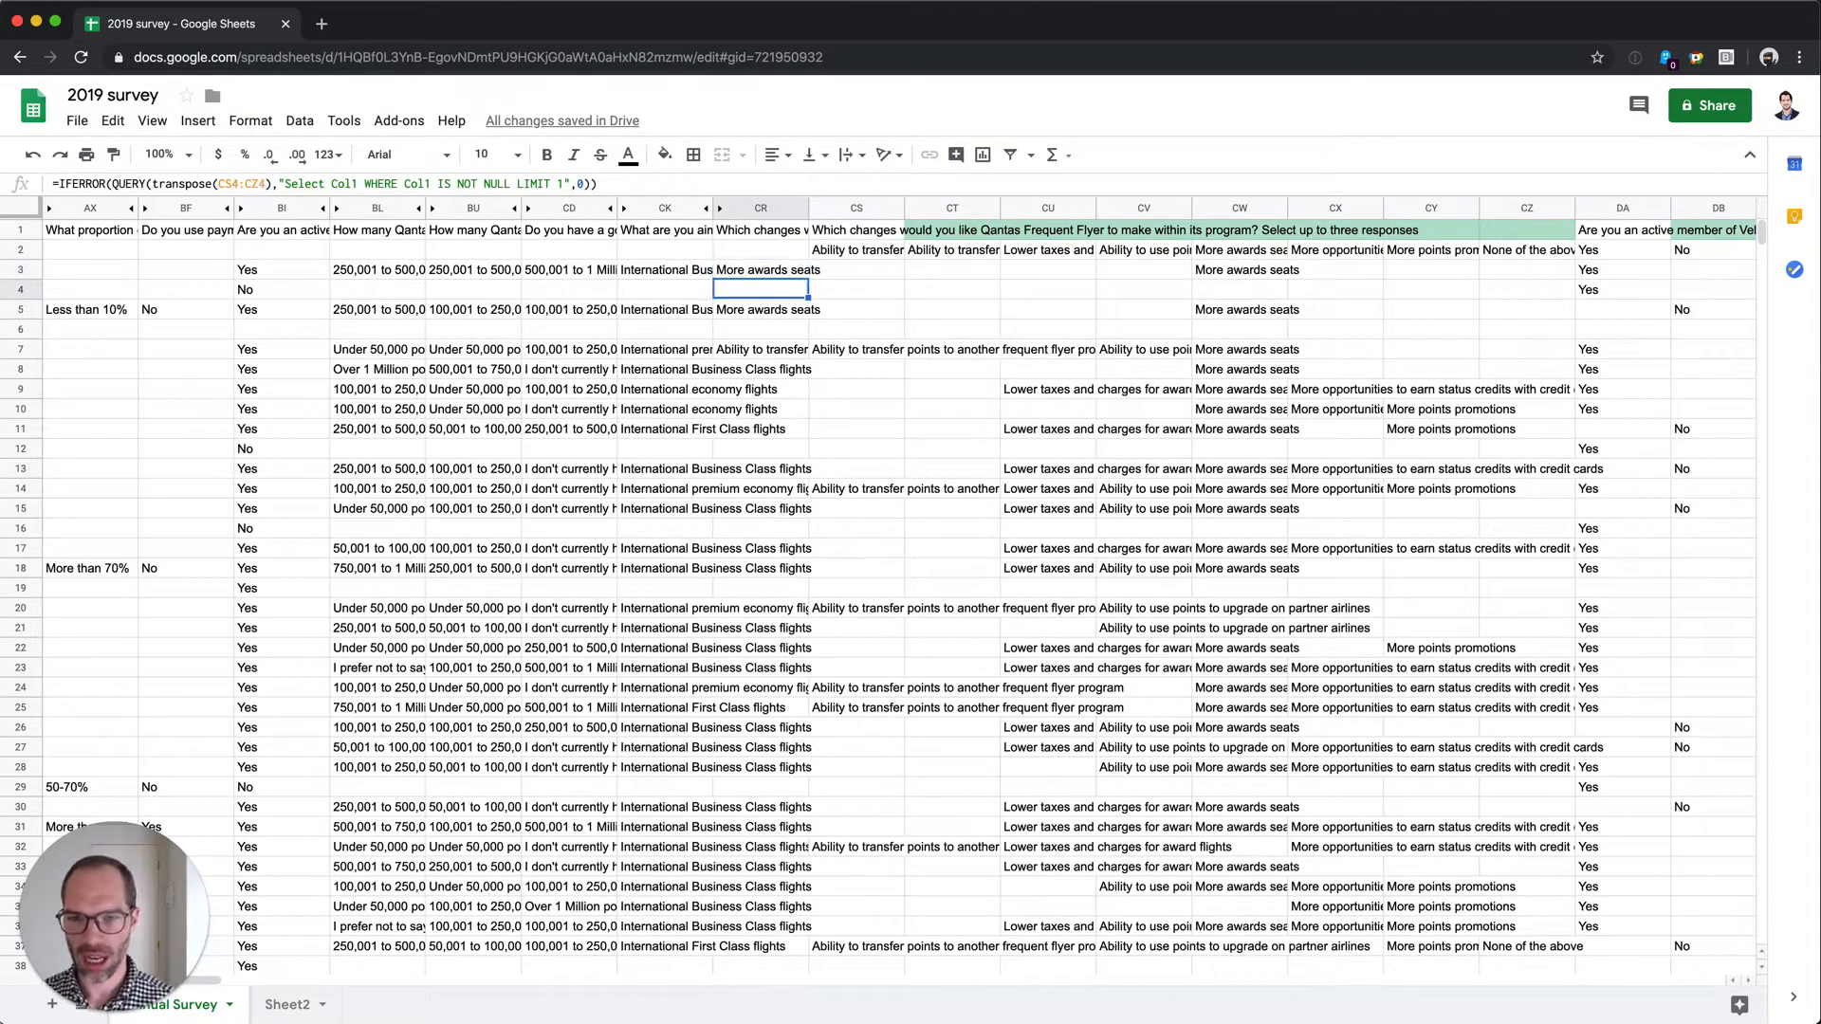
key(Down)
key(Down)
key(shift+Down)
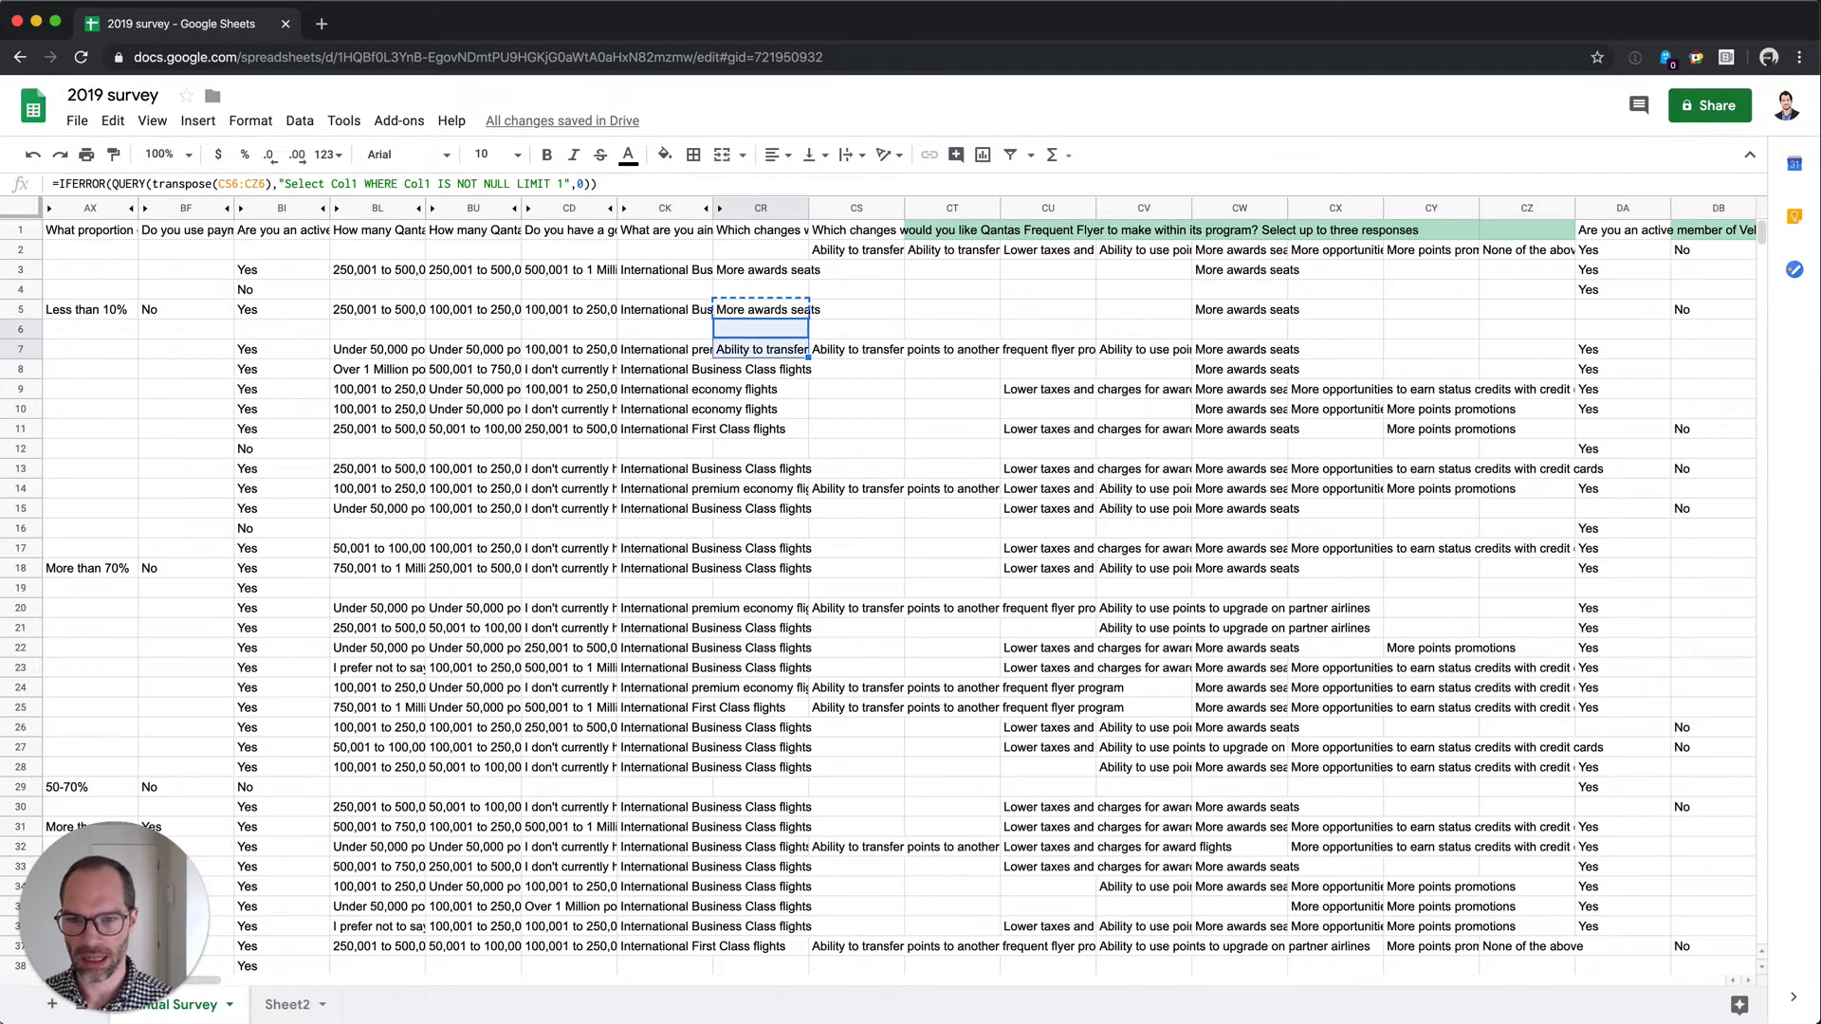
key(ctrl+shift+Down)
key(ctrl+v)
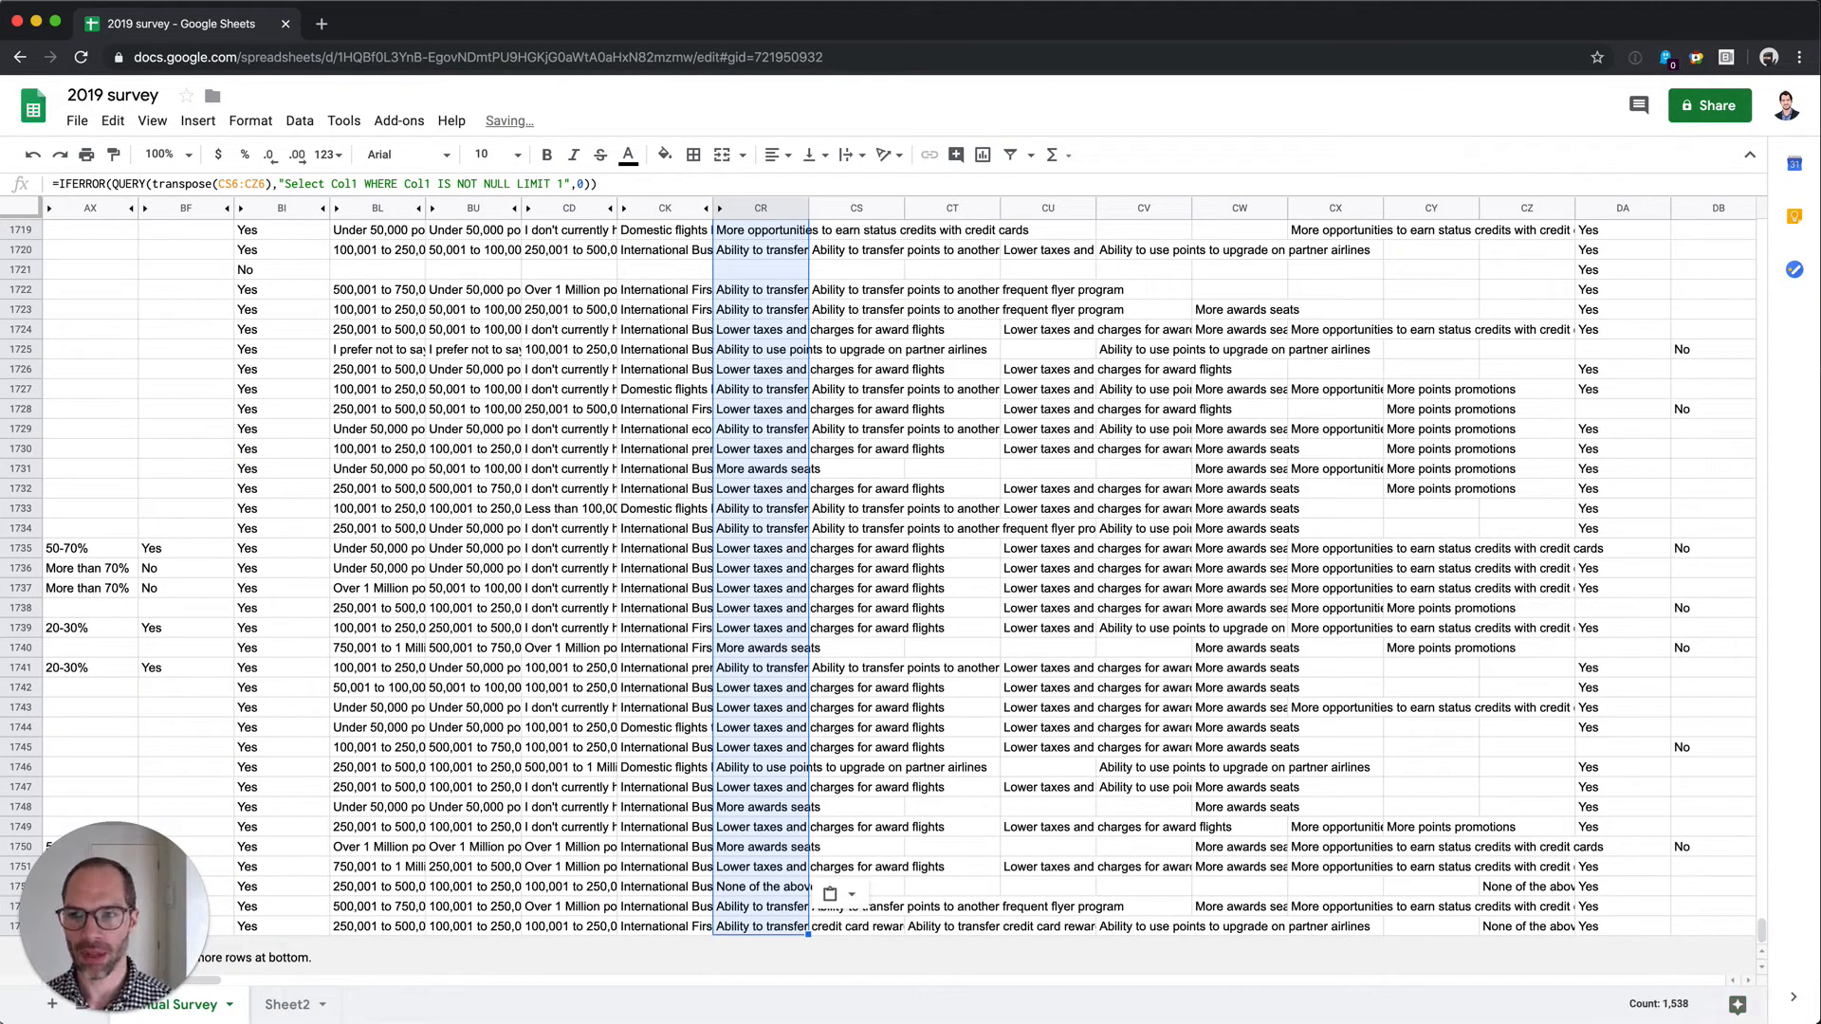
Check the filled formulas in column CR near the end of the data, from CR1742 to CR1747, and return to CR1.
click(759, 691)
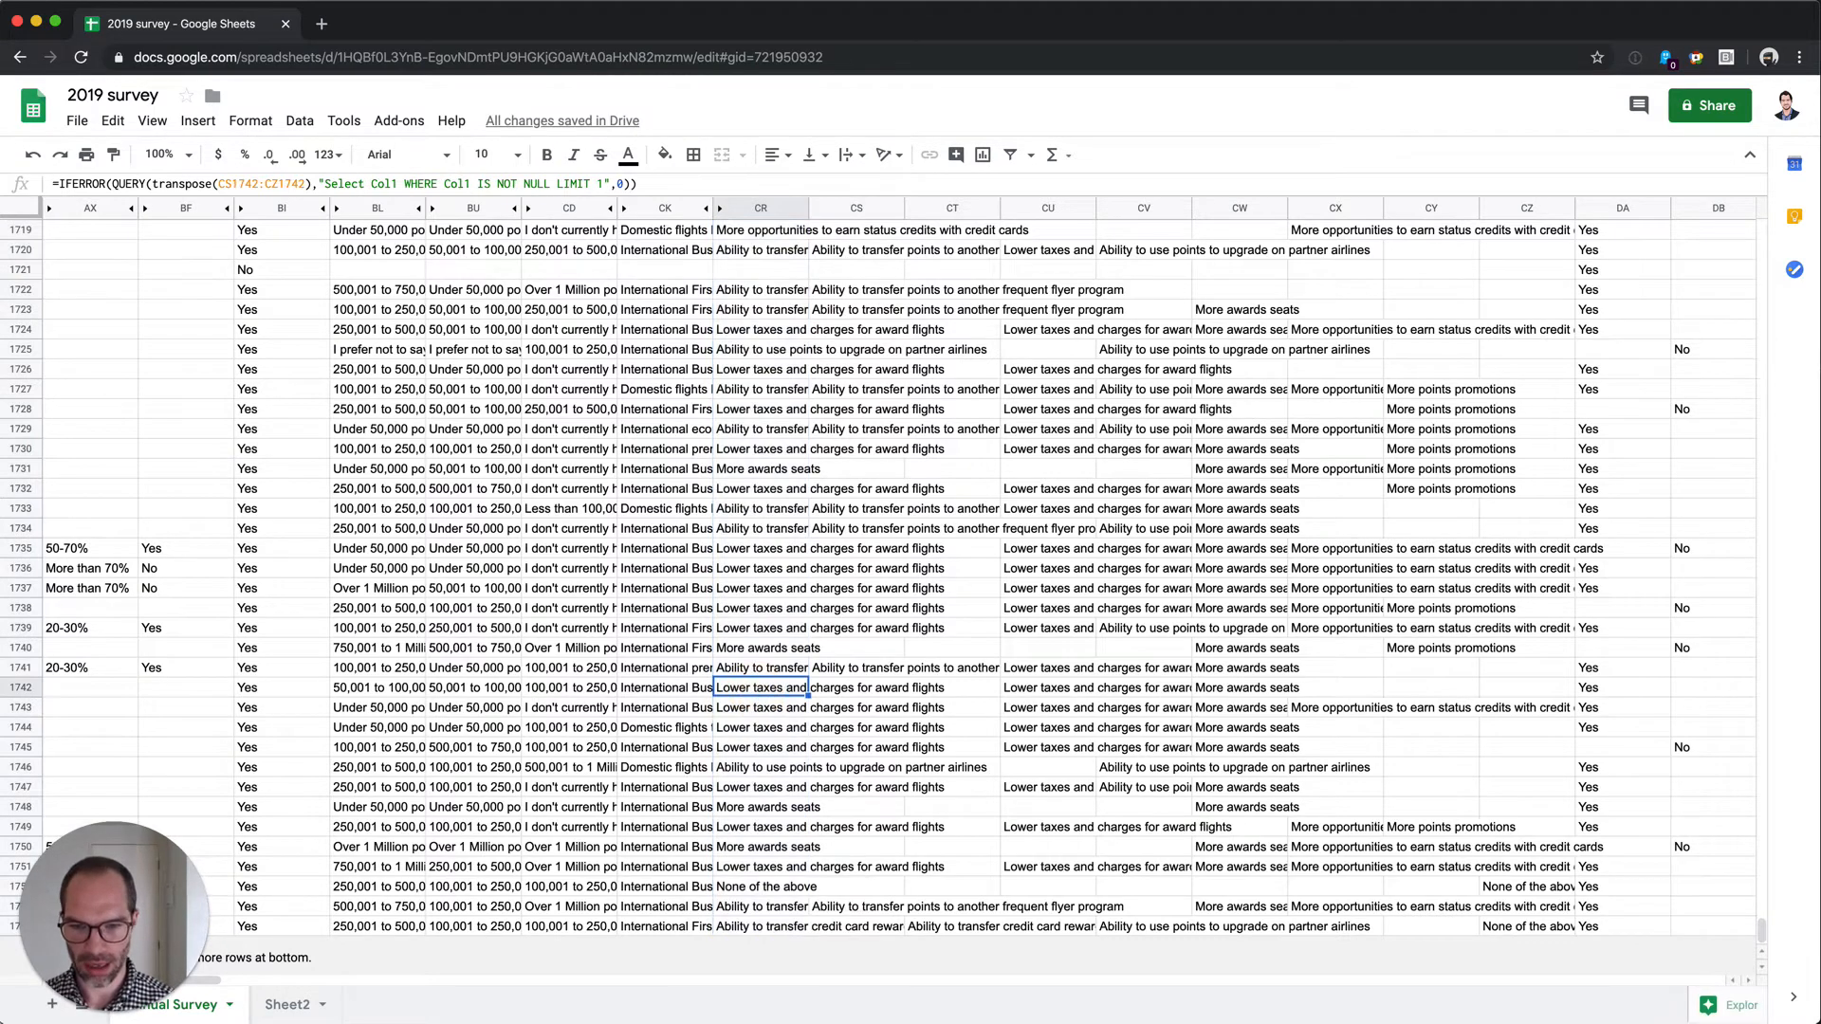
key(Down)
key(Down)
key(Down)
key(Down)
key(Down)
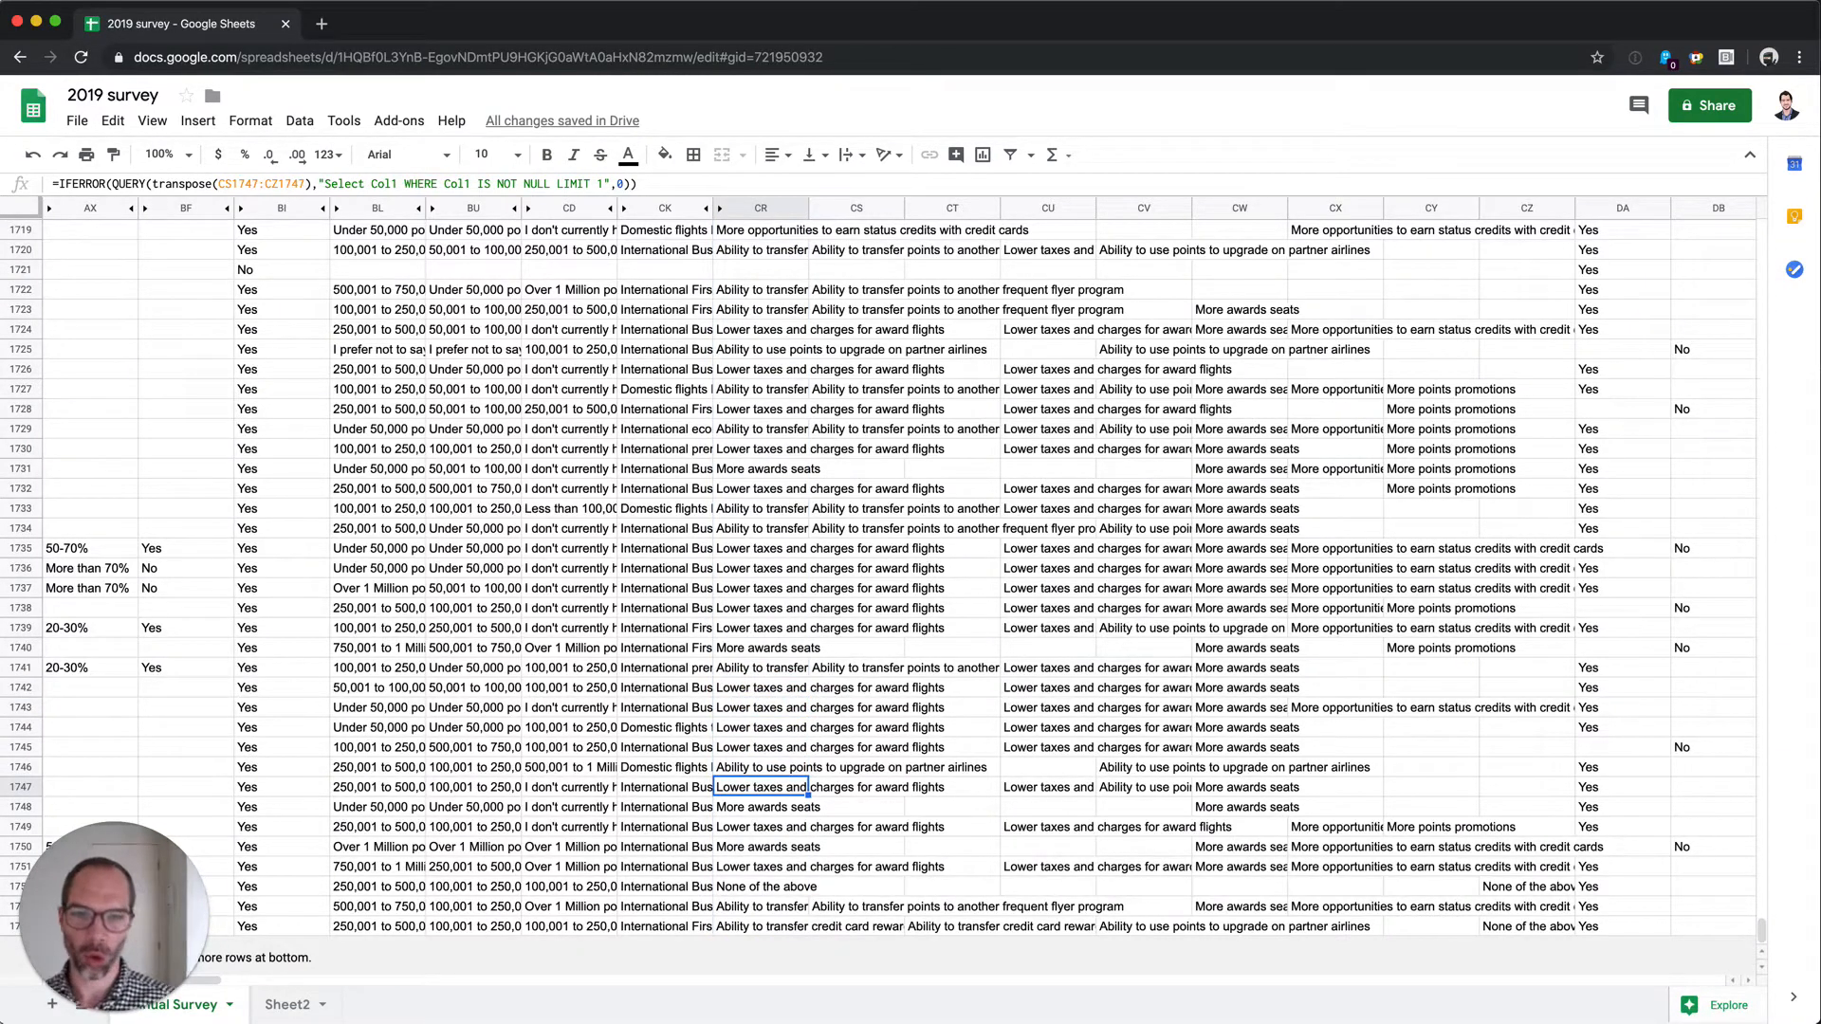
key(ctrl+Up)
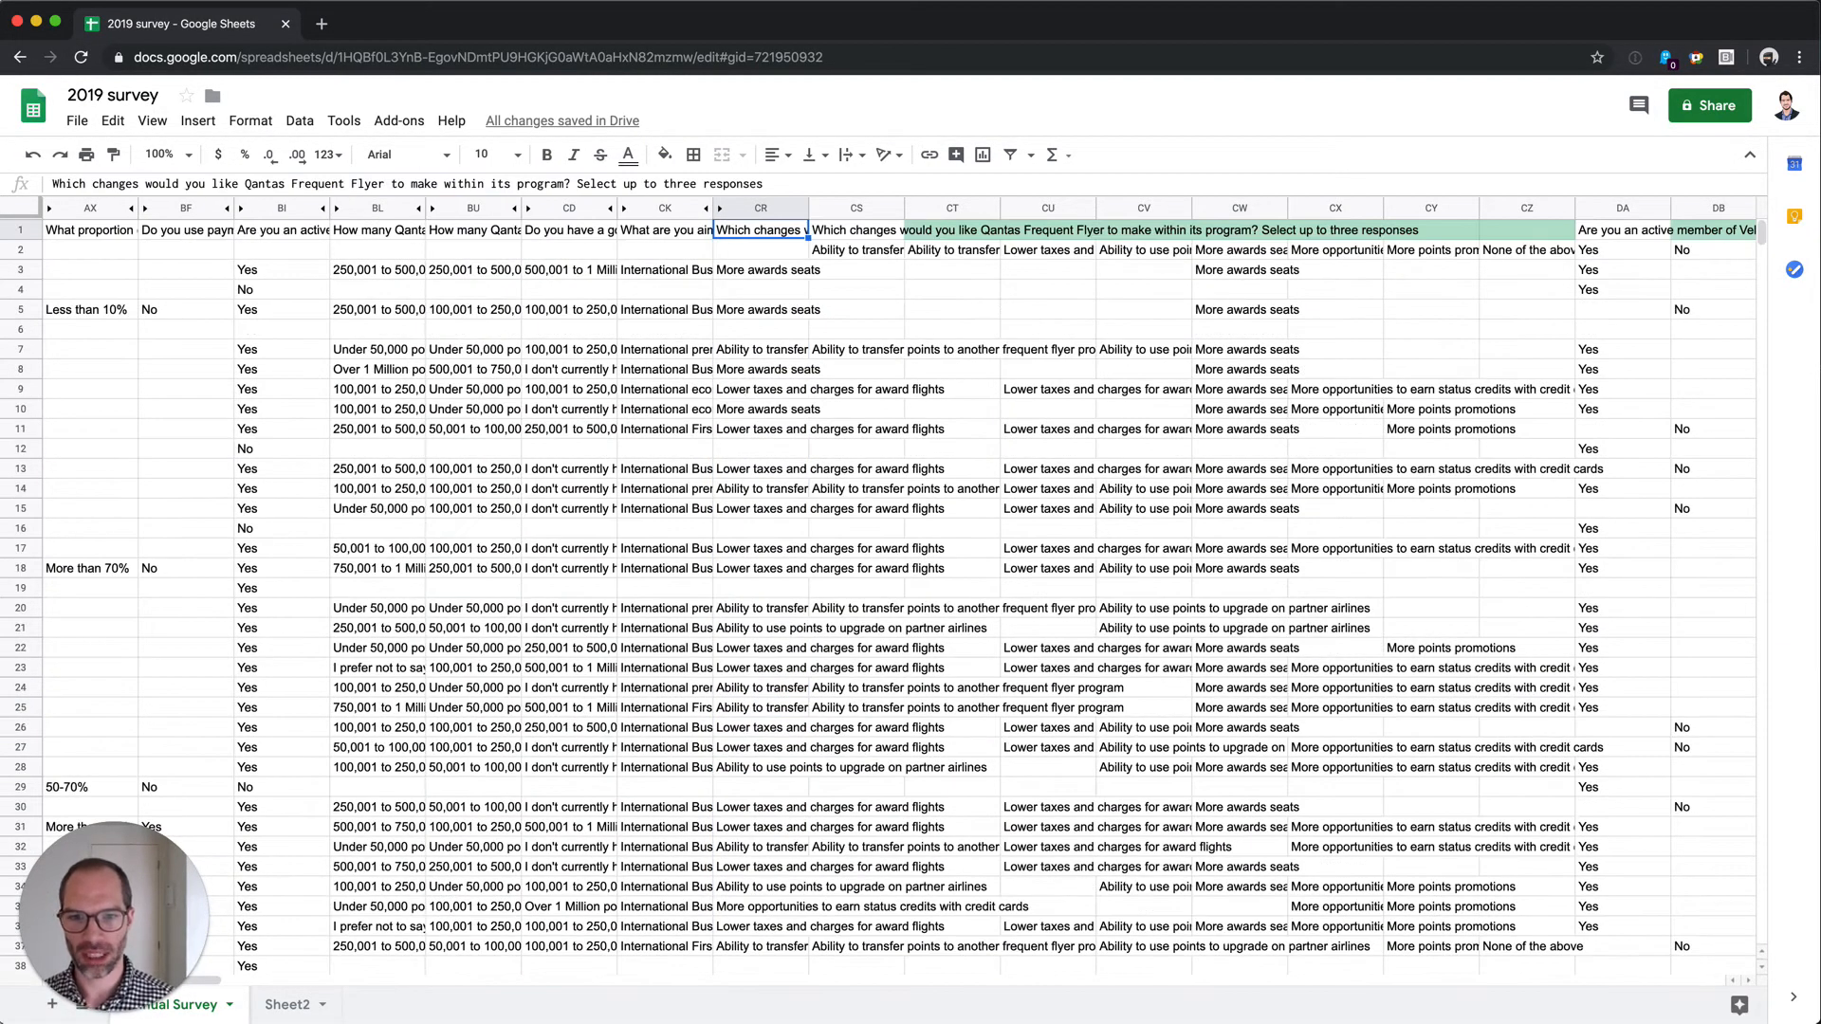
Hide the original answer columns CS to CZ of the Qantas Frequent Flyer changes question.
click(840, 215)
shift+click(1531, 207)
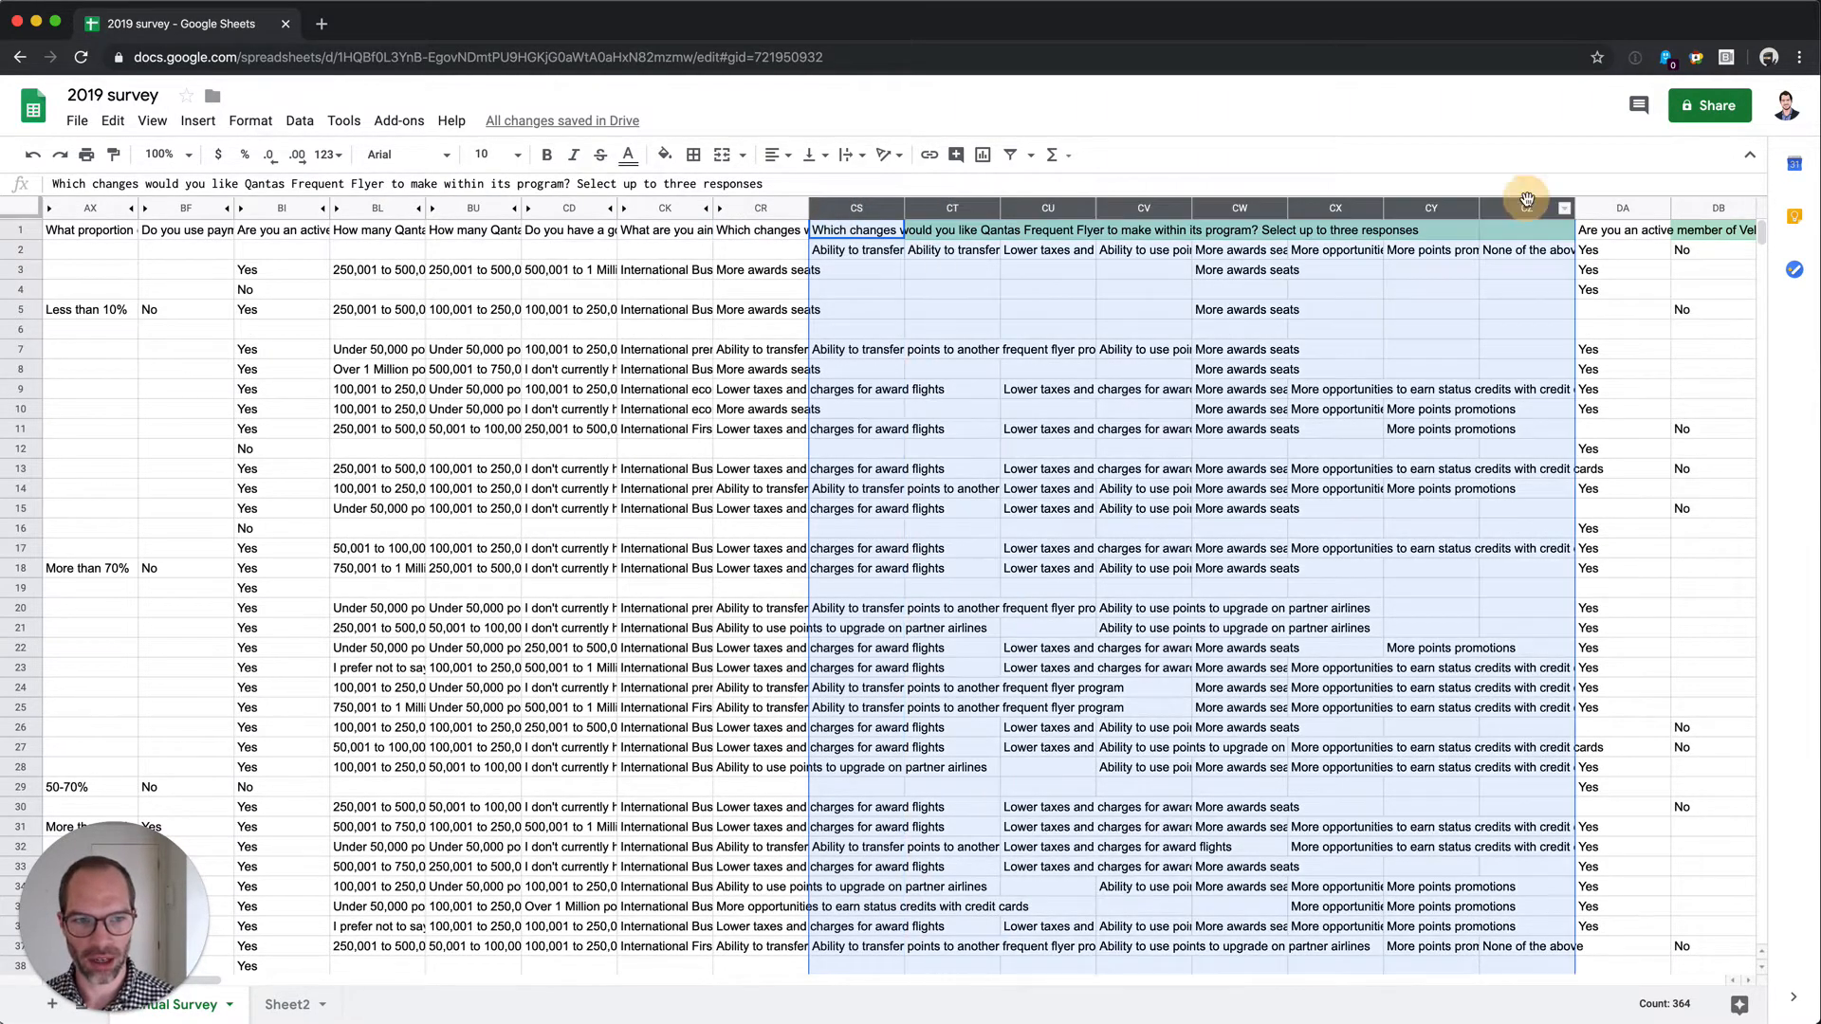
right_click(1528, 213)
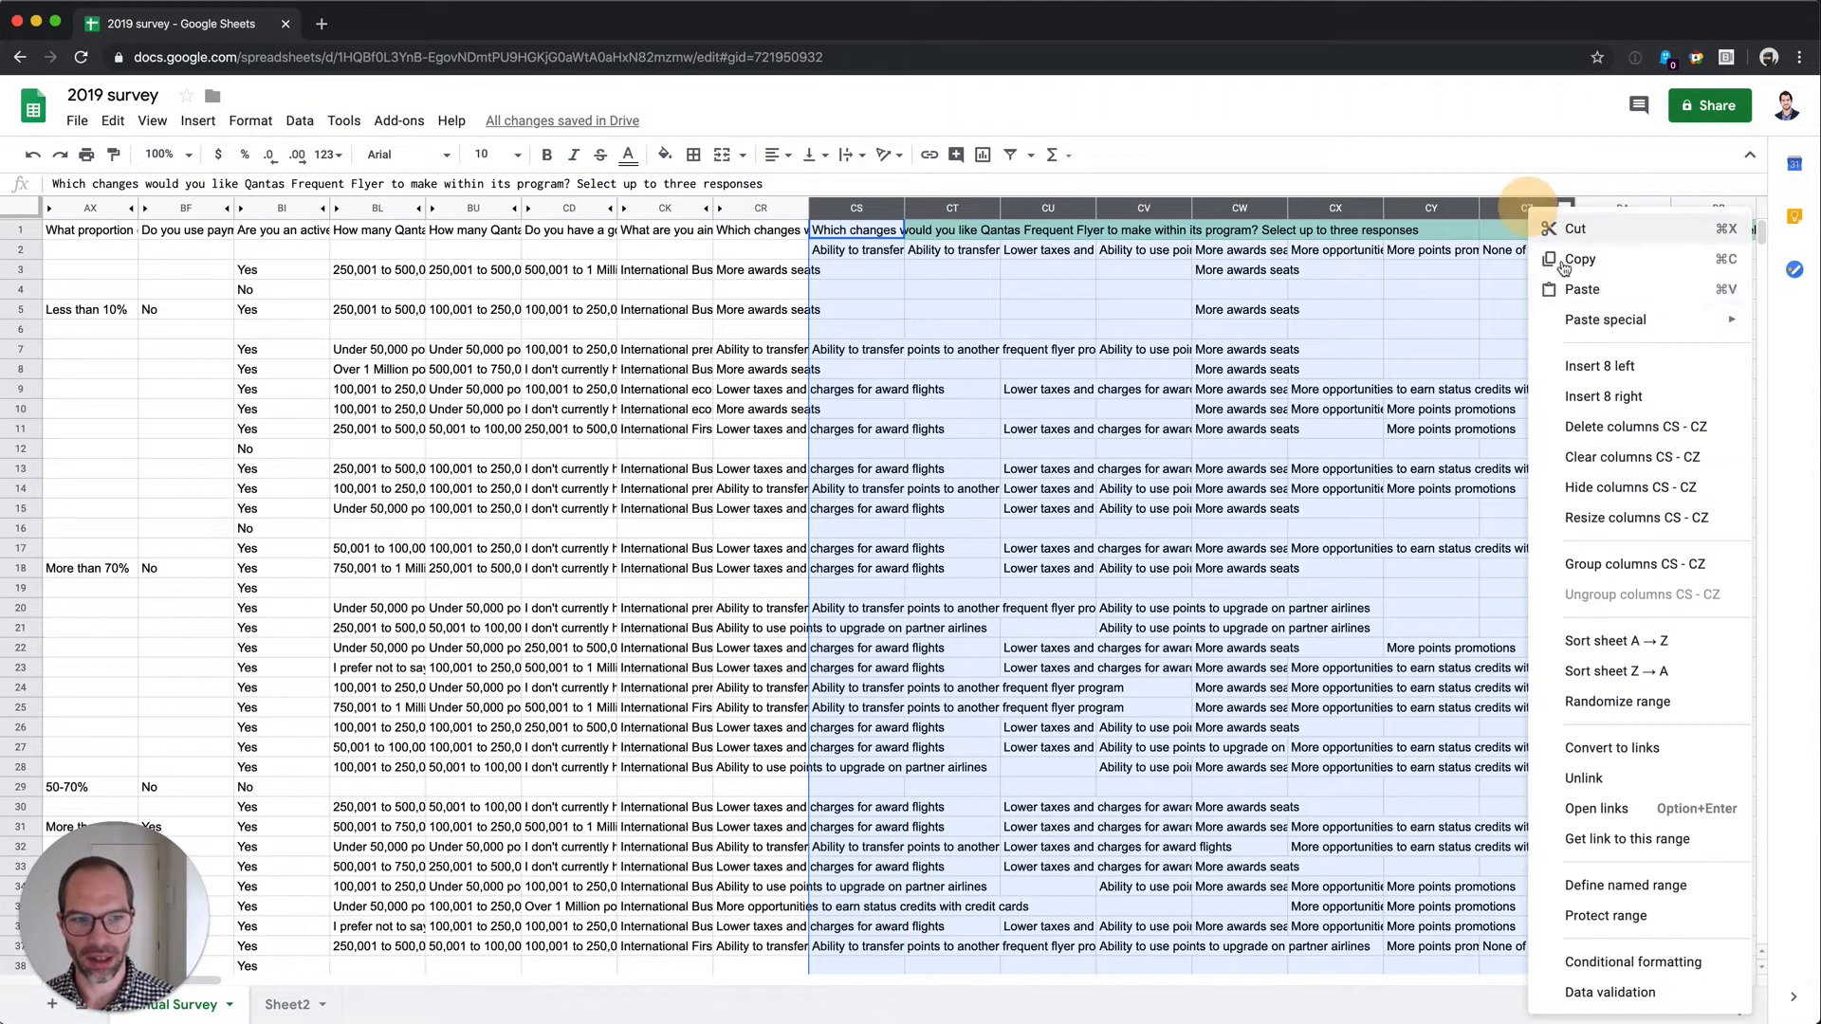
click(1636, 487)
Insert one column before column DA, ahead of the active Velocity Frequent Flyer member question.
click(876, 310)
click(867, 231)
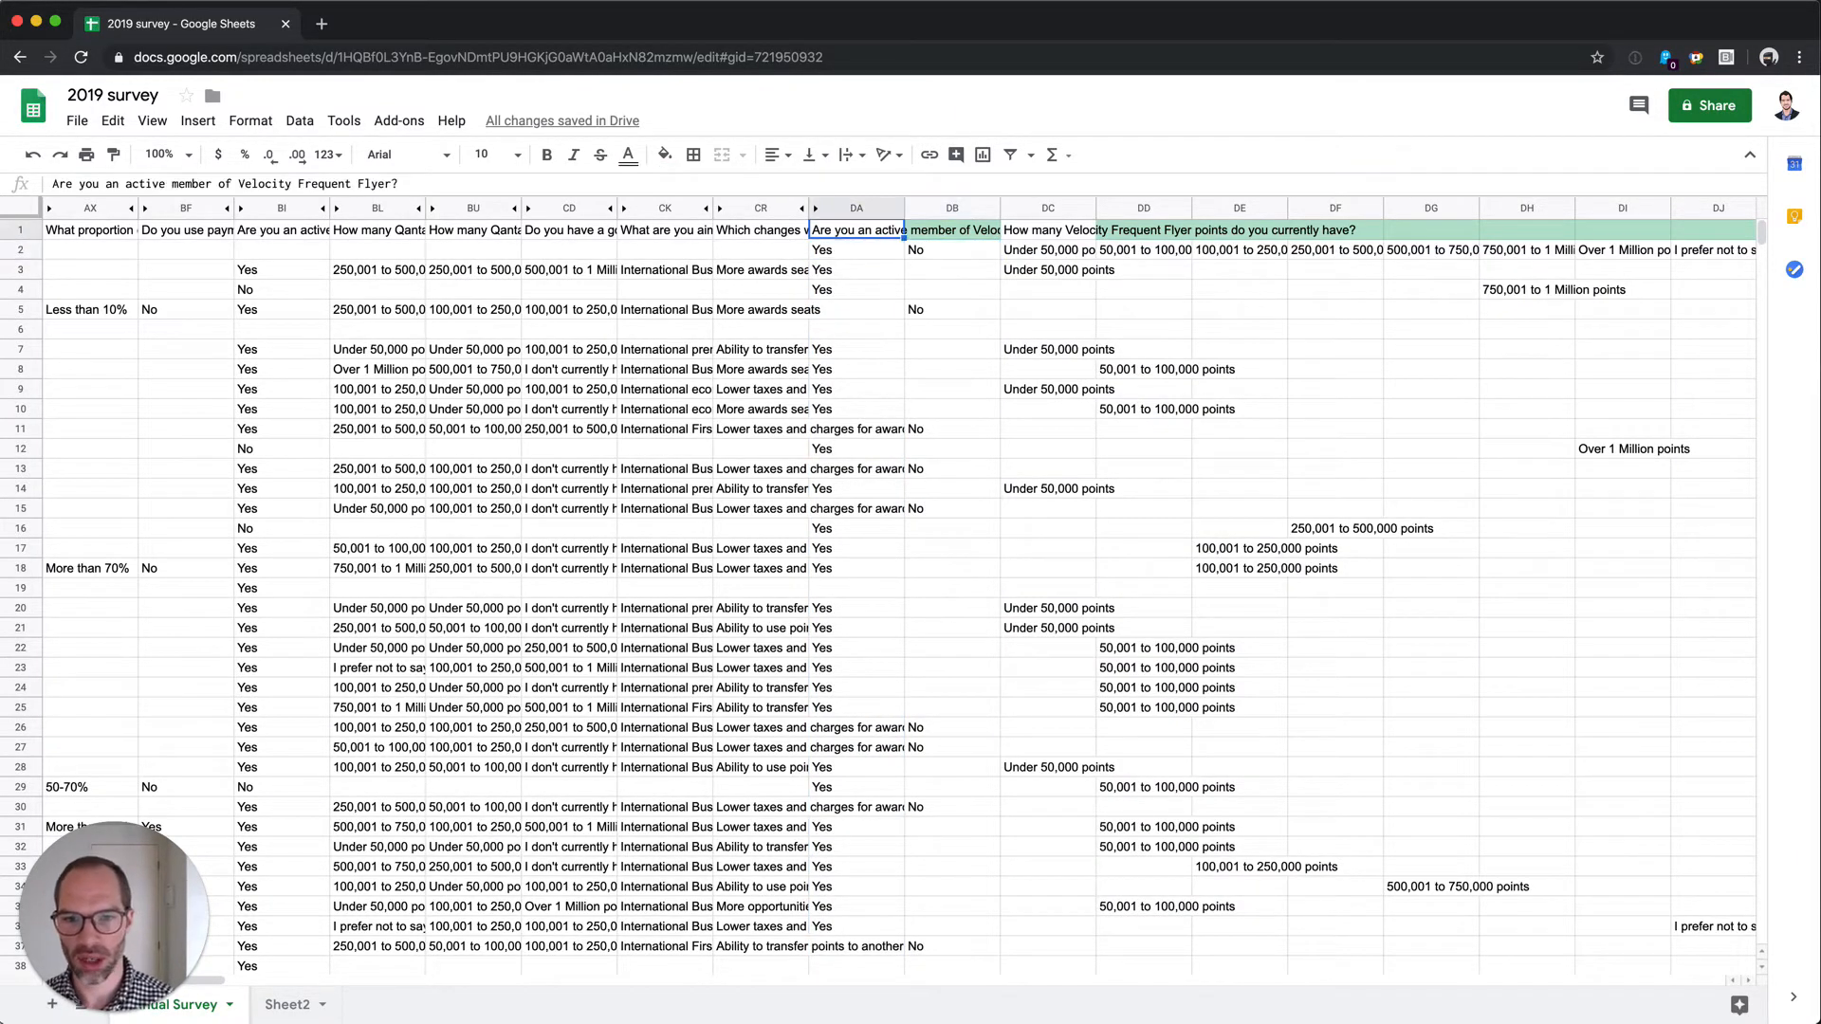
click(865, 209)
right_click(865, 211)
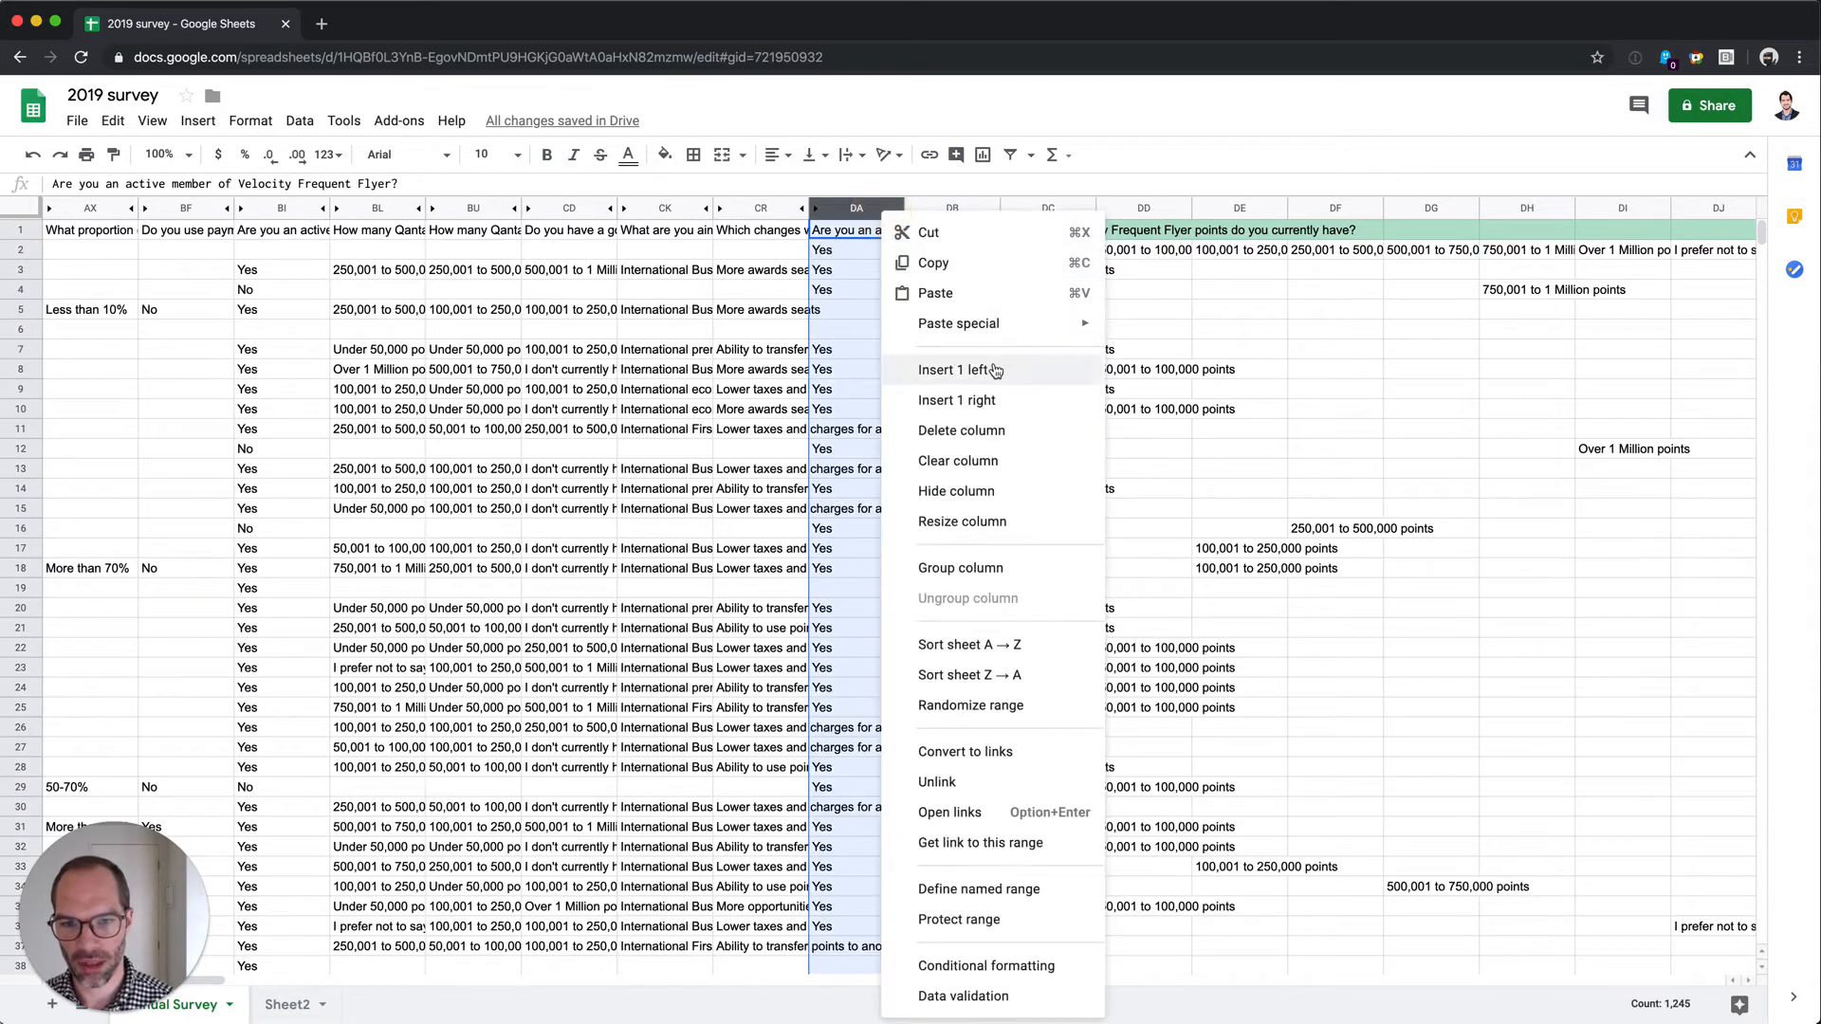
click(994, 367)
Copy the IFERROR/QUERY/transpose formula from BI3 into DA3 so it reads the two answer columns DB3:DC3.
click(866, 250)
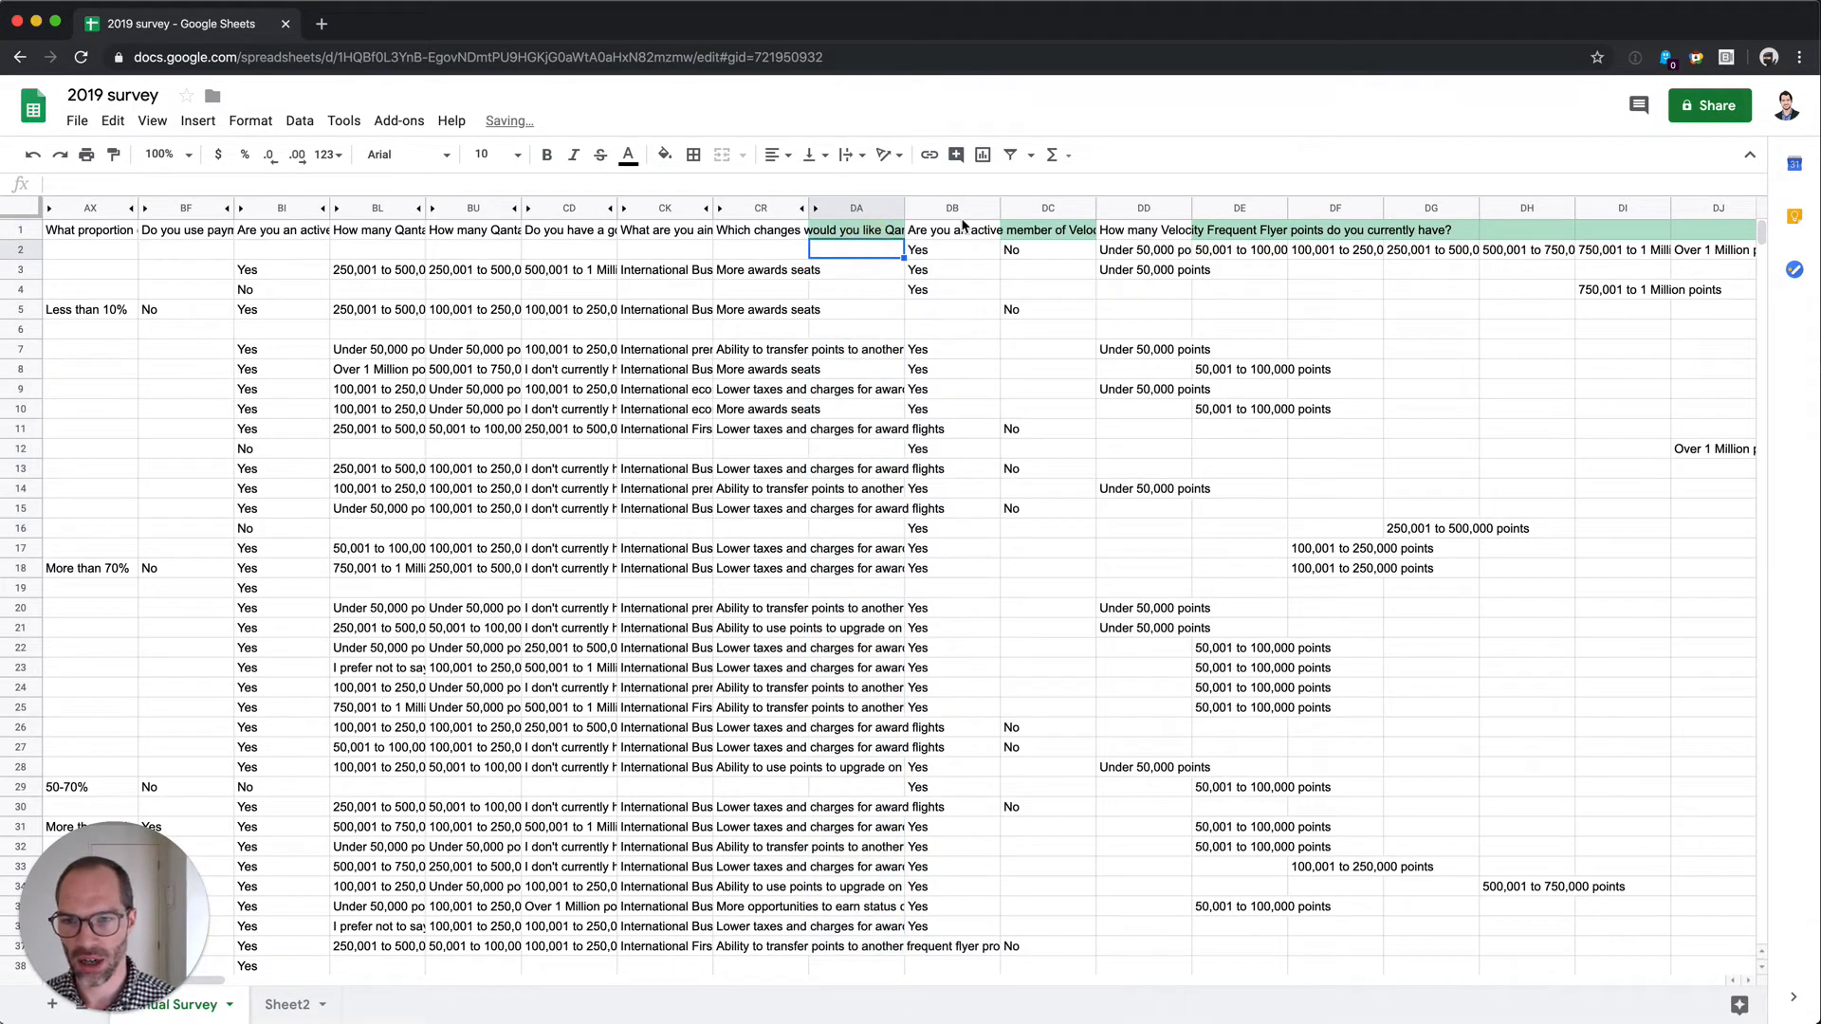
key(Up)
key(Left)
key(Left)
key(Left)
key(Left)
key(Left)
key(Left)
key(Down)
key(Down)
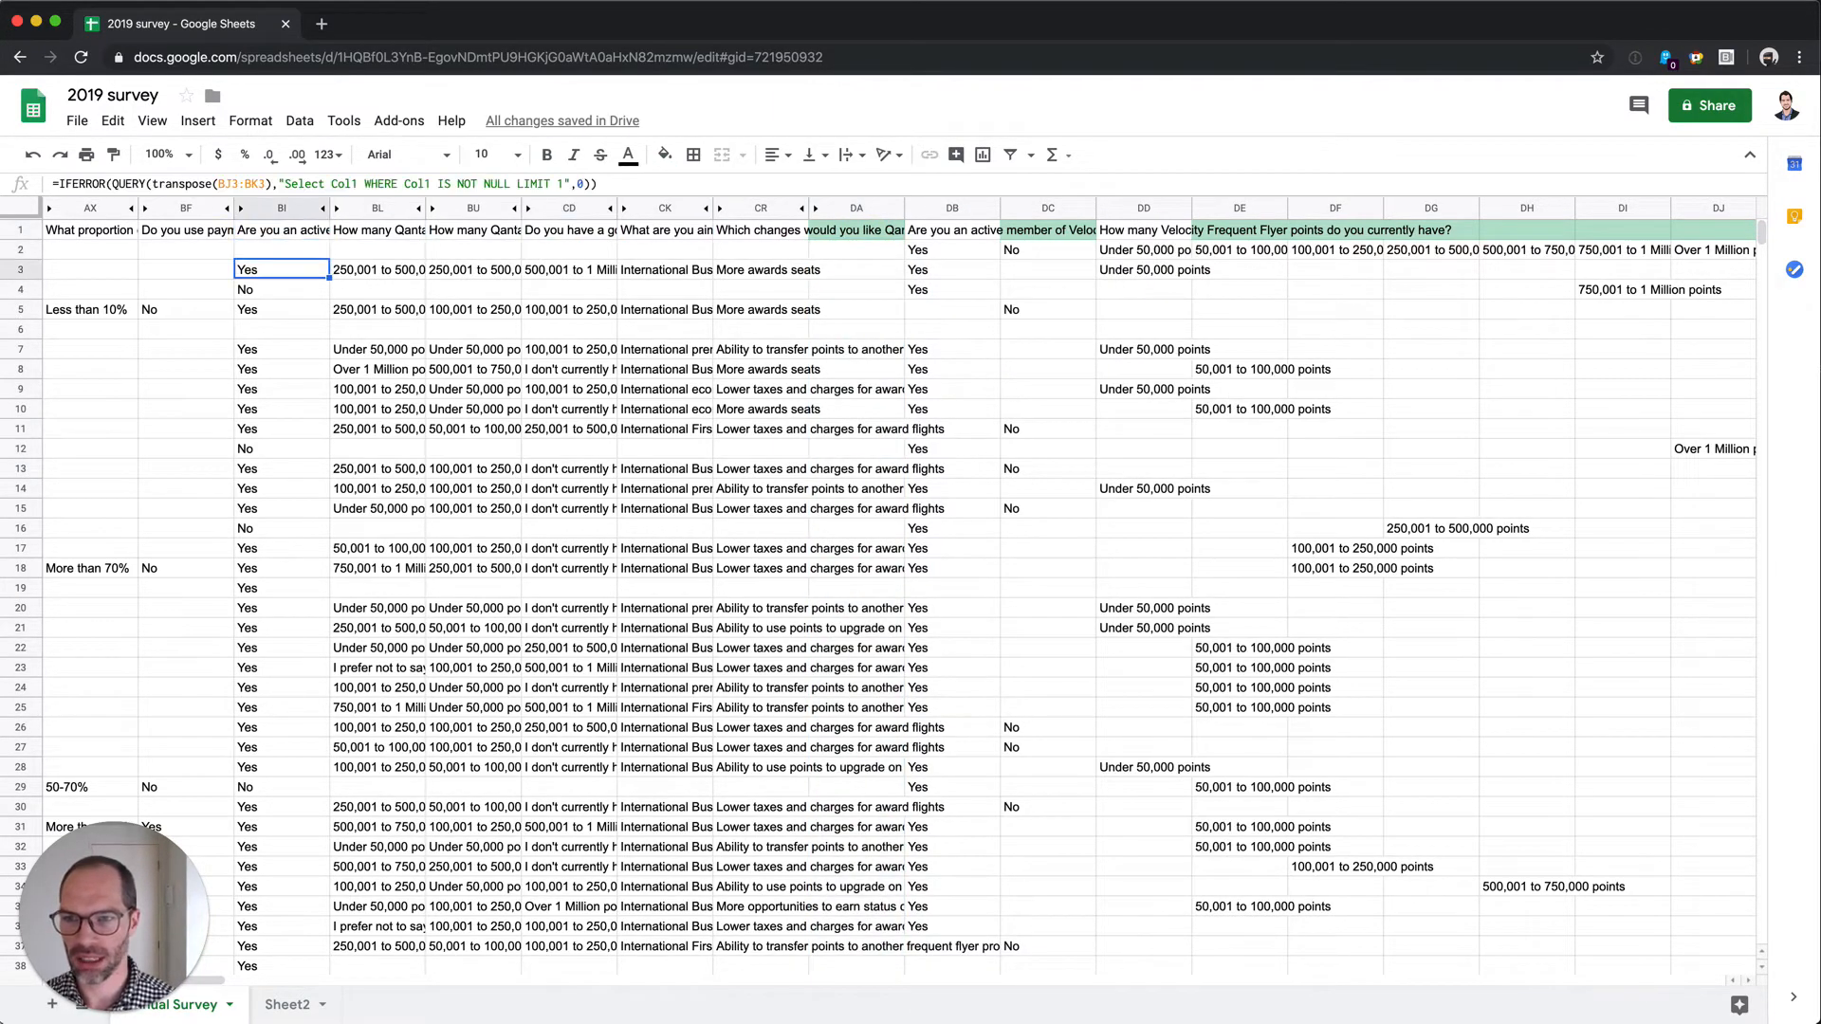
key(ctrl+c)
key(Right)
key(Right)
key(Right)
key(Right)
key(Right)
key(Right)
key(Right)
key(Right)
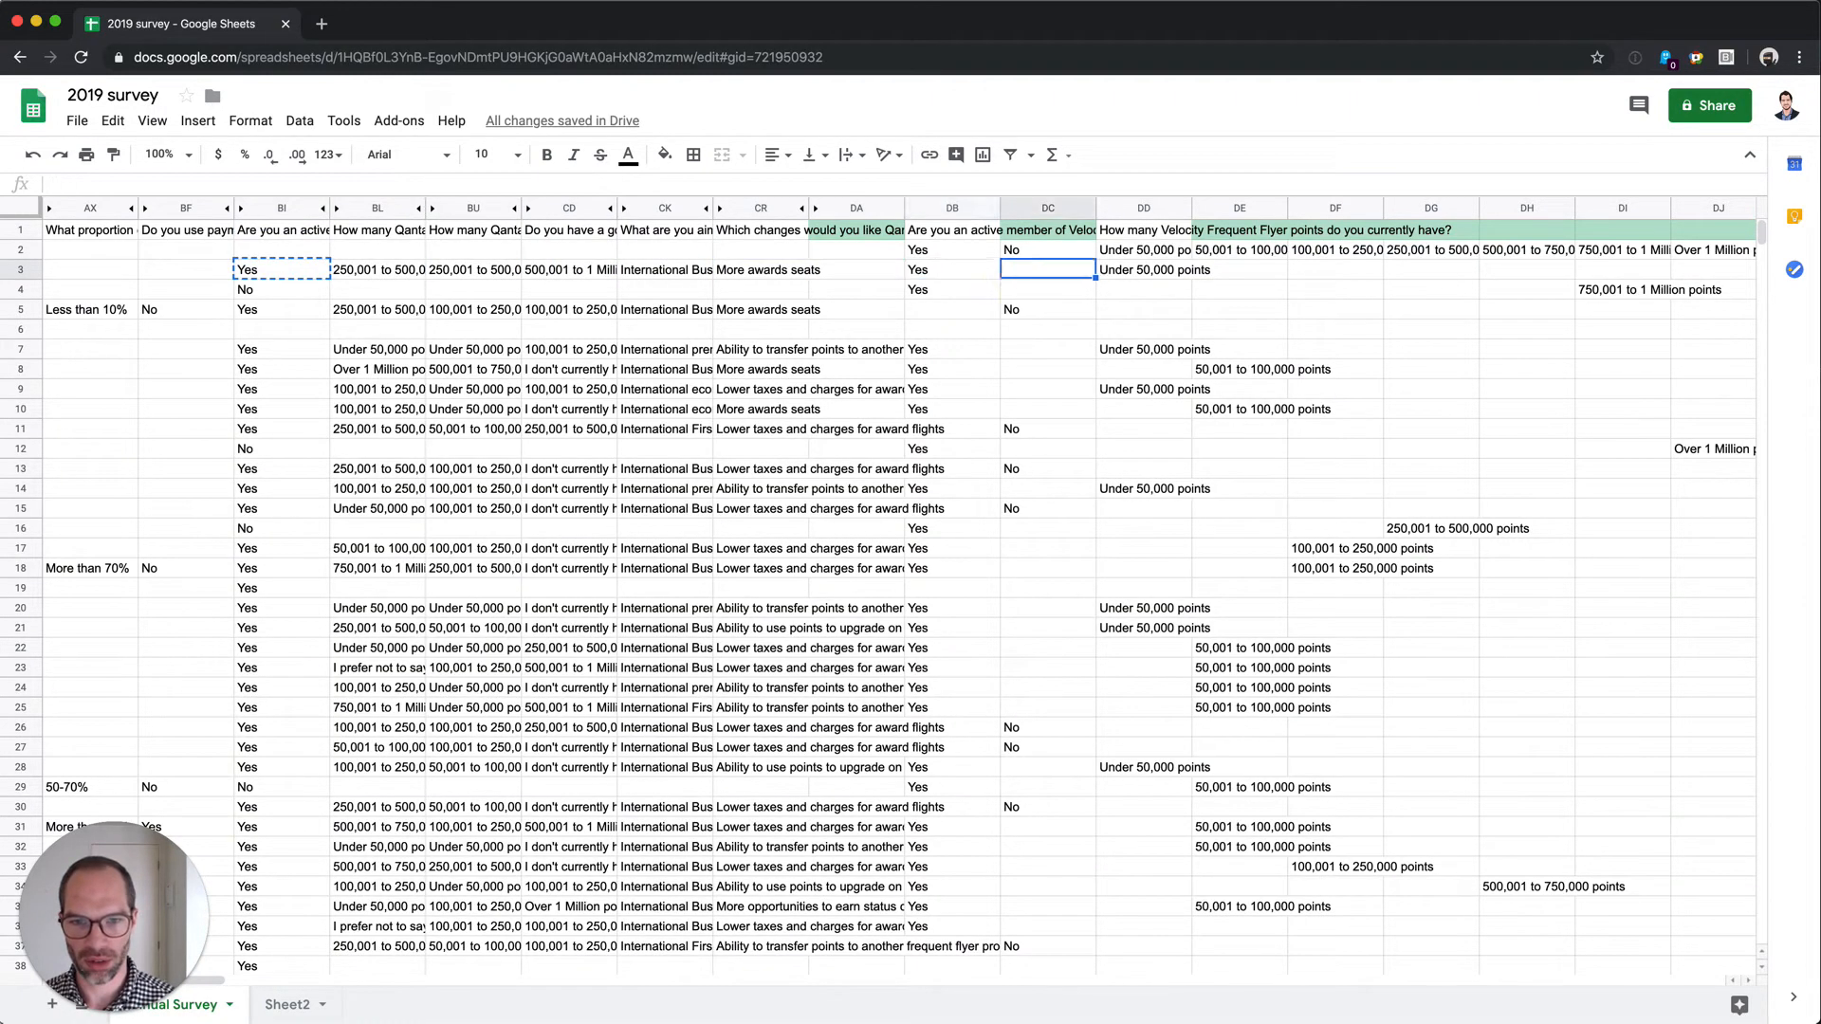
key(Left)
key(Up)
key(Up)
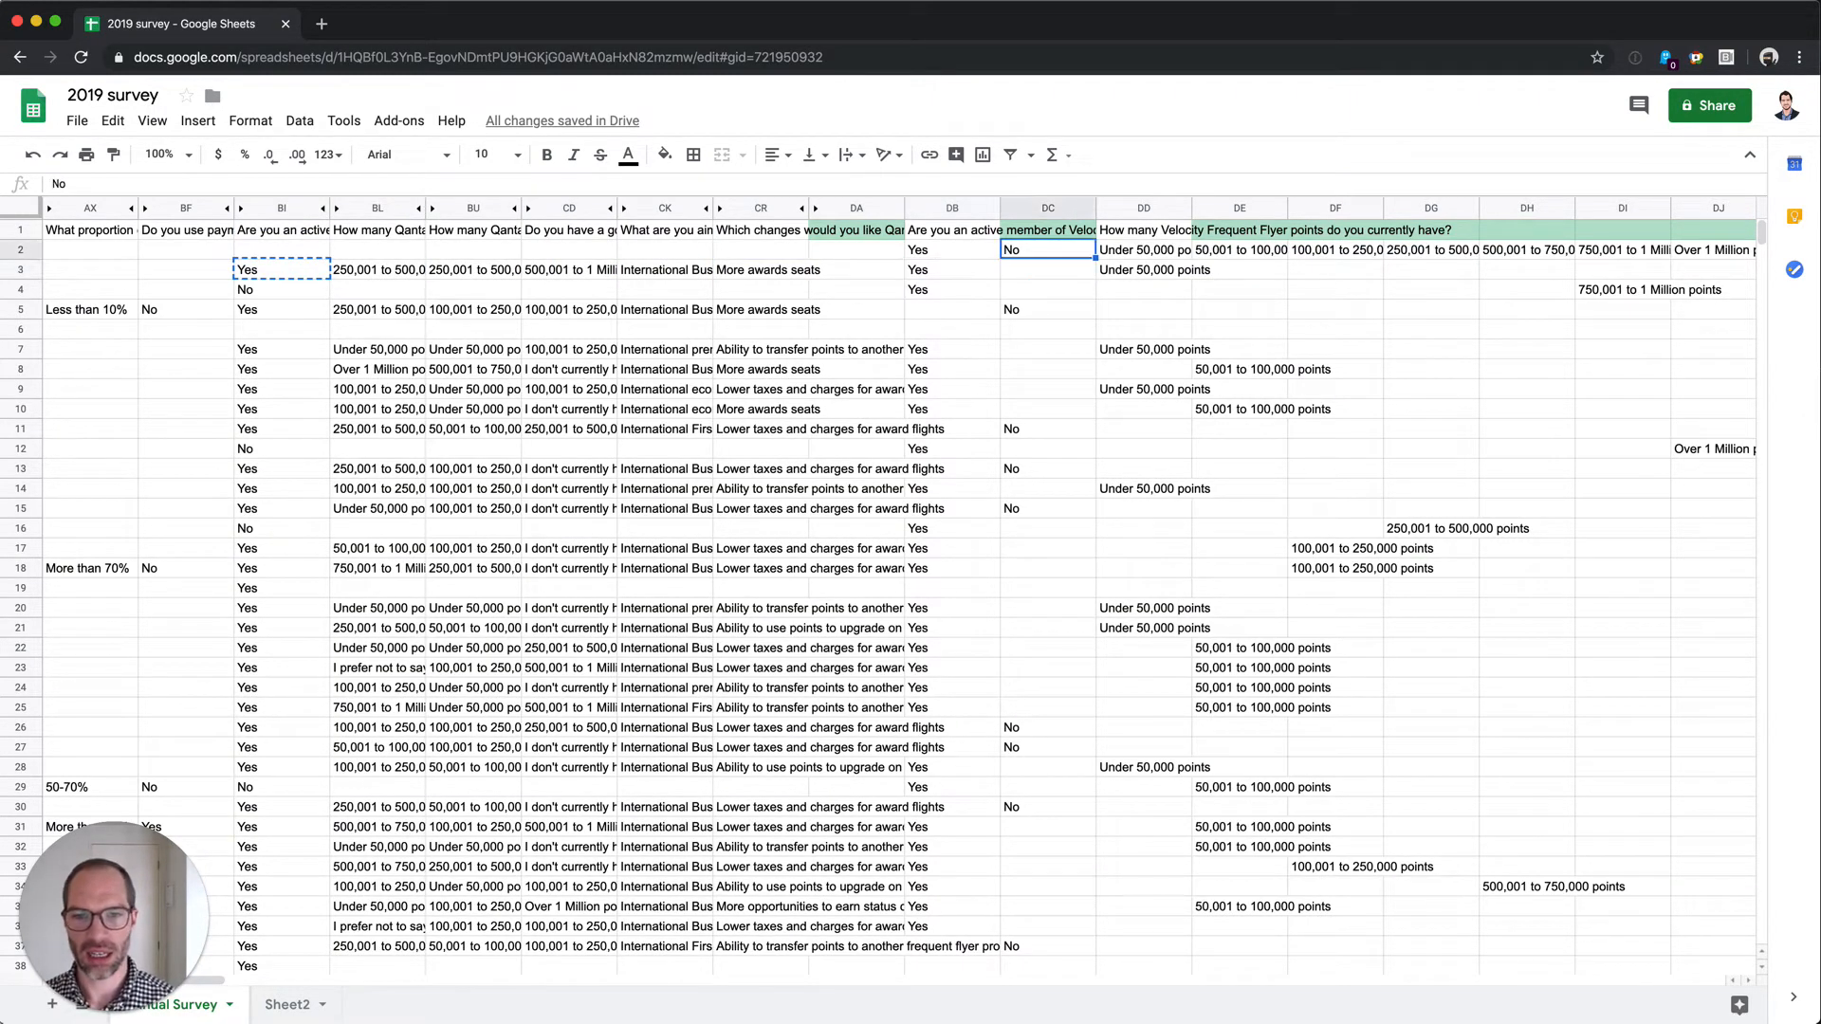
key(Left)
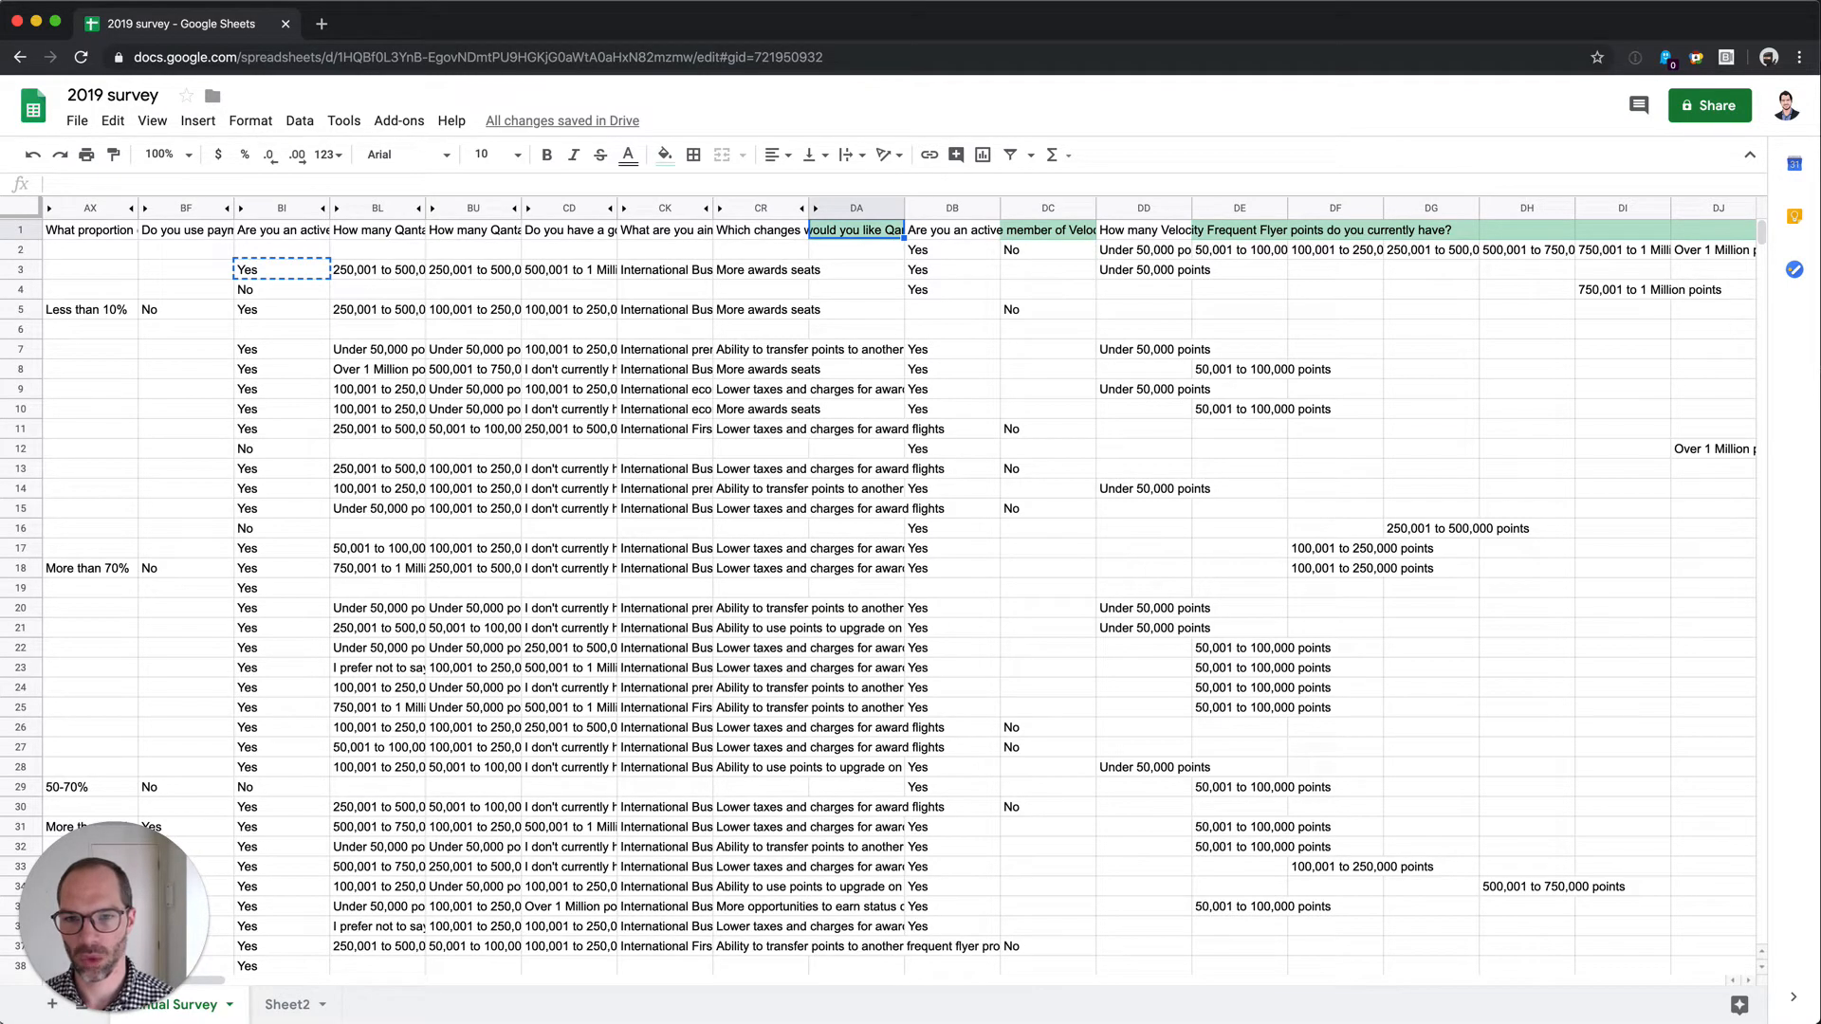
key(Down)
key(Down)
key(ctrl+v)
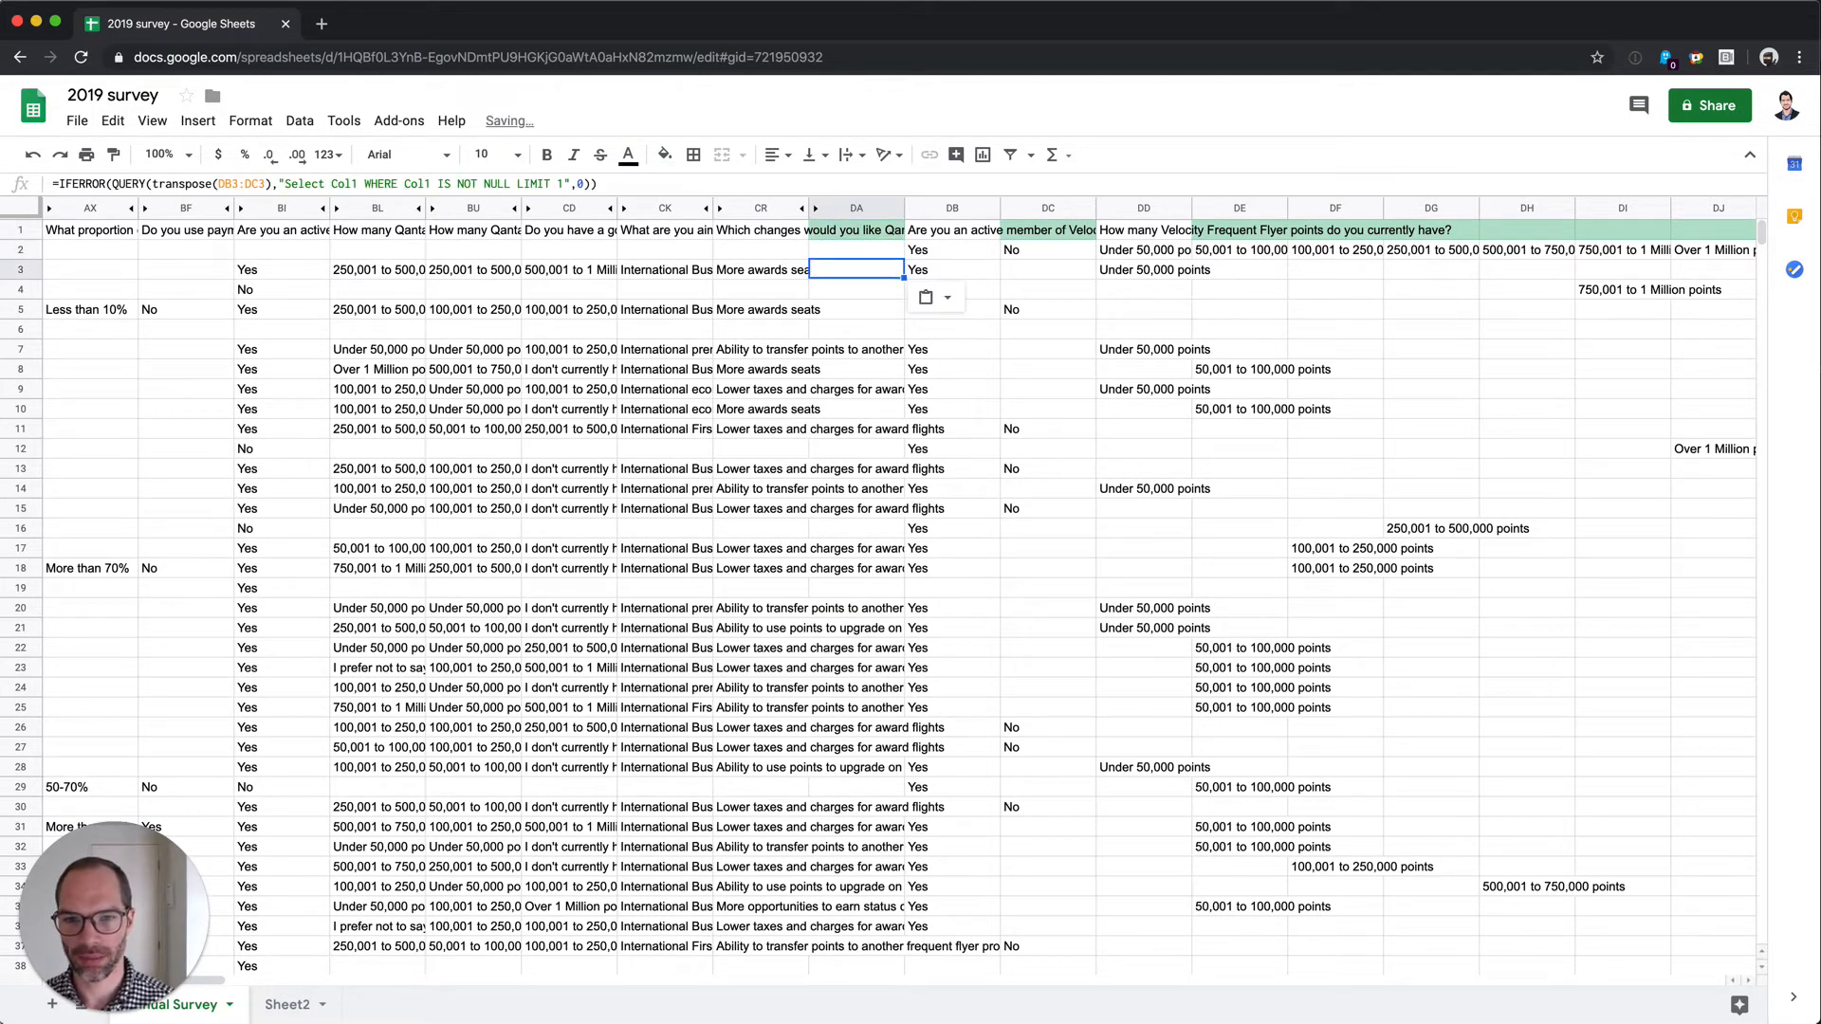
Copy the question title "Are you an active member of Velocity Frequent Flyer?" from DB1 into DA1.
key(Up)
key(Up)
key(ctrl+v)
key(Down)
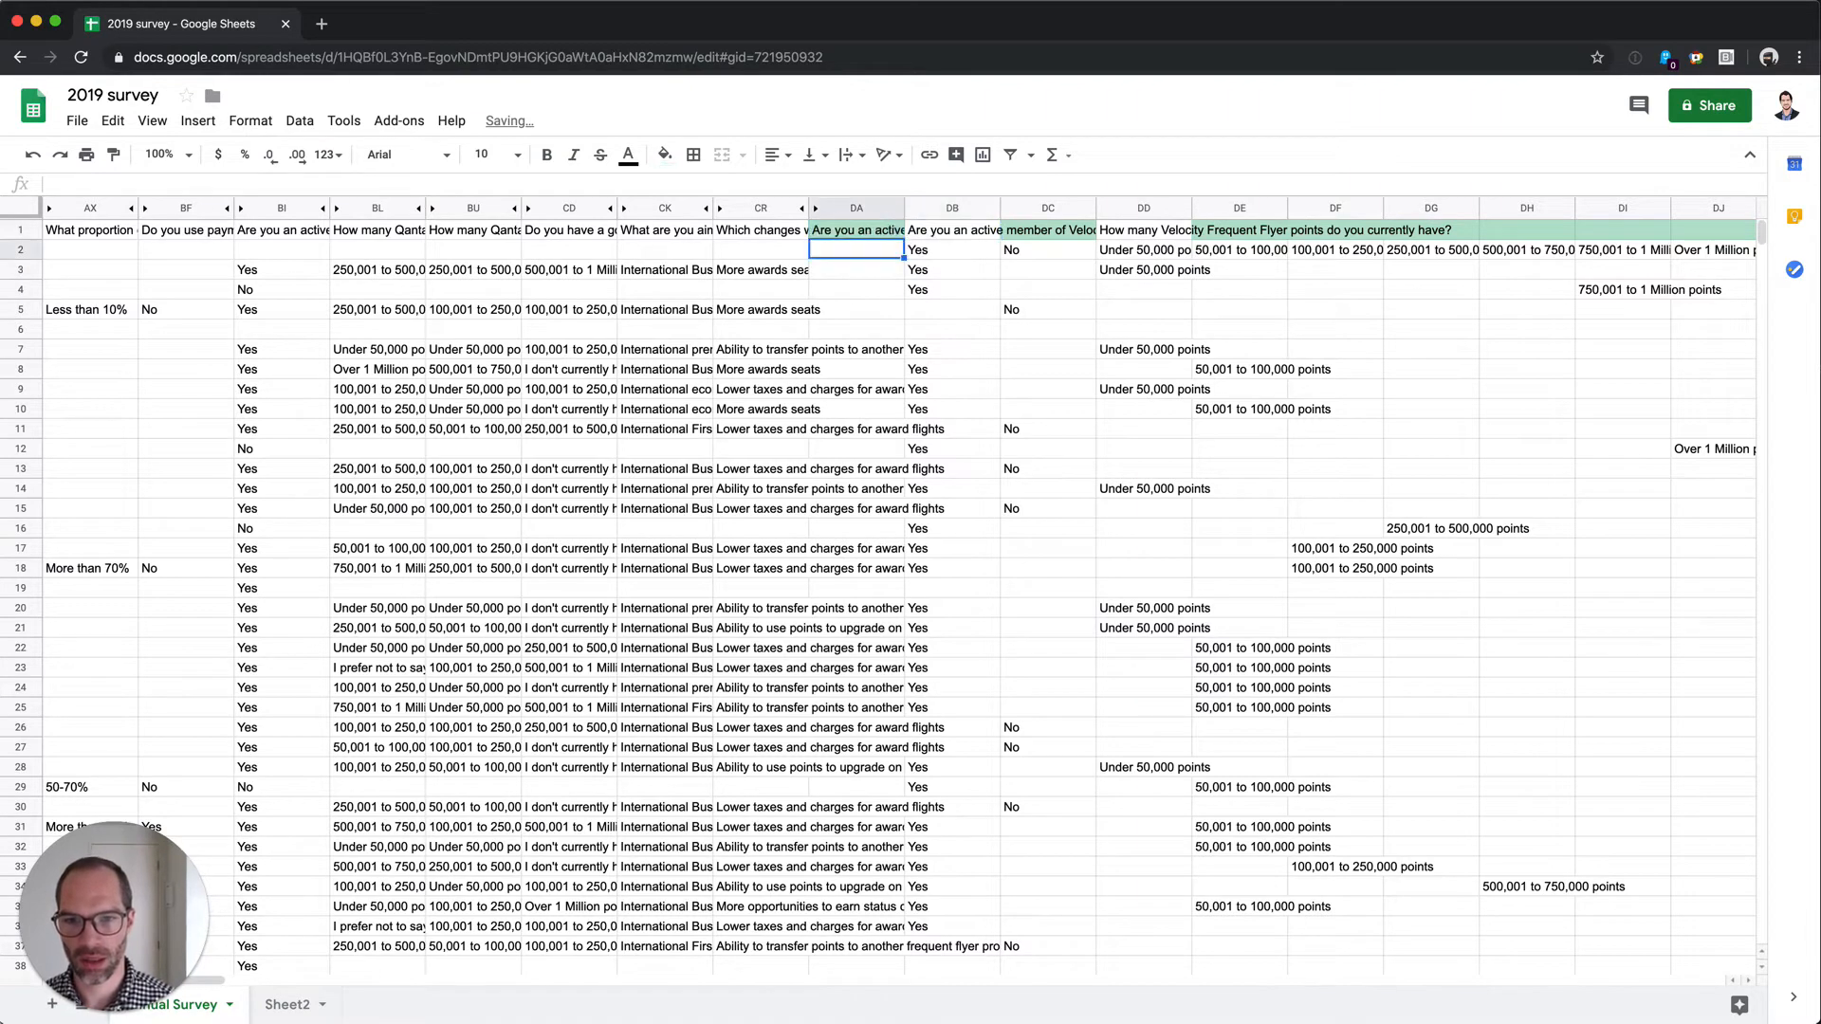
Check the cell range in the DA3 formula and fill the formula down to DA9.
key(Down)
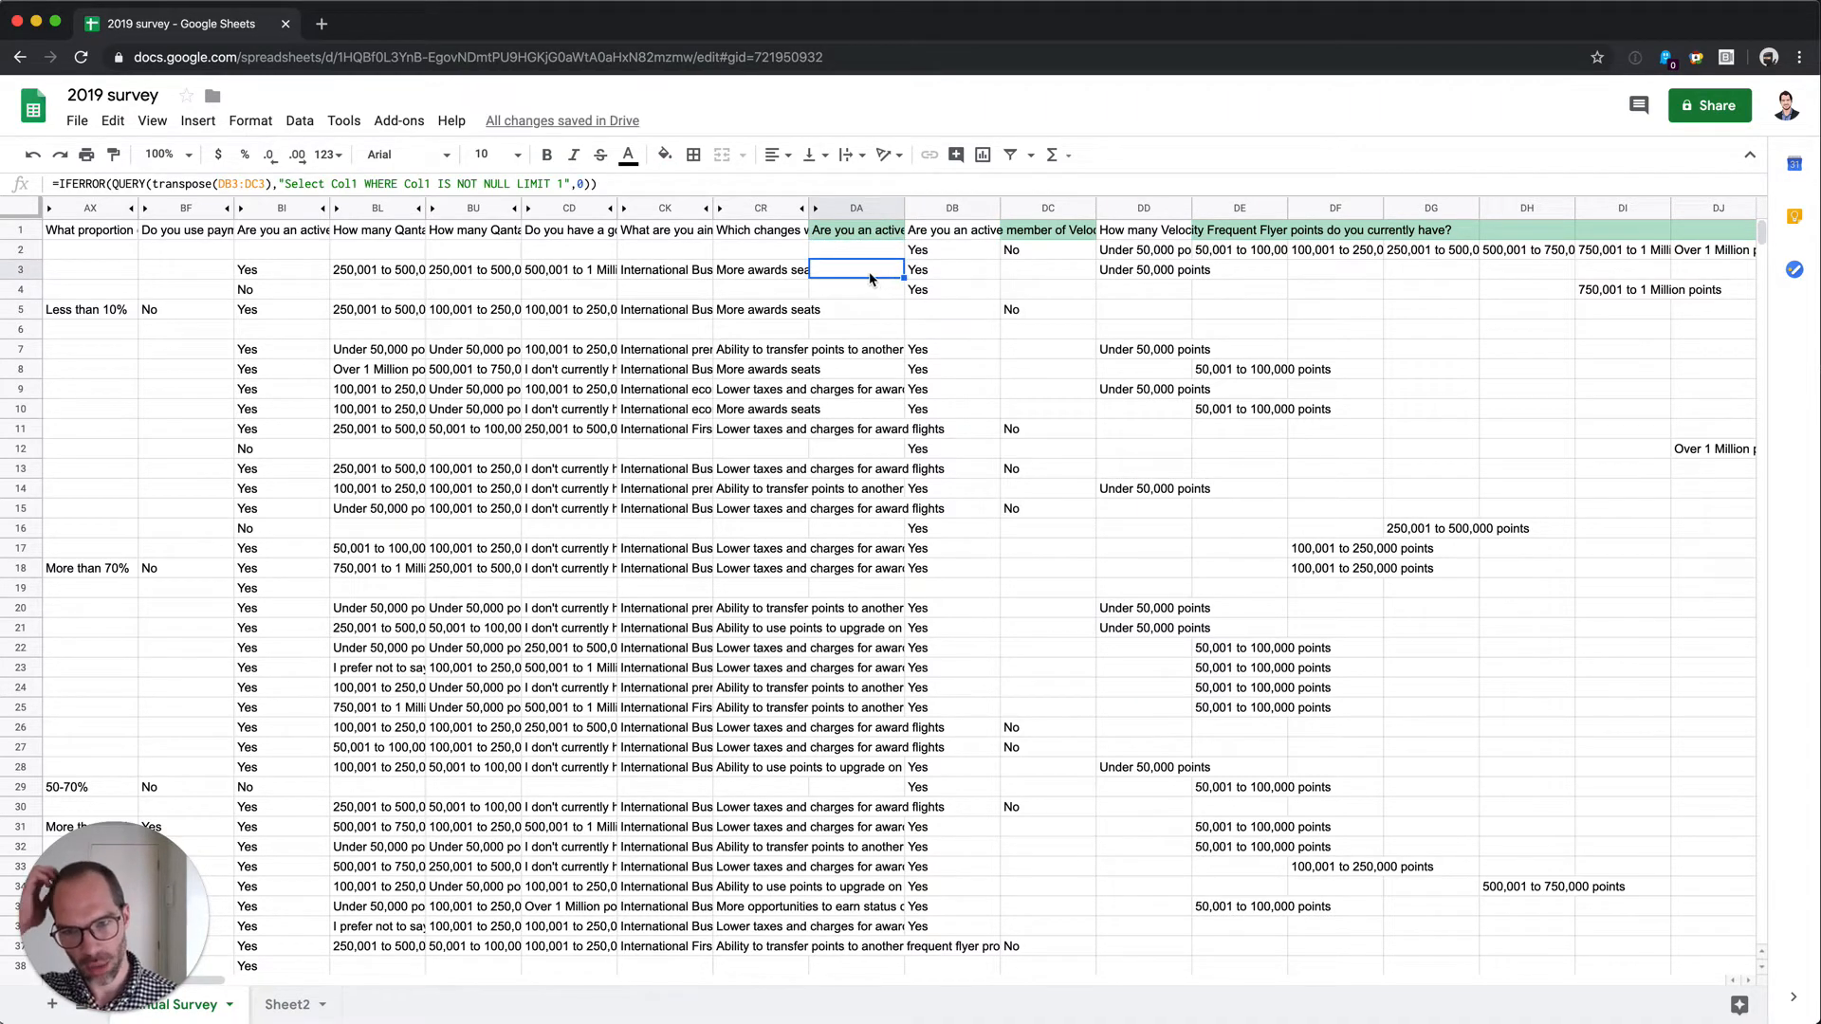
double_click(871, 270)
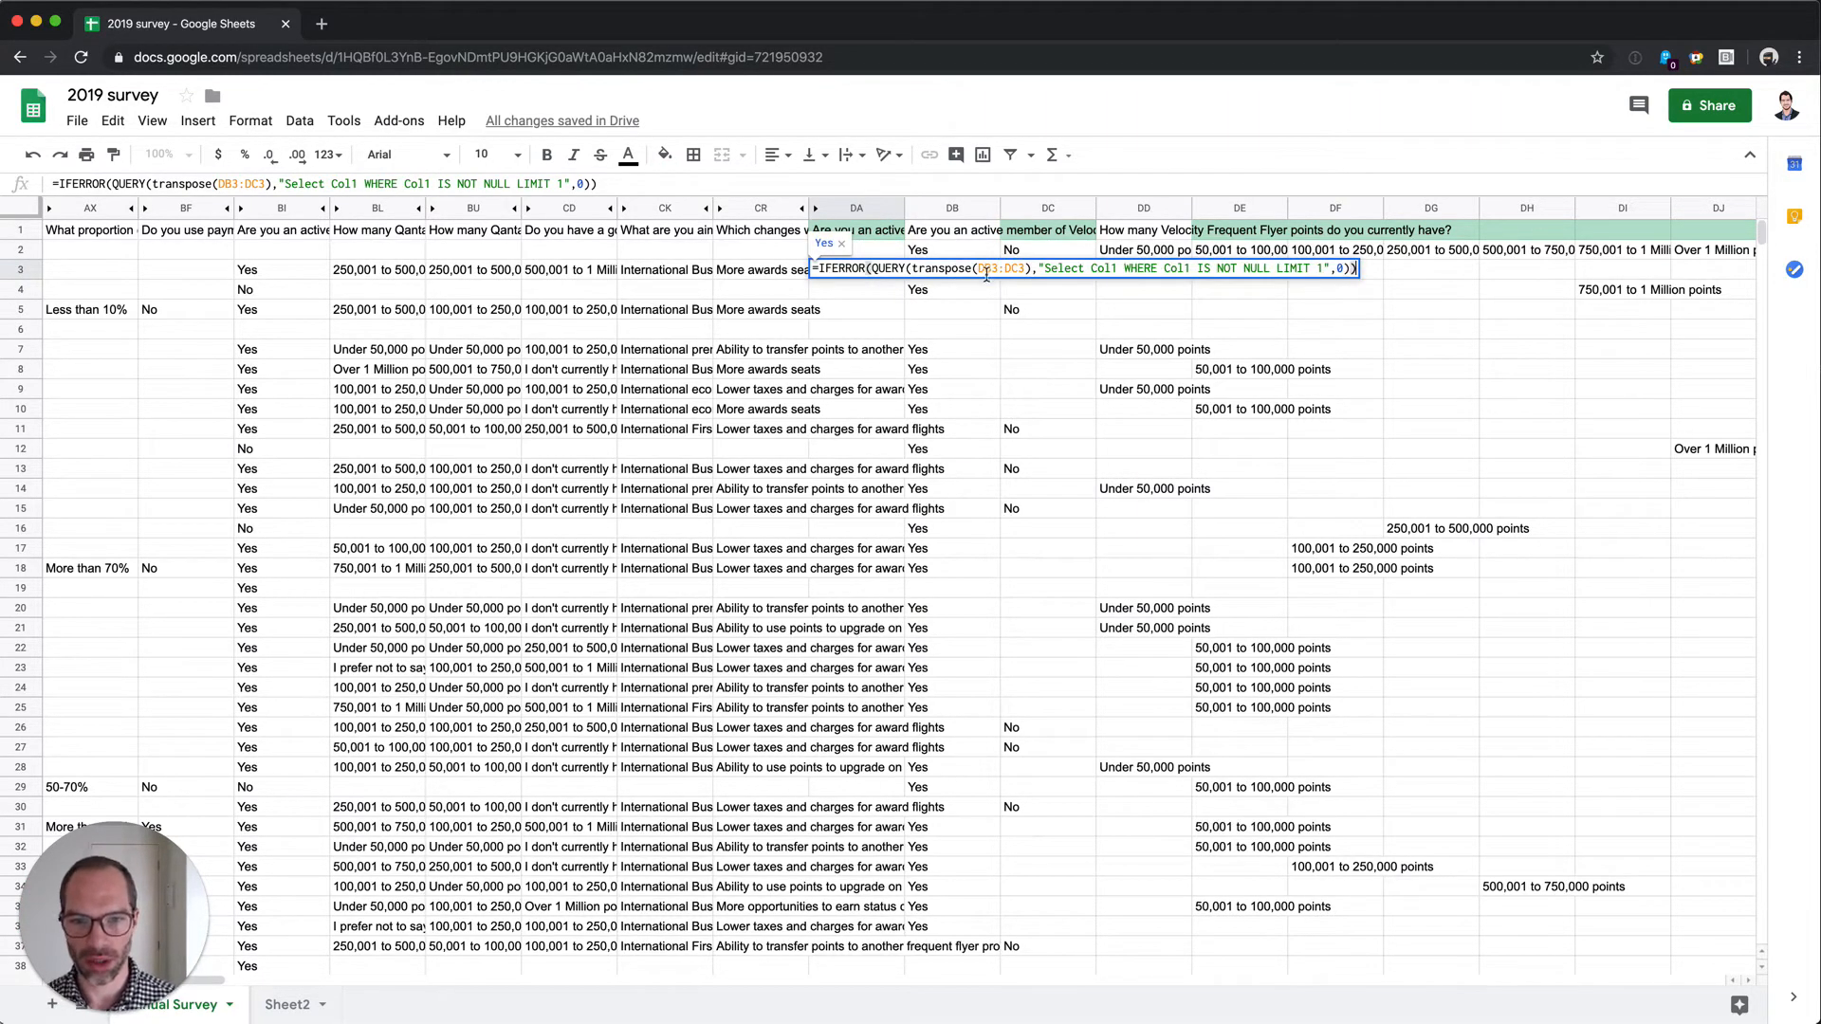
key(Escape)
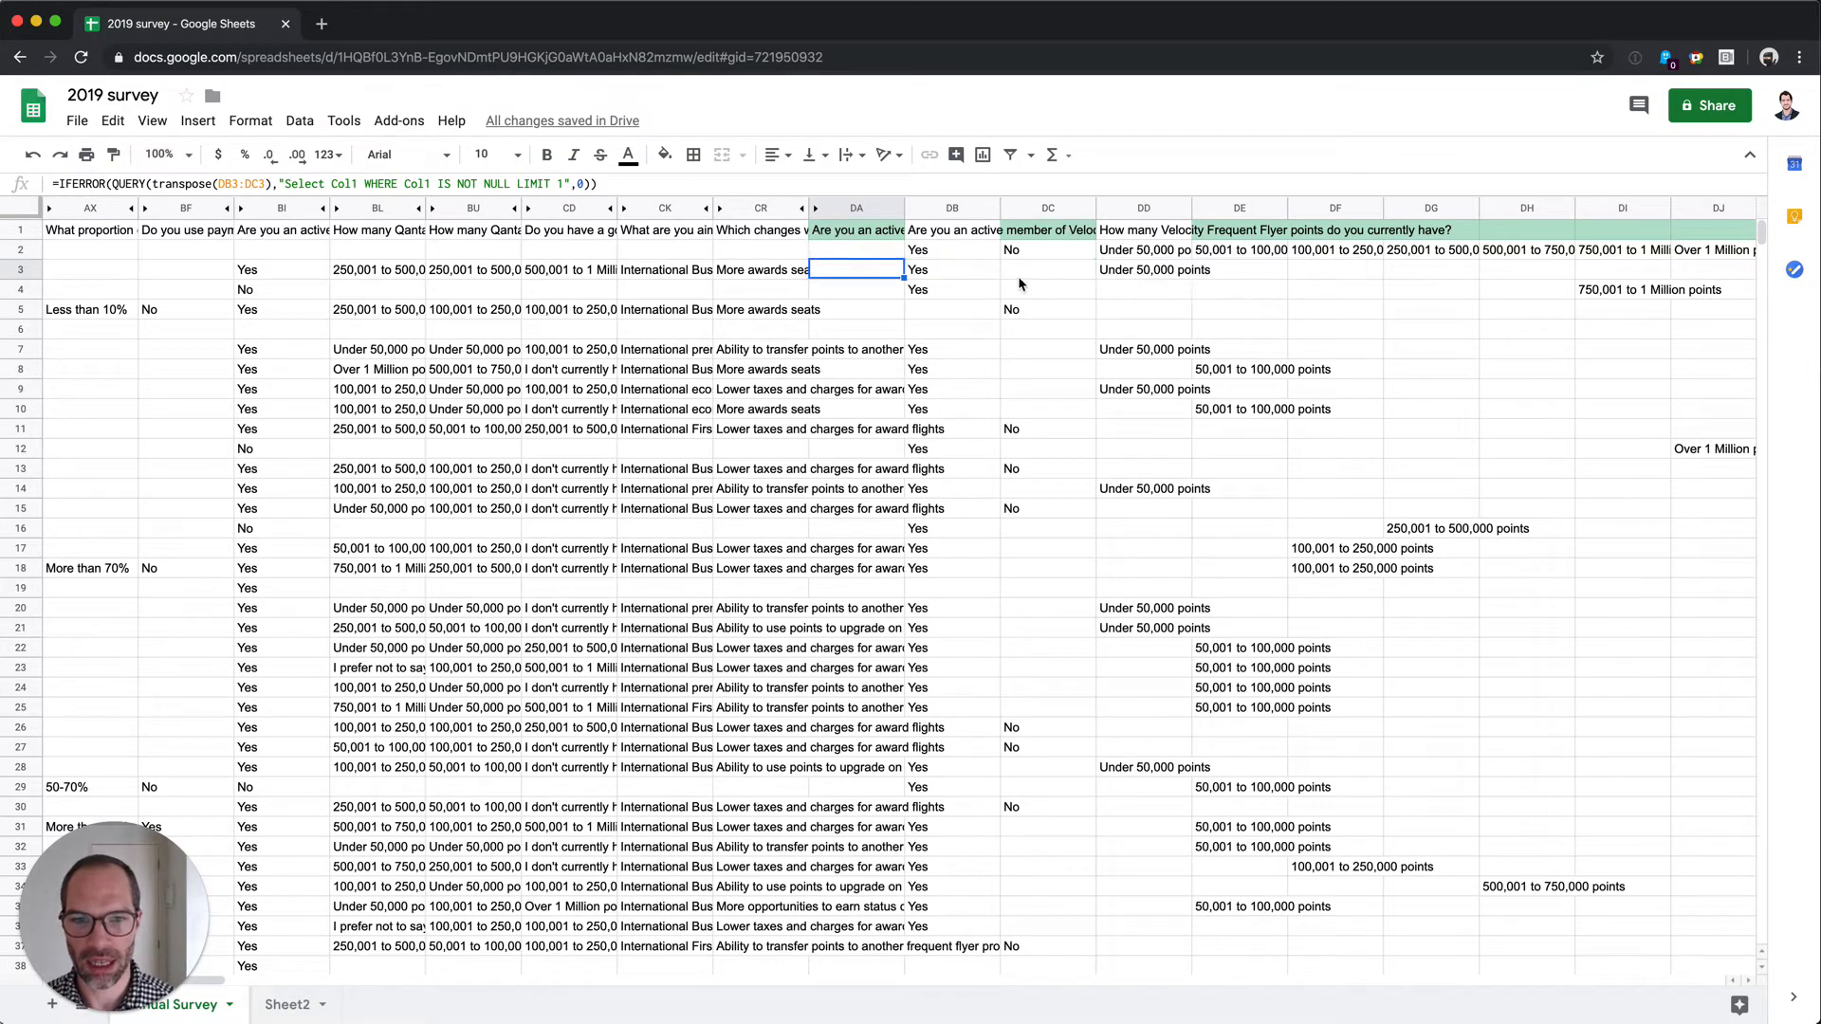
drag(903, 278, 896, 393)
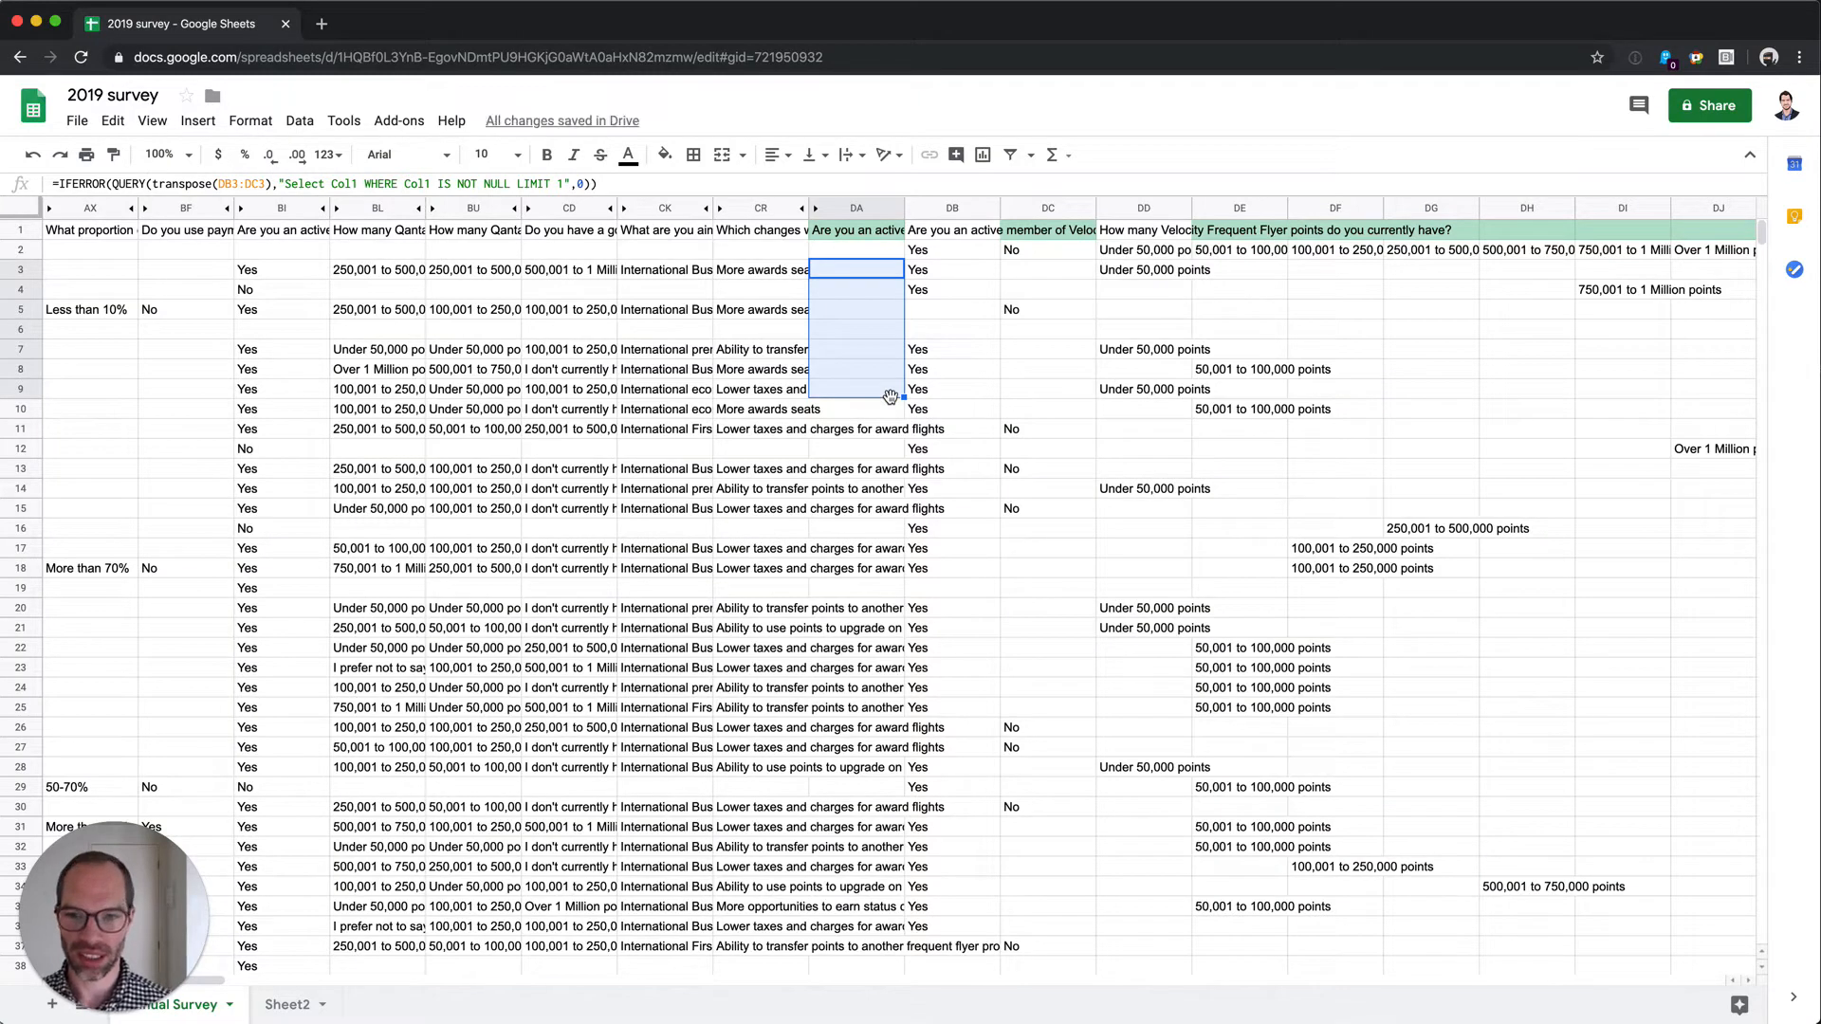
Compare the new column DA and its title with the original Velocity membership answers in columns DB and DC.
click(773, 270)
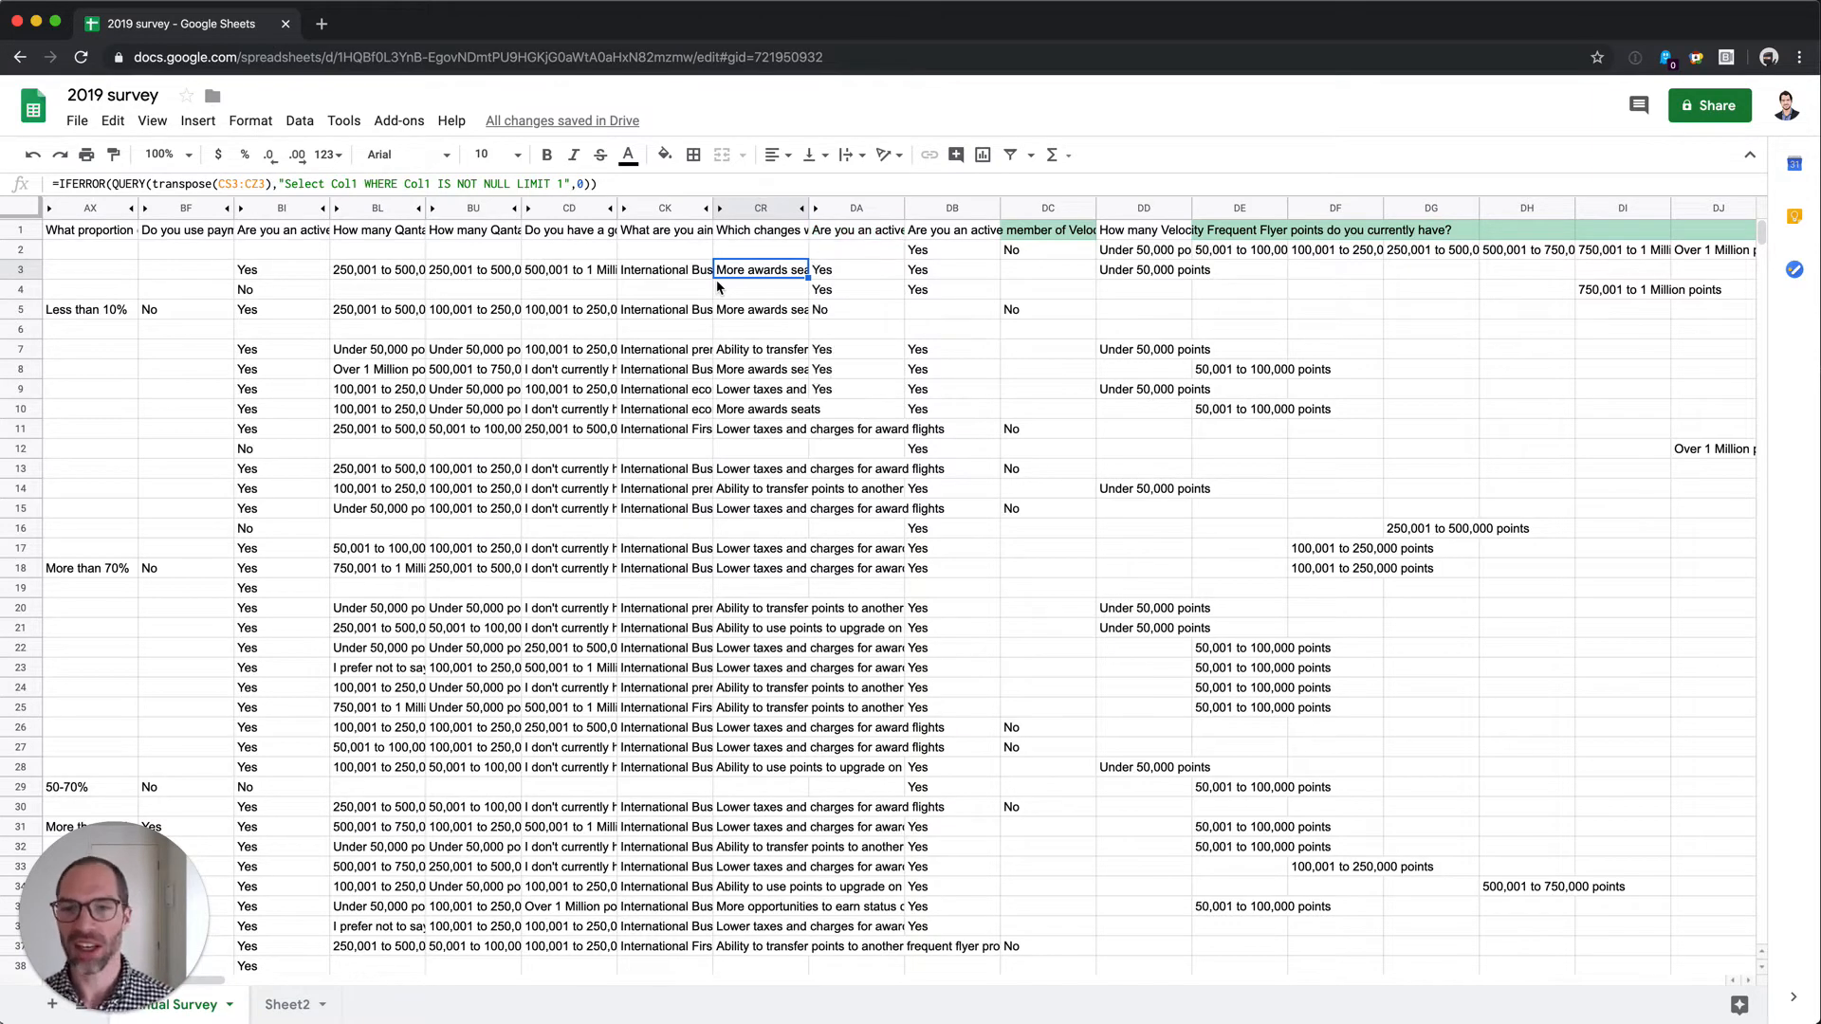
click(844, 271)
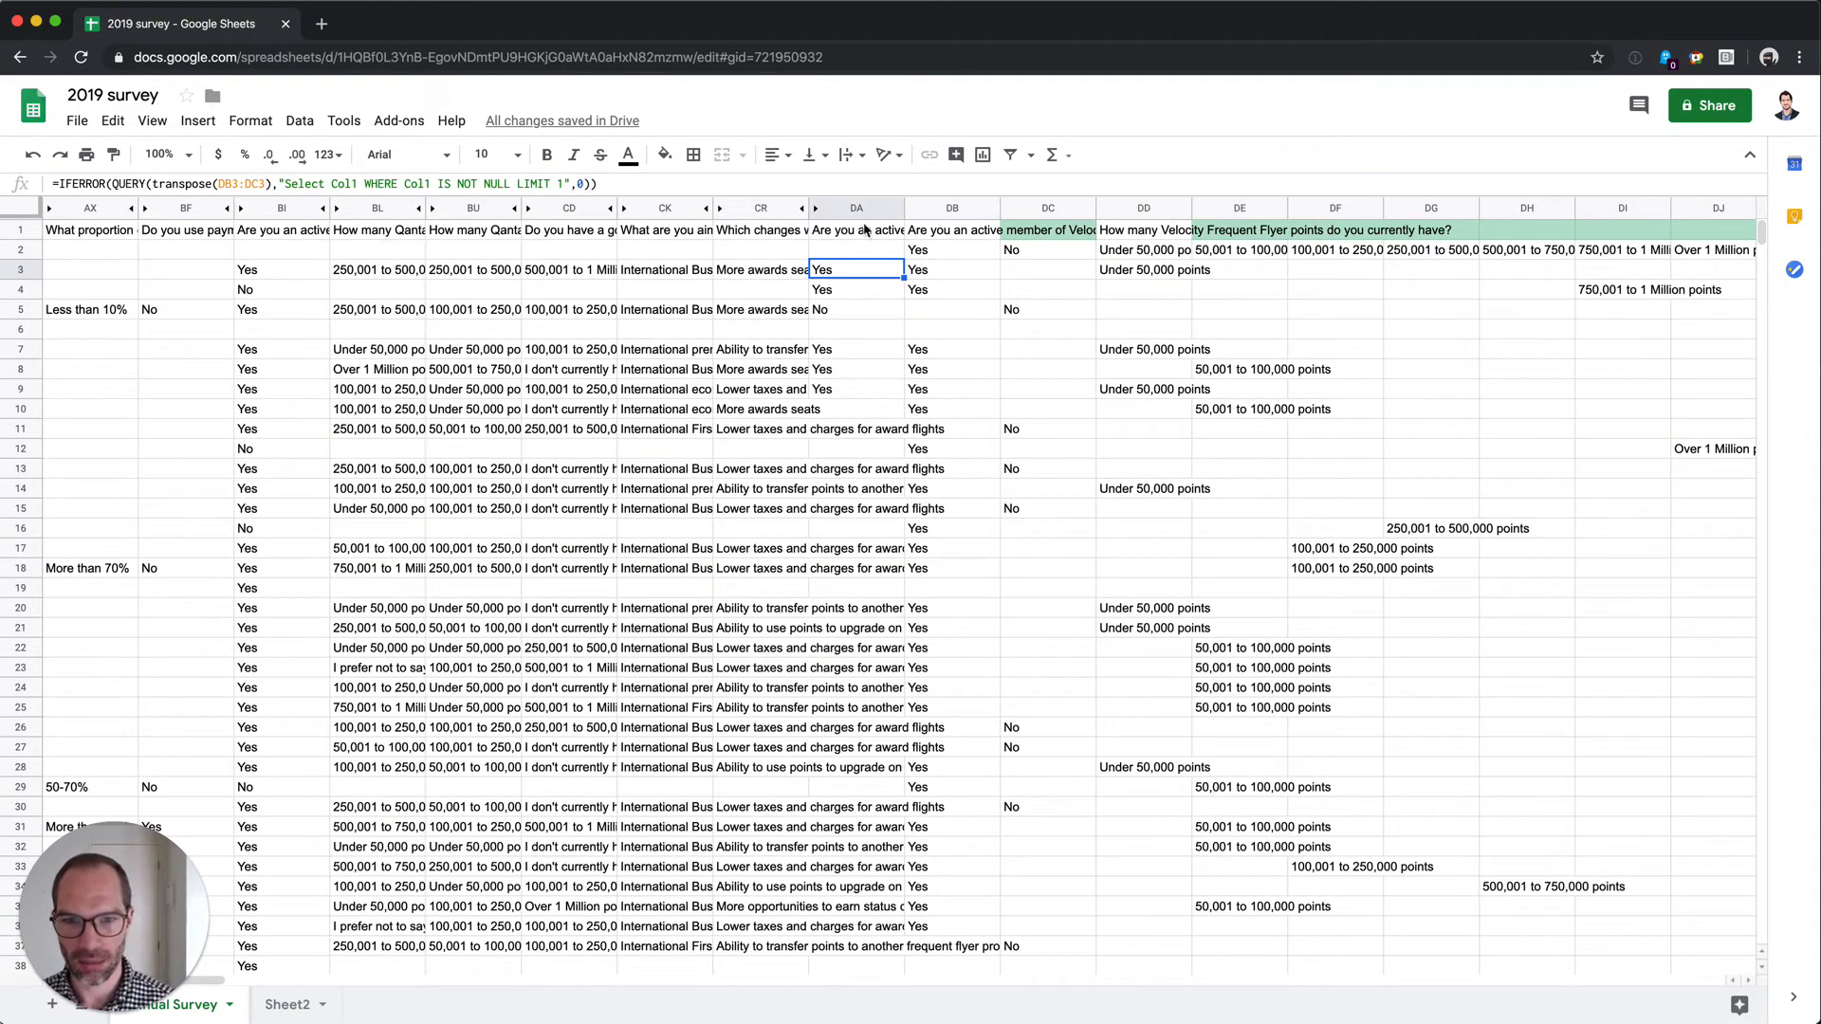
click(865, 232)
click(953, 235)
drag(947, 249, 1003, 208)
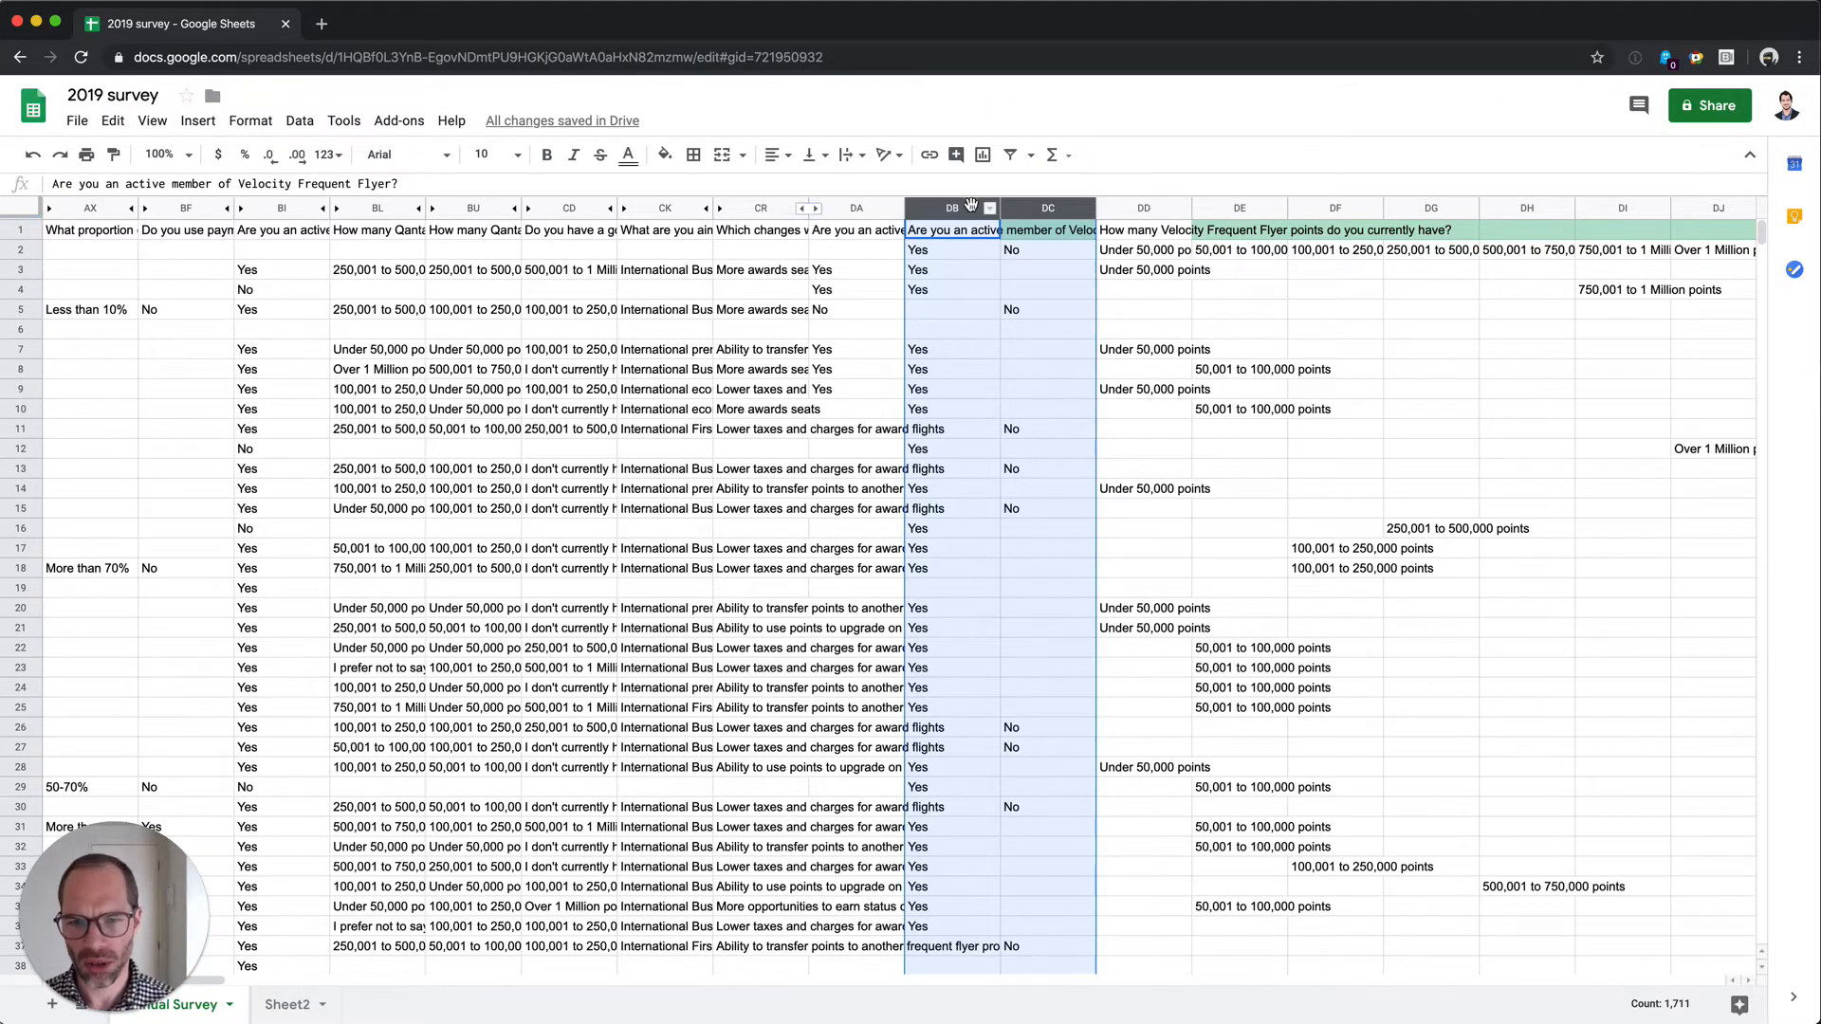
click(974, 270)
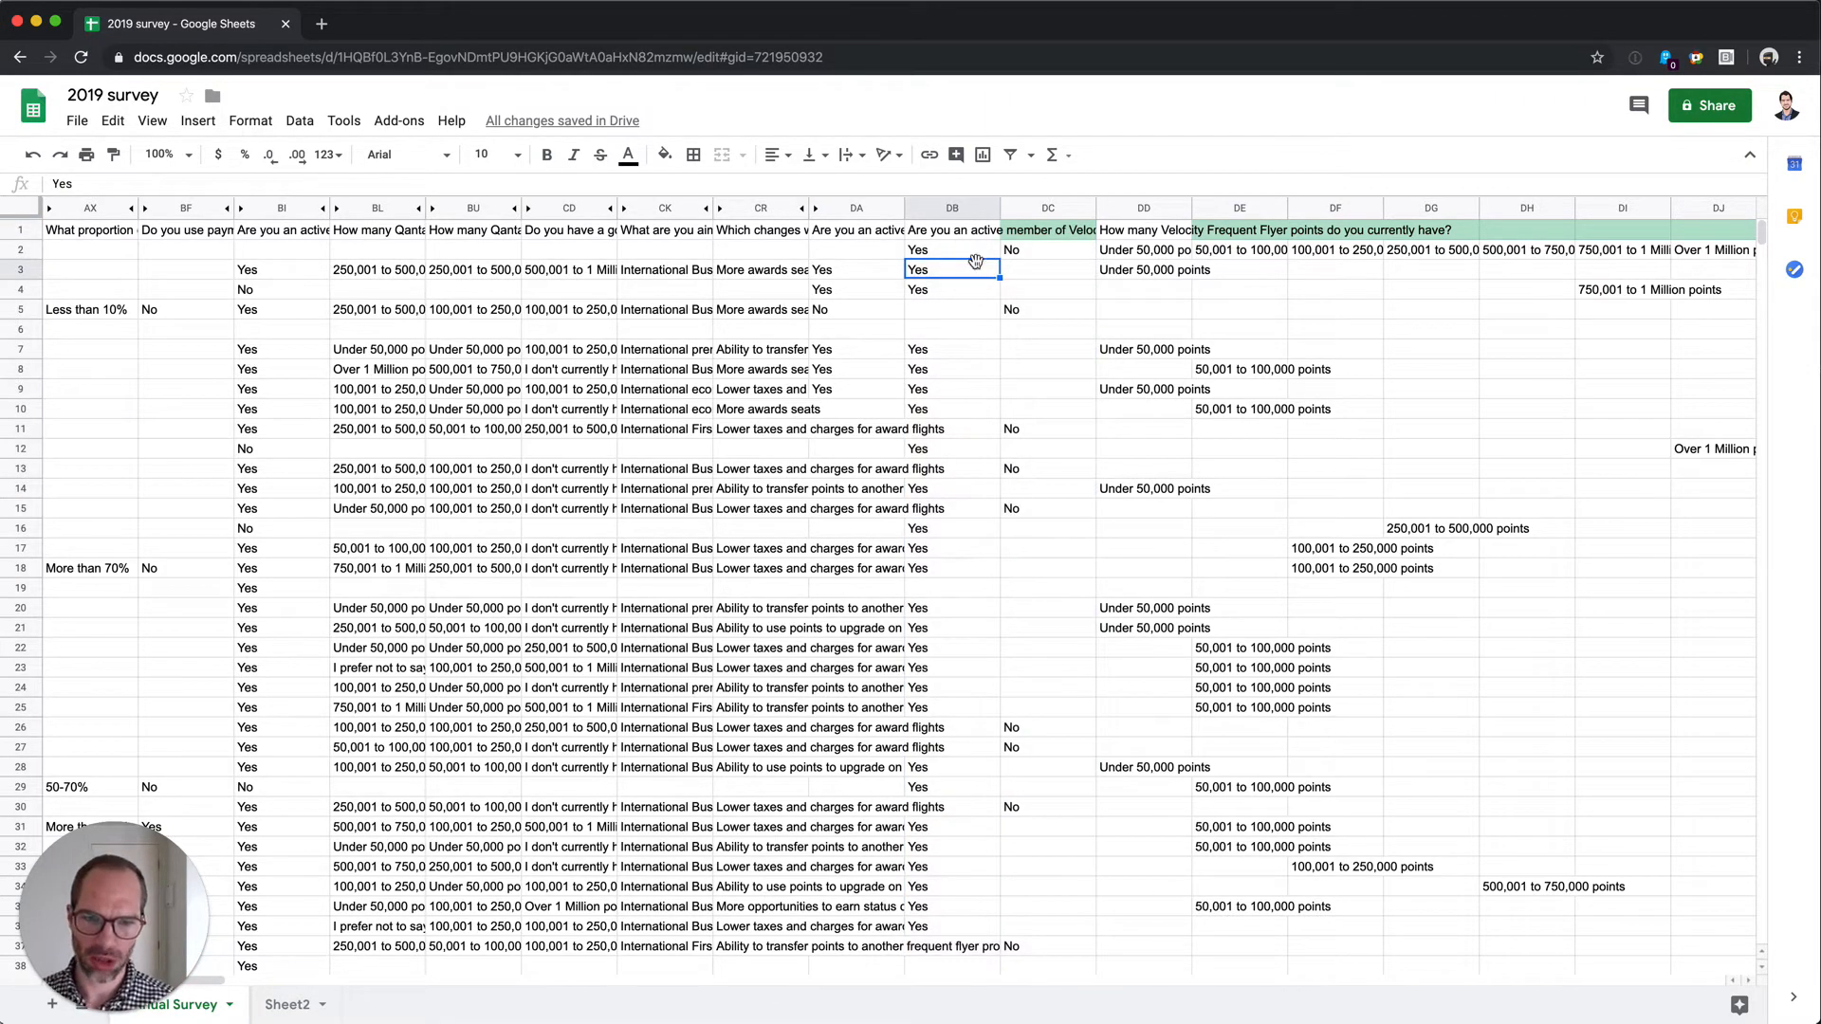
click(1051, 234)
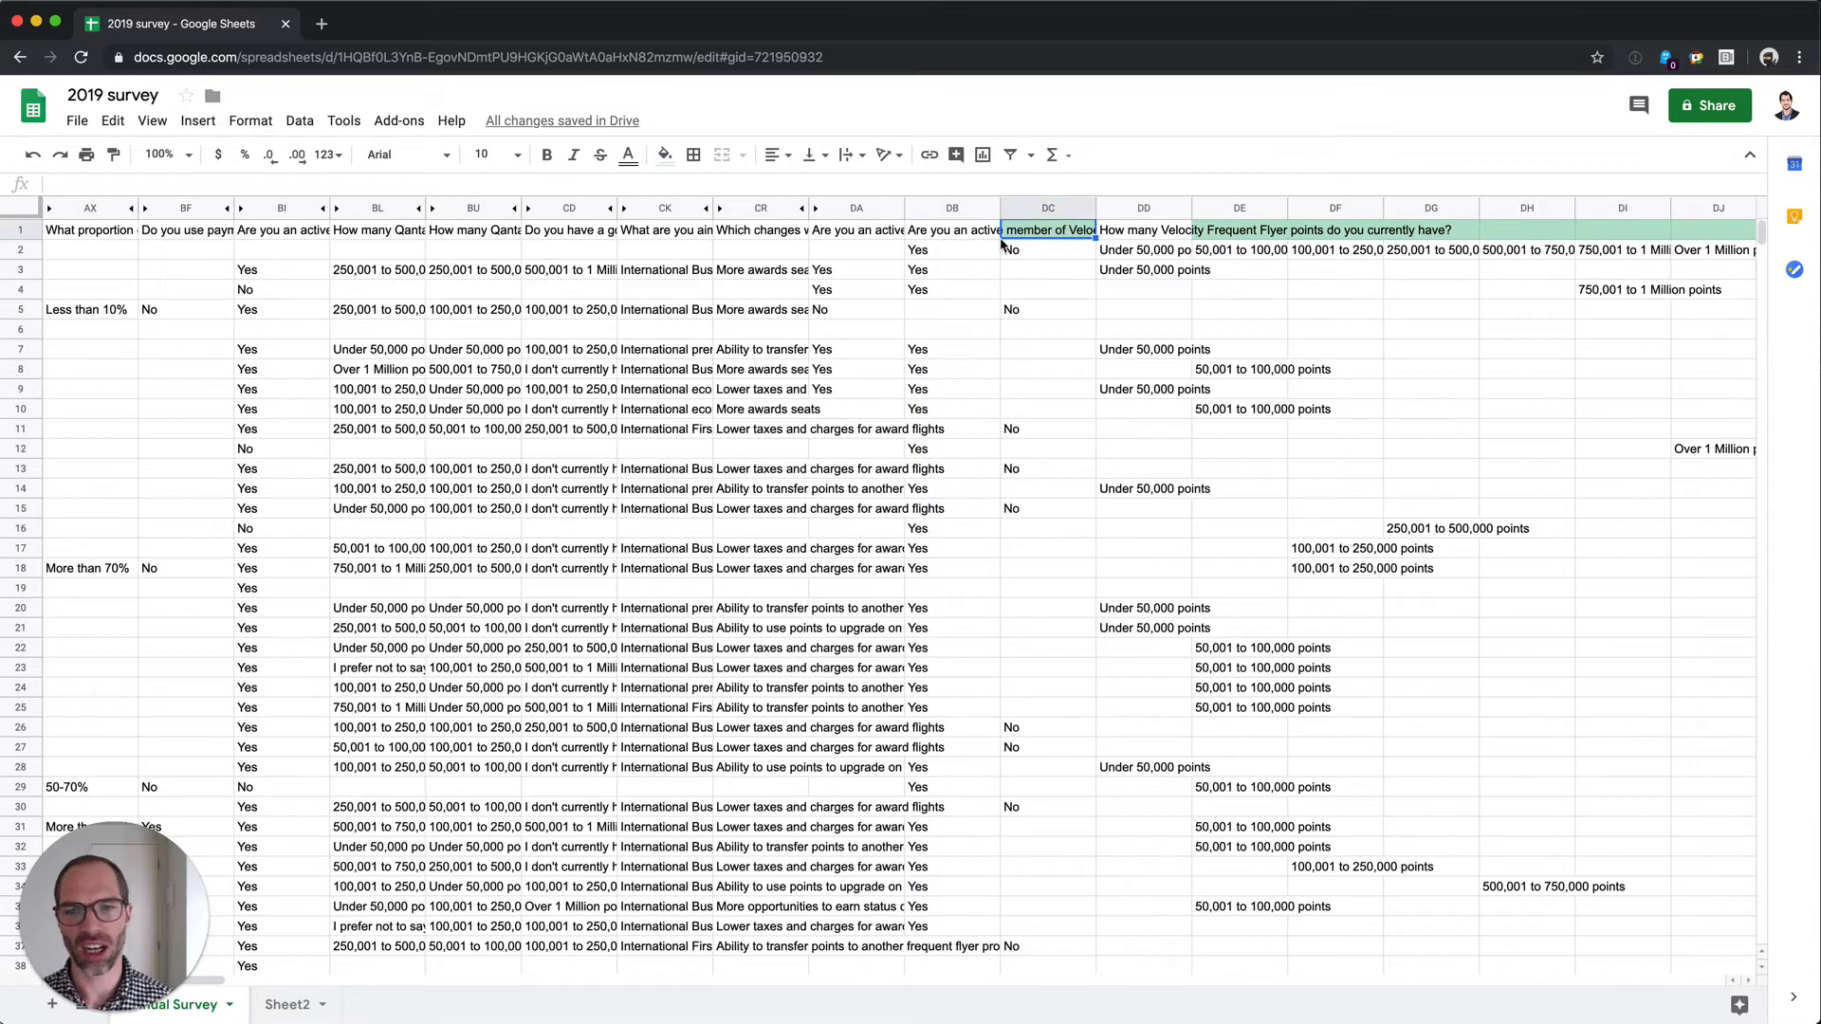
Add a conditional format rule to row 2 (A2:NS2) that shades cells that are not empty light yellow.
click(32, 251)
click(250, 120)
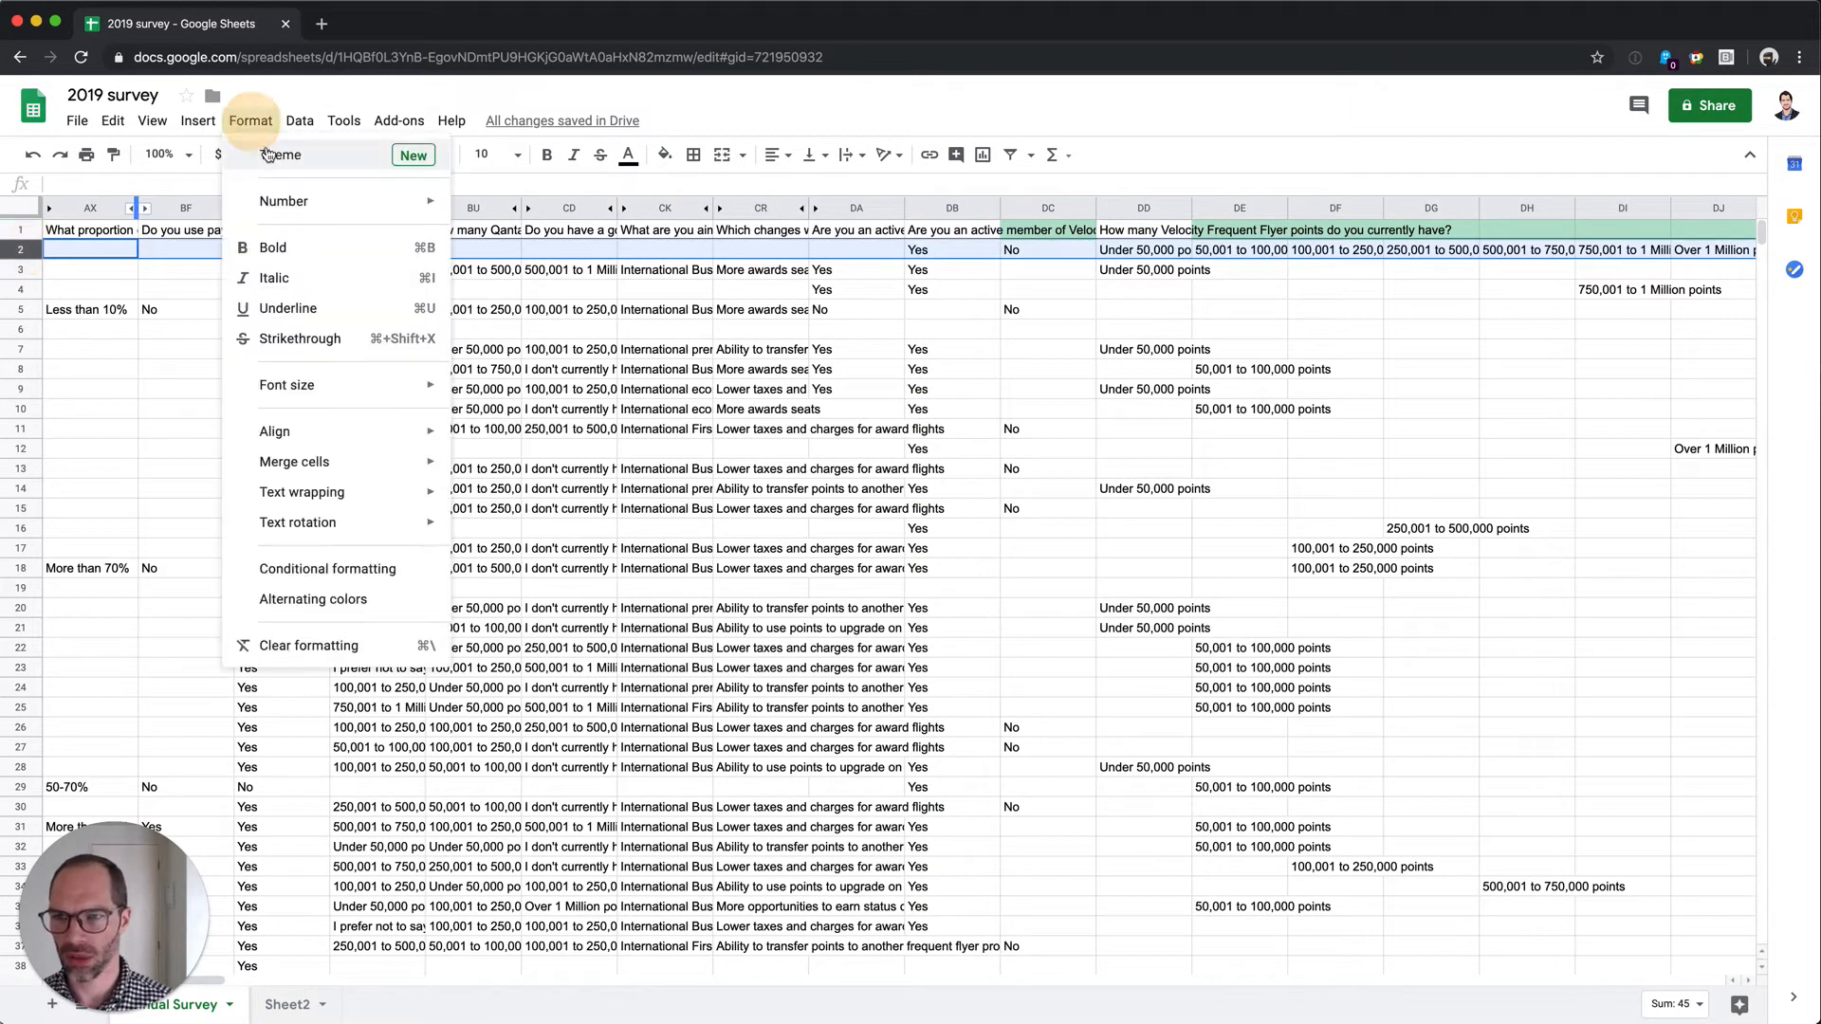
click(376, 579)
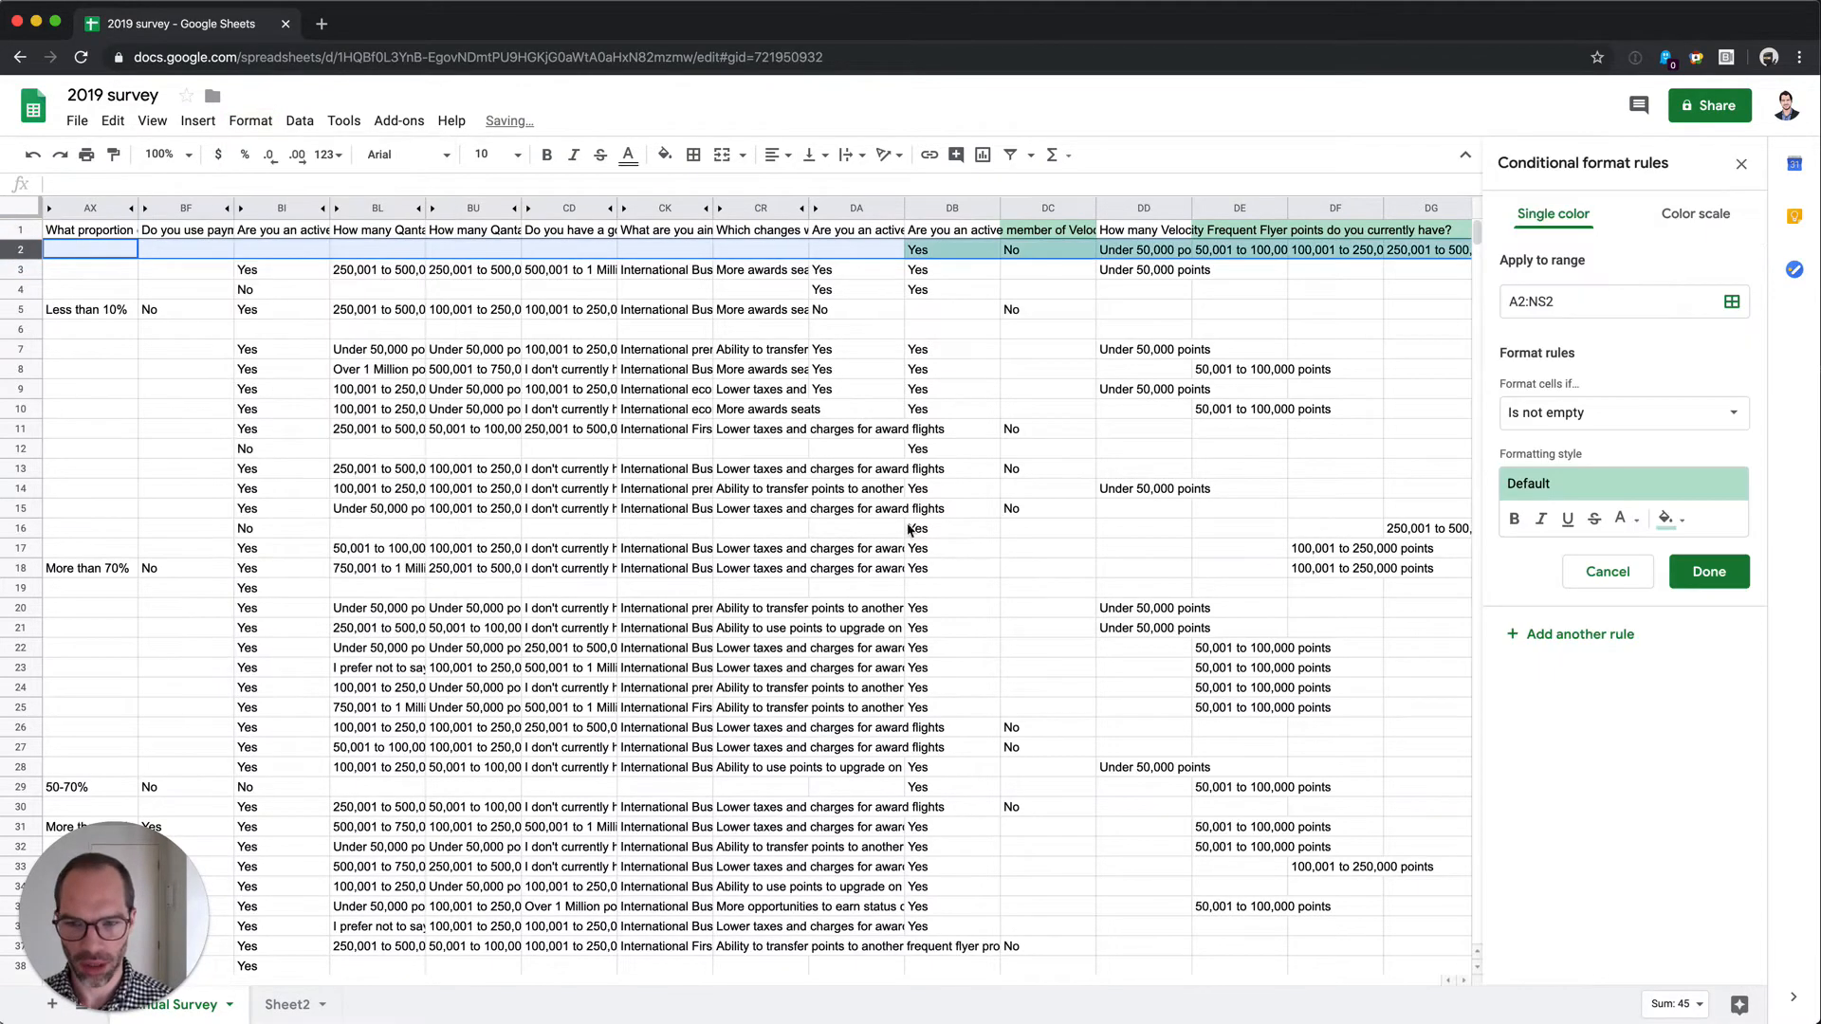
click(1646, 495)
click(1624, 536)
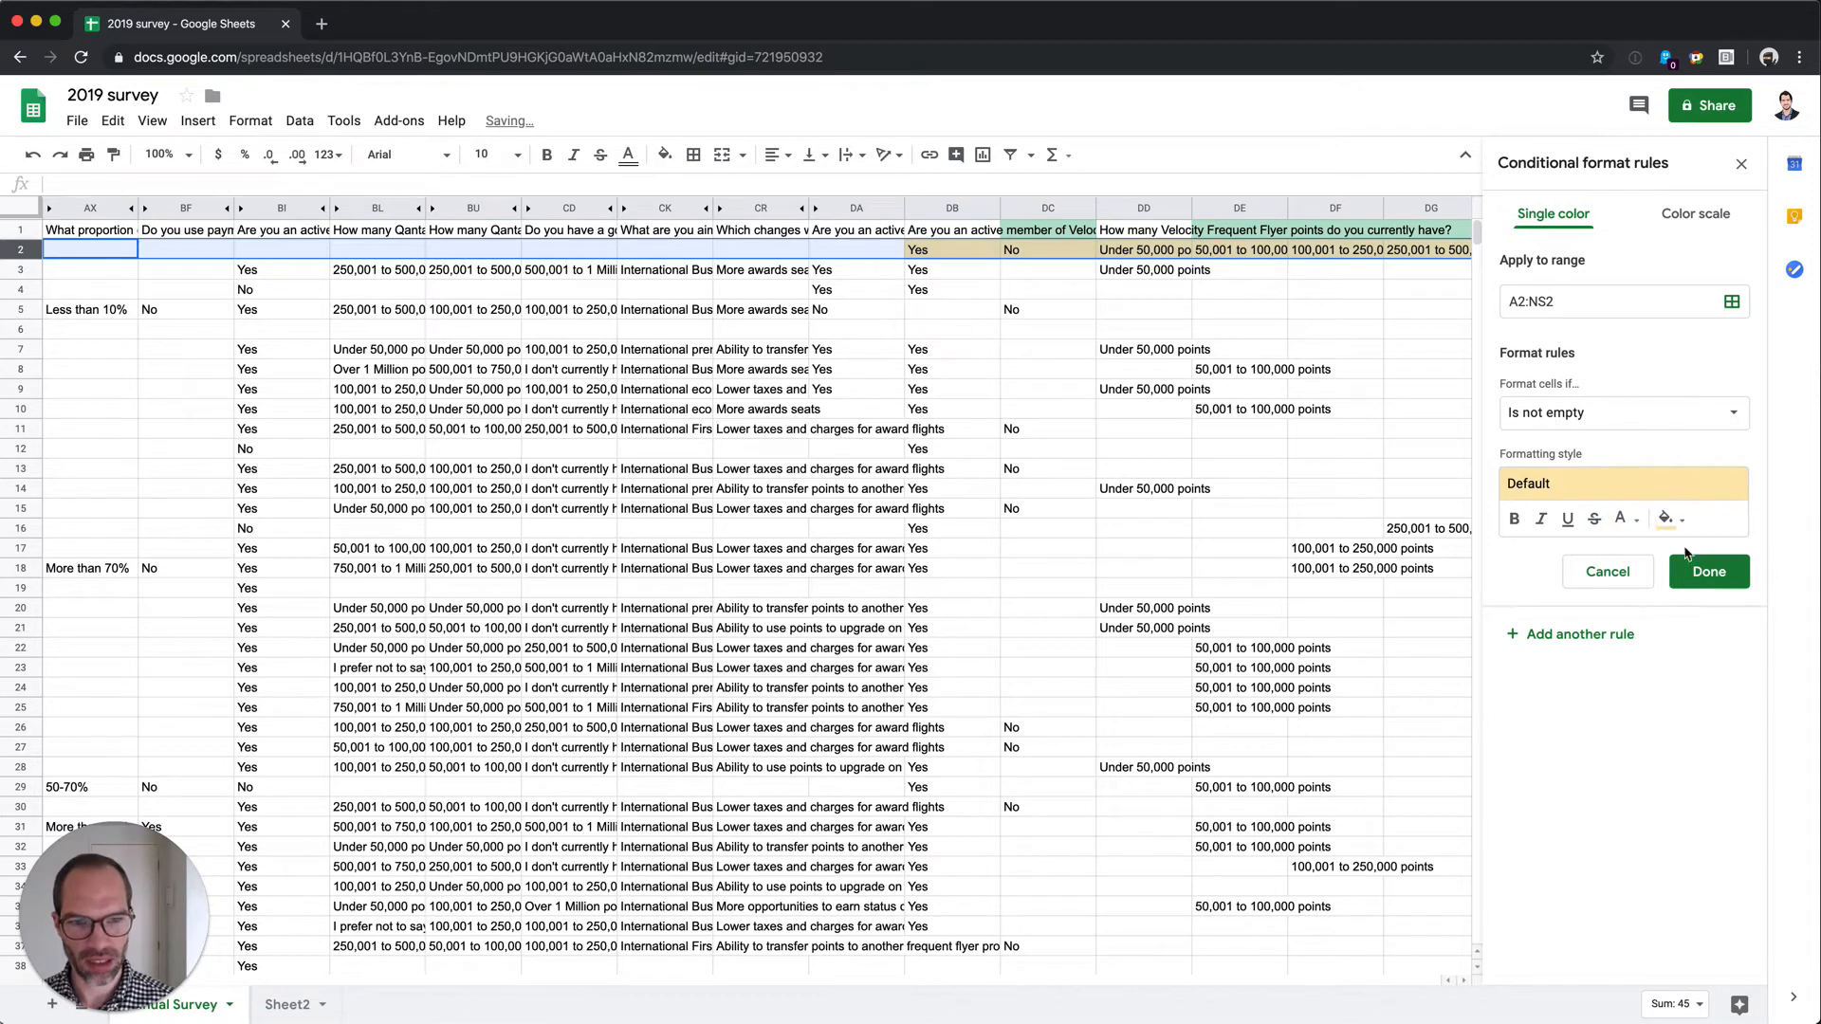
click(1587, 423)
click(1589, 421)
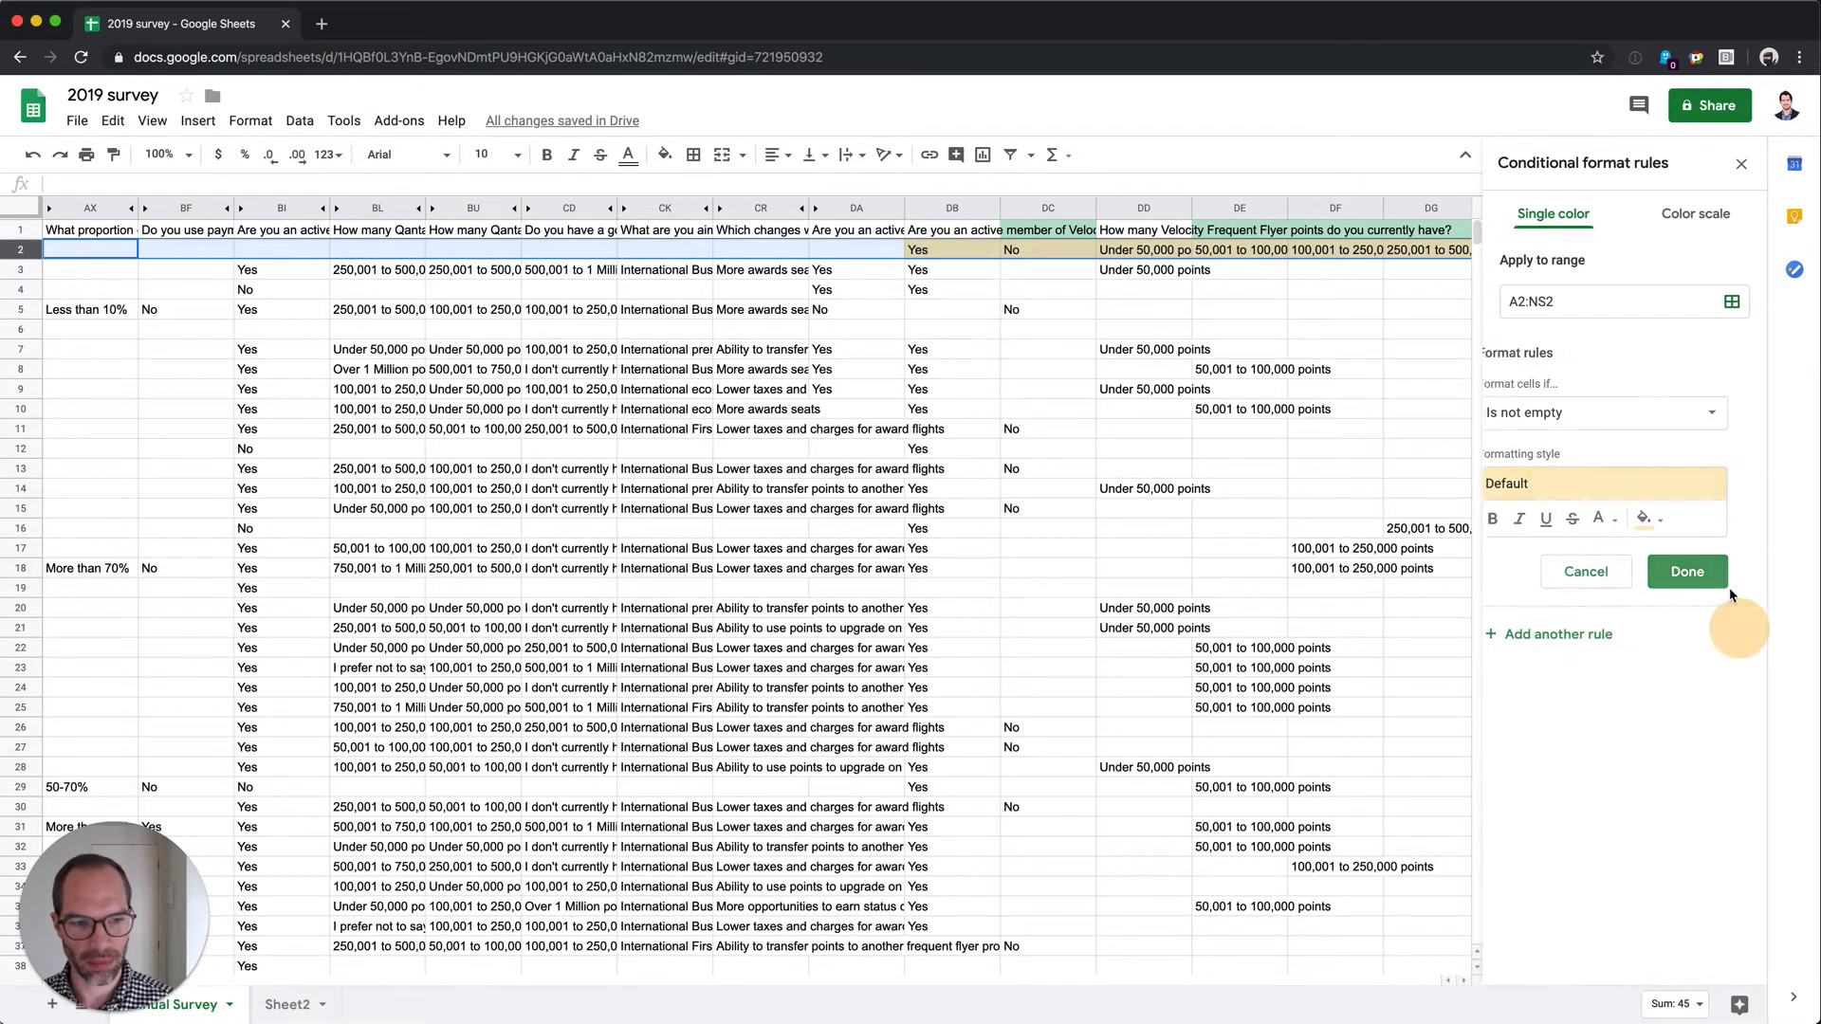
click(1689, 574)
Inspect the shaded answer options in row 2 from DB2 onward against the question titles above them.
click(934, 291)
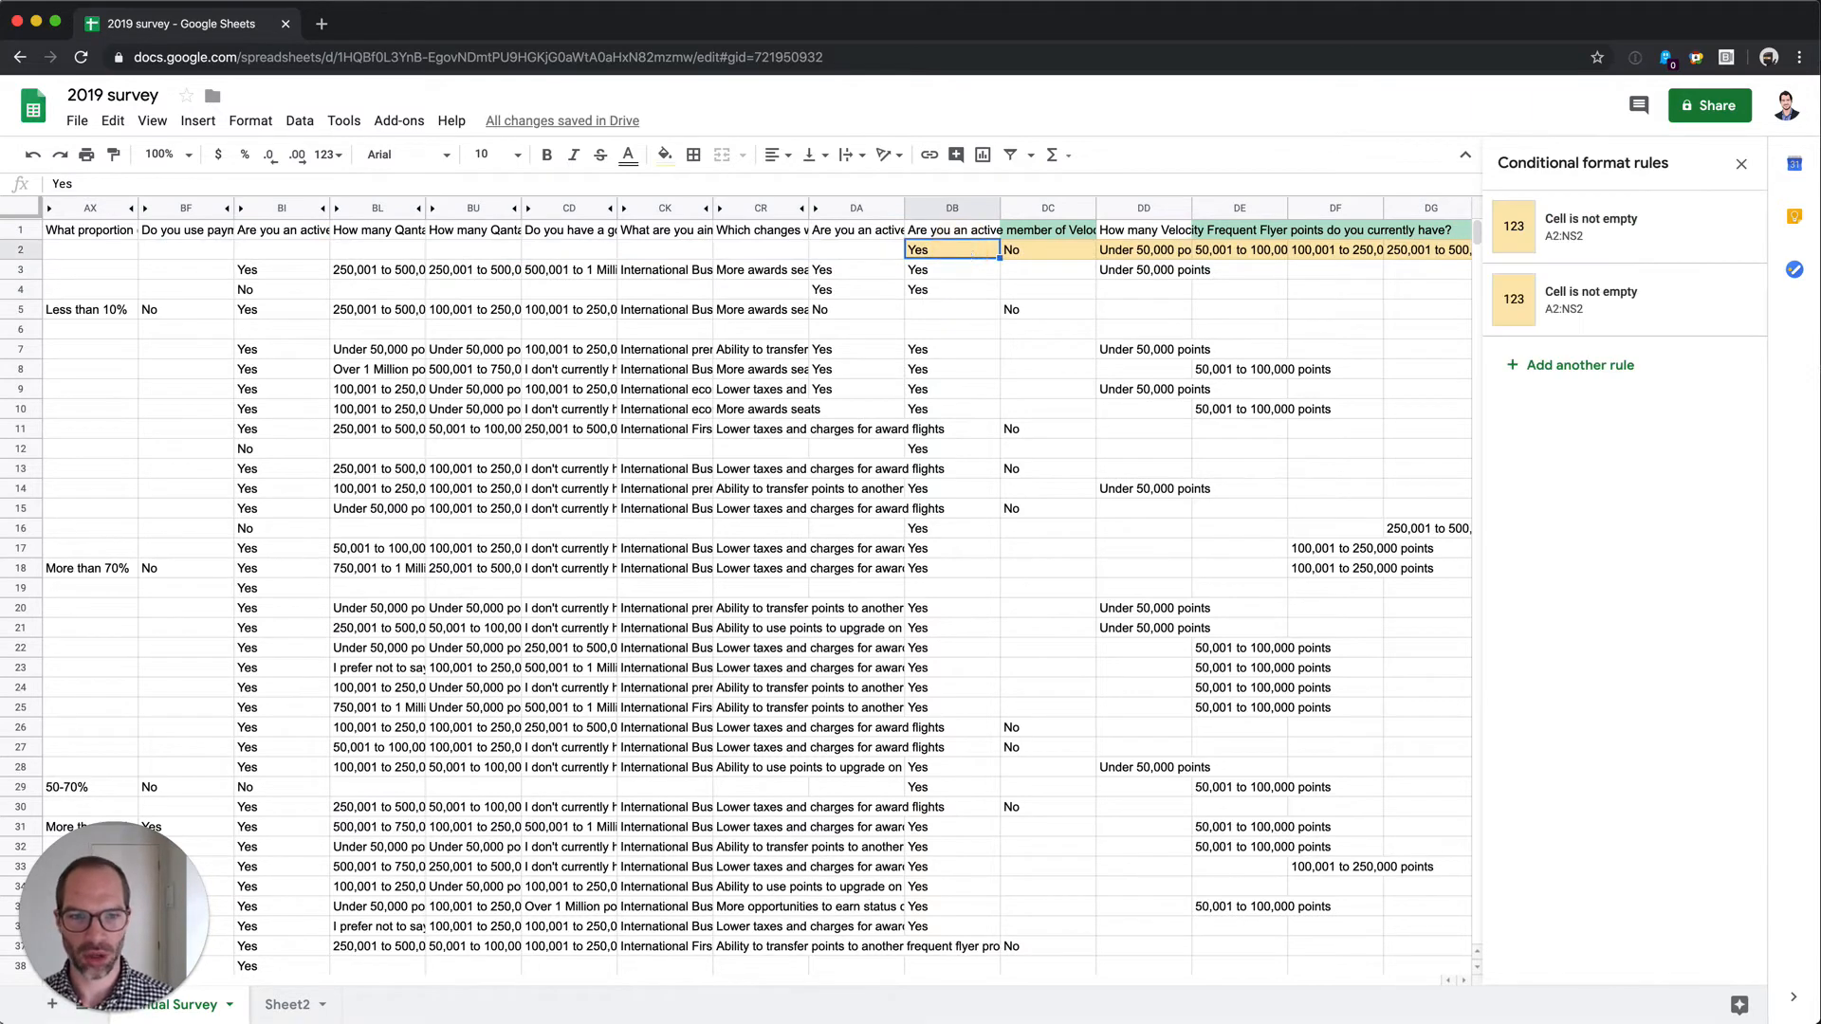
drag(964, 248, 1143, 251)
scroll(1223, 293, right, 3)
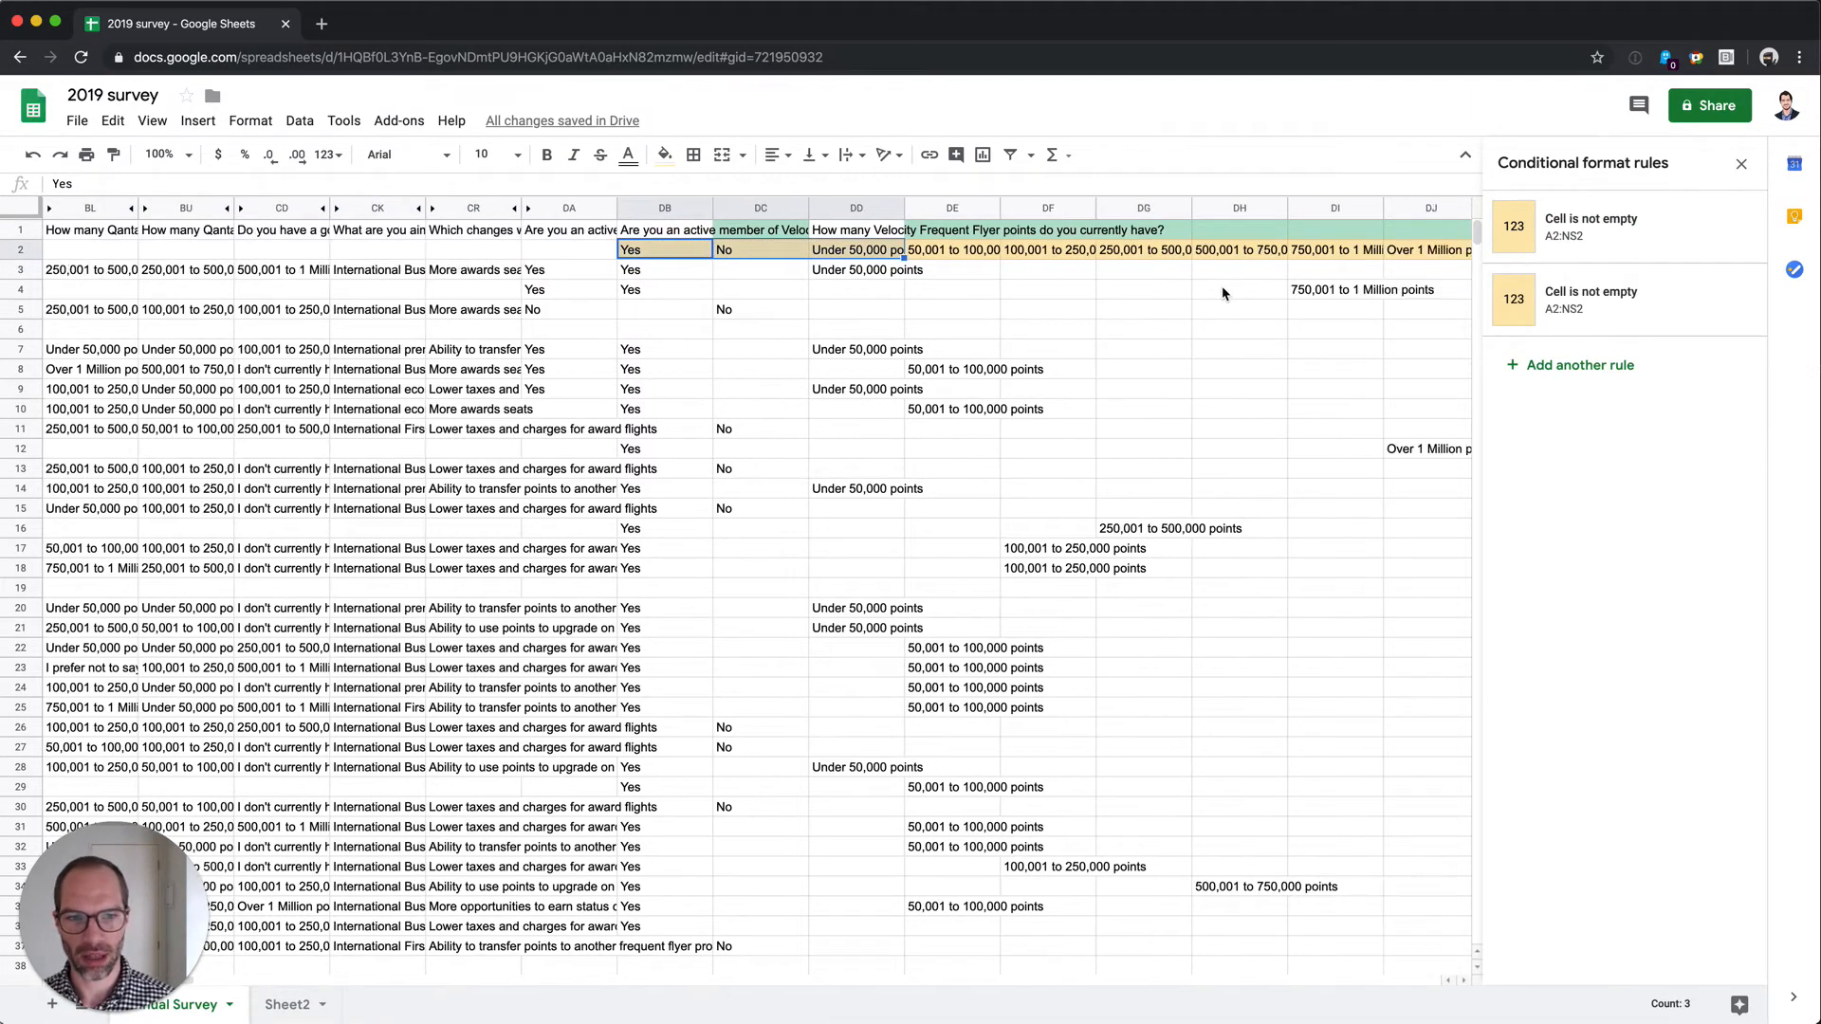
scroll(1224, 293, left, 2)
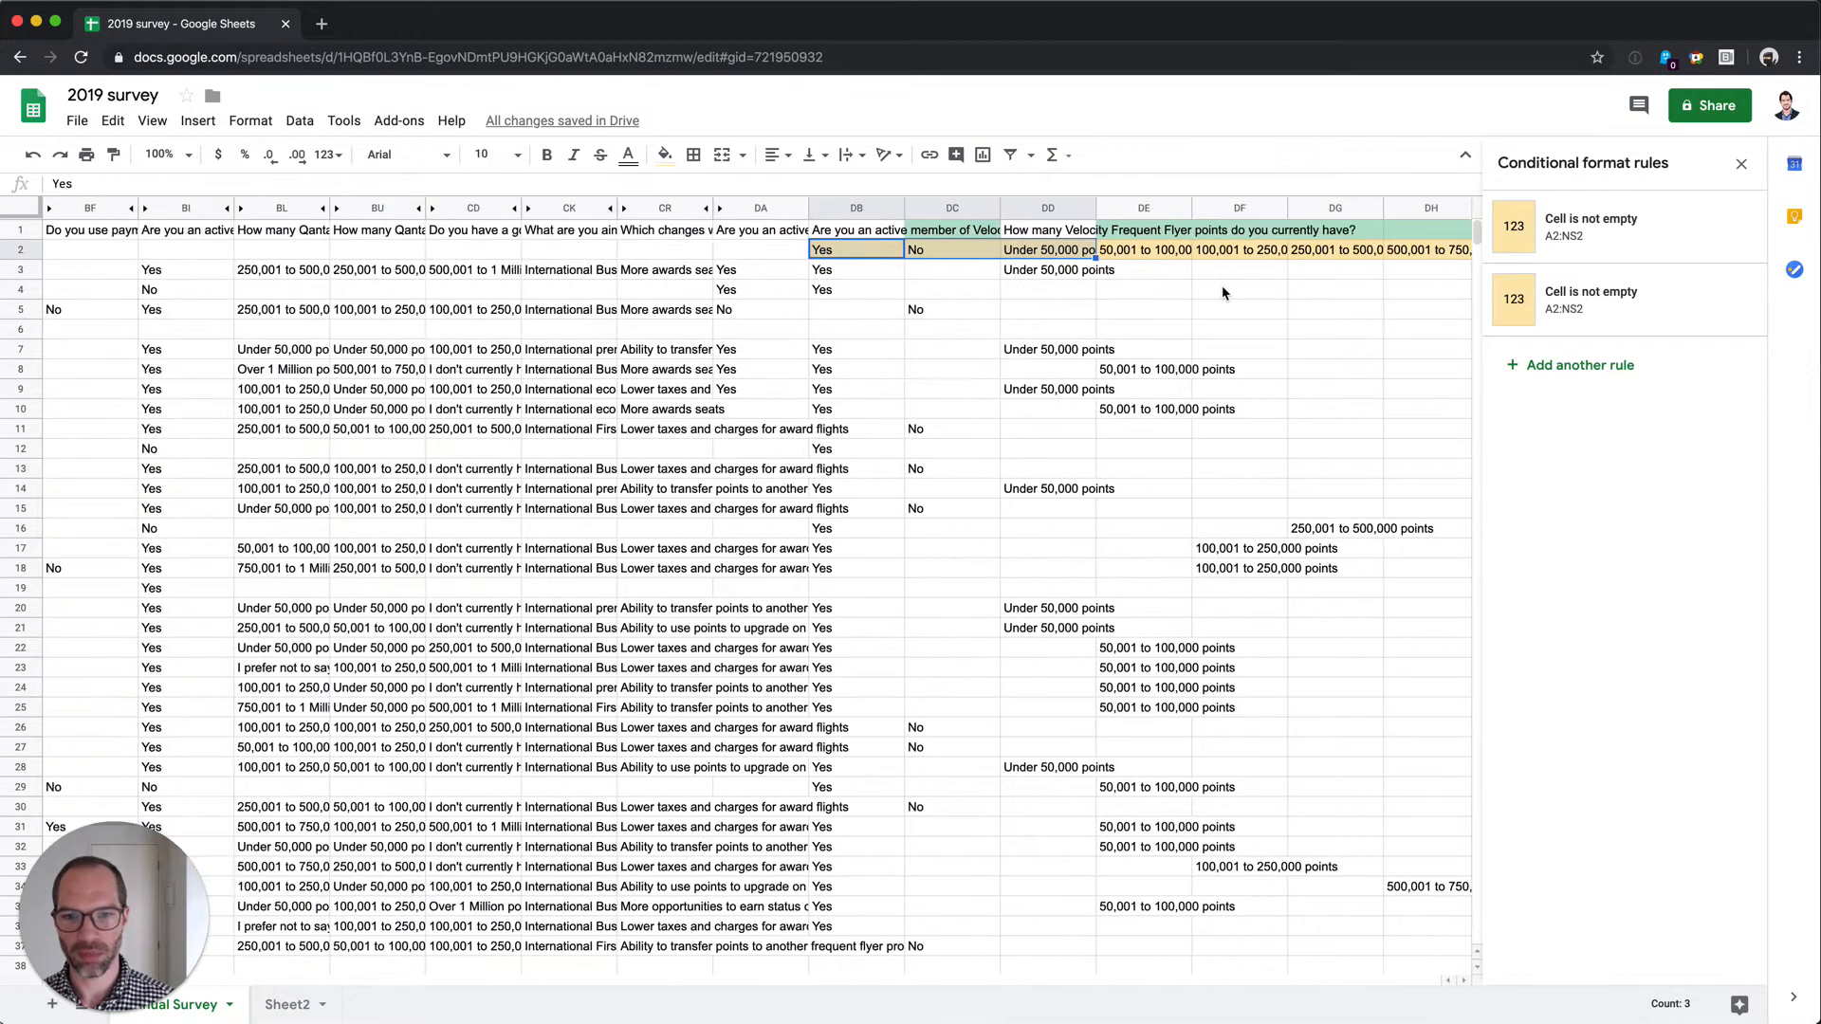
click(760, 271)
click(835, 250)
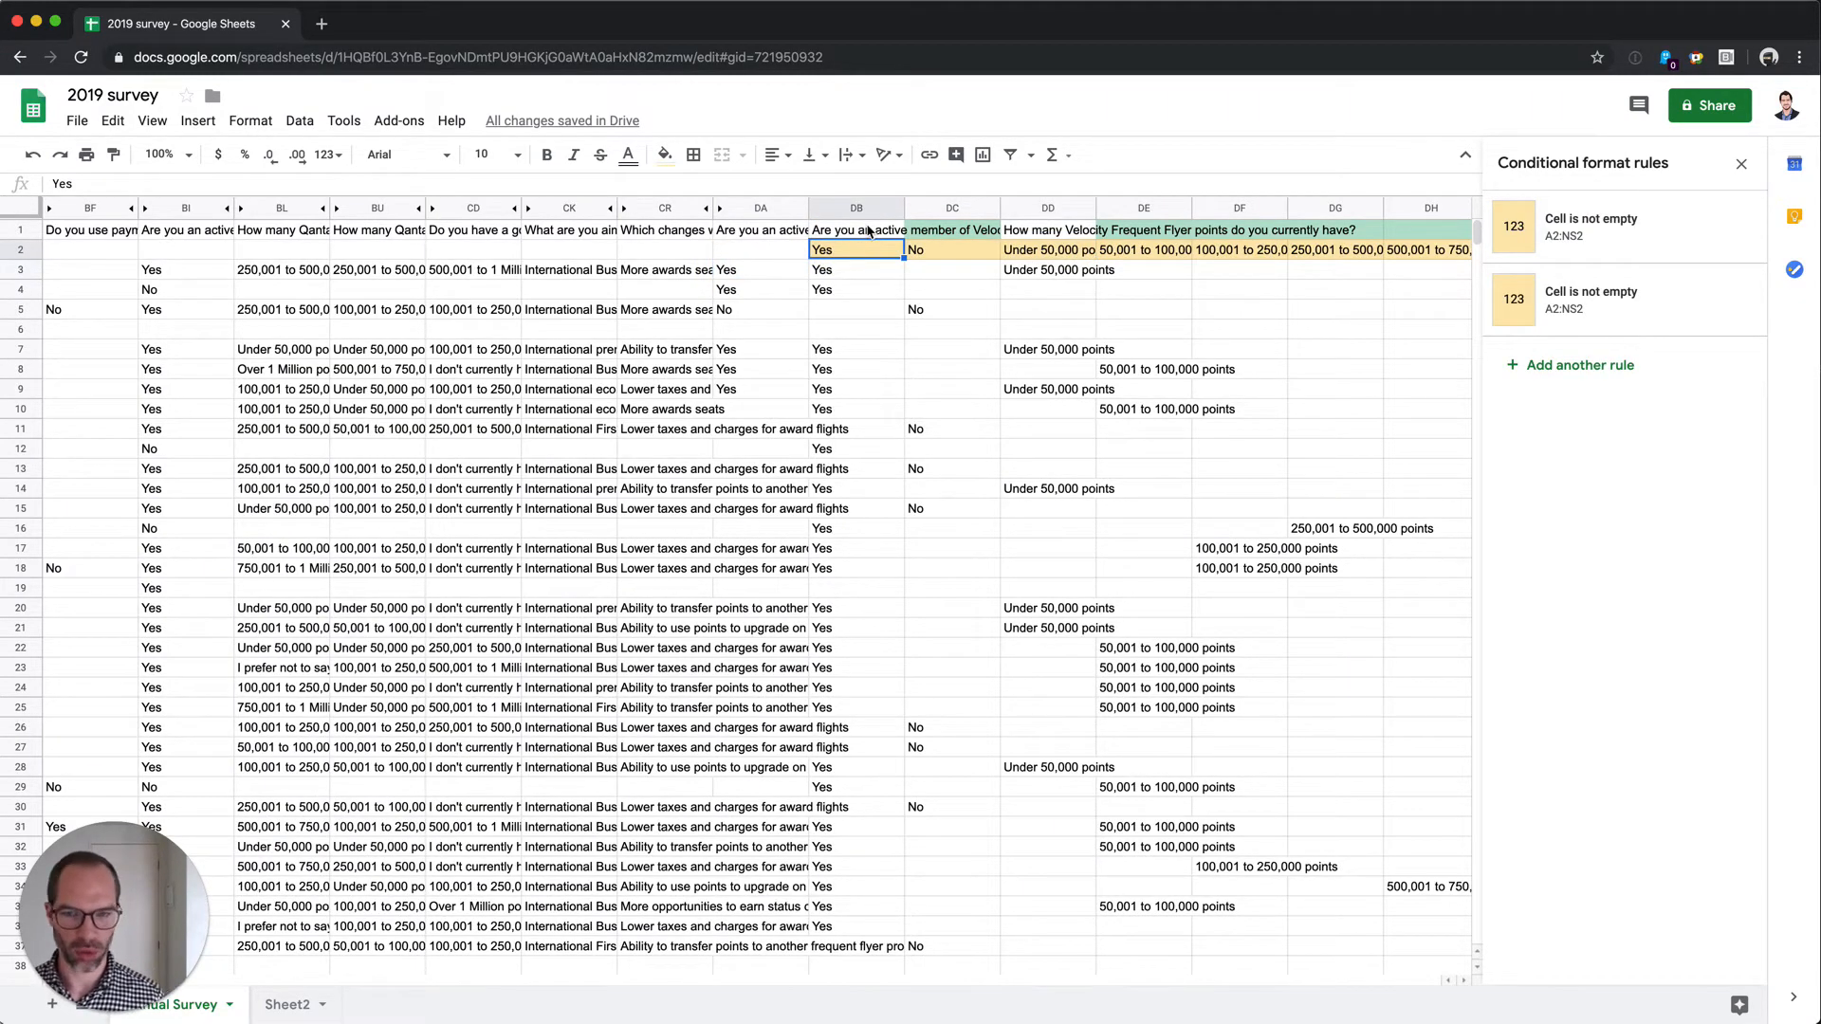
Copy the formula from DA9 and paste it down column DA from DA10 to the last row.
key(Left)
key(Down)
key(Down)
key(Down)
key(Down)
key(Down)
key(Down)
key(Down)
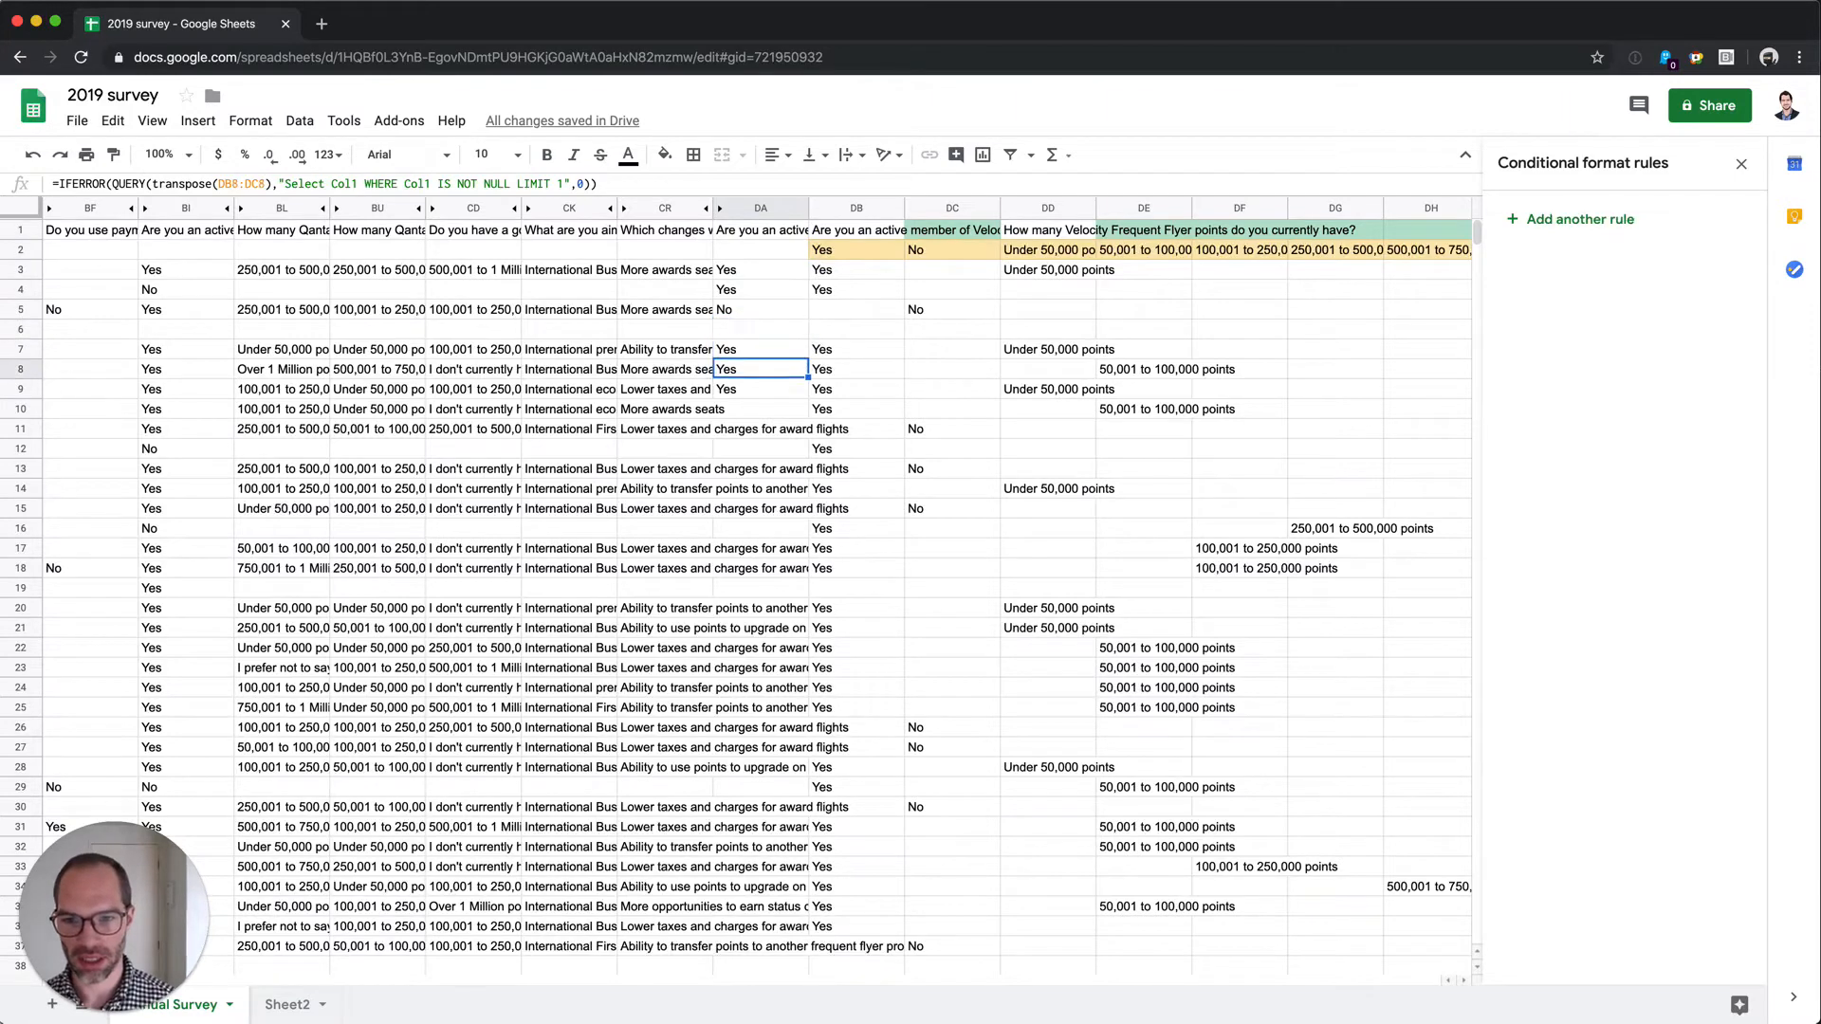
key(Down)
key(Up)
key(Down)
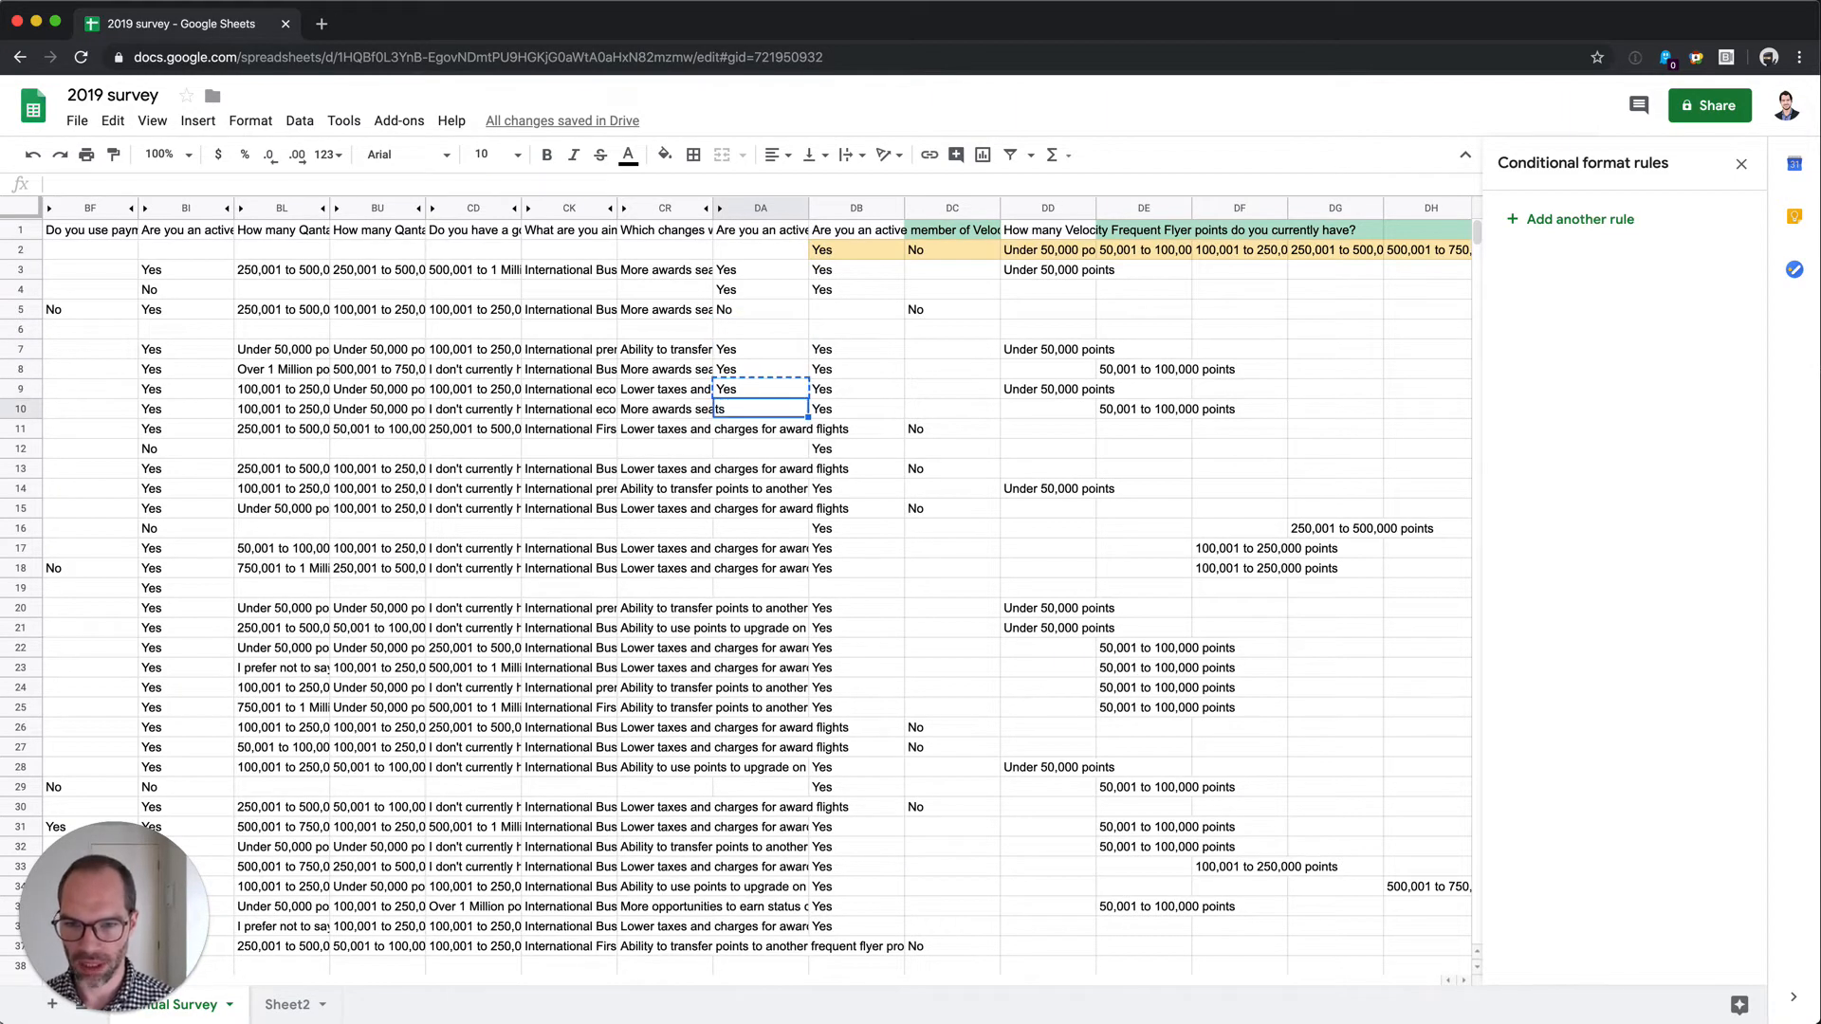
key(ctrl+shift+Down)
key(super+v)
Go back to the top of the sheet and check the filled formulas in column DA and the CR4 formula.
key(Up)
key(Up)
key(Up)
key(Up)
key(Up)
key(Up)
key(Up)
key(Up)
key(Up)
key(Up)
key(Up)
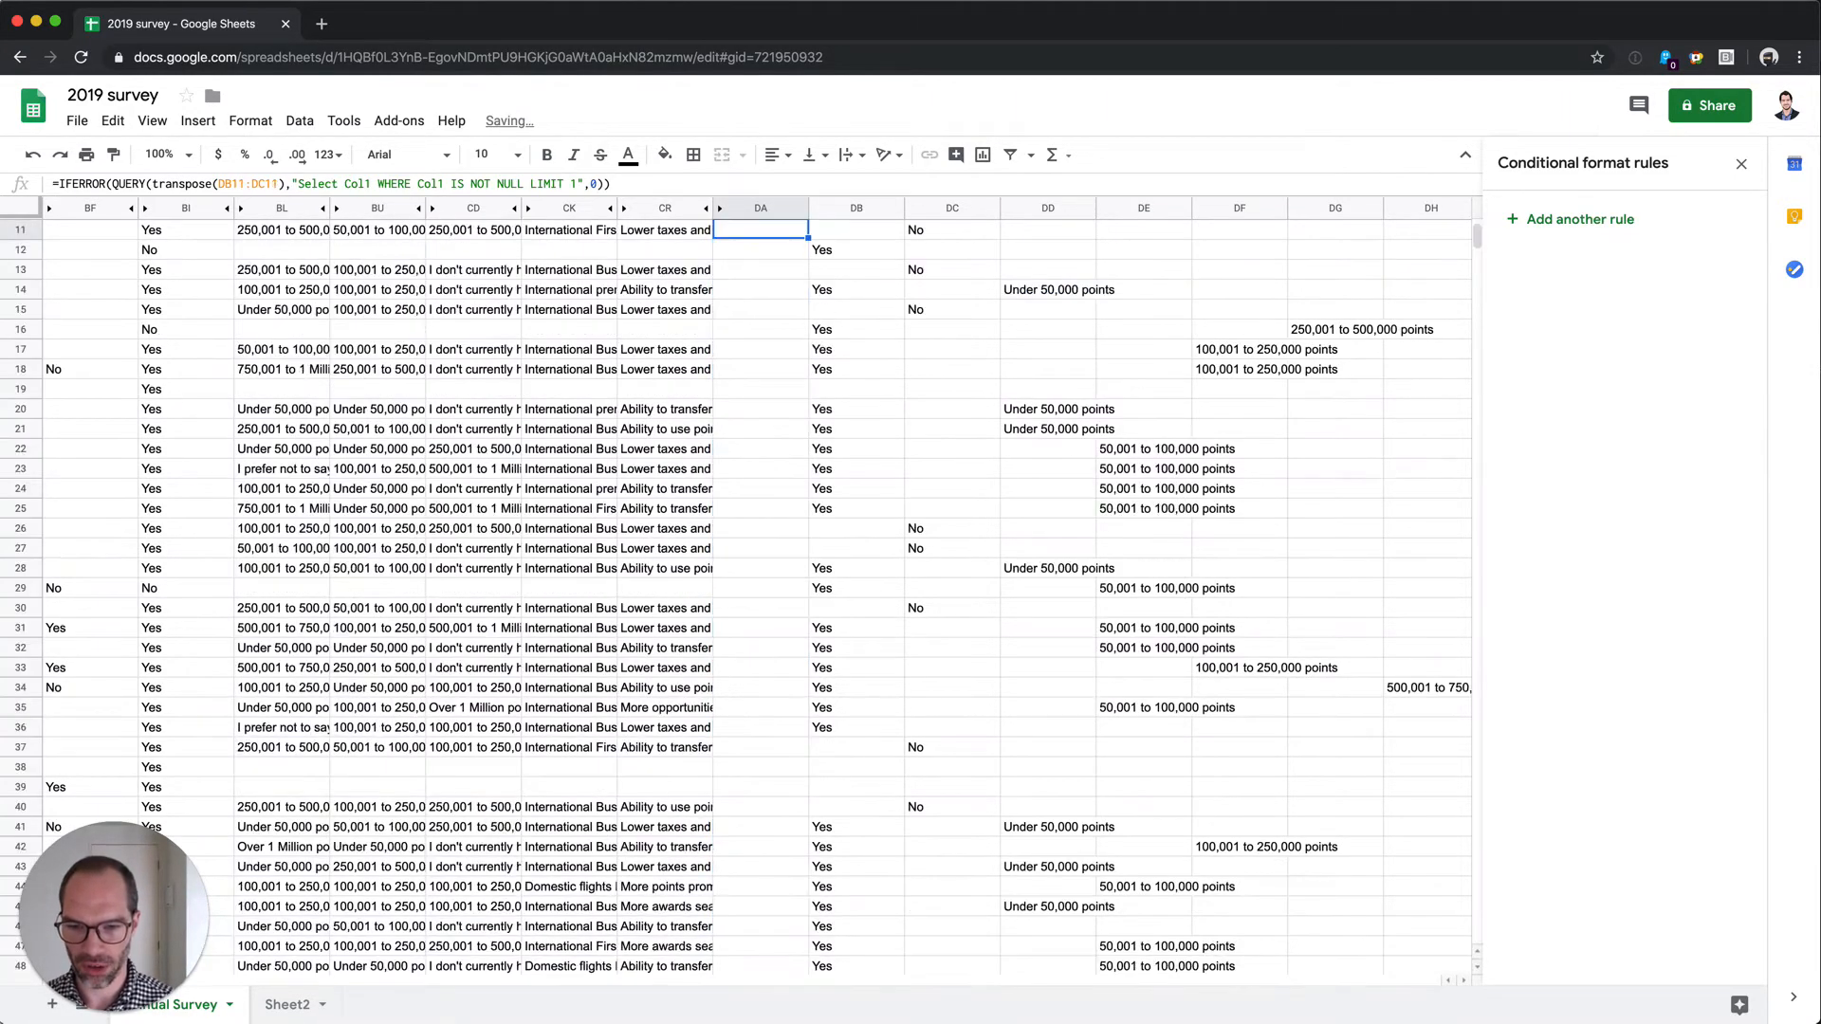
key(Left)
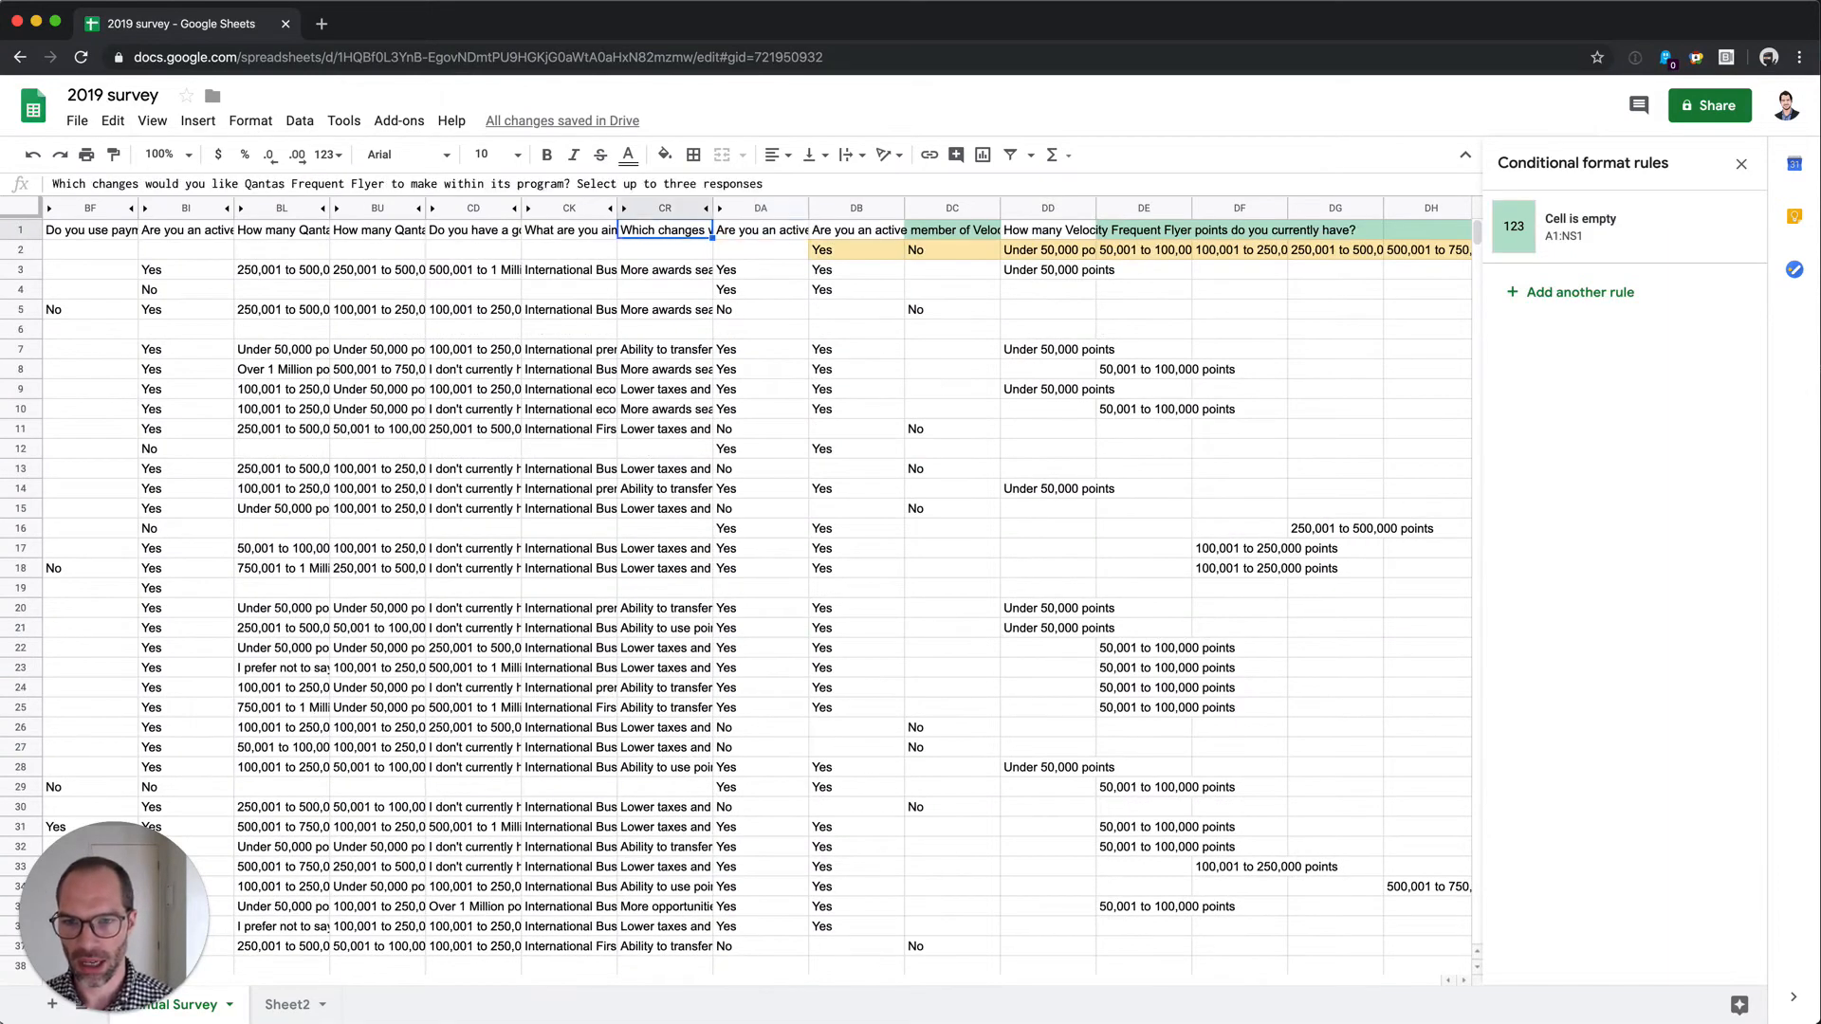
key(Down)
key(Down)
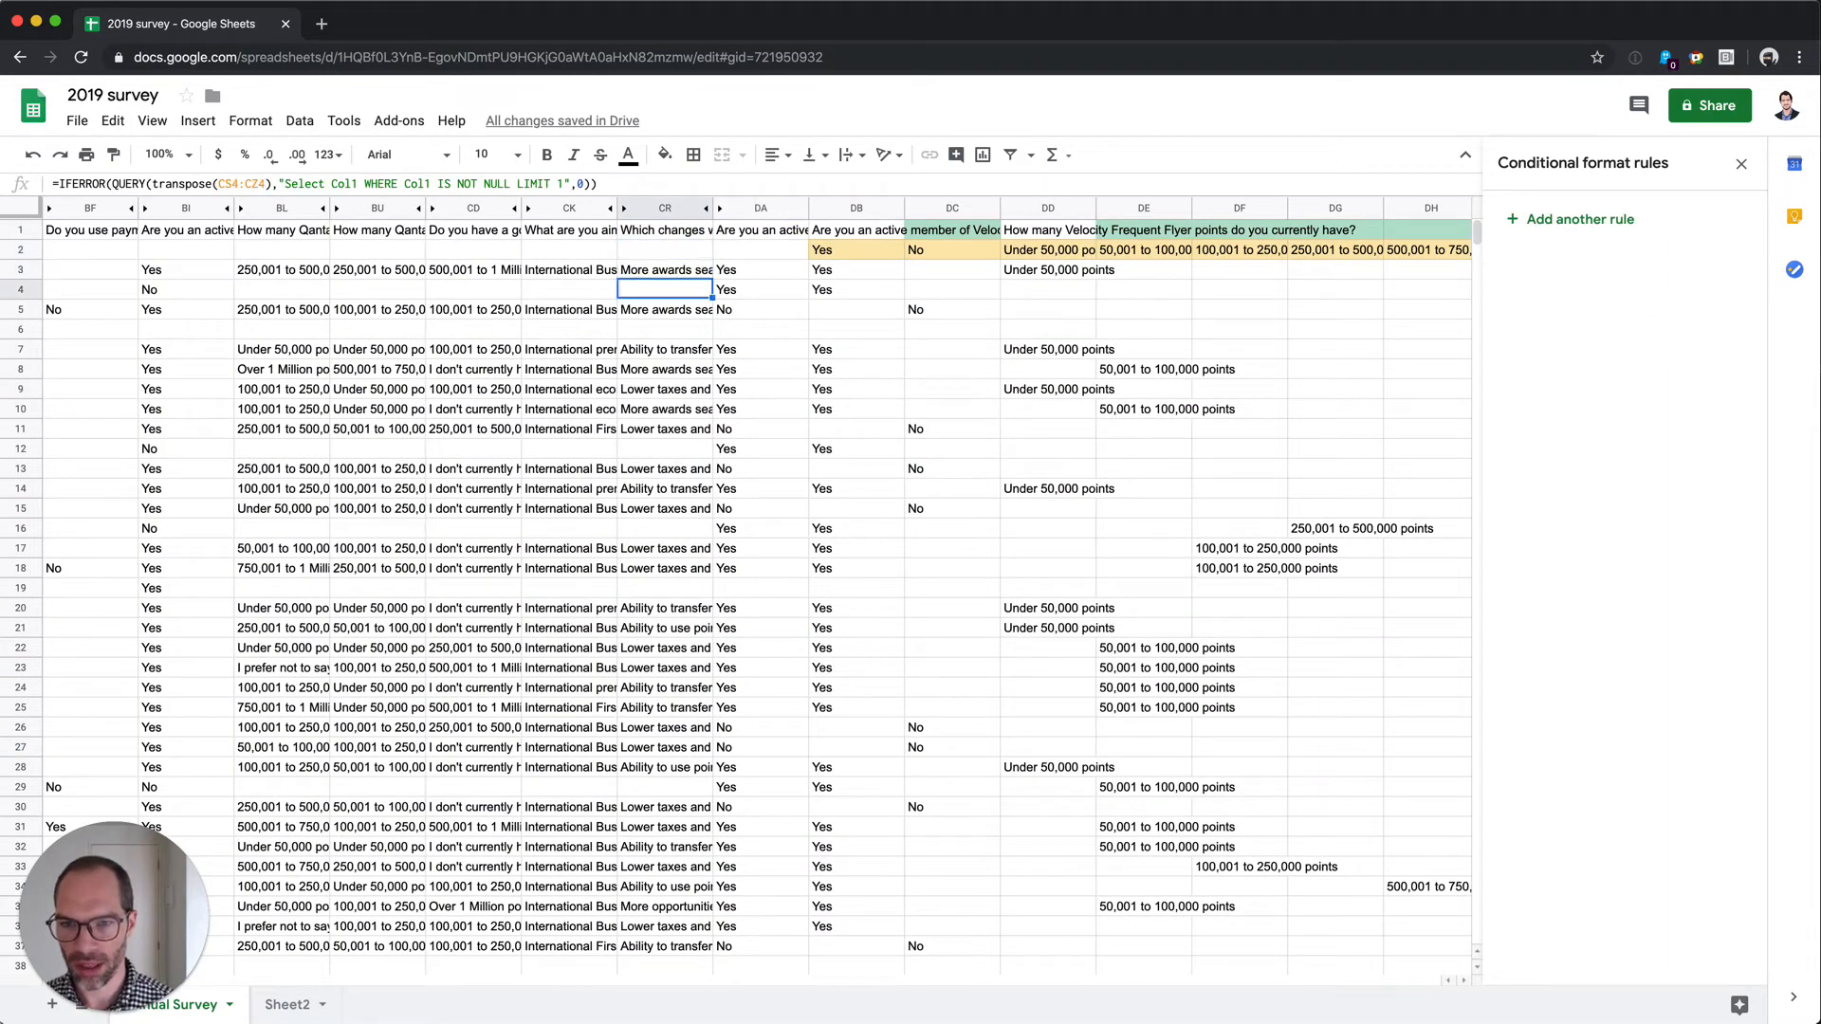
Fit the width of column CR to its contents and close the conditional format rules.
click(717, 207)
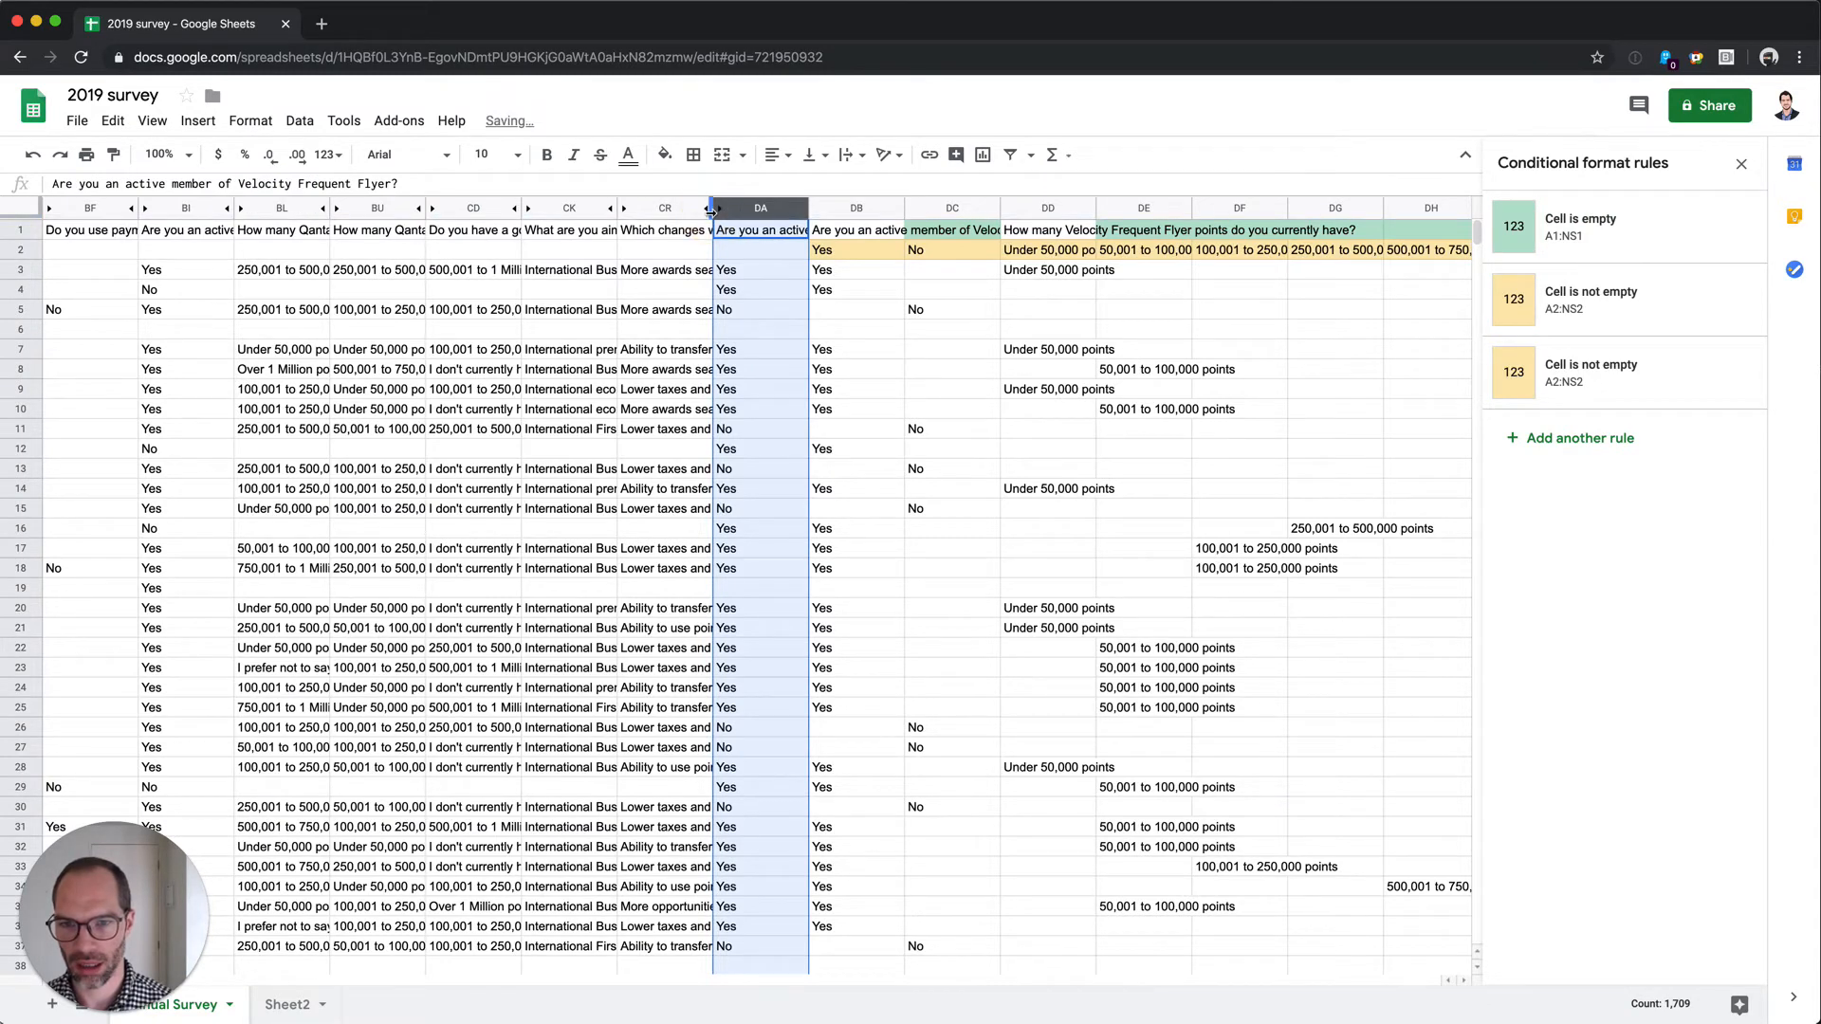
double_click(711, 209)
click(709, 207)
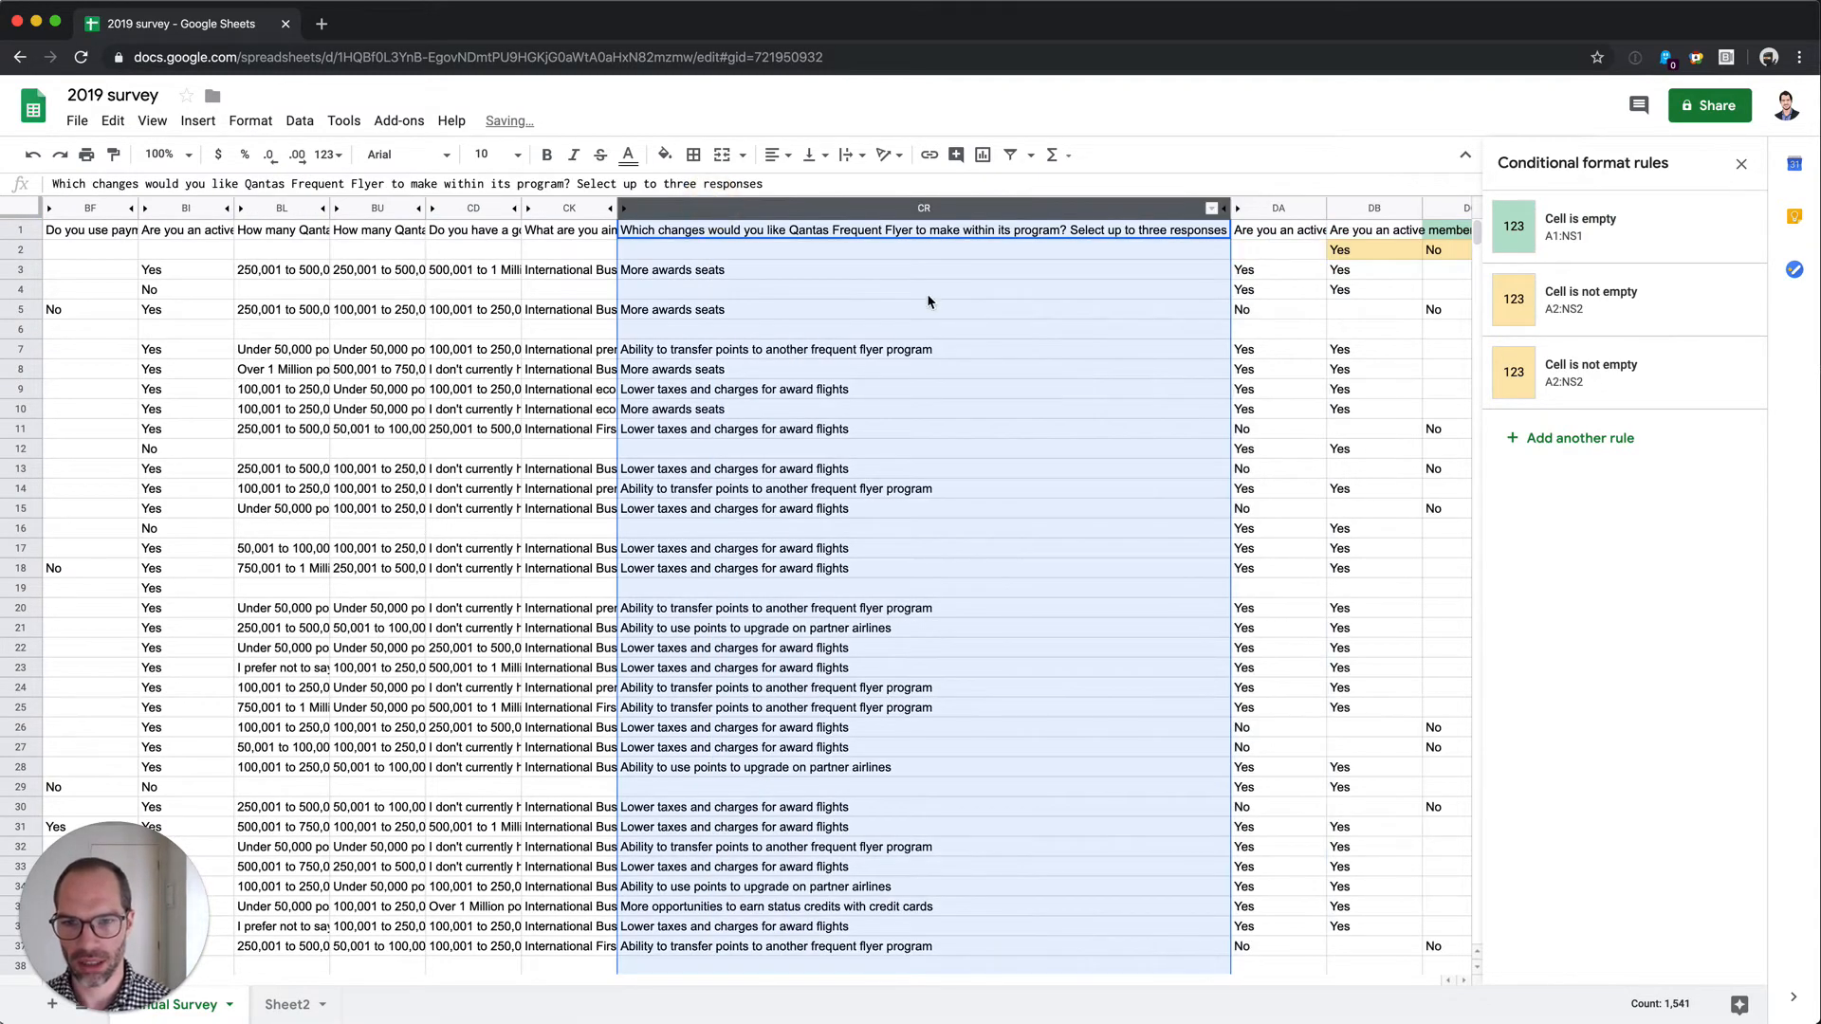
click(924, 290)
click(1745, 167)
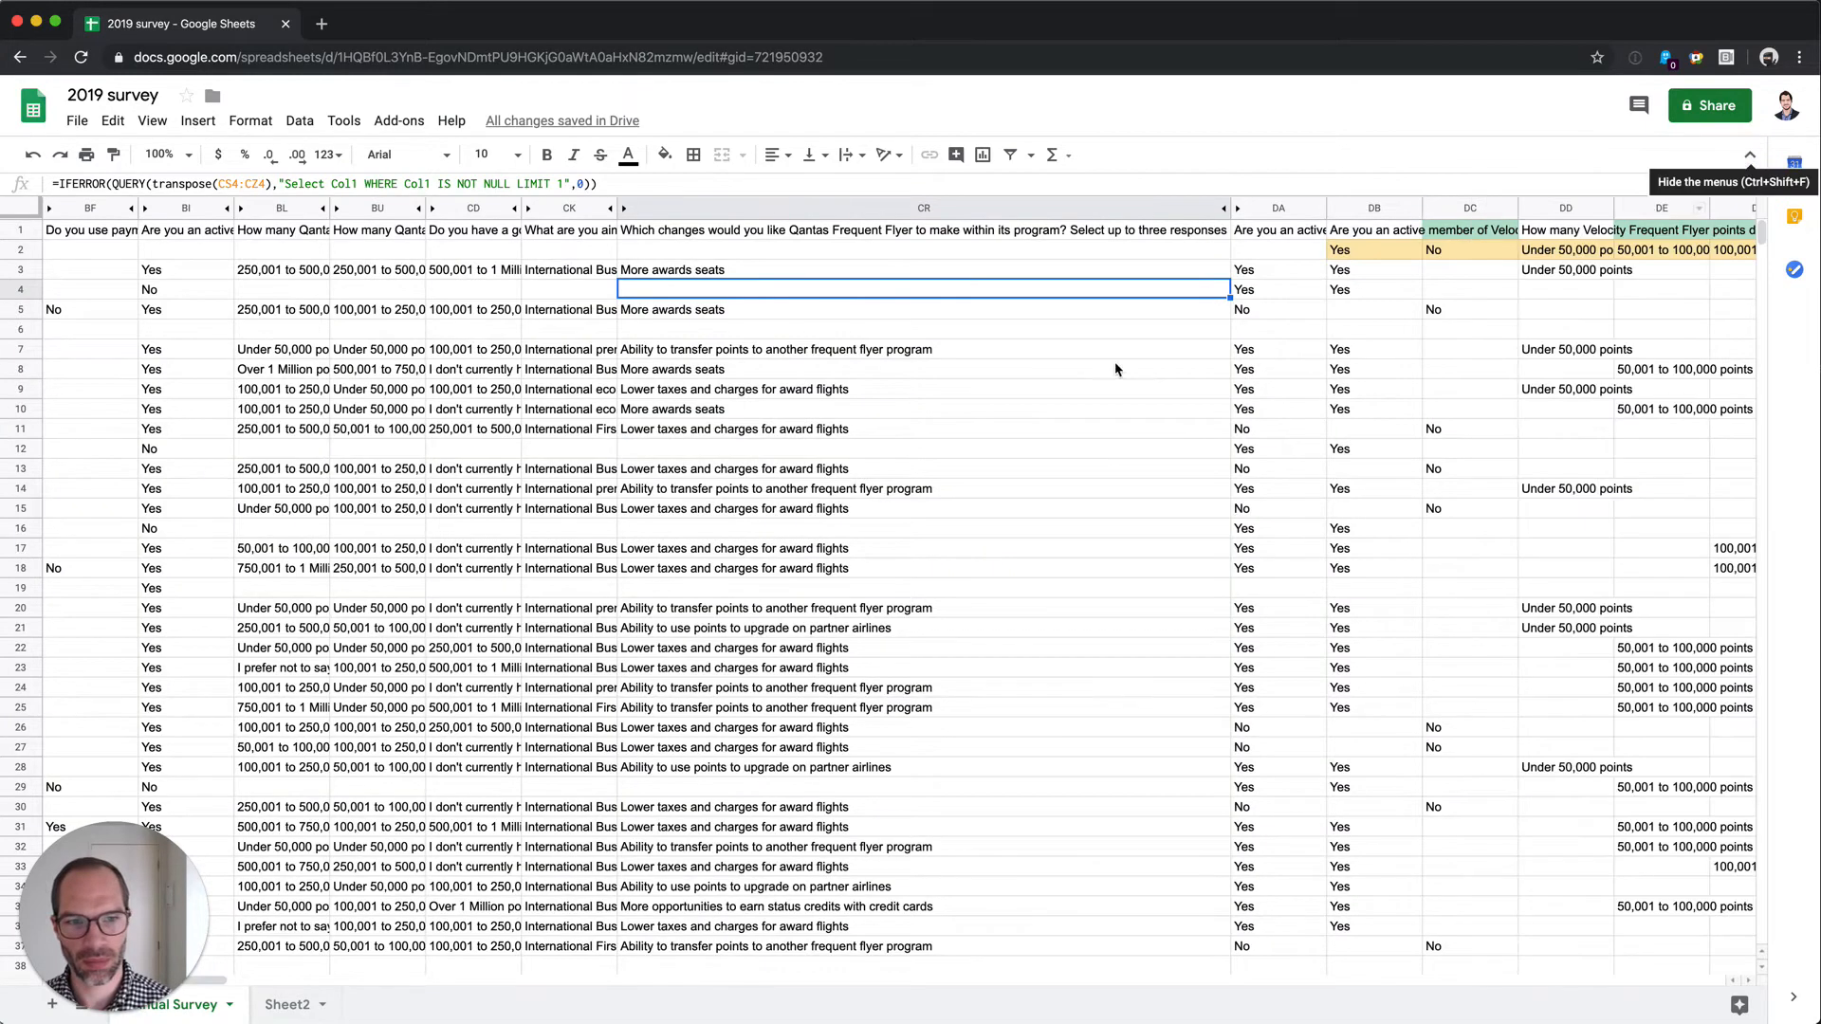
click(1100, 349)
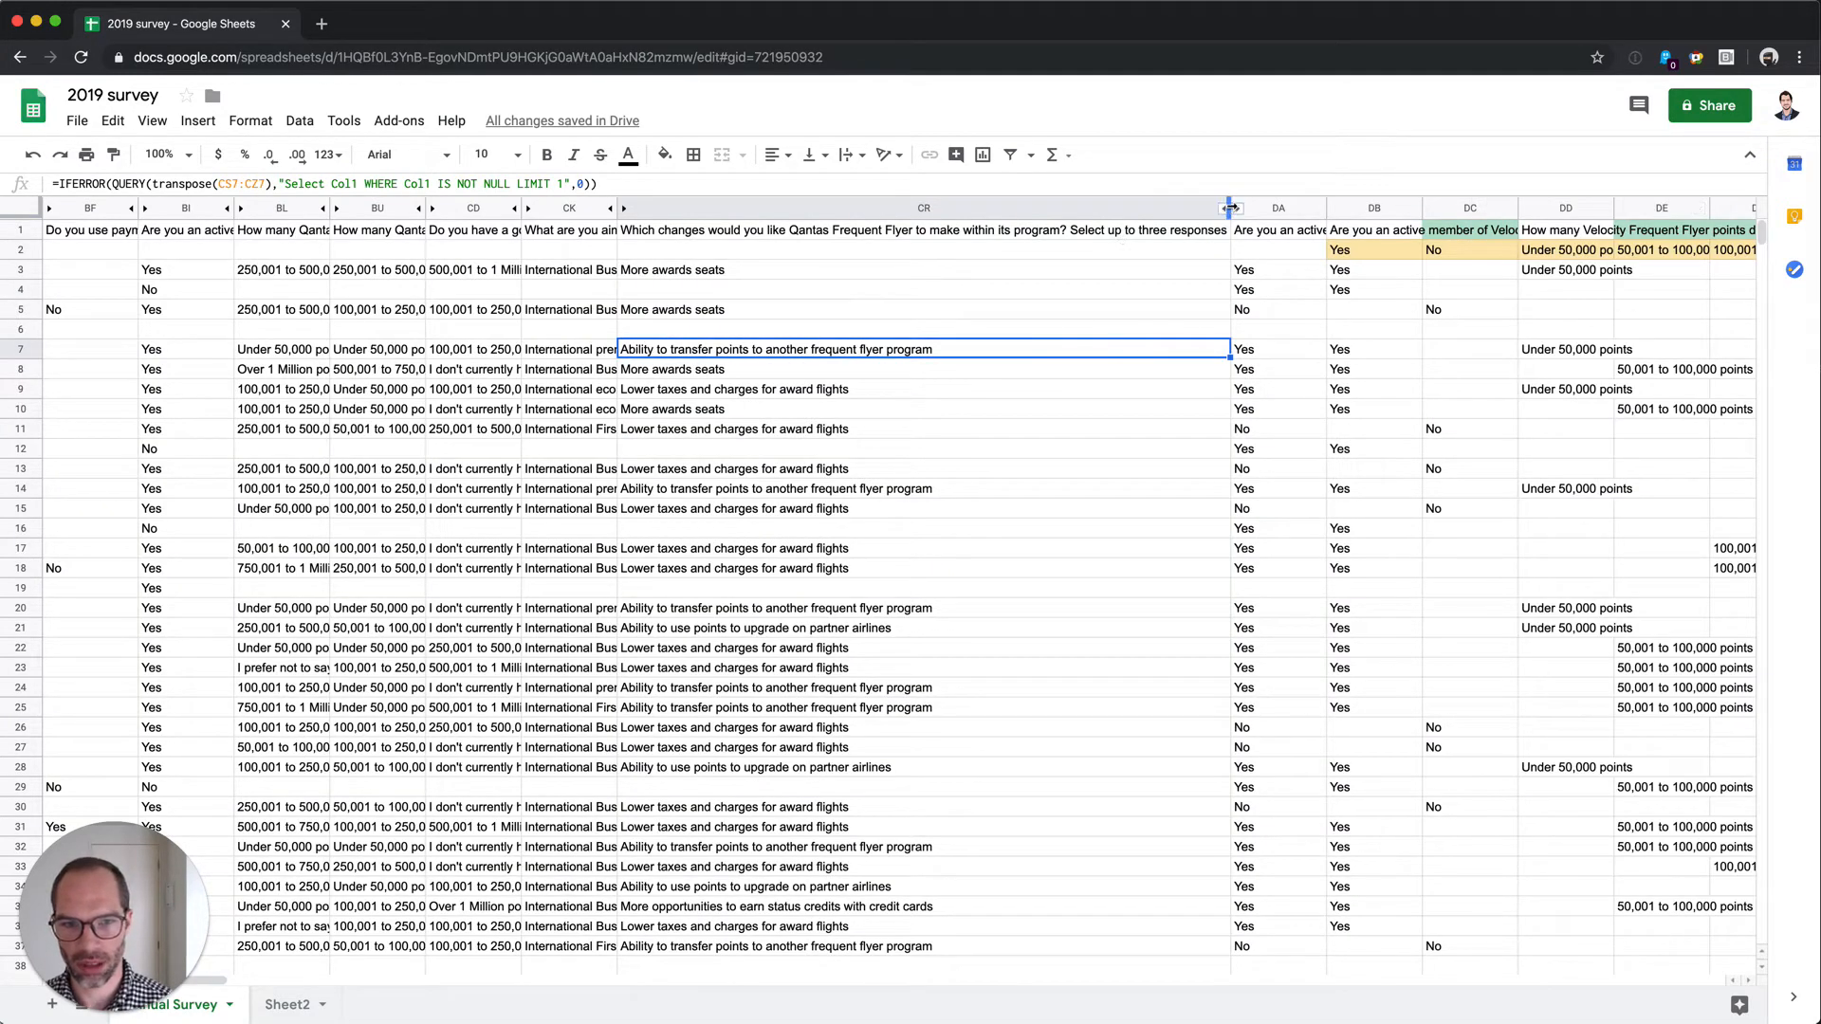
Narrow column CR to about the width of its neighbours and unhide answer columns CS to CZ.
drag(1230, 209, 726, 204)
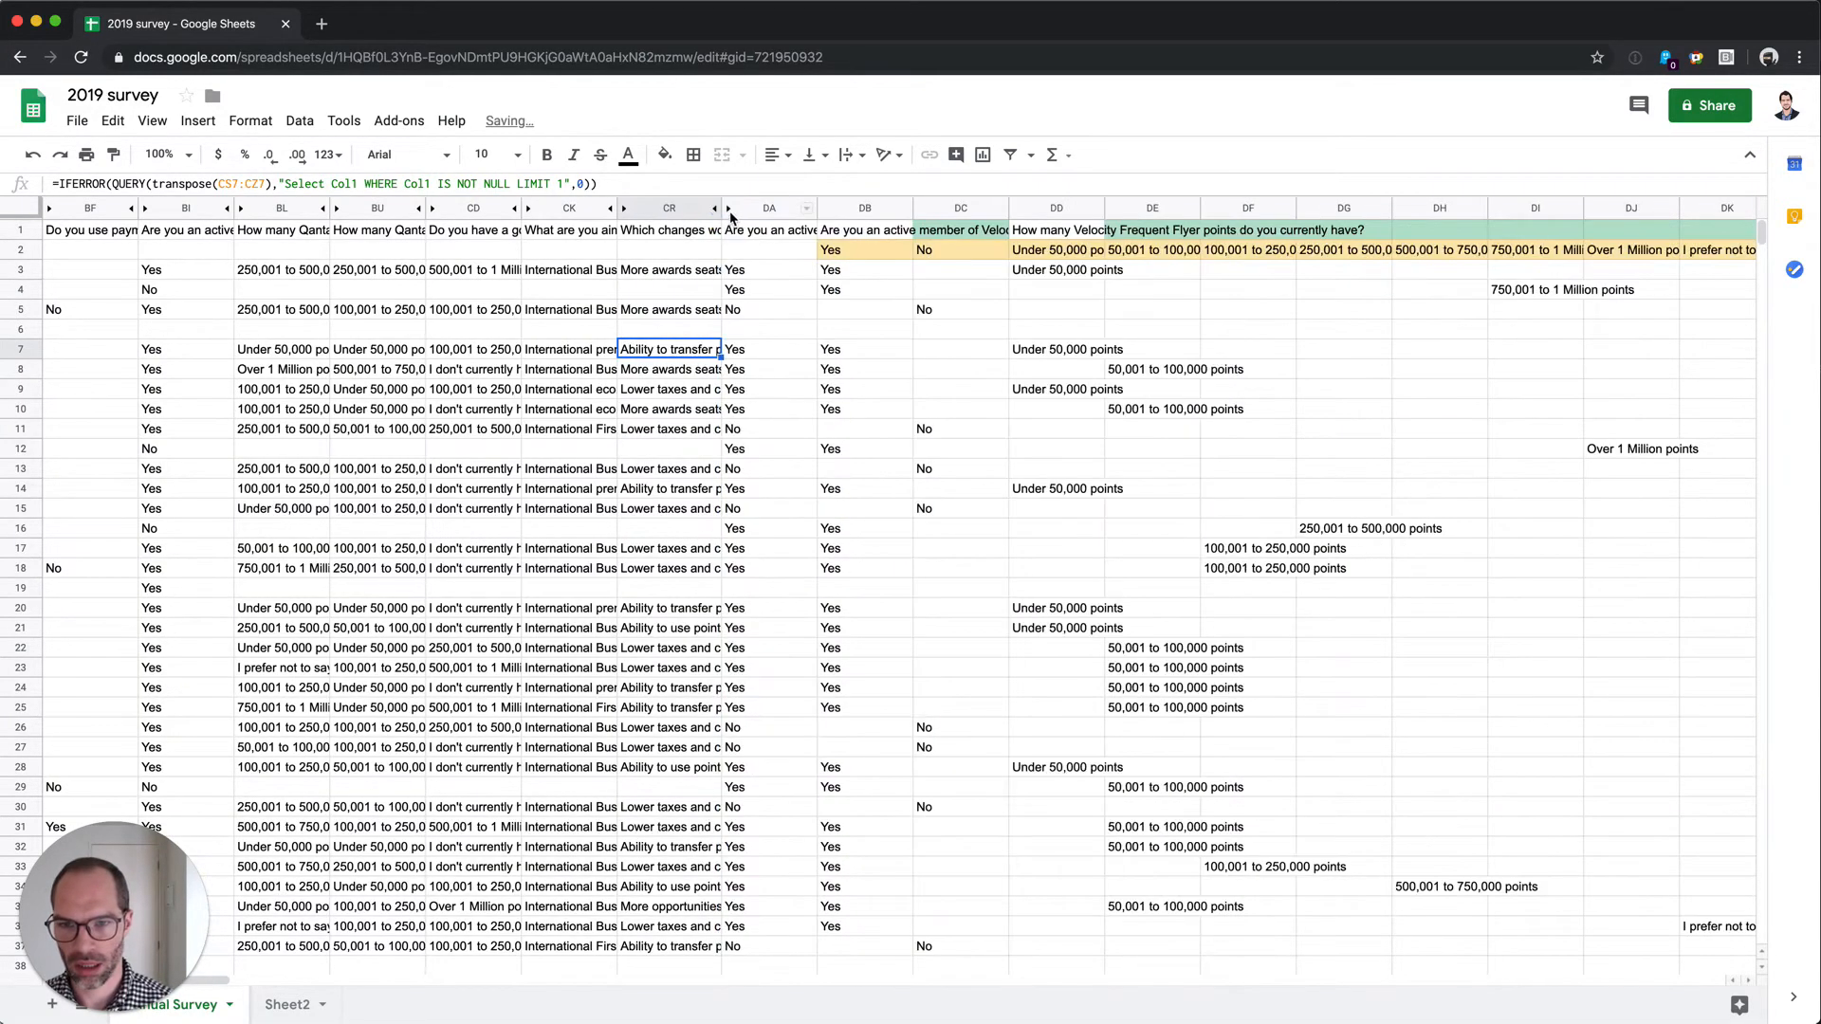
click(729, 207)
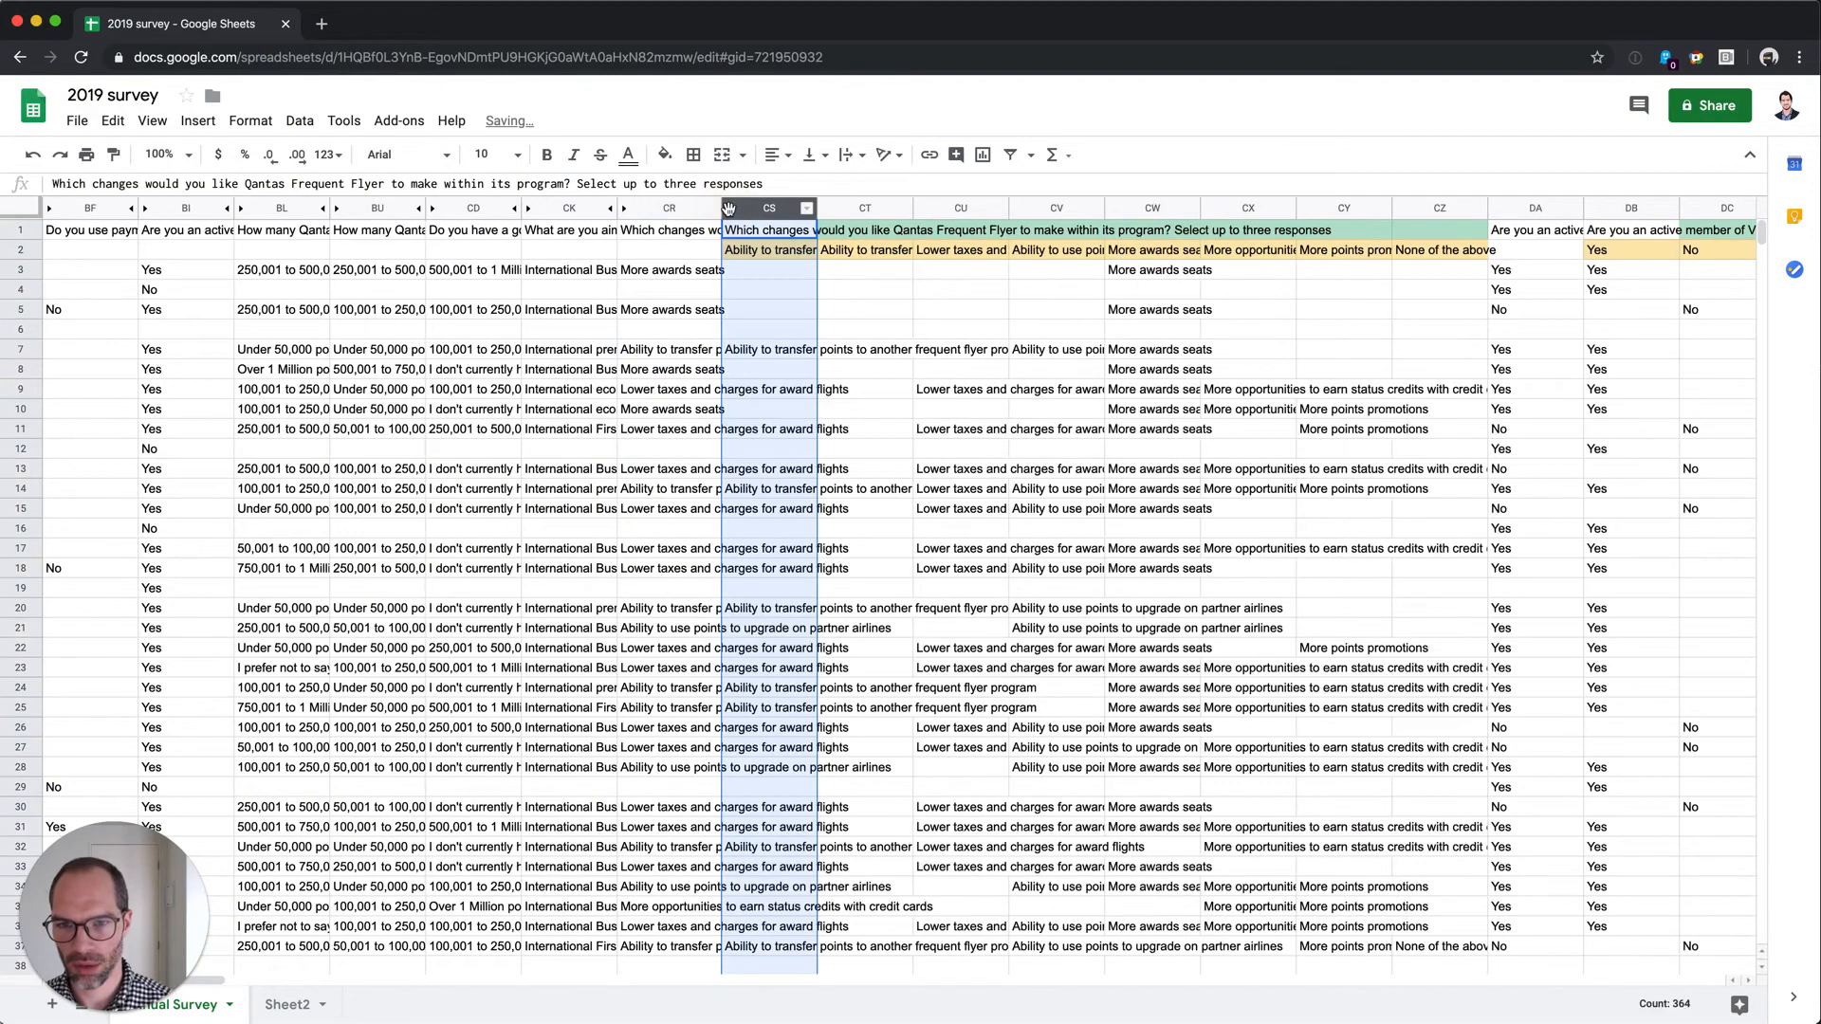
click(908, 313)
Select from CS1 across the question's answer columns and down the rows to examine the raw answers behind column CR.
key(Up)
key(Up)
key(Up)
key(Up)
key(Left)
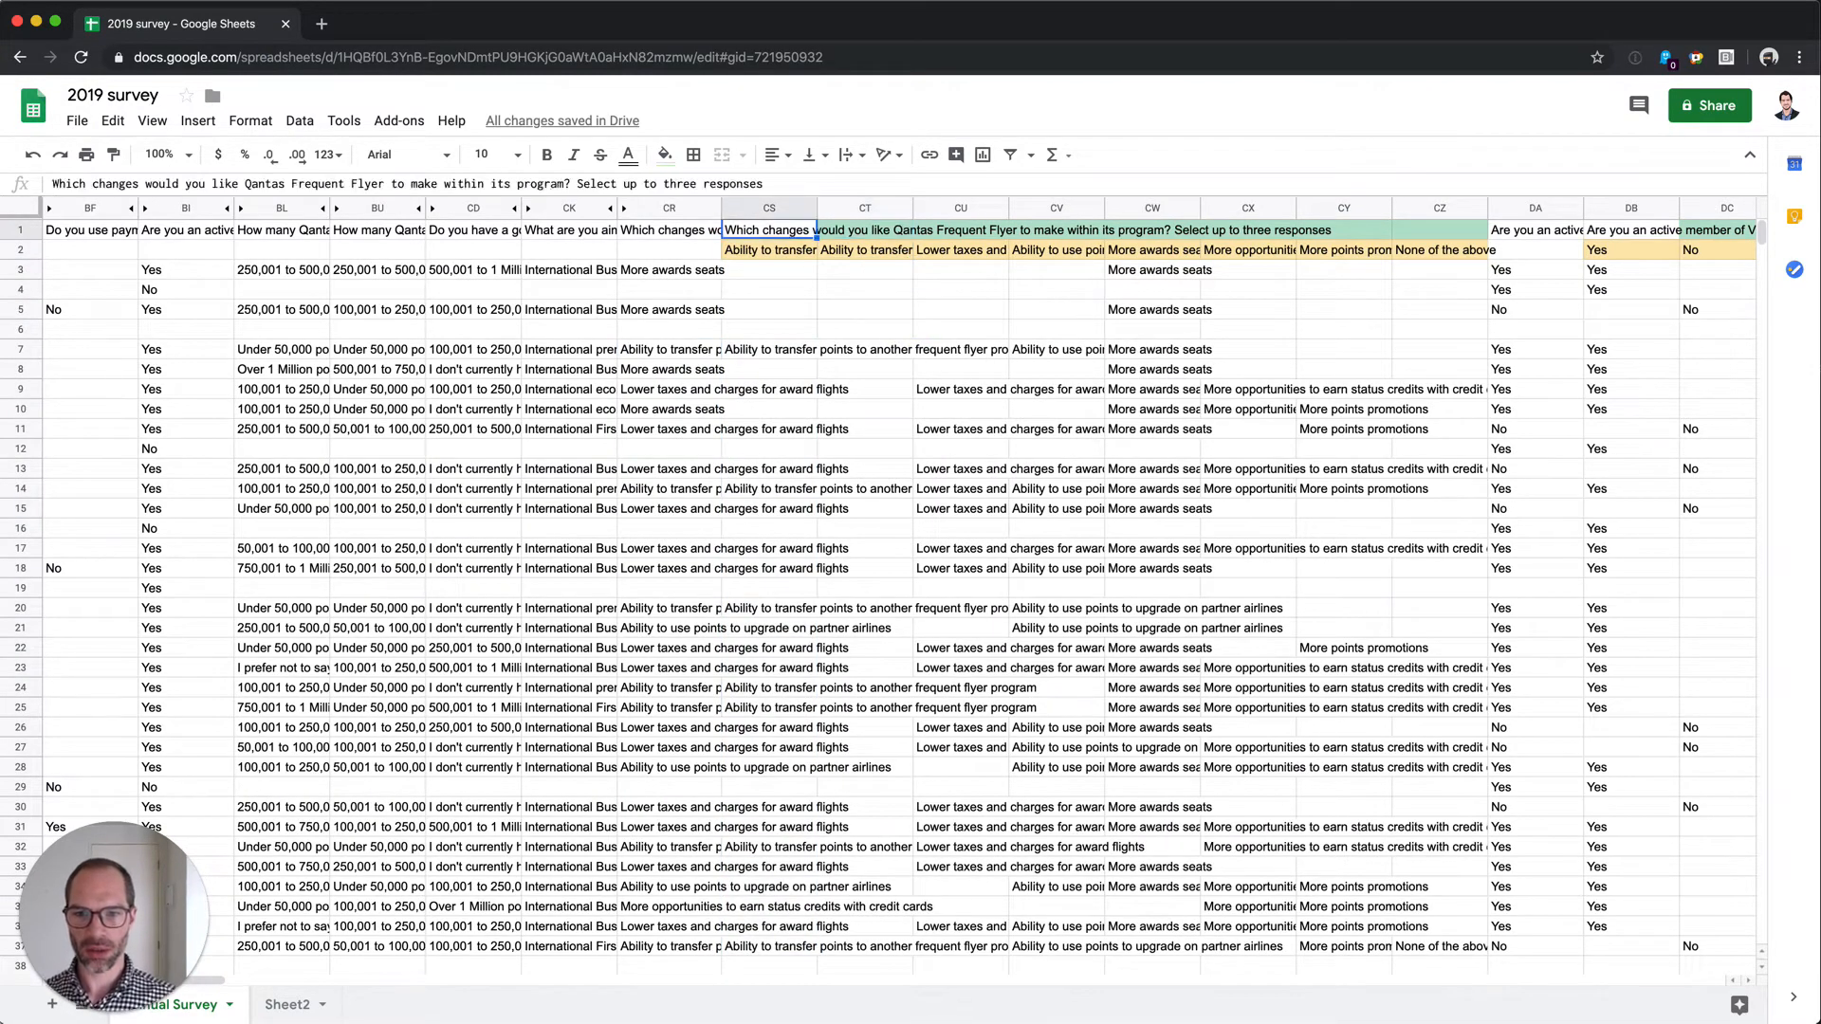
key(shift+Right)
key(shift+Right)
key(shift+Right)
key(shift+Right)
key(shift+Right)
key(shift+Right)
key(shift+Right)
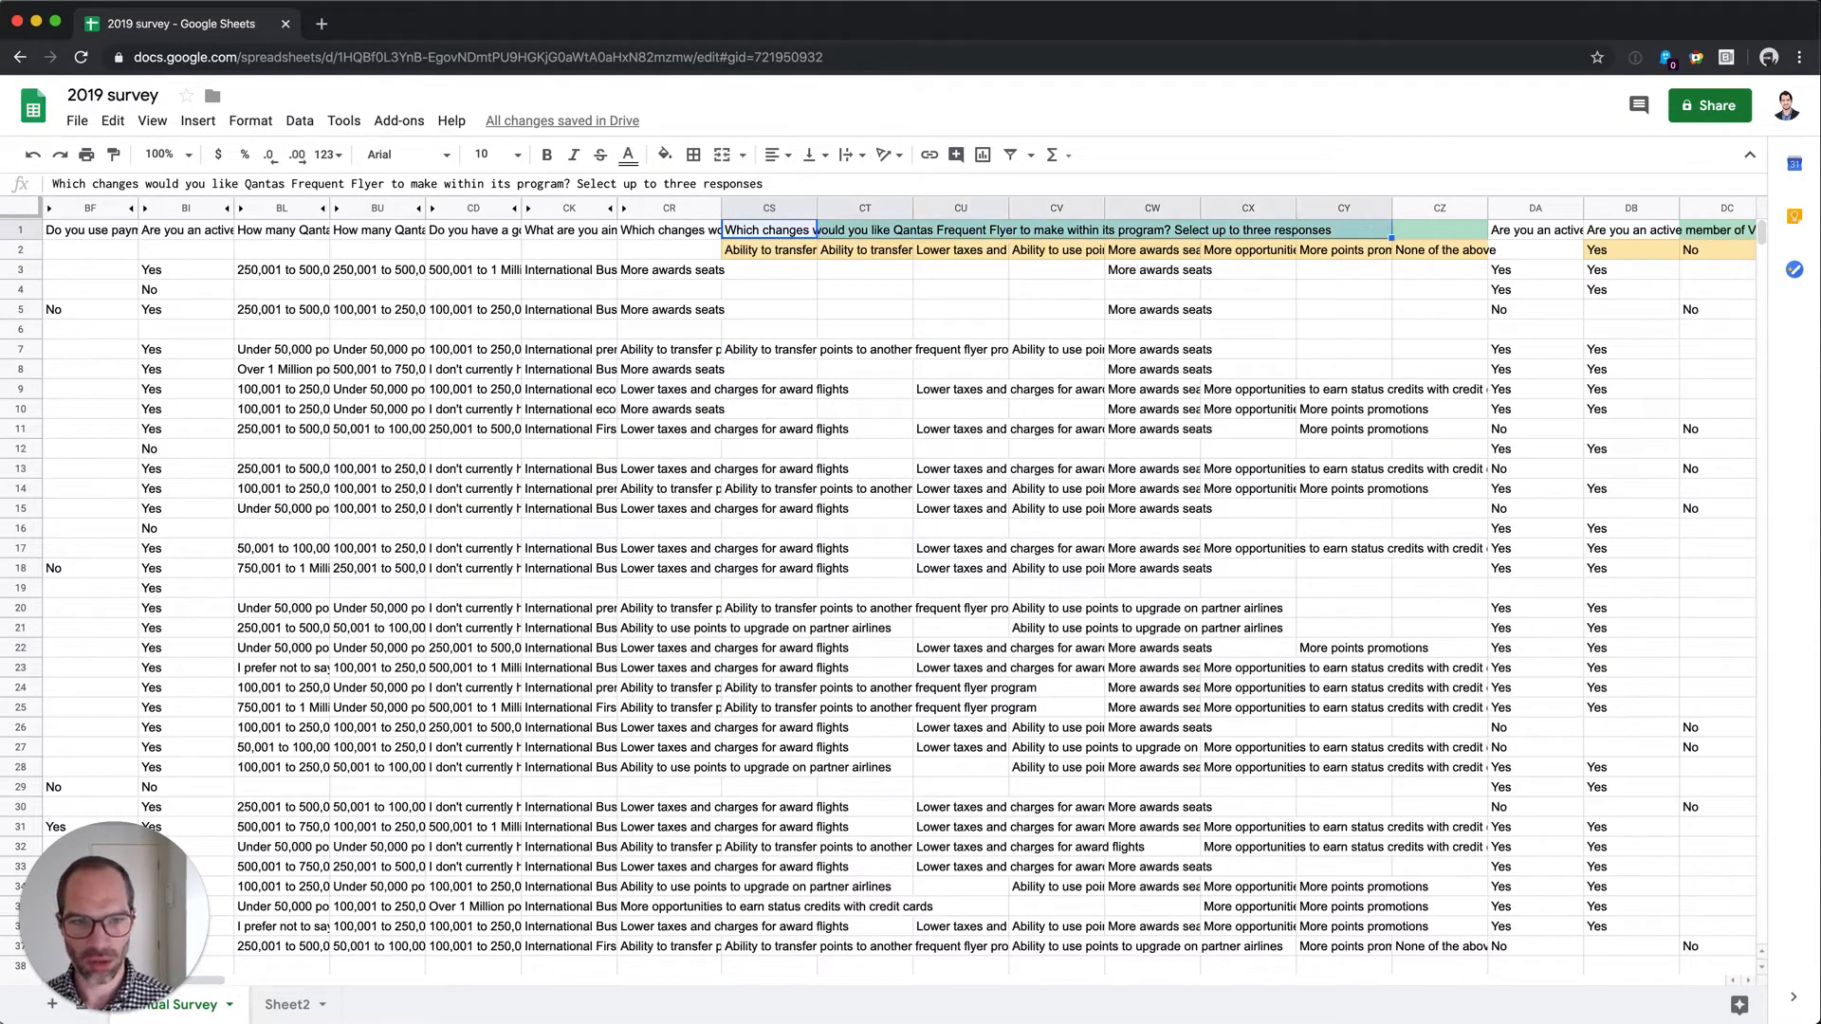
key(shift+Down)
key(shift+Down)
key(shift+Down)
key(shift+Down)
key(shift+Down)
key(shift+Down)
key(shift+Down)
key(shift+Down)
key(shift+Down)
key(shift+Down)
key(shift+Down)
key(shift+Down)
key(shift+Down)
Compare the question title in CR1 with the one in CS1 and inspect the CR3 formula.
key(Left)
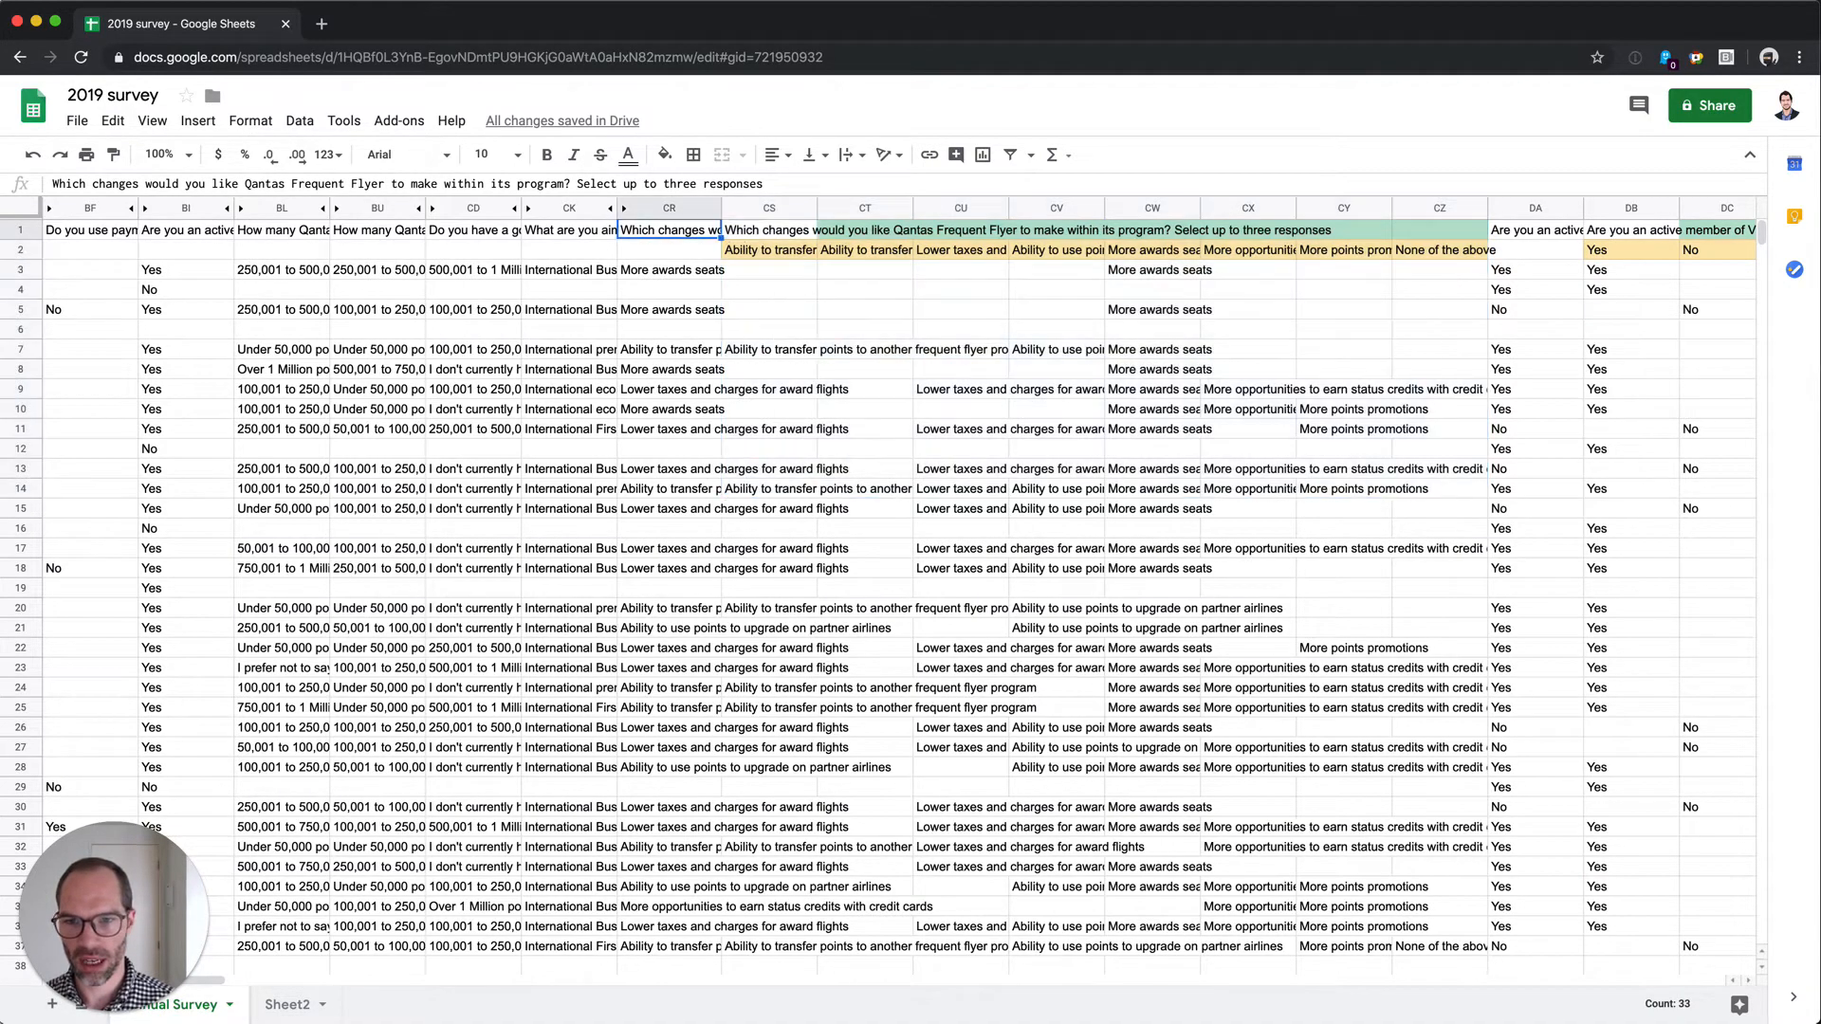
key(Down)
key(Down)
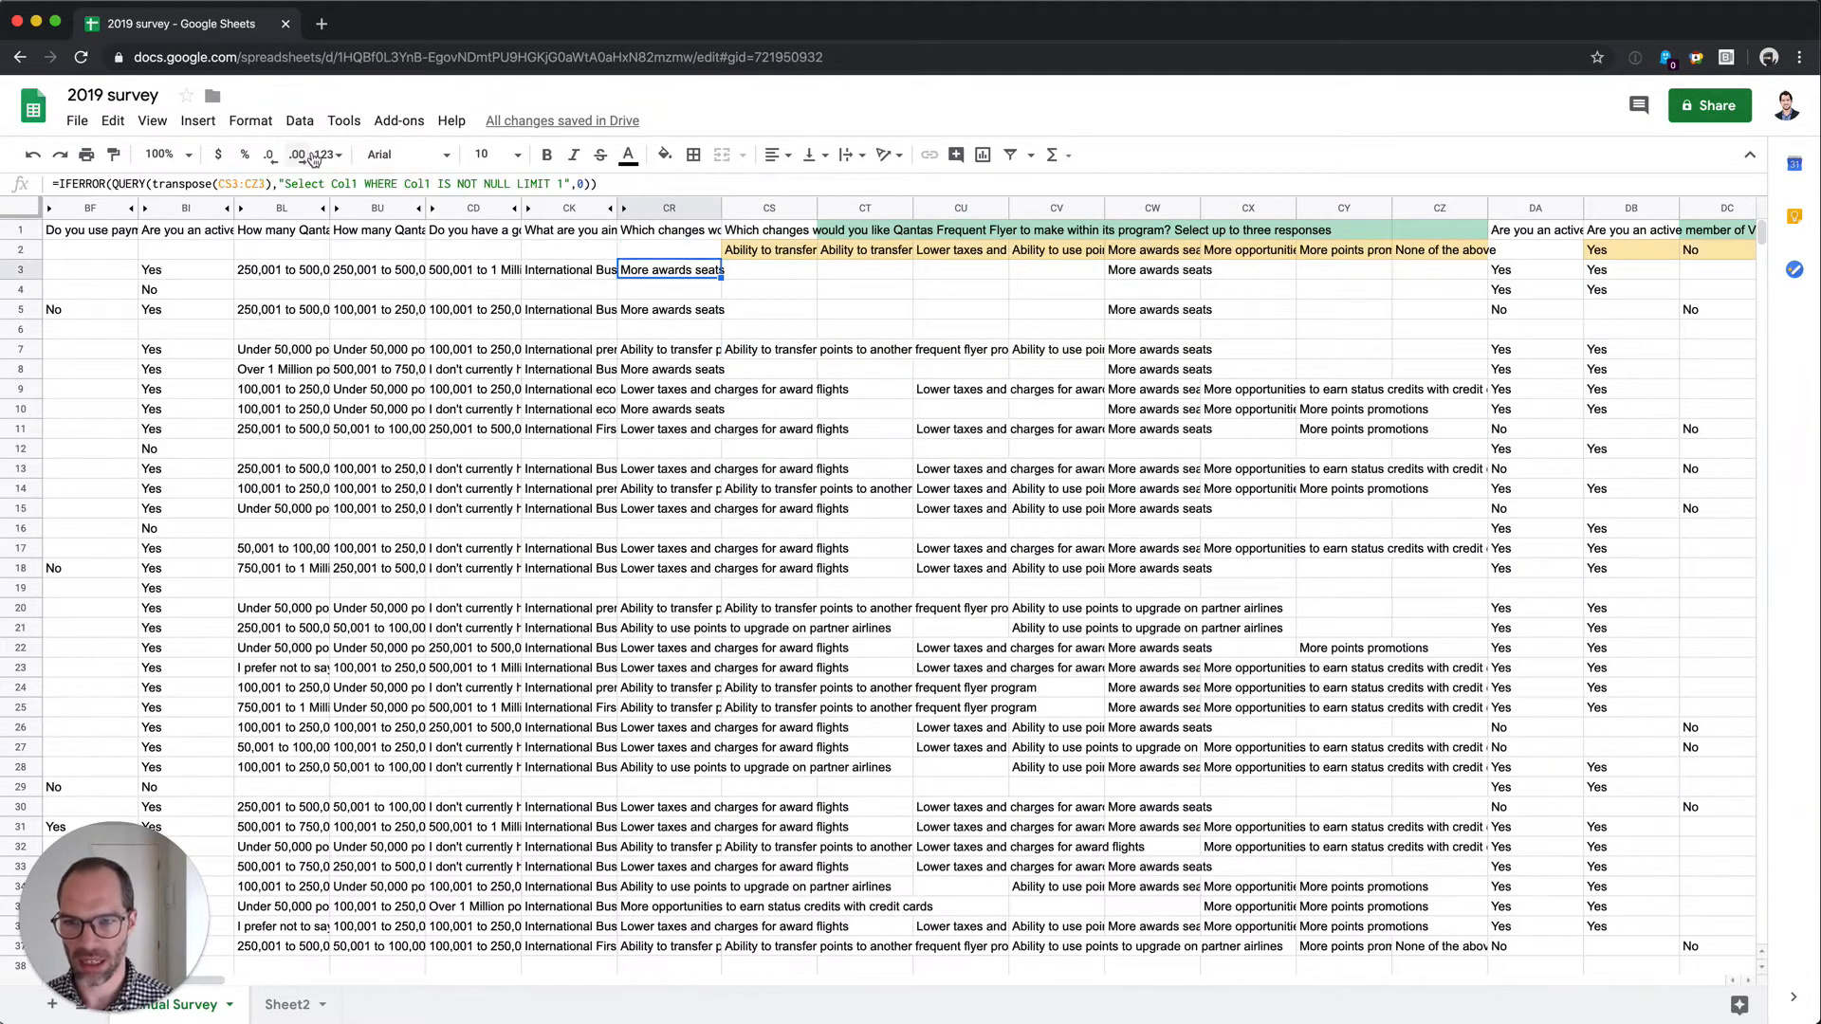
click(350, 182)
key(Escape)
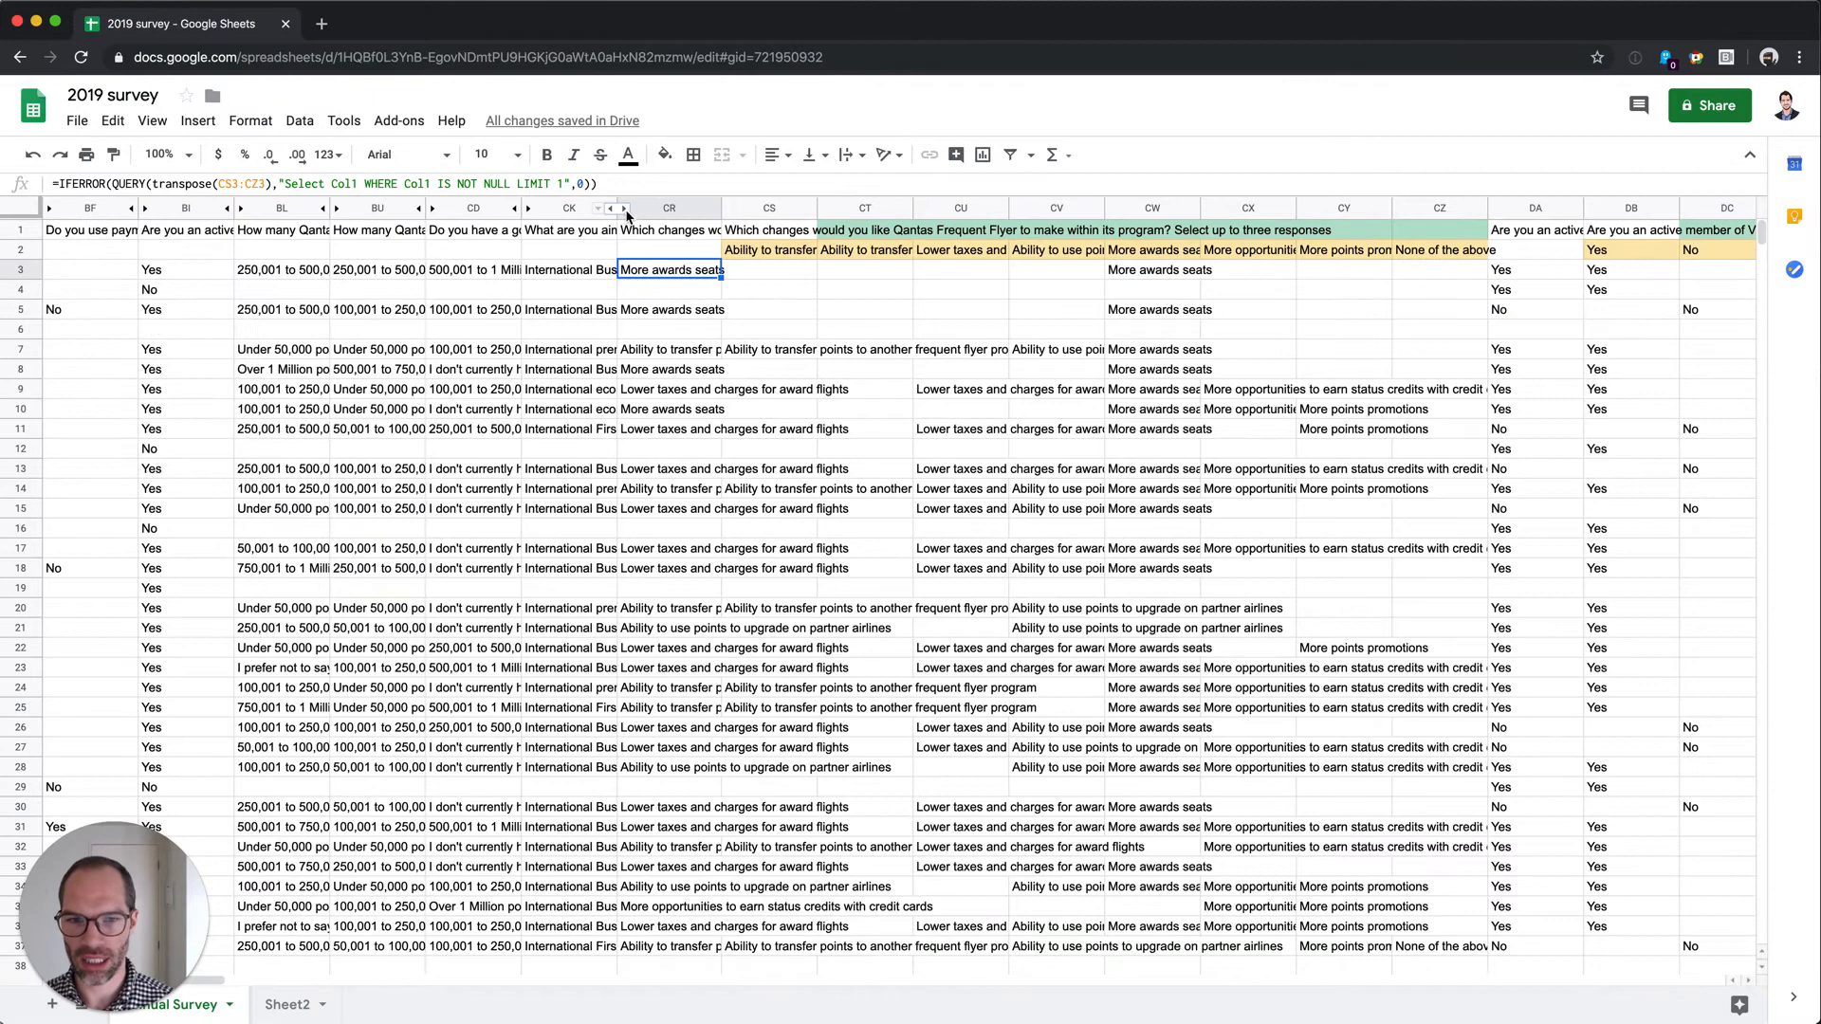
click(778, 237)
click(676, 236)
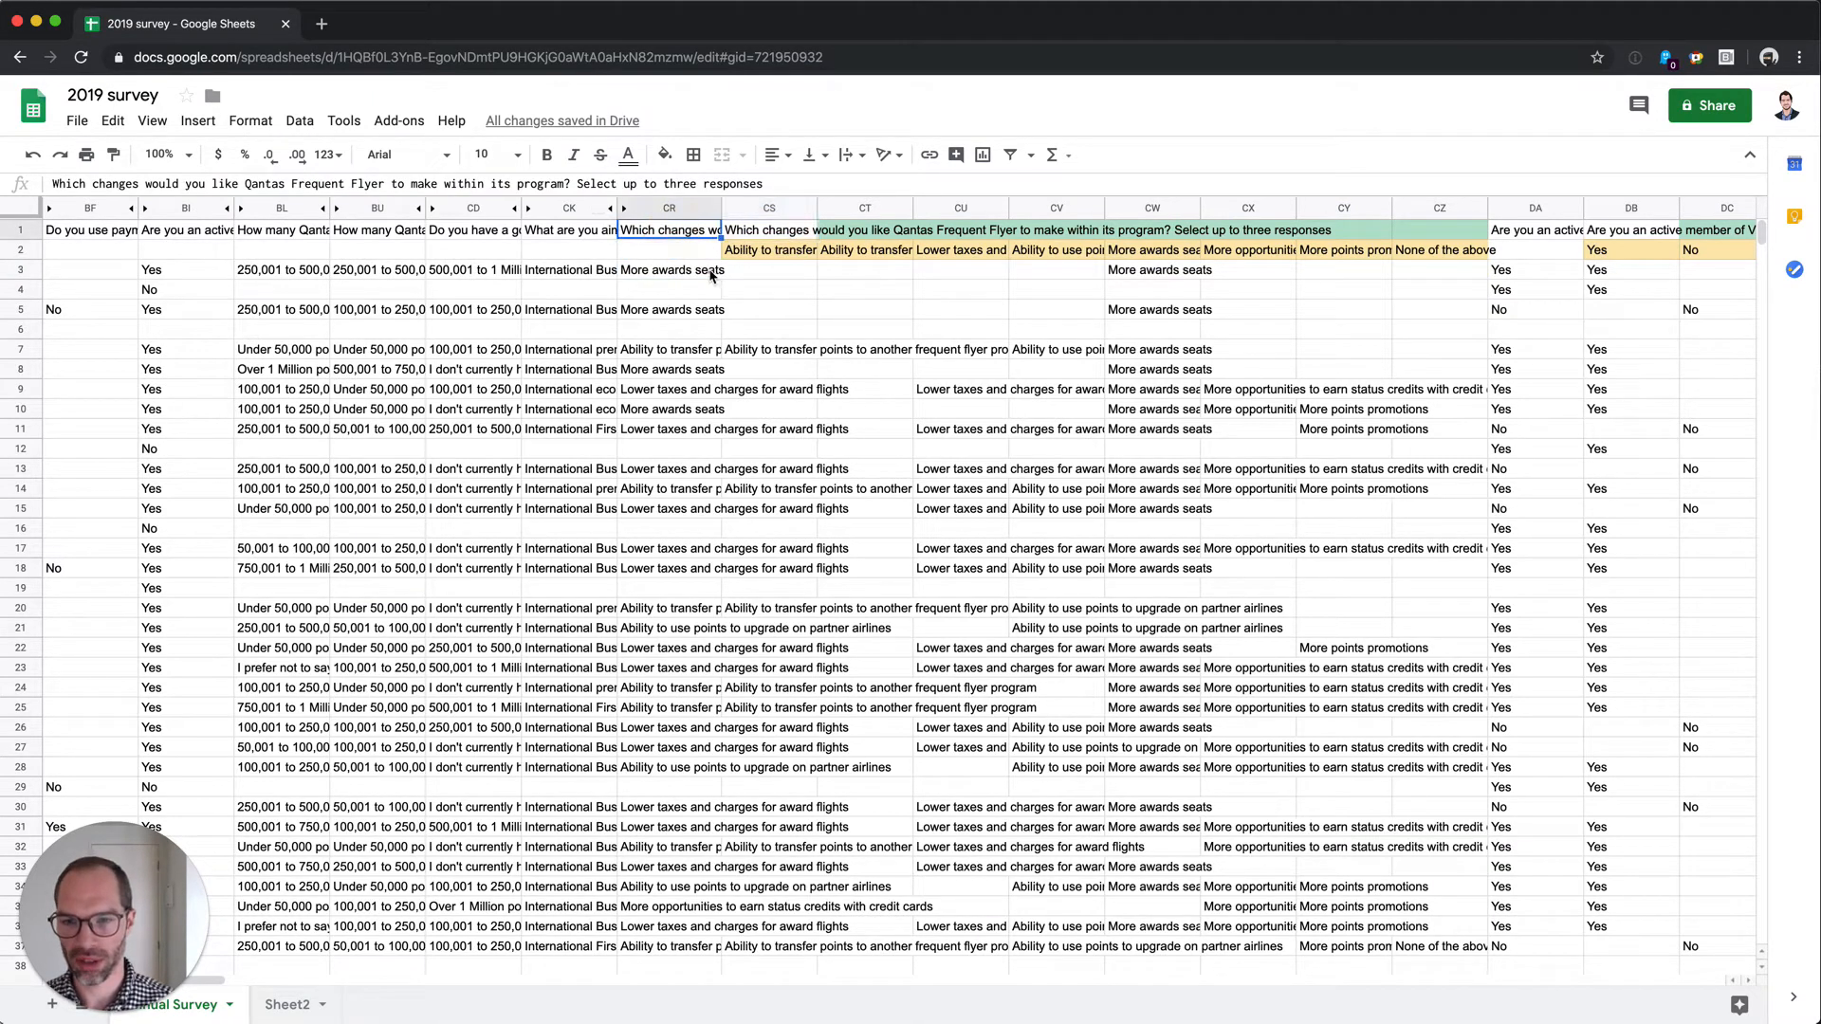
click(706, 274)
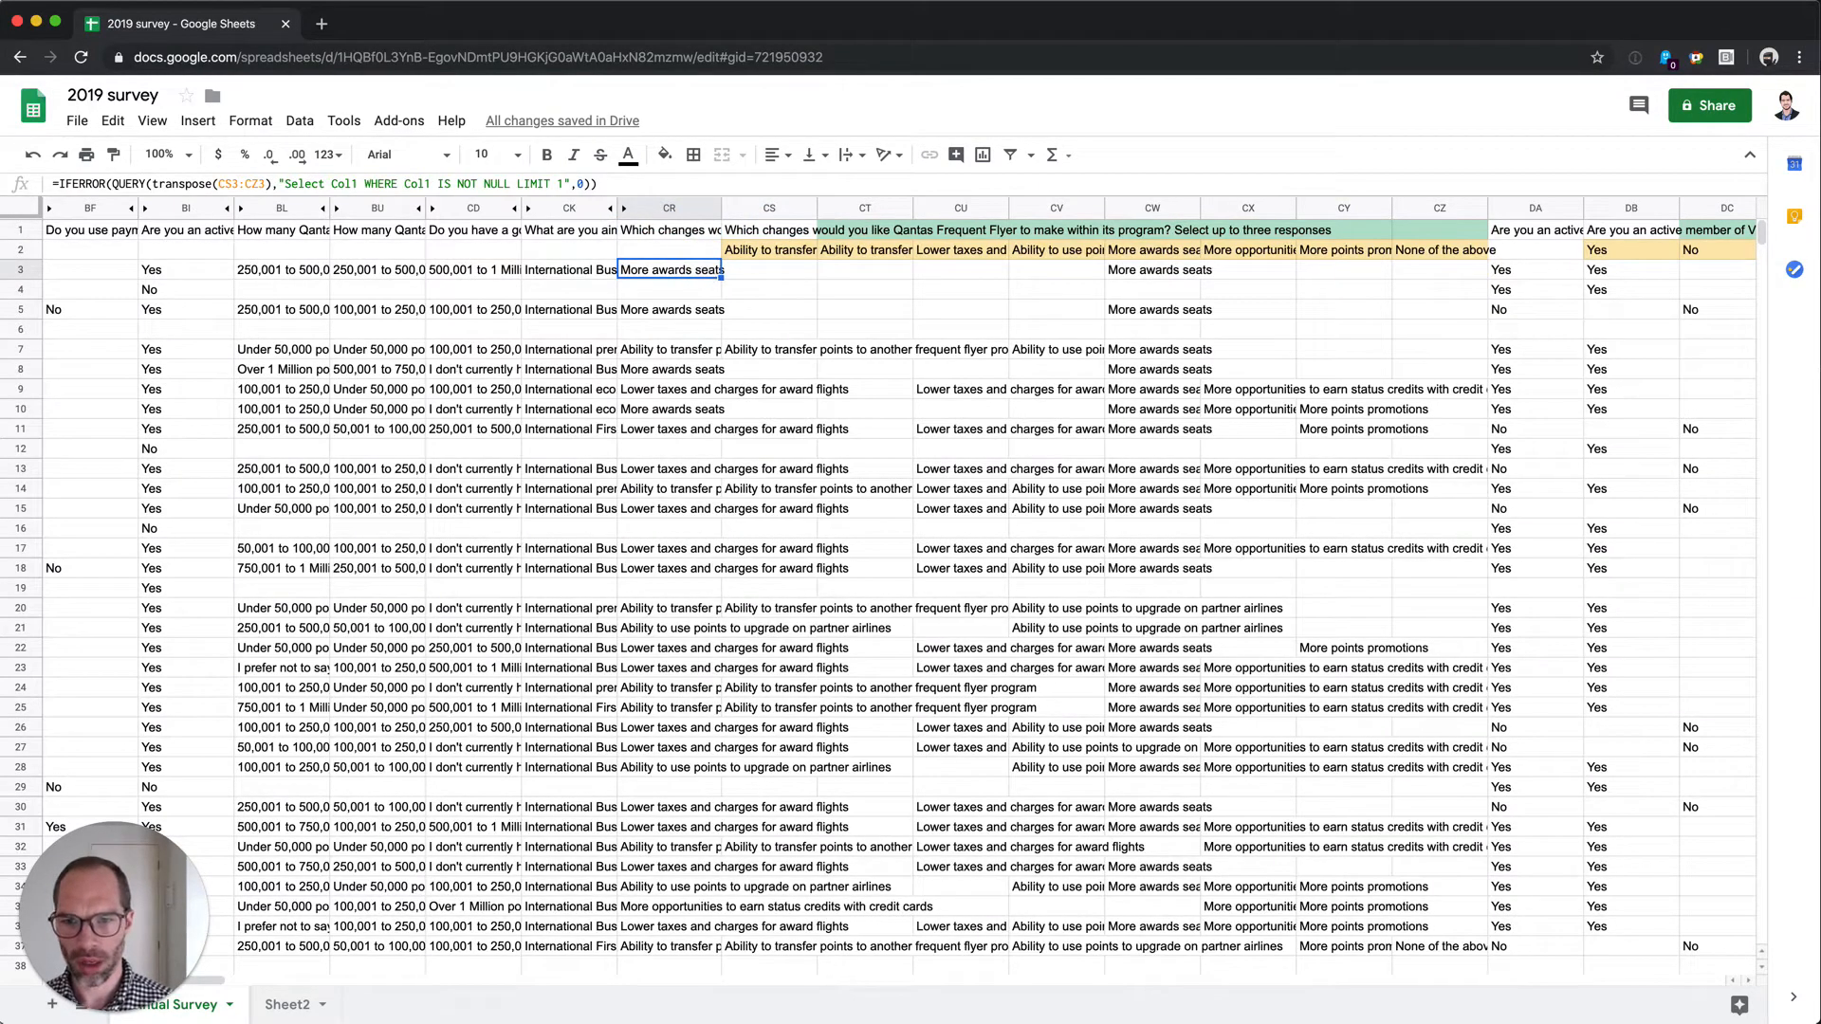
Try the CR4 formula without its IFERROR wrapper and read the error note on the cell, then restore the wrapper.
click(711, 288)
click(95, 185)
double_click(95, 185)
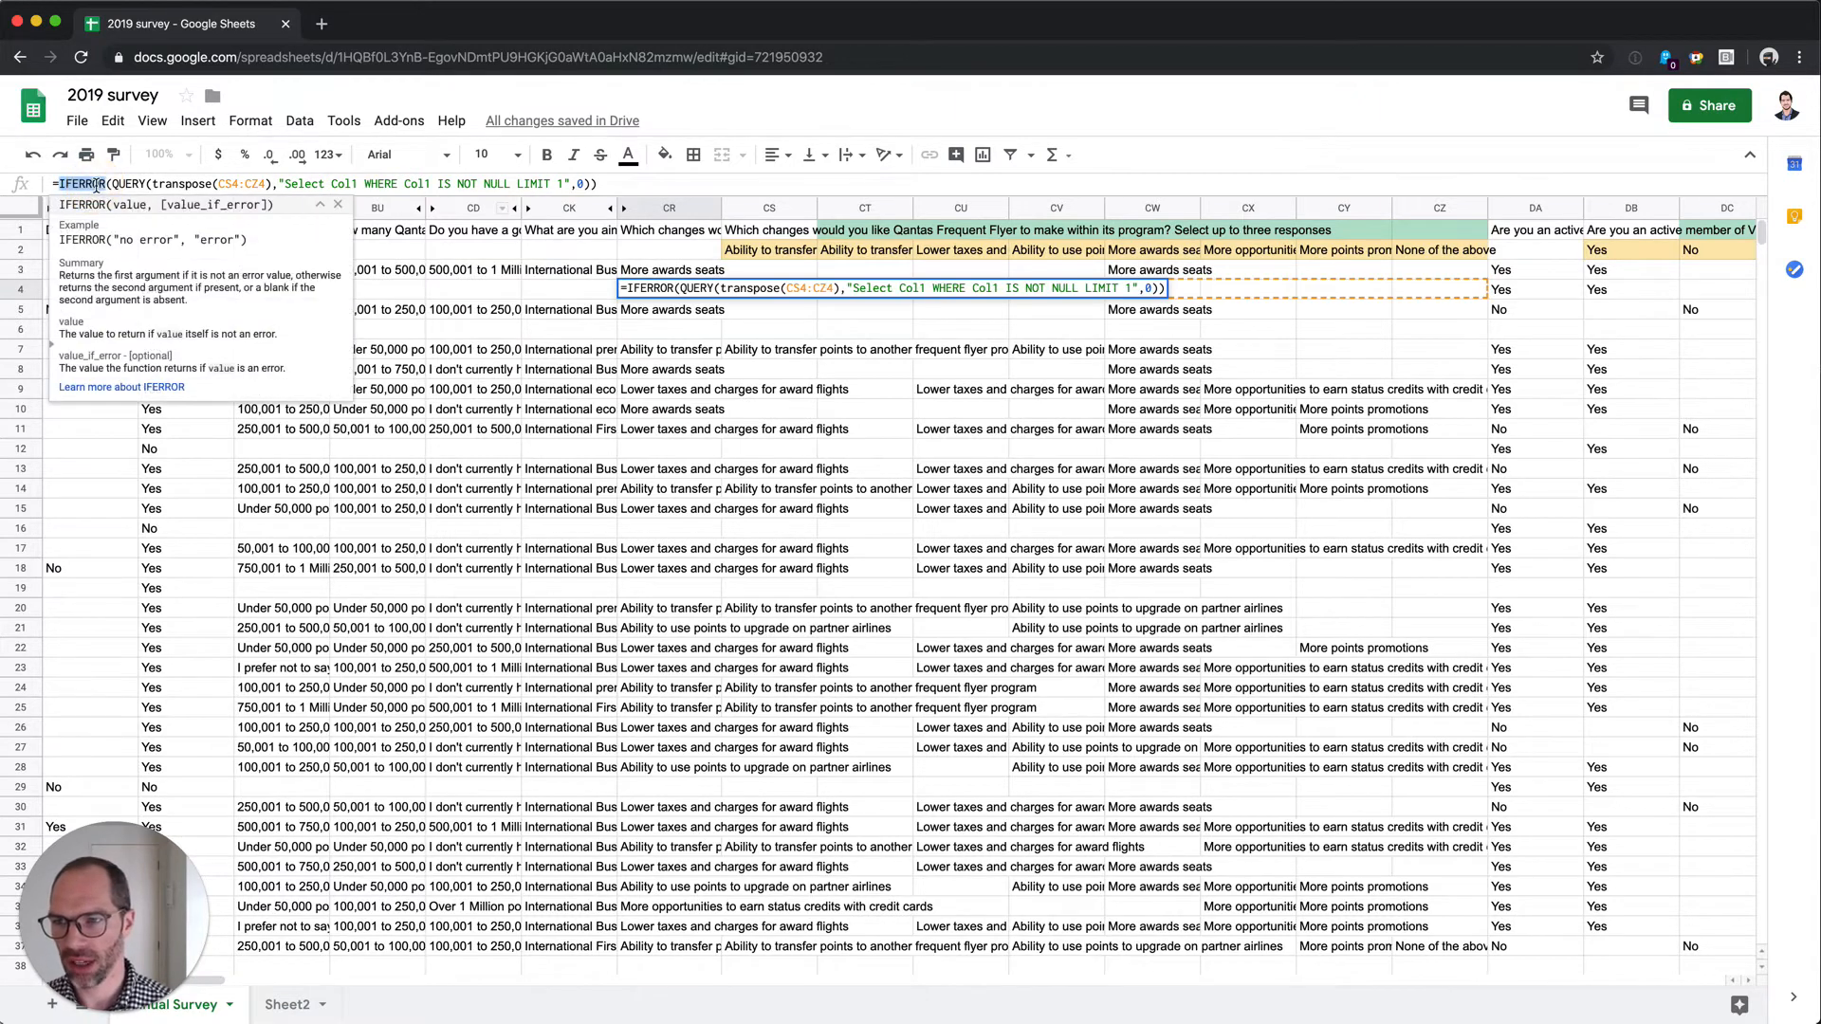
key(BackSpace)
key(Delete)
key(BackSpace)
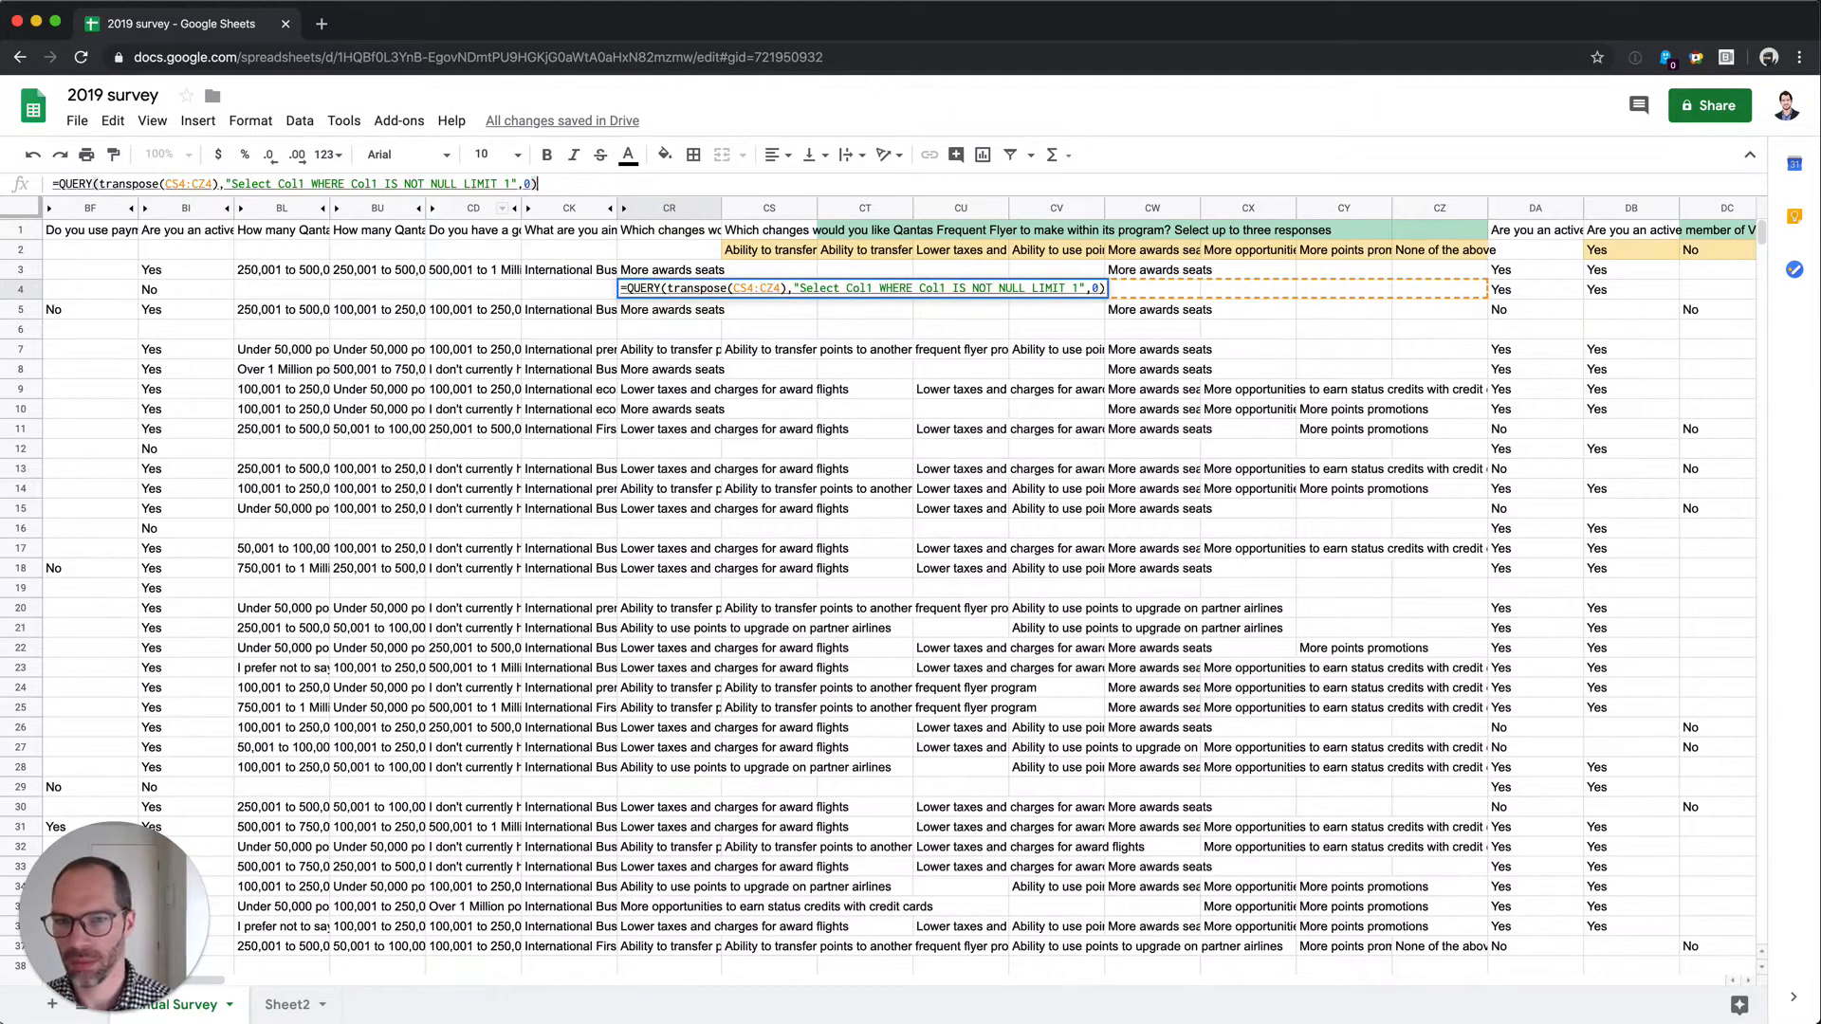
key(Return)
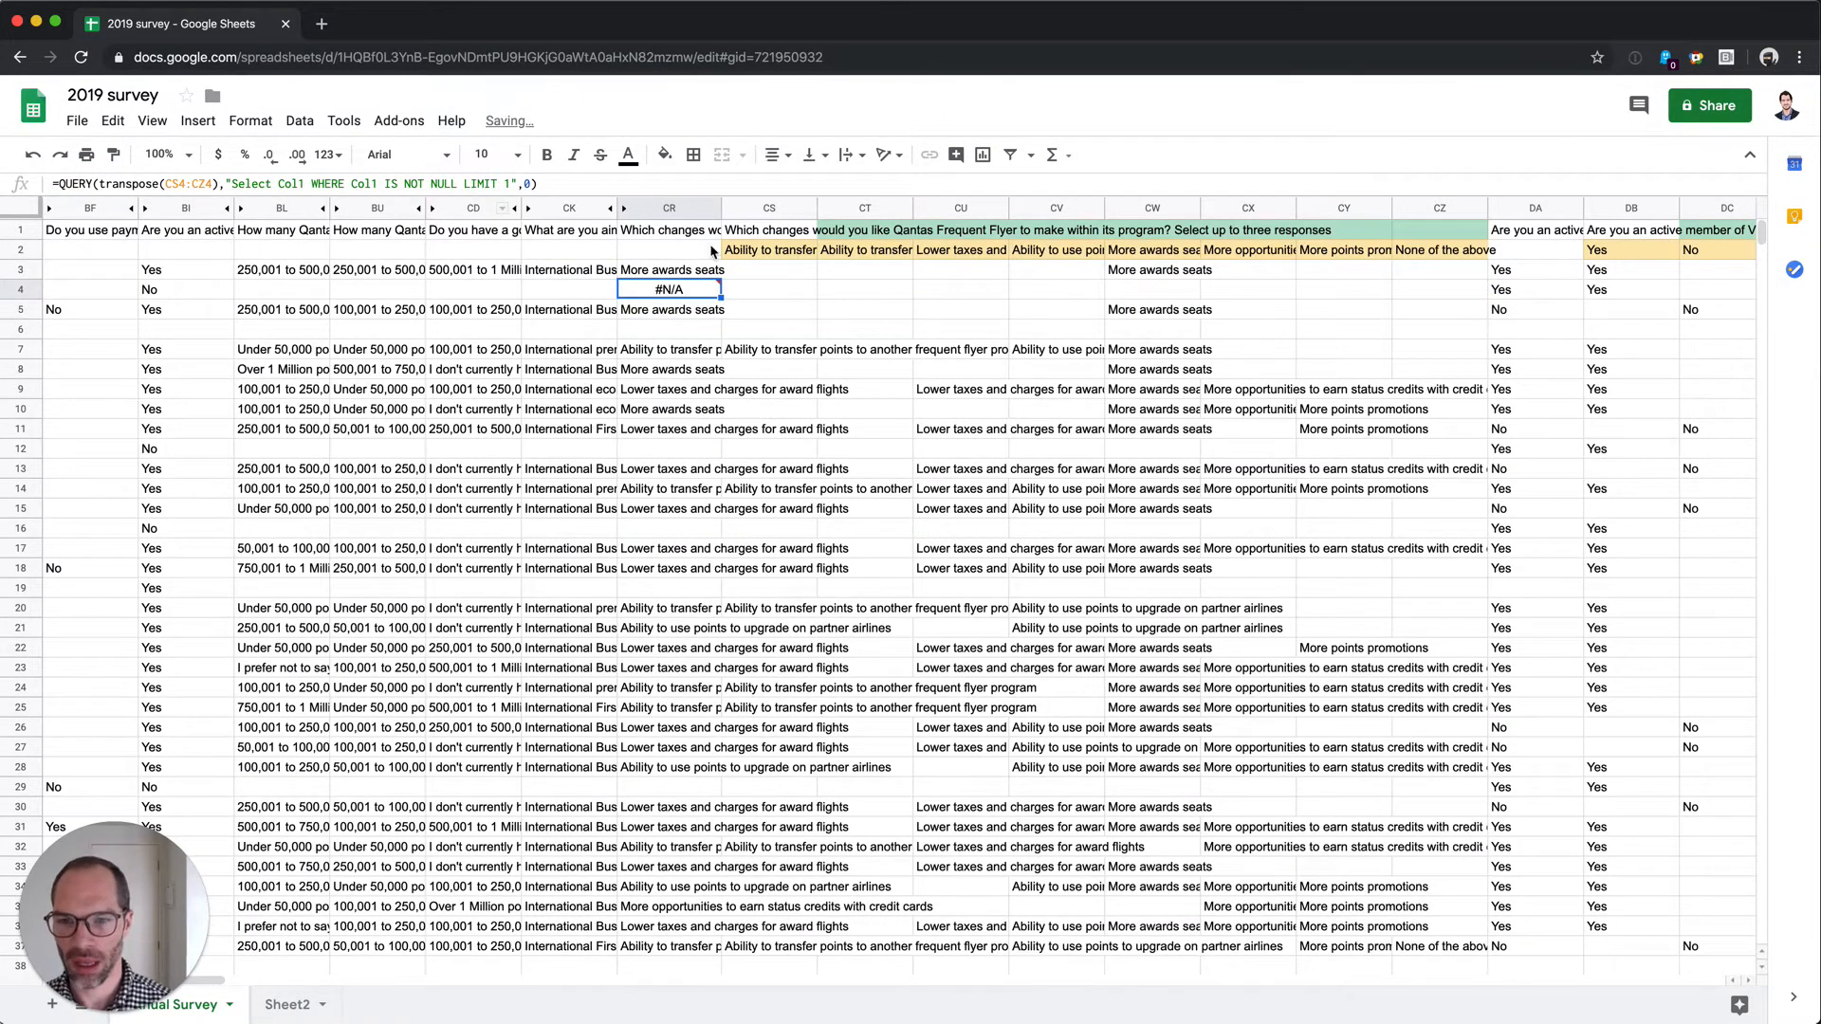
mouse_move(722, 299)
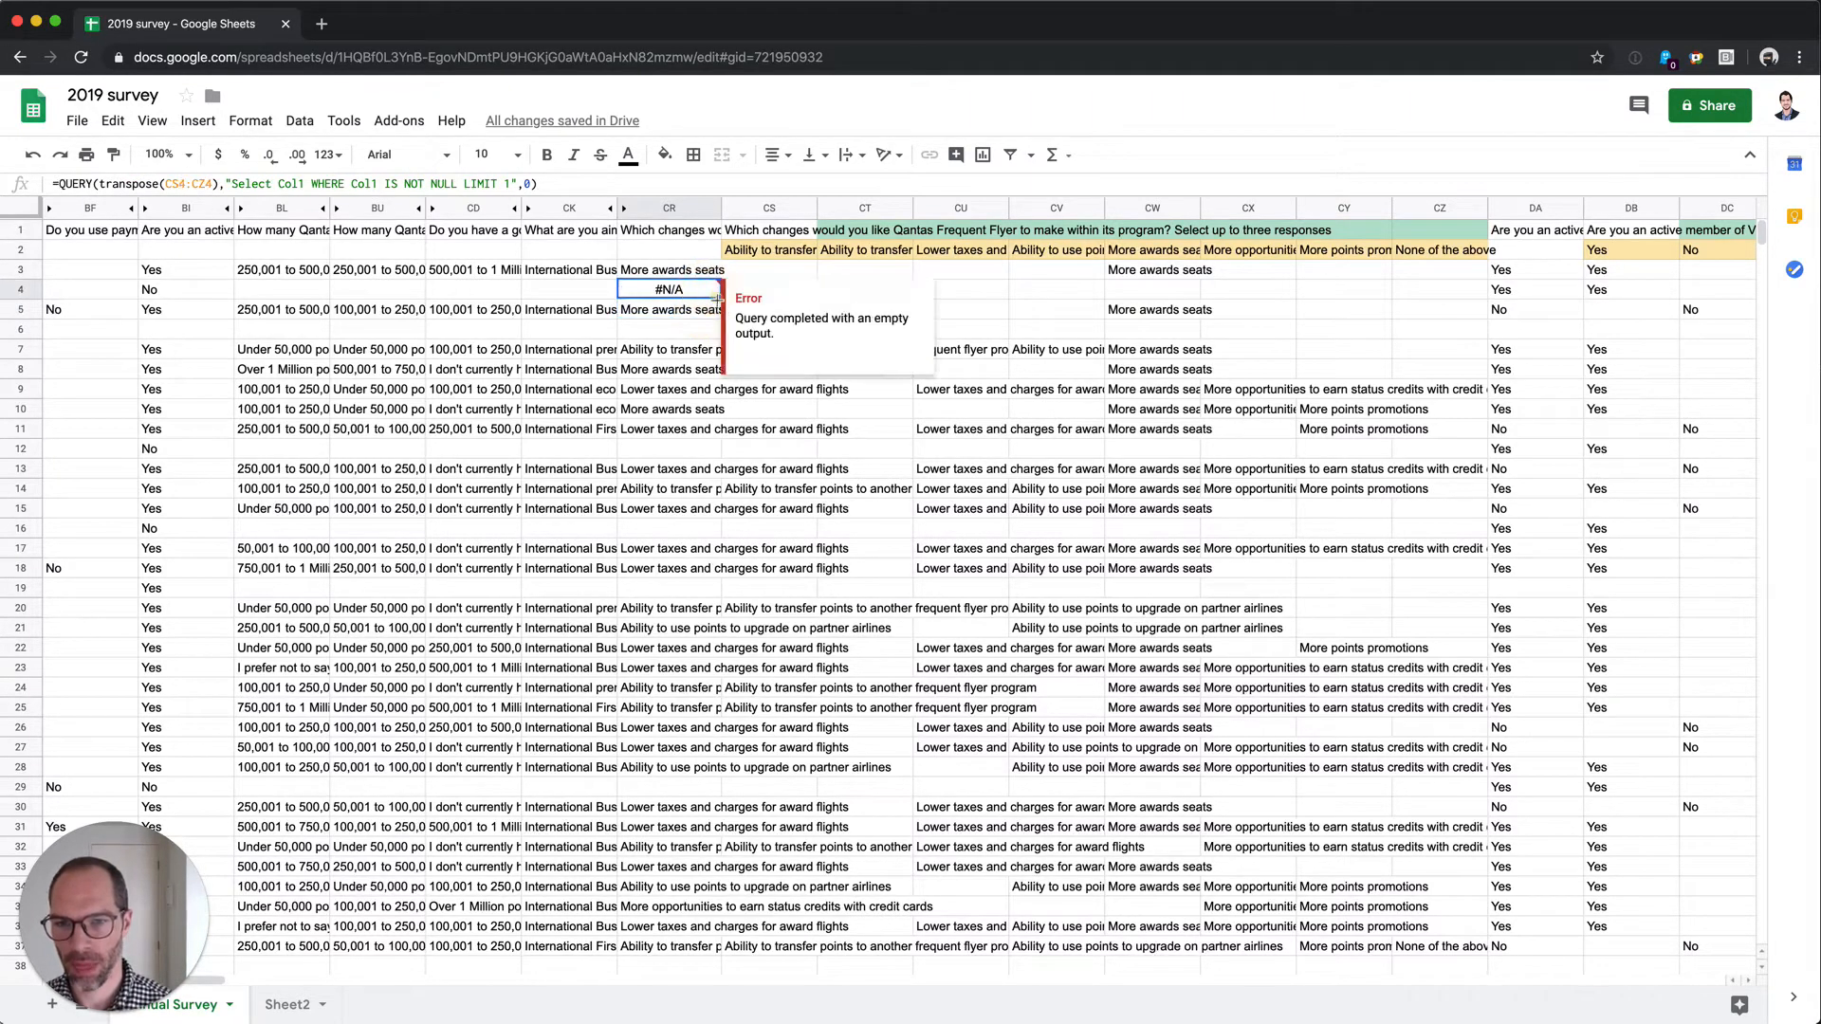
drag(718, 297, 702, 389)
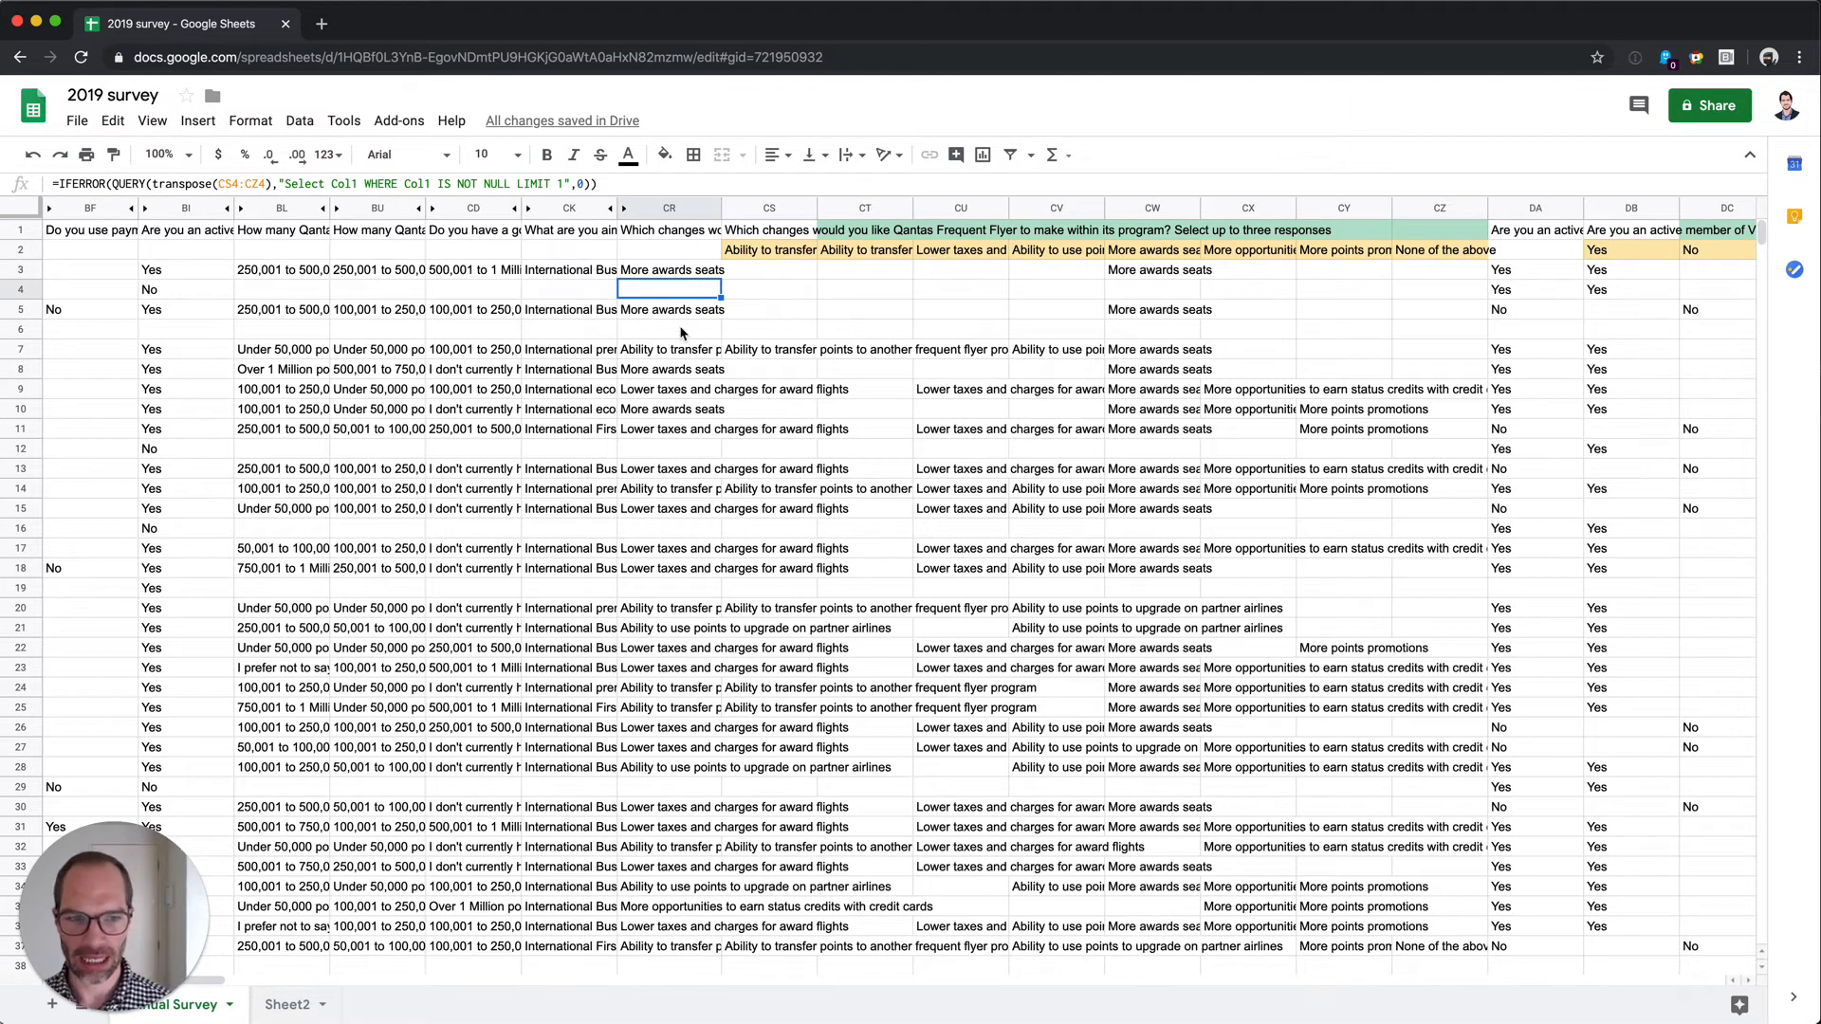
Hide the original answer columns CS to CZ.
click(786, 209)
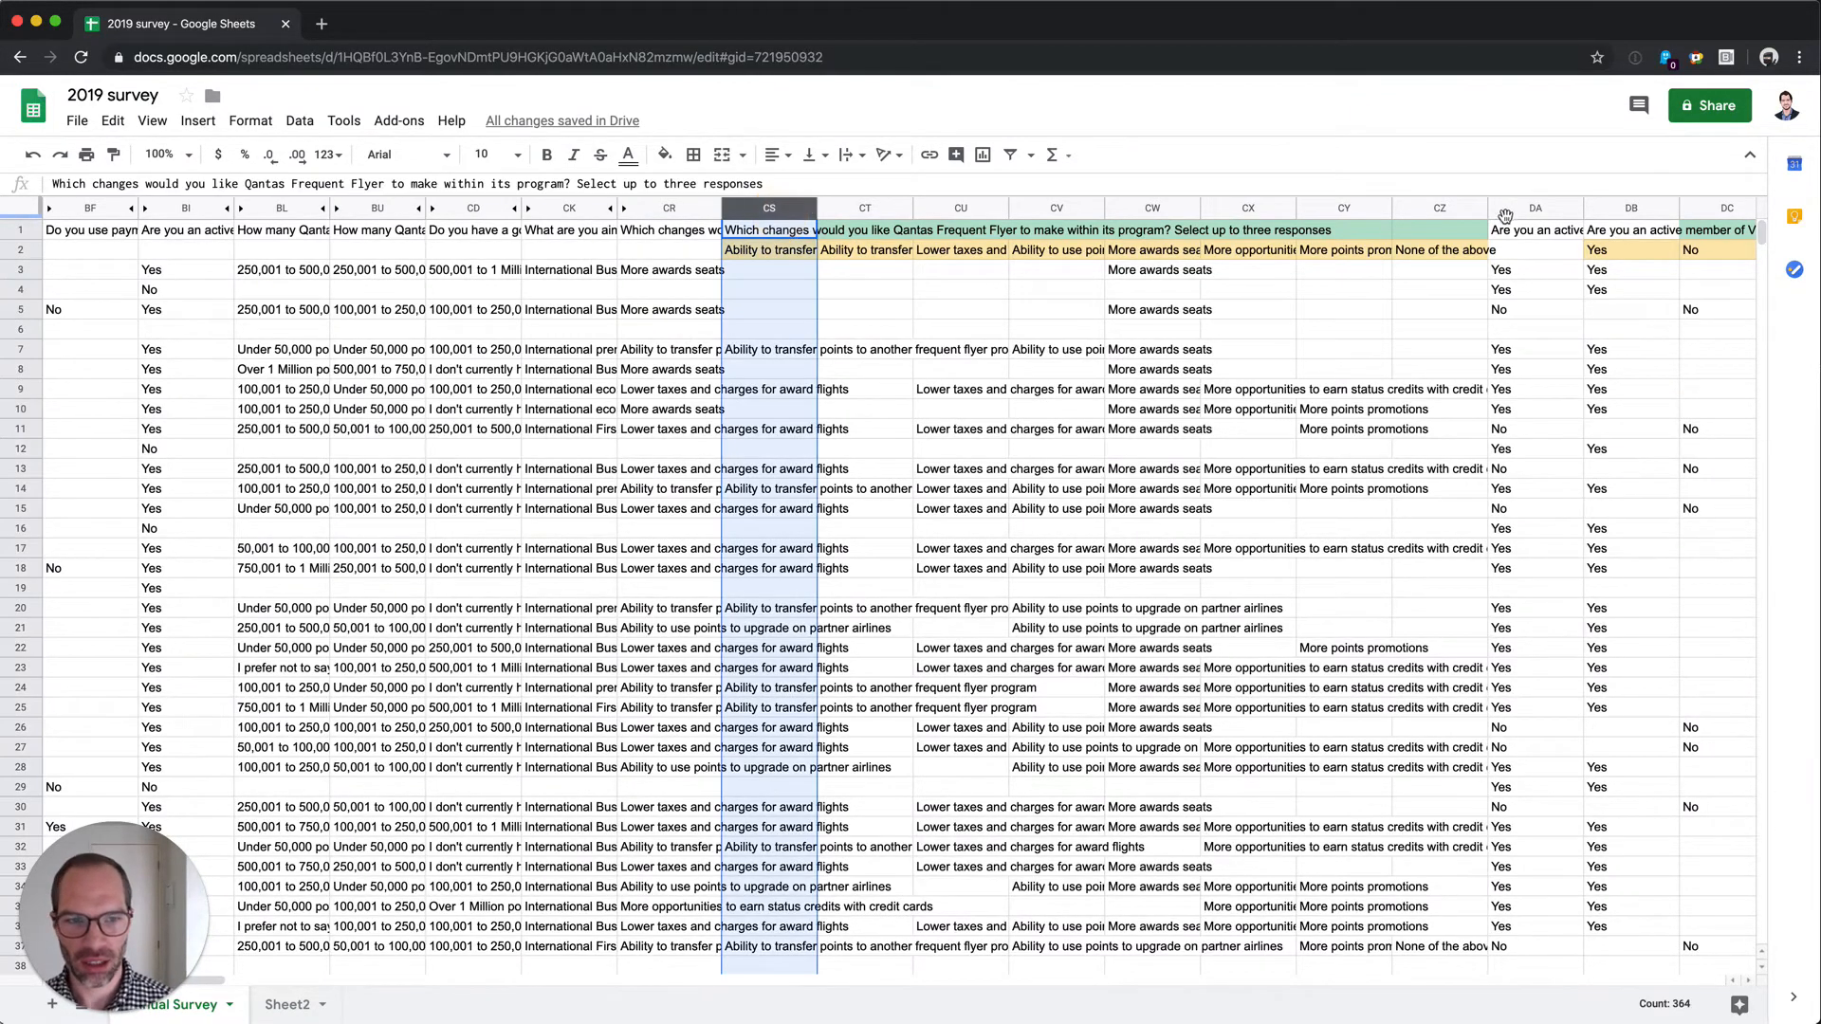
shift+click(1451, 208)
right_click(1449, 211)
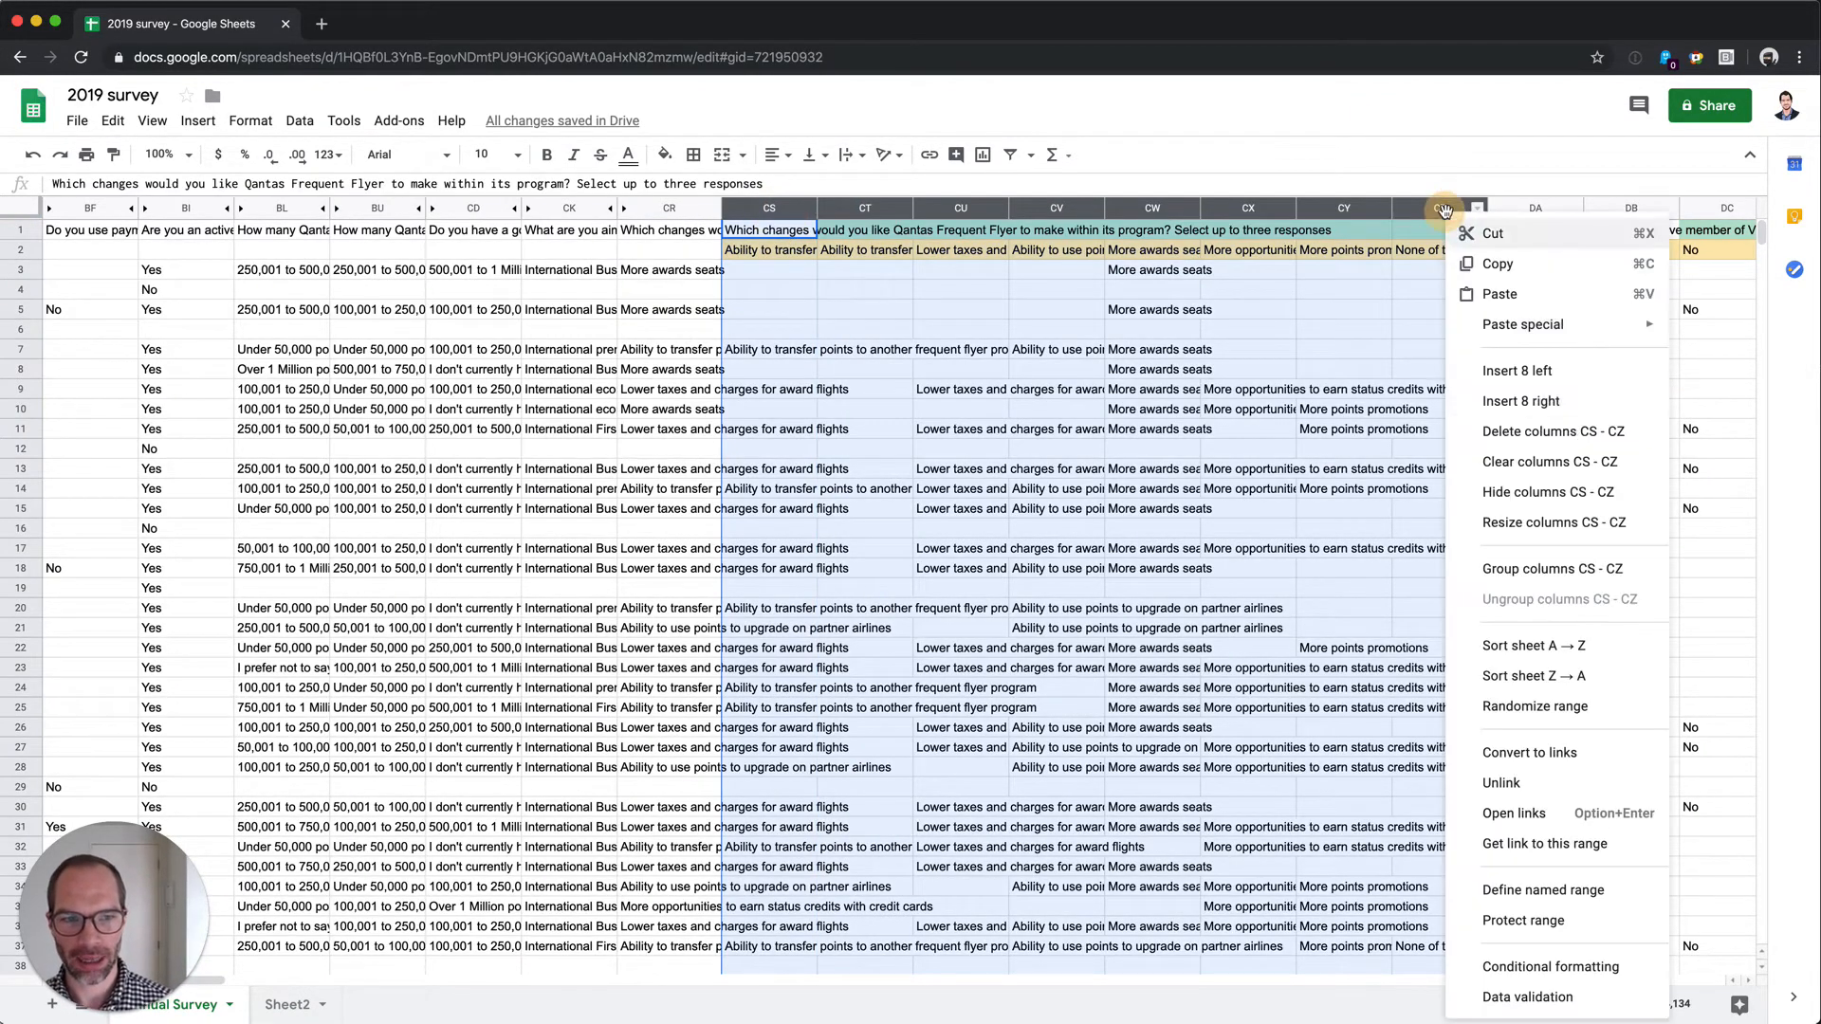
click(1555, 432)
click(835, 290)
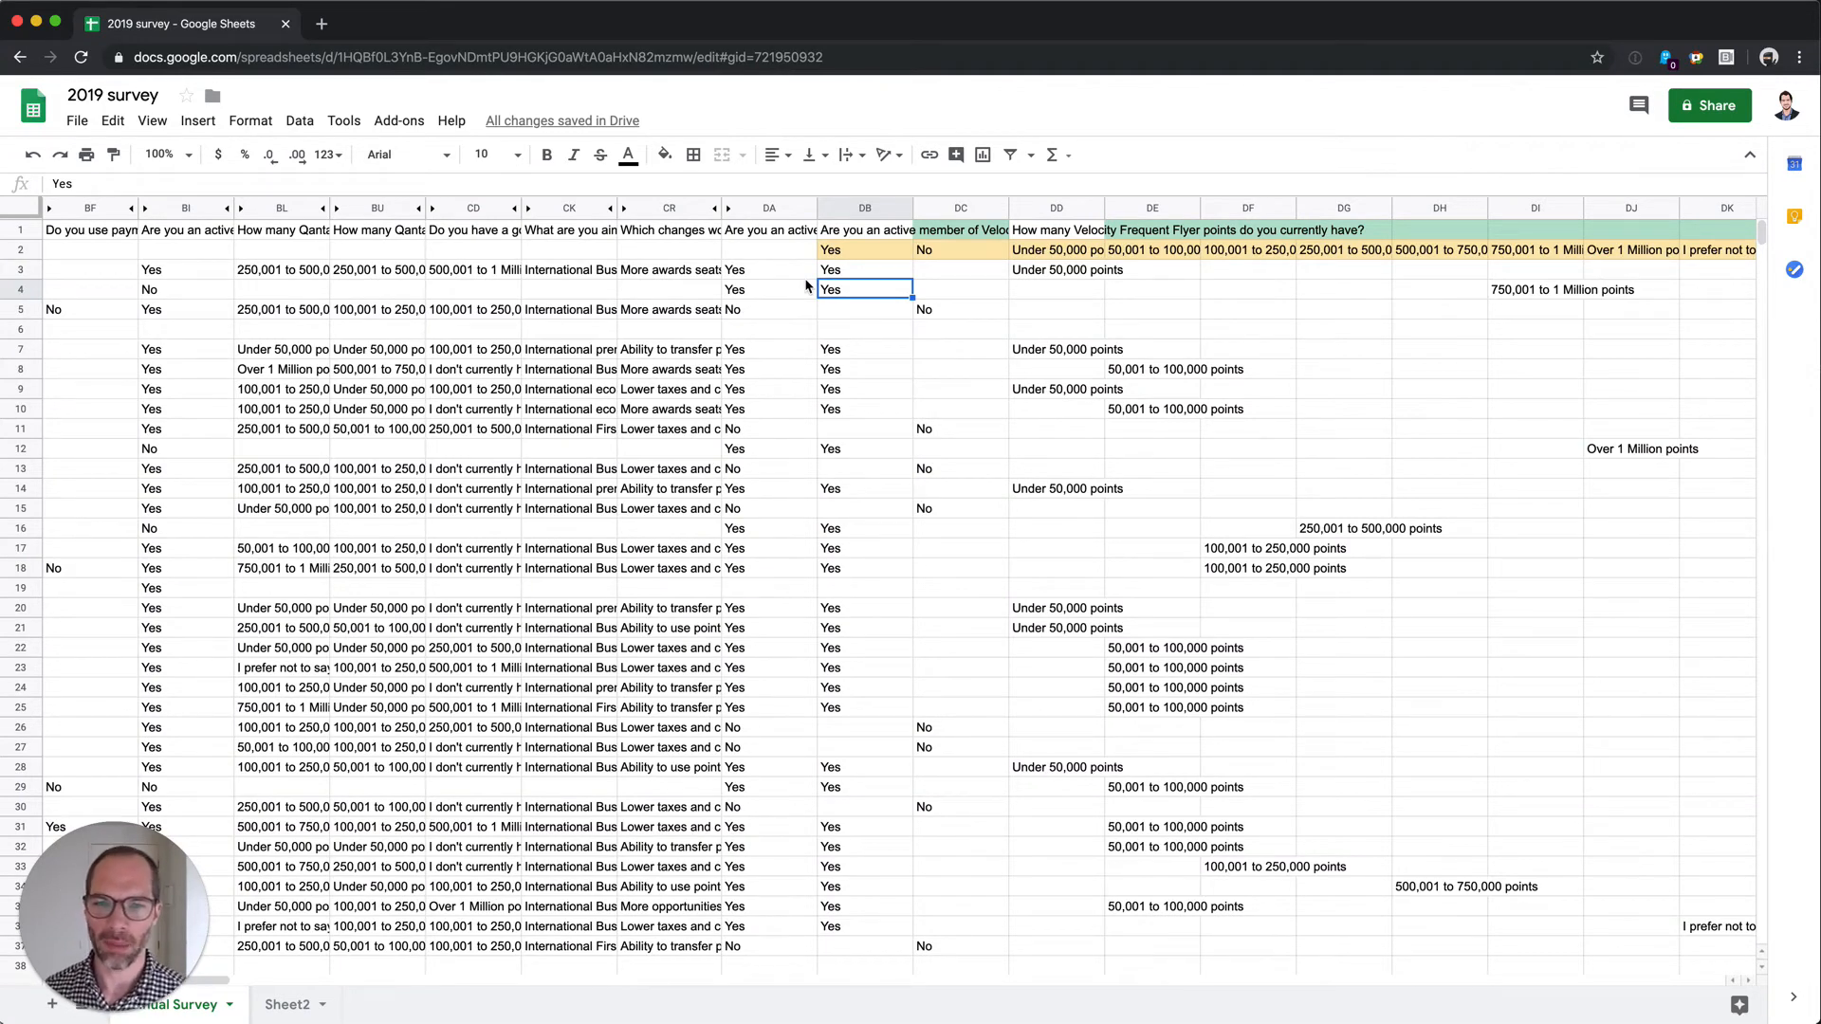
Check the title and options of the active Velocity Frequent Flyer membership question, and hide its answer columns DB and DC.
click(856, 237)
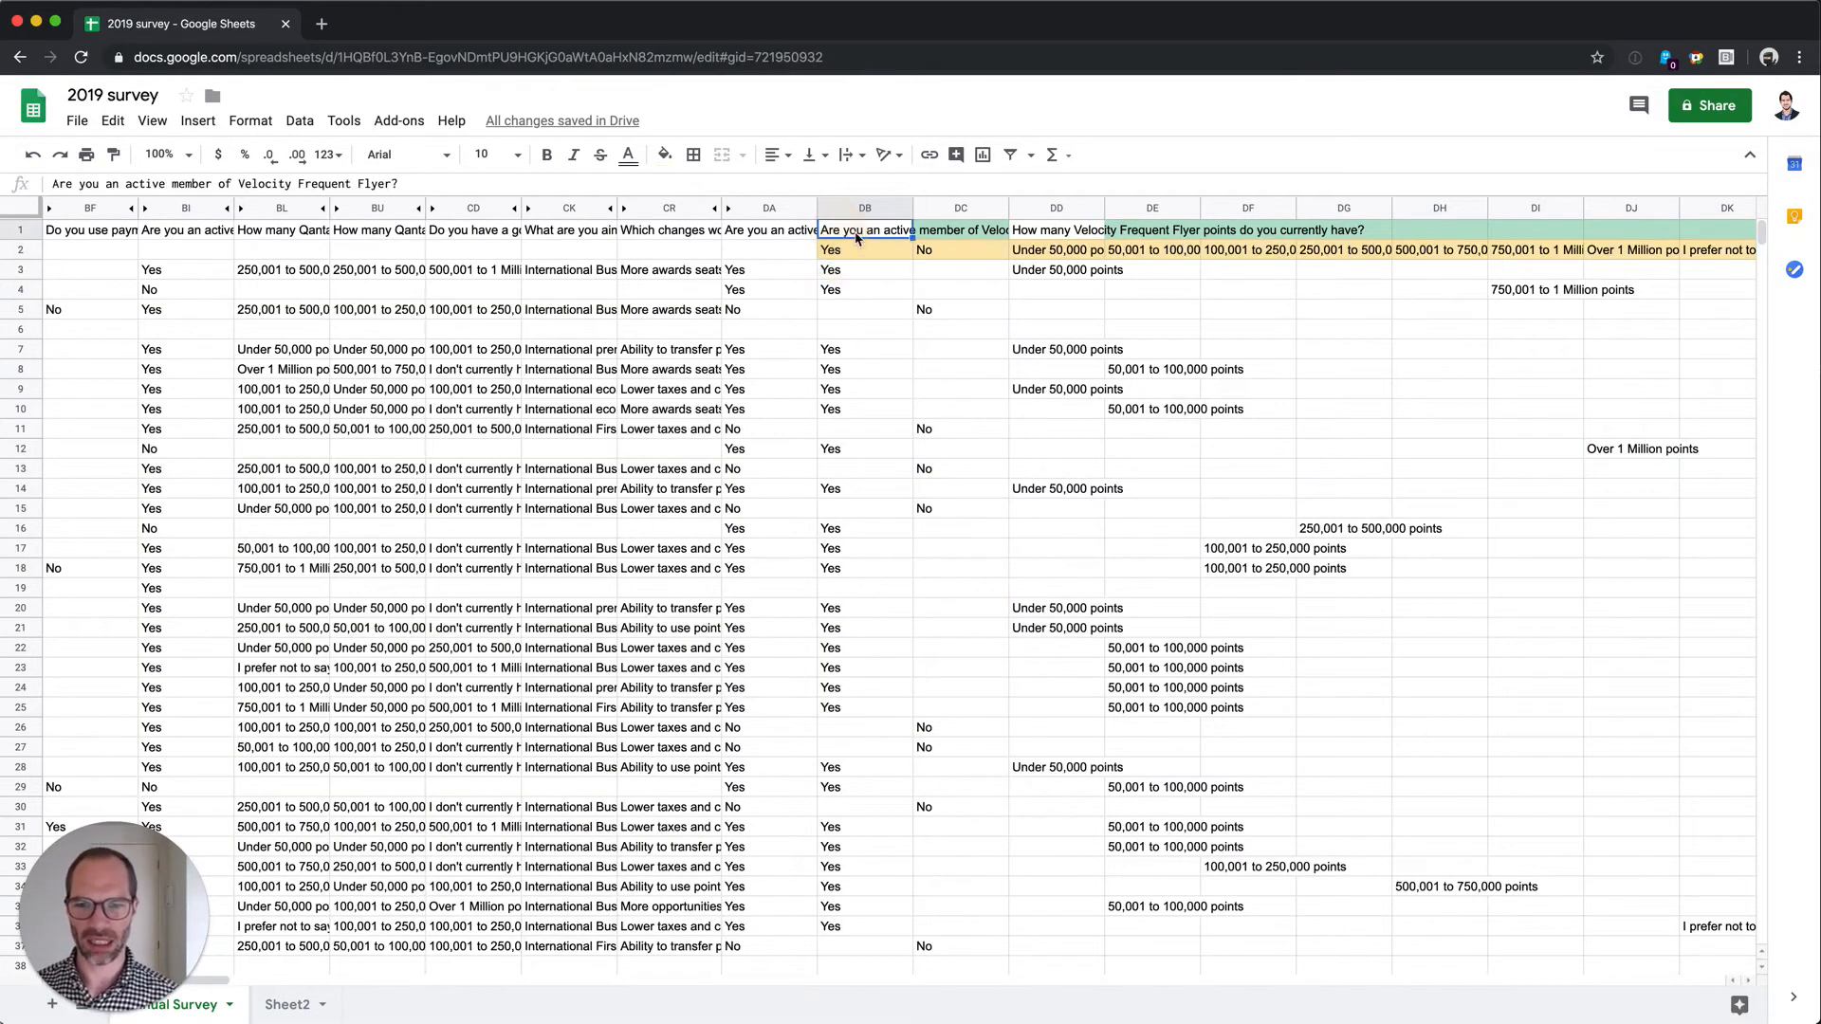
drag(861, 252, 1451, 251)
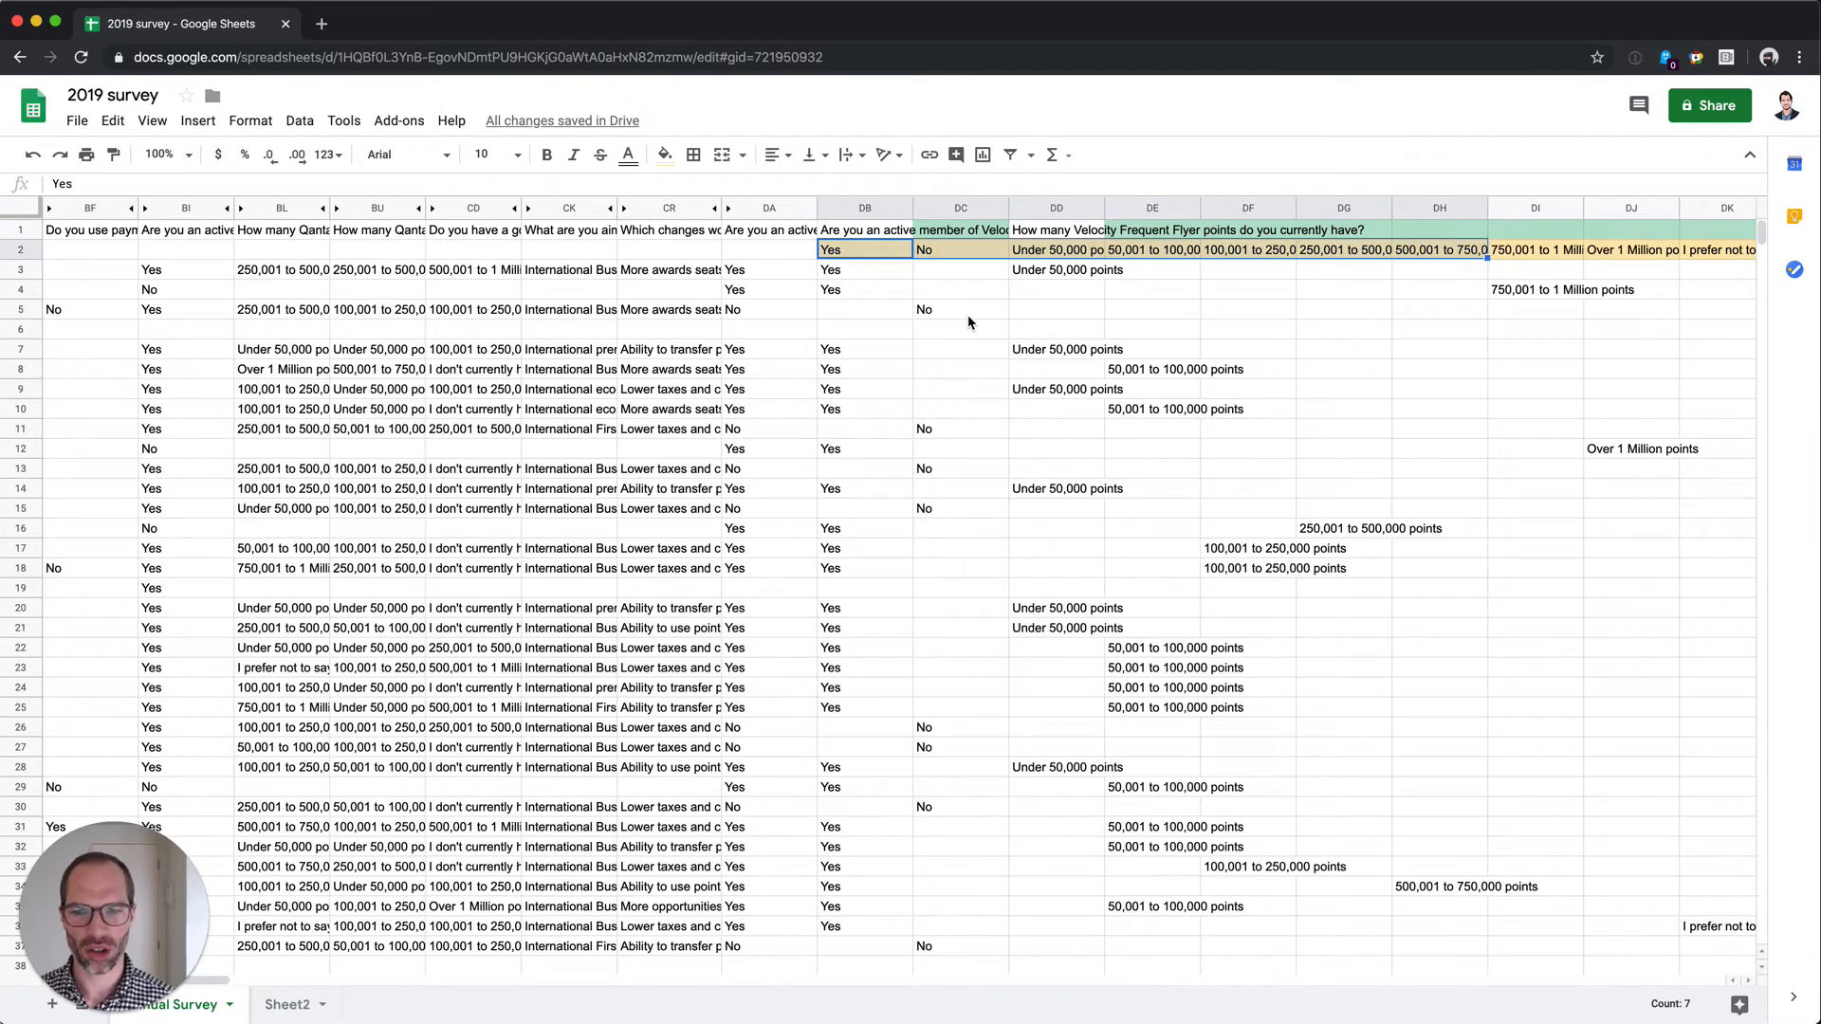
click(891, 313)
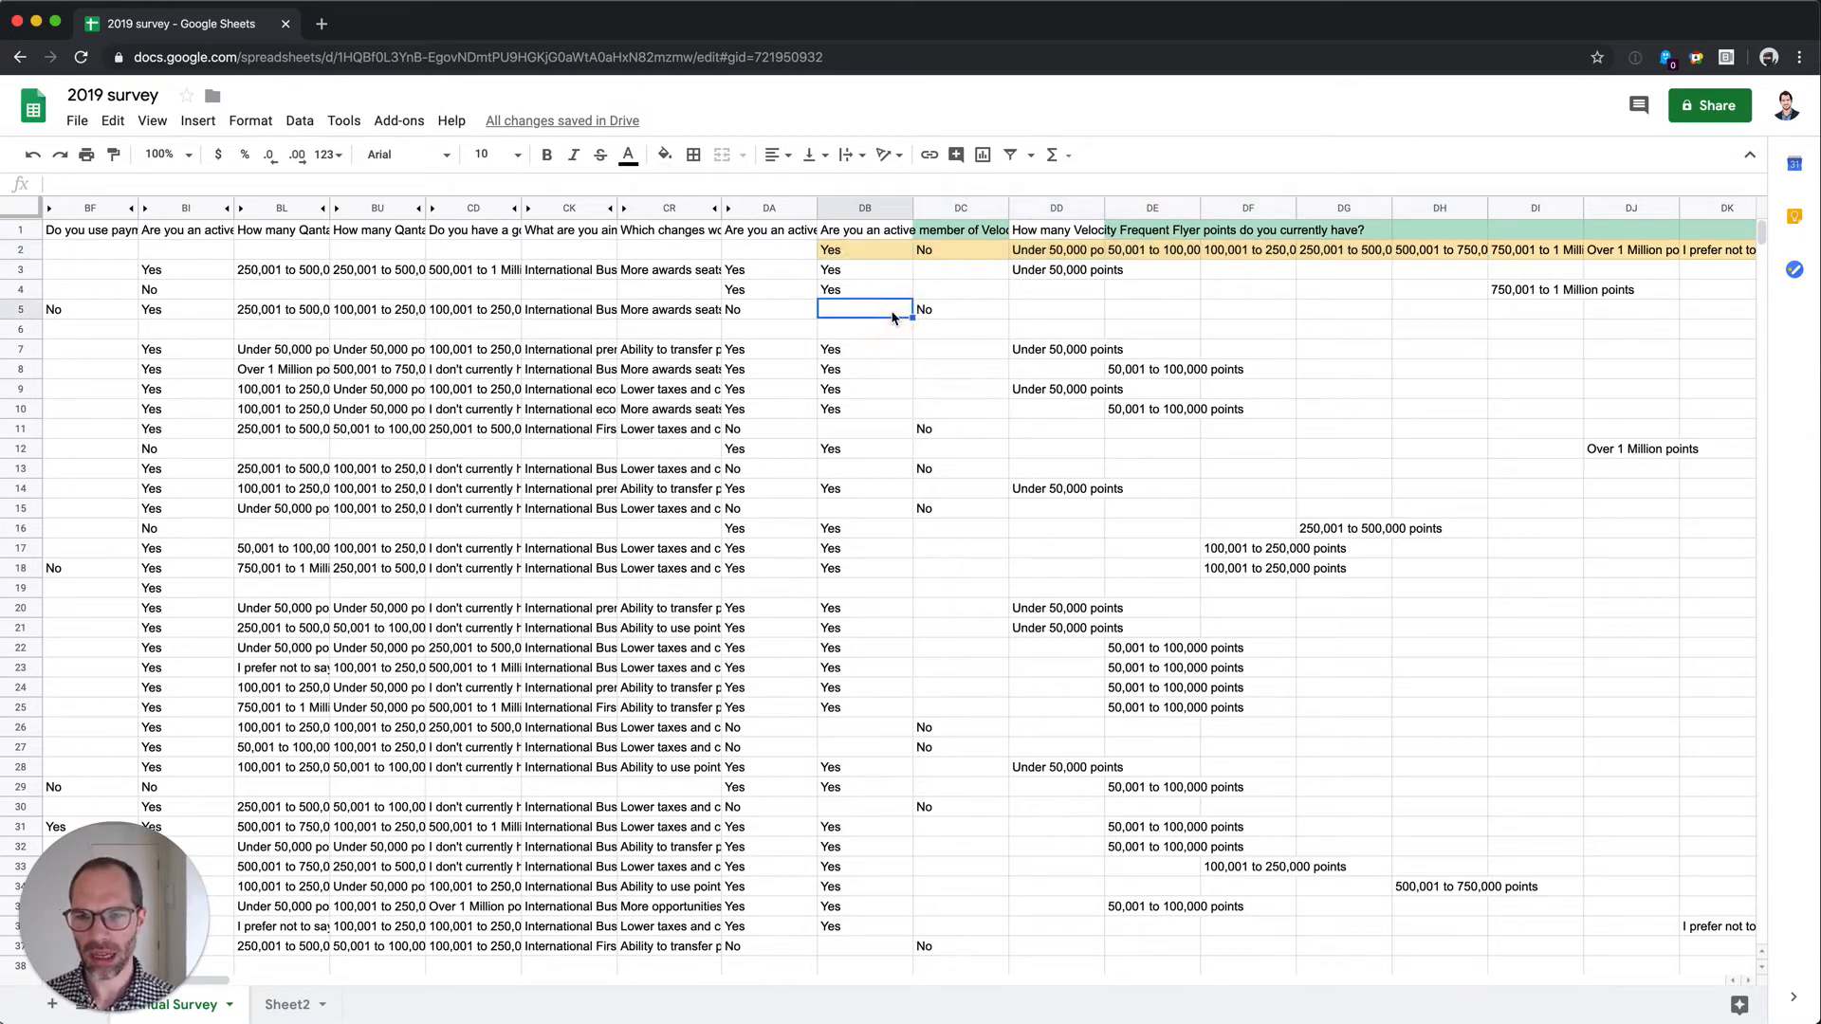
click(784, 233)
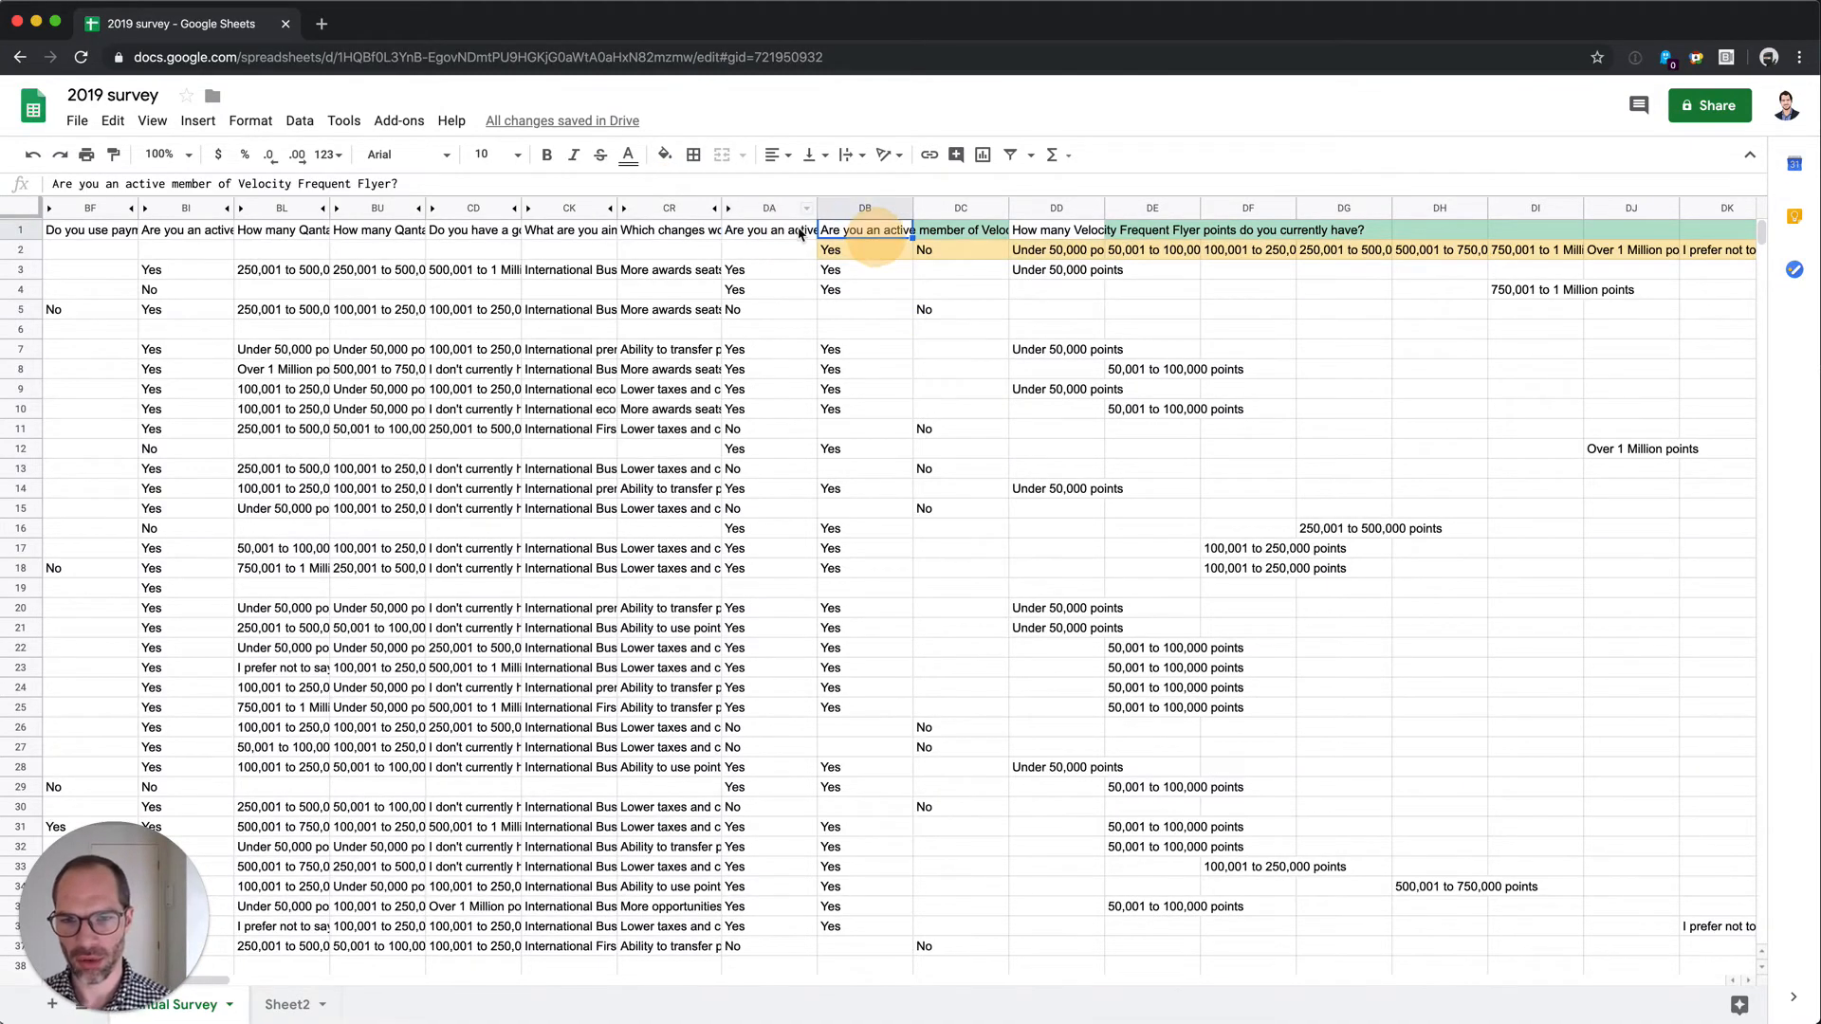
click(775, 290)
click(865, 208)
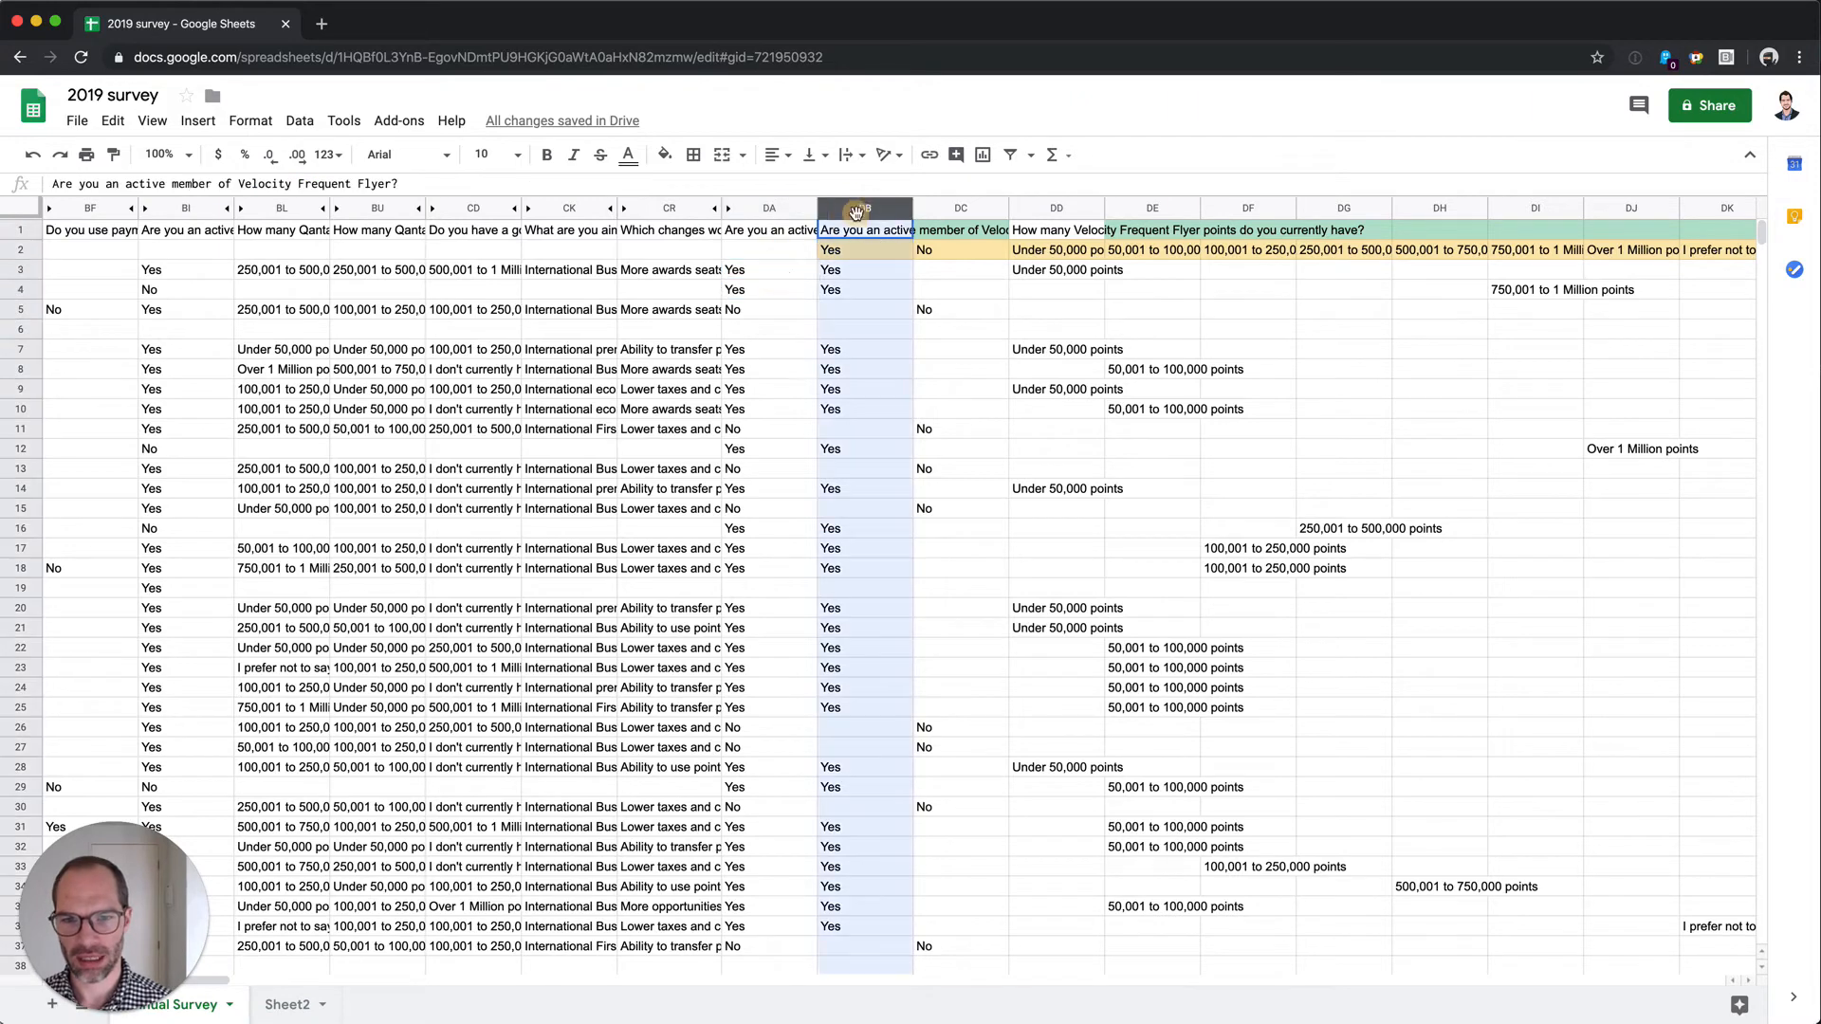
shift+click(945, 209)
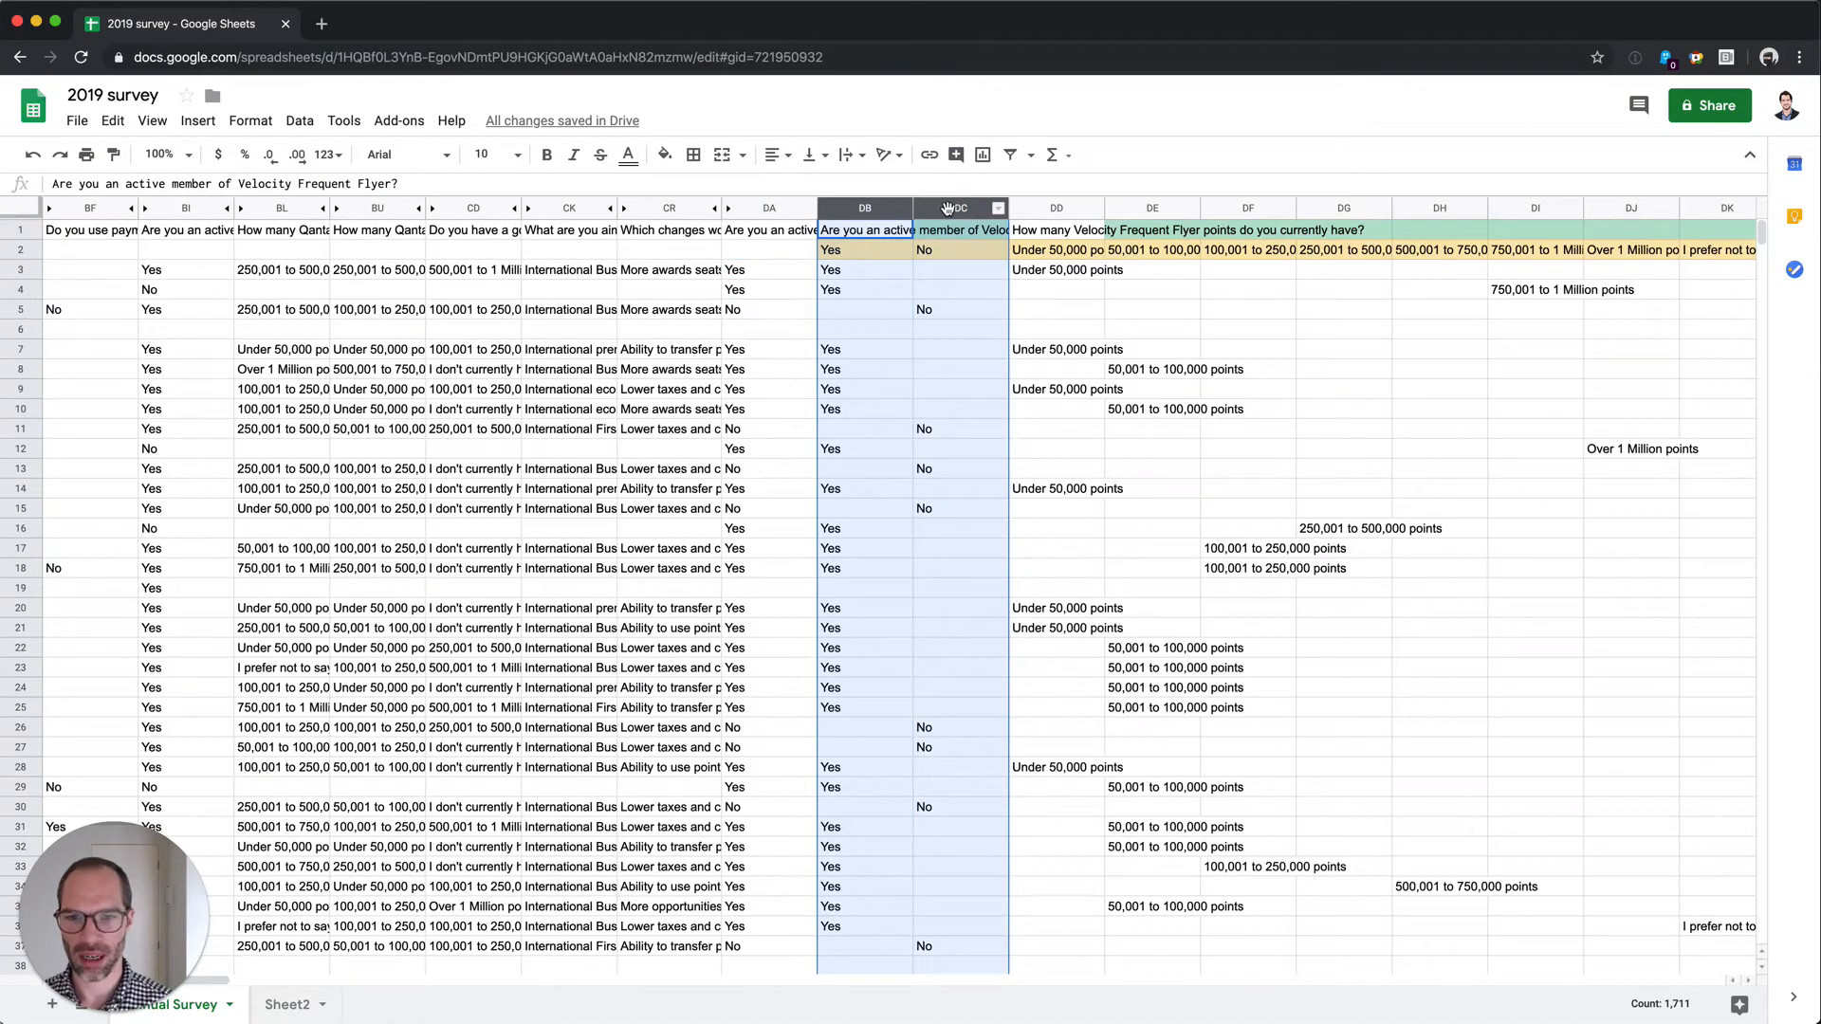
right_click(948, 209)
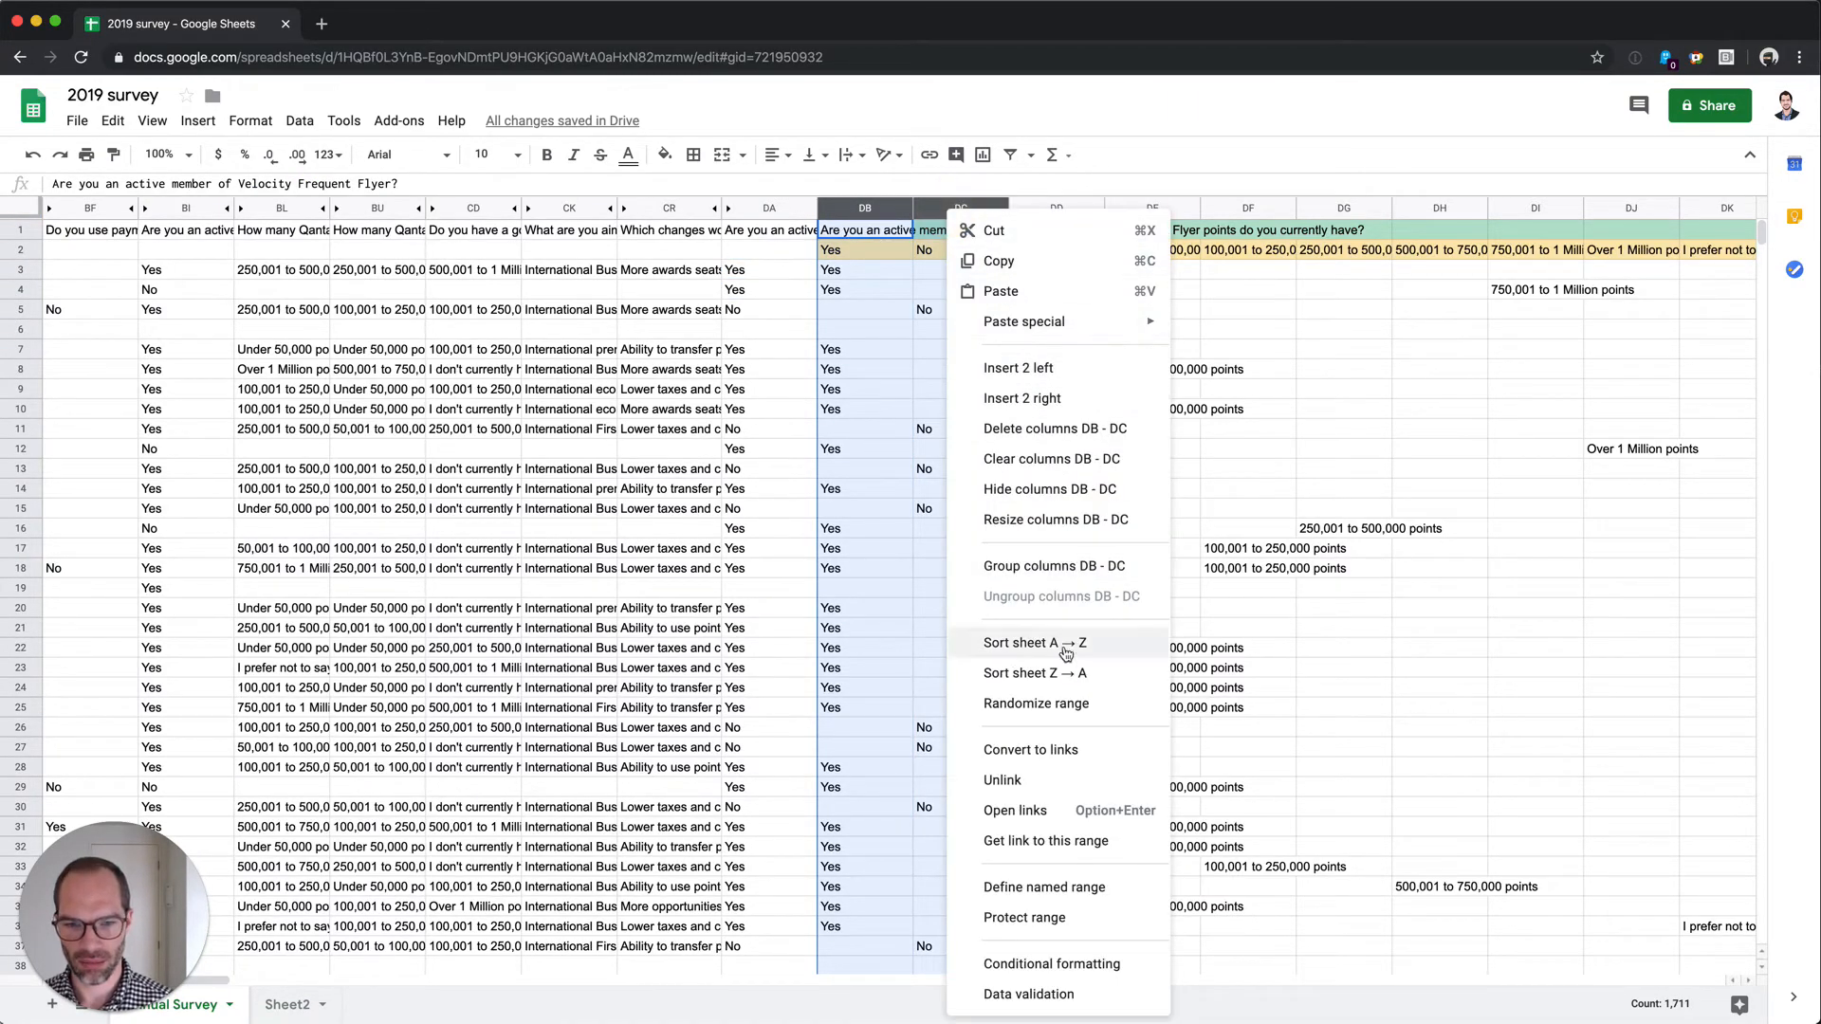
click(1051, 495)
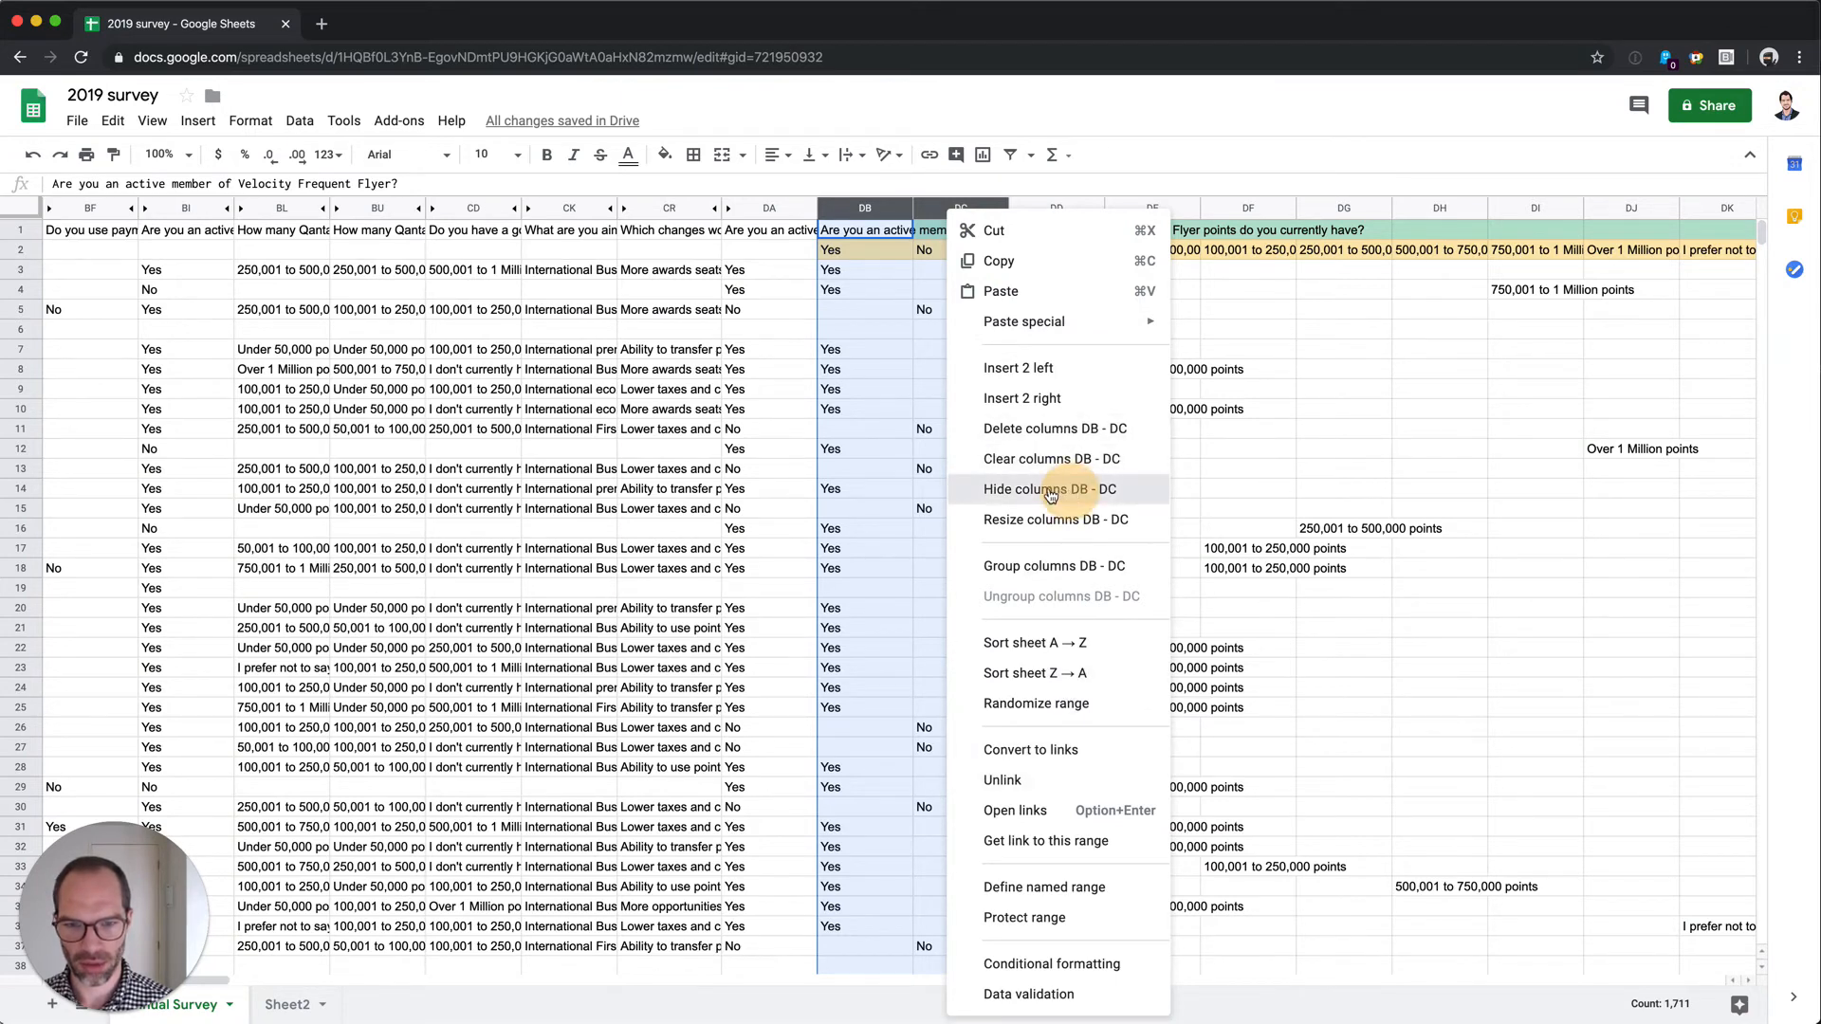
click(896, 348)
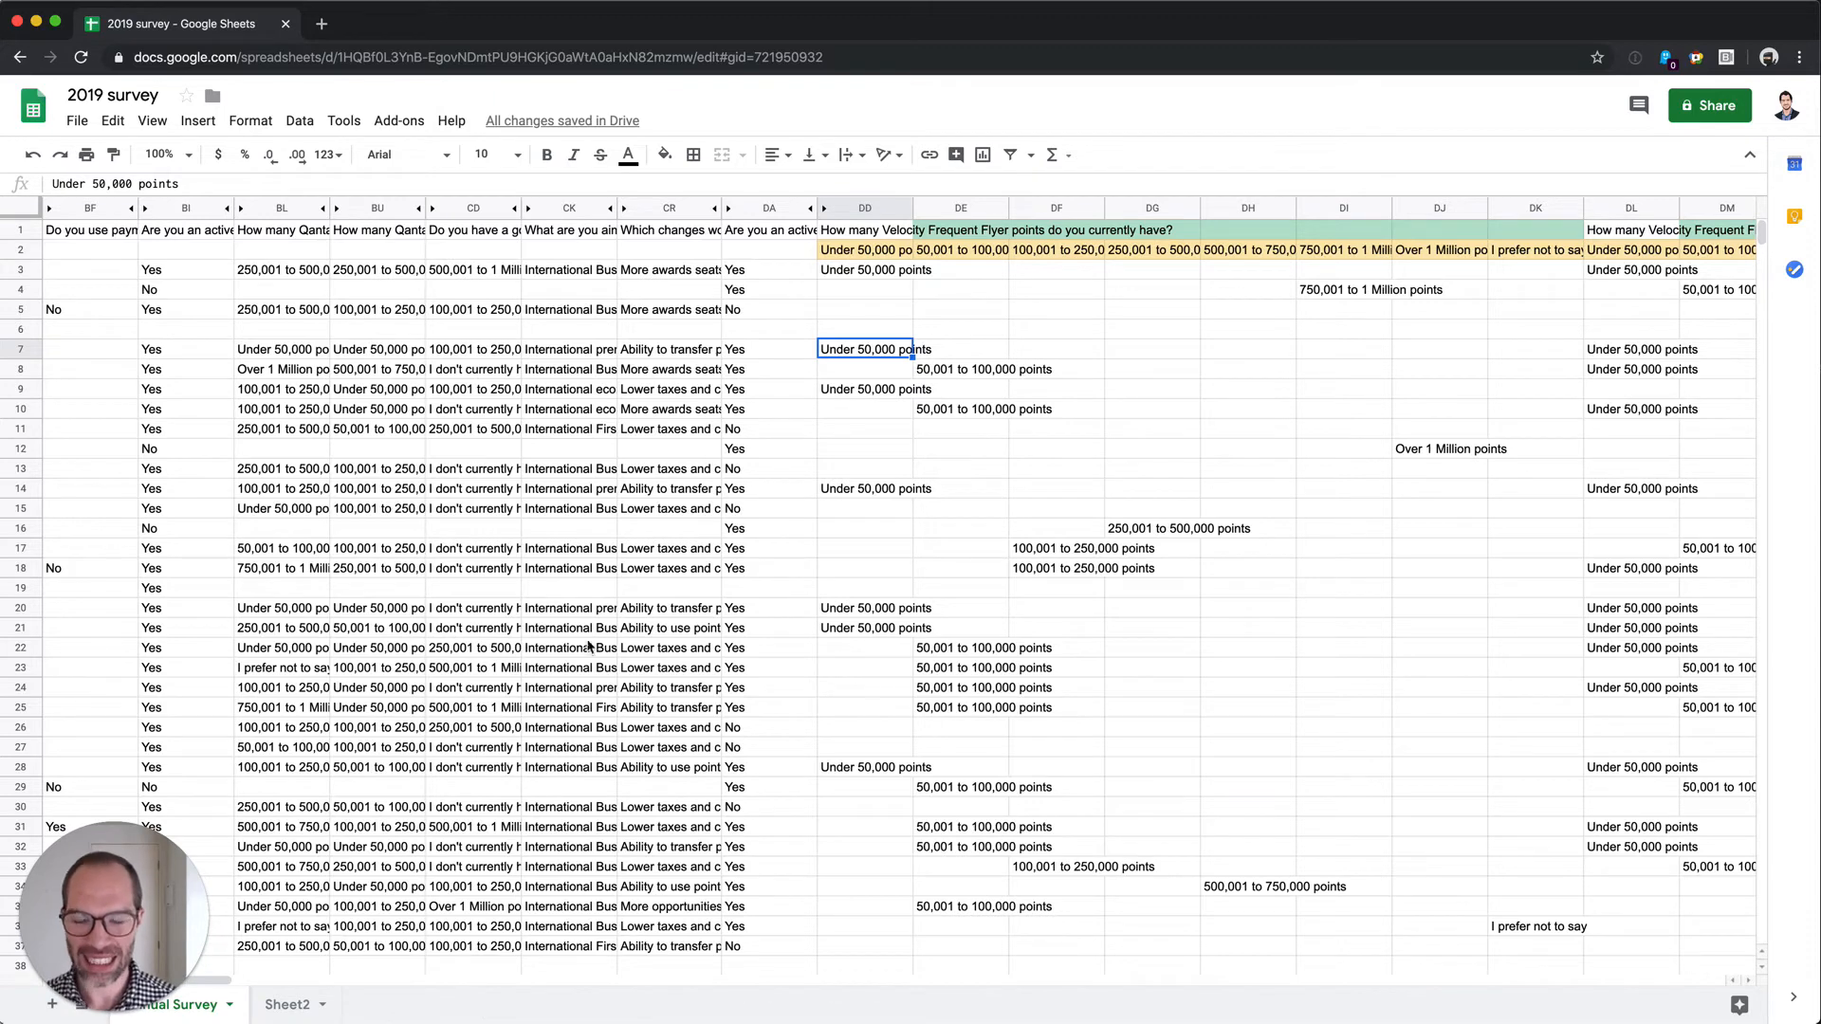
Inspect the transposed ranges and query text in the DA3 and CR3 formulas without changing them.
double_click(786, 271)
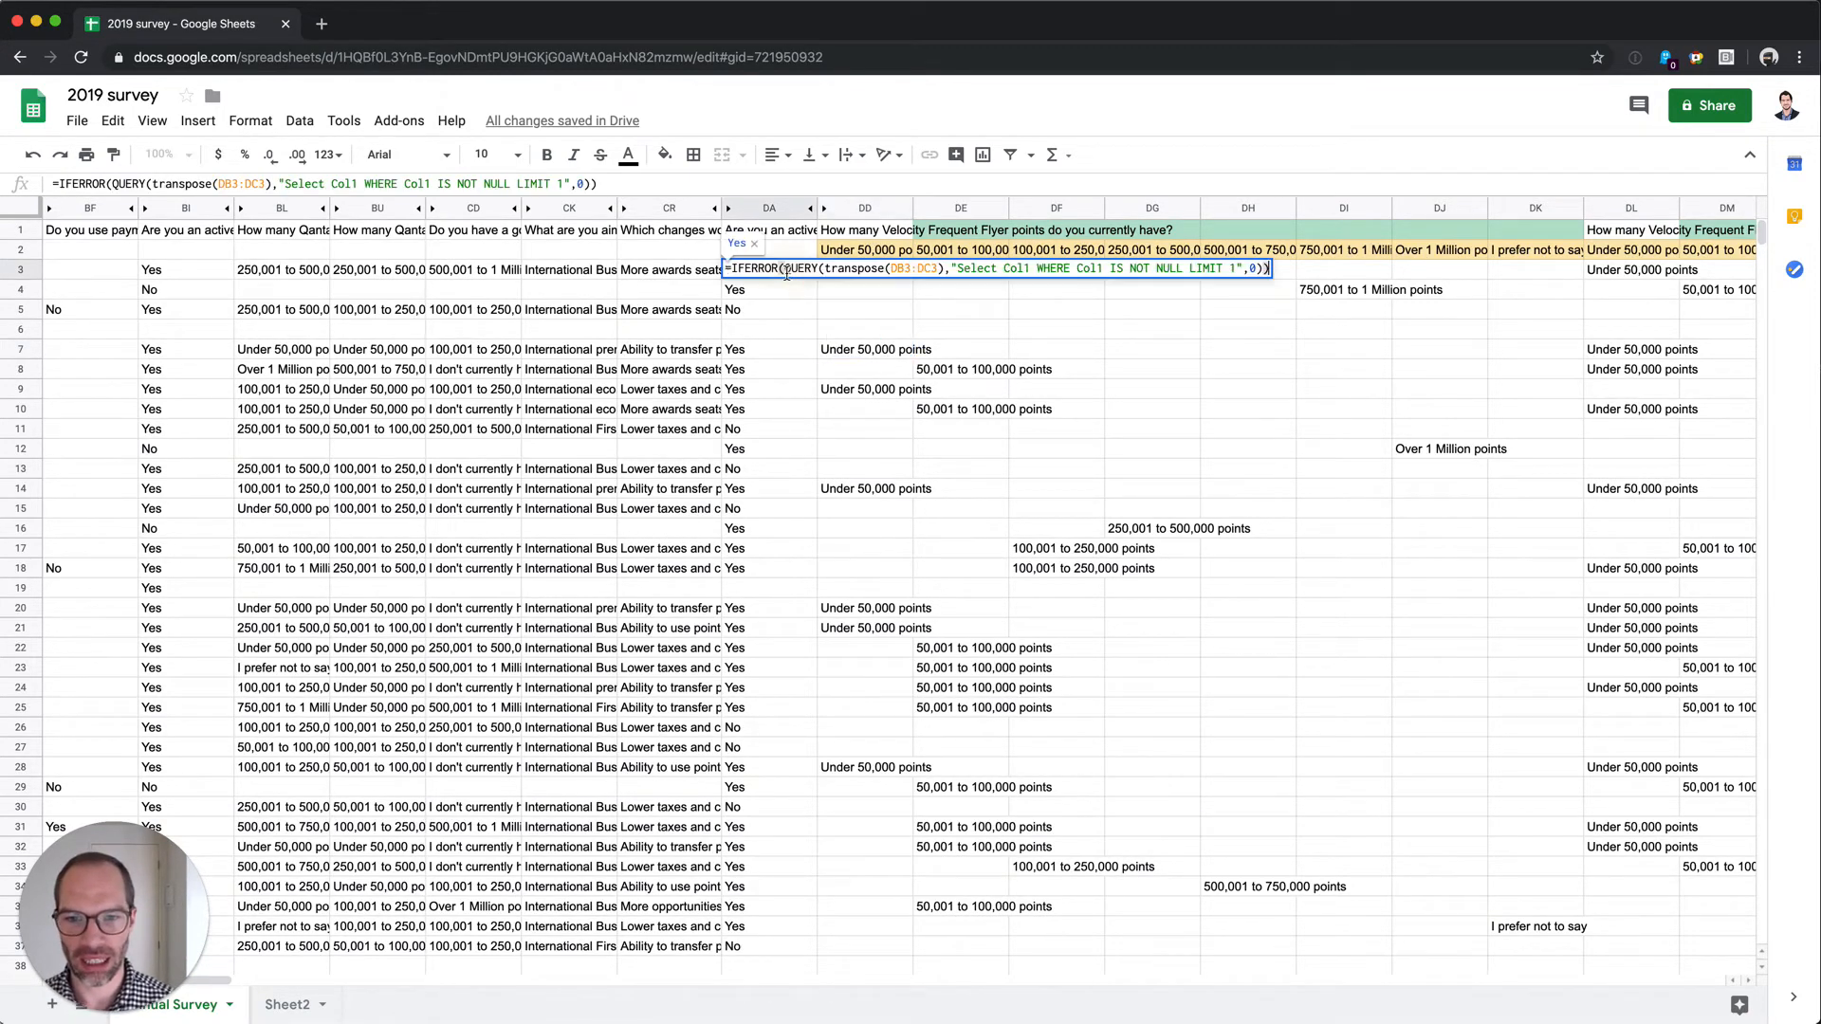
click(933, 271)
key(Escape)
double_click(686, 277)
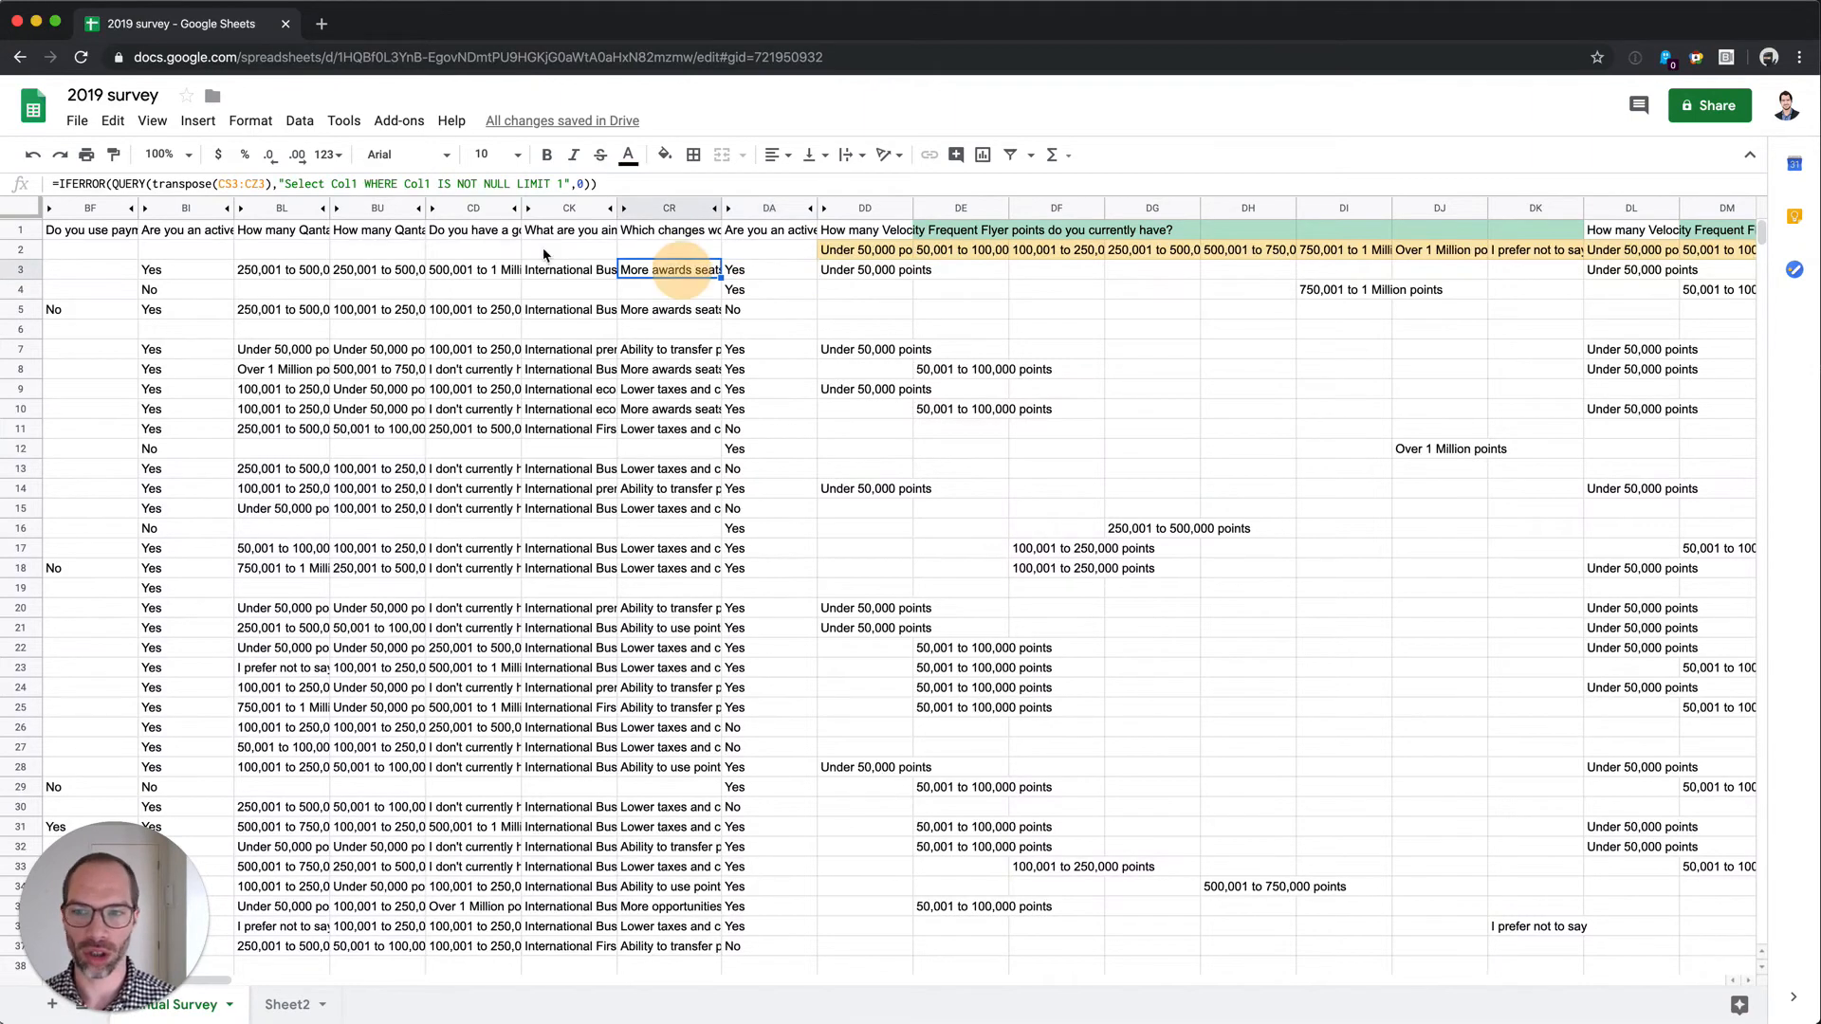
click(275, 184)
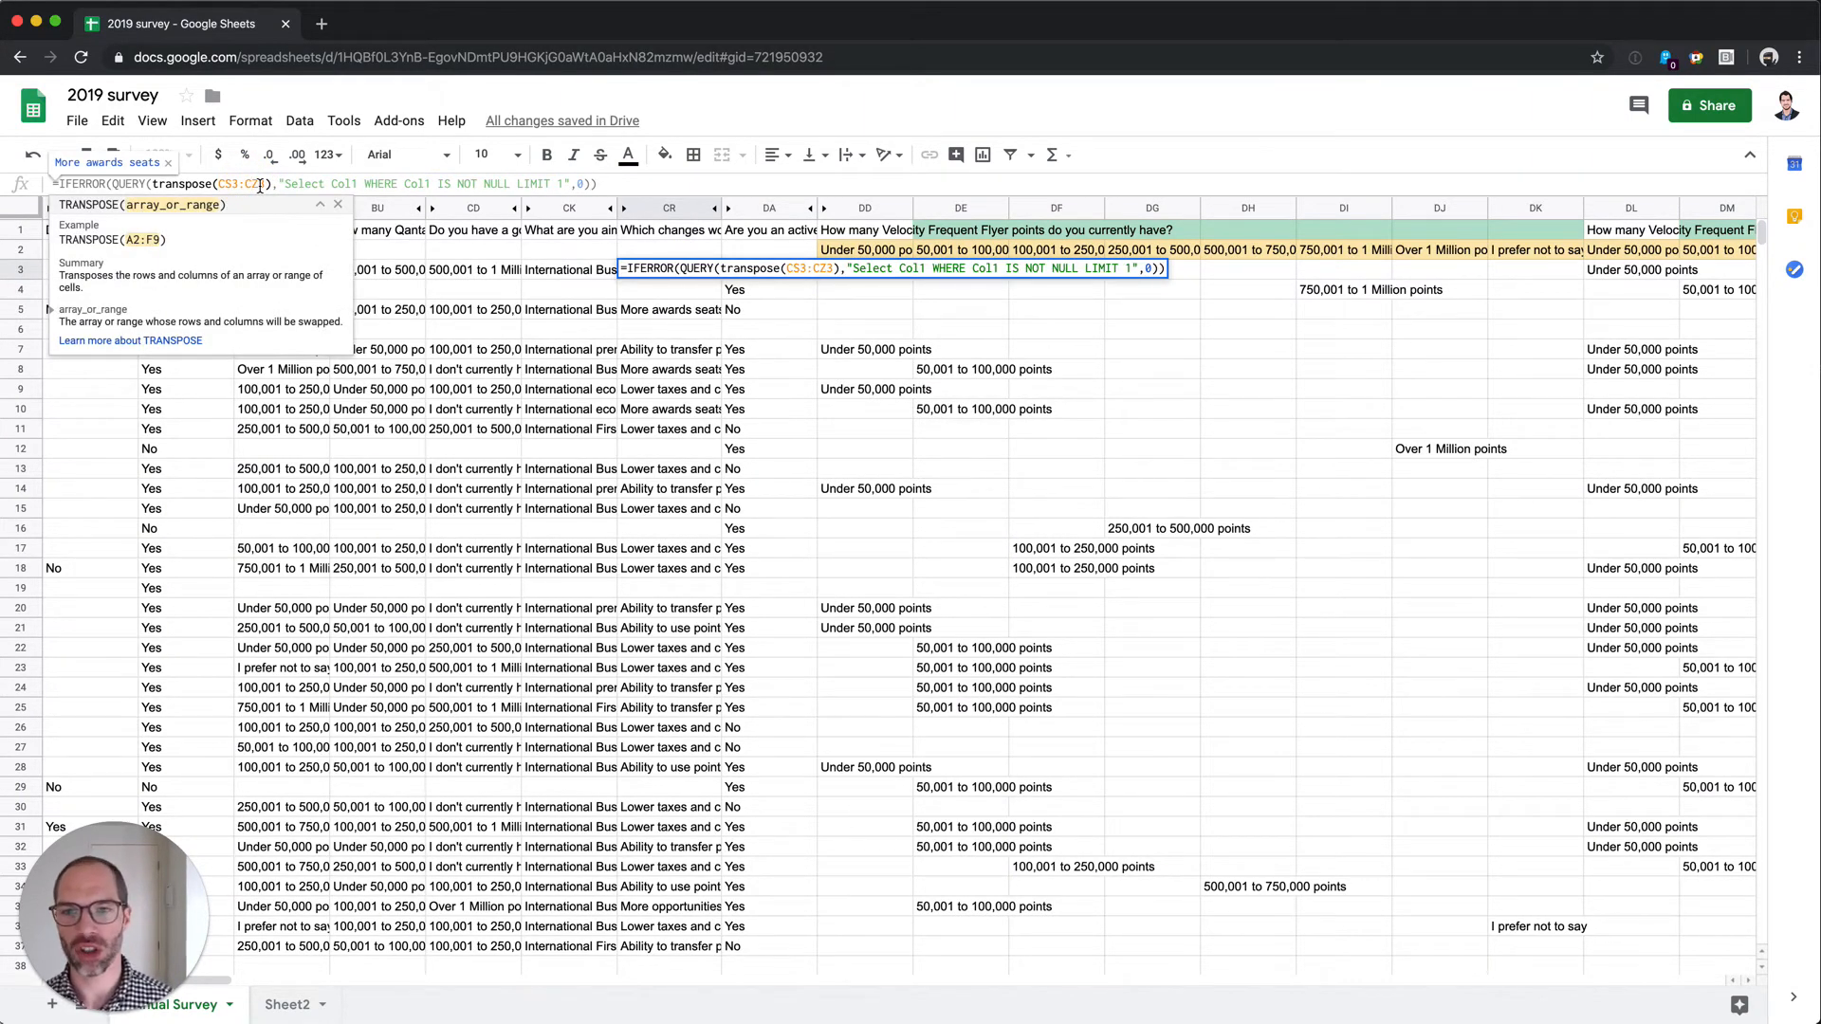
key(Escape)
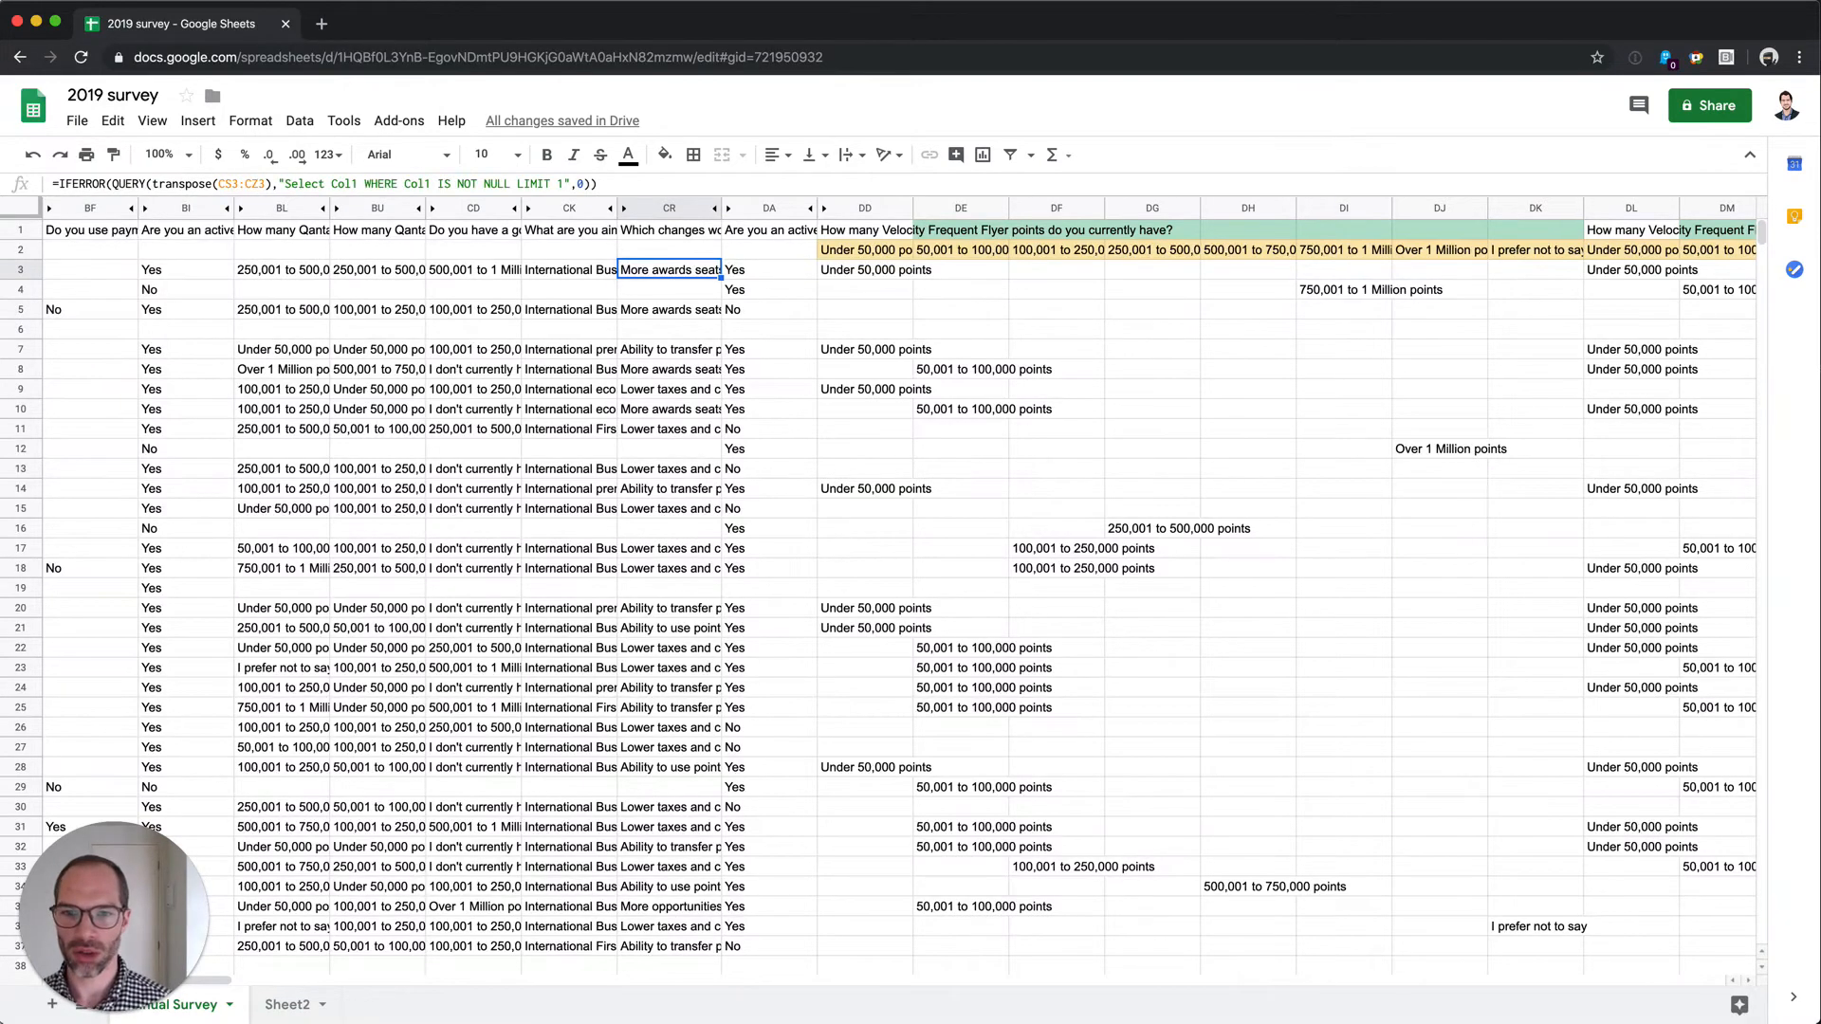
click(781, 269)
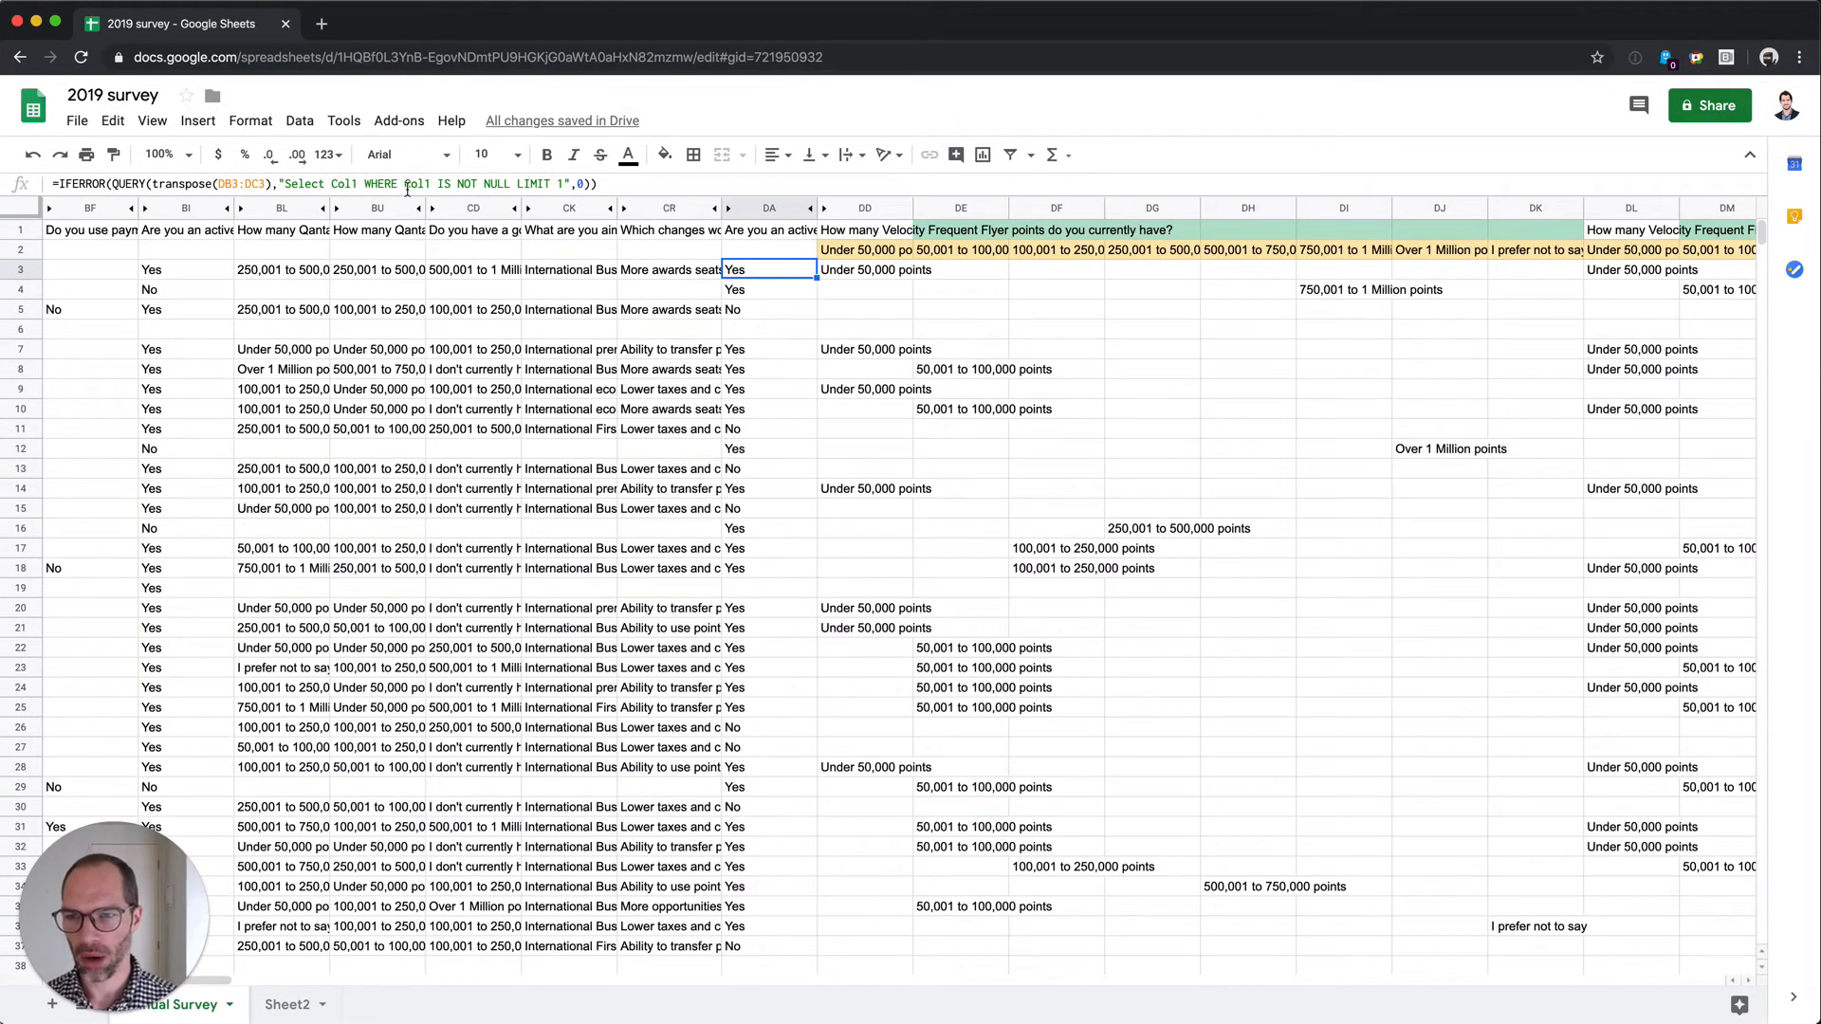
click(560, 183)
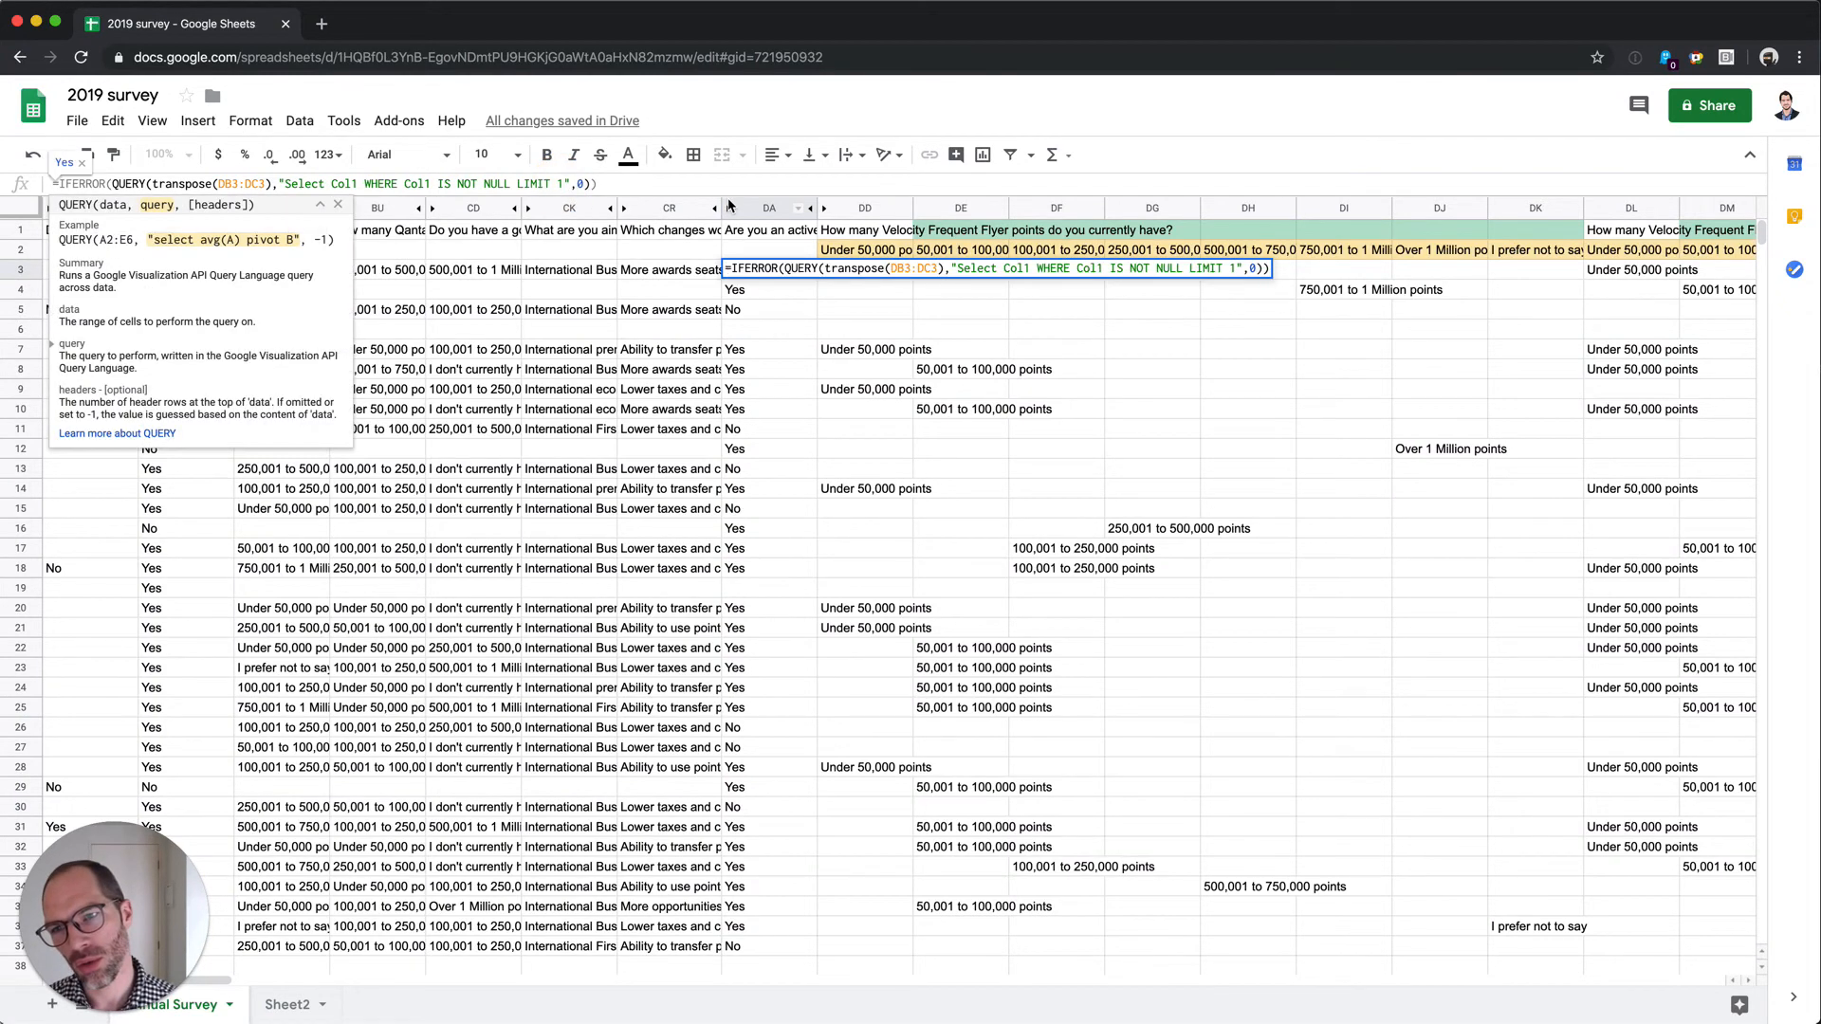
key(Escape)
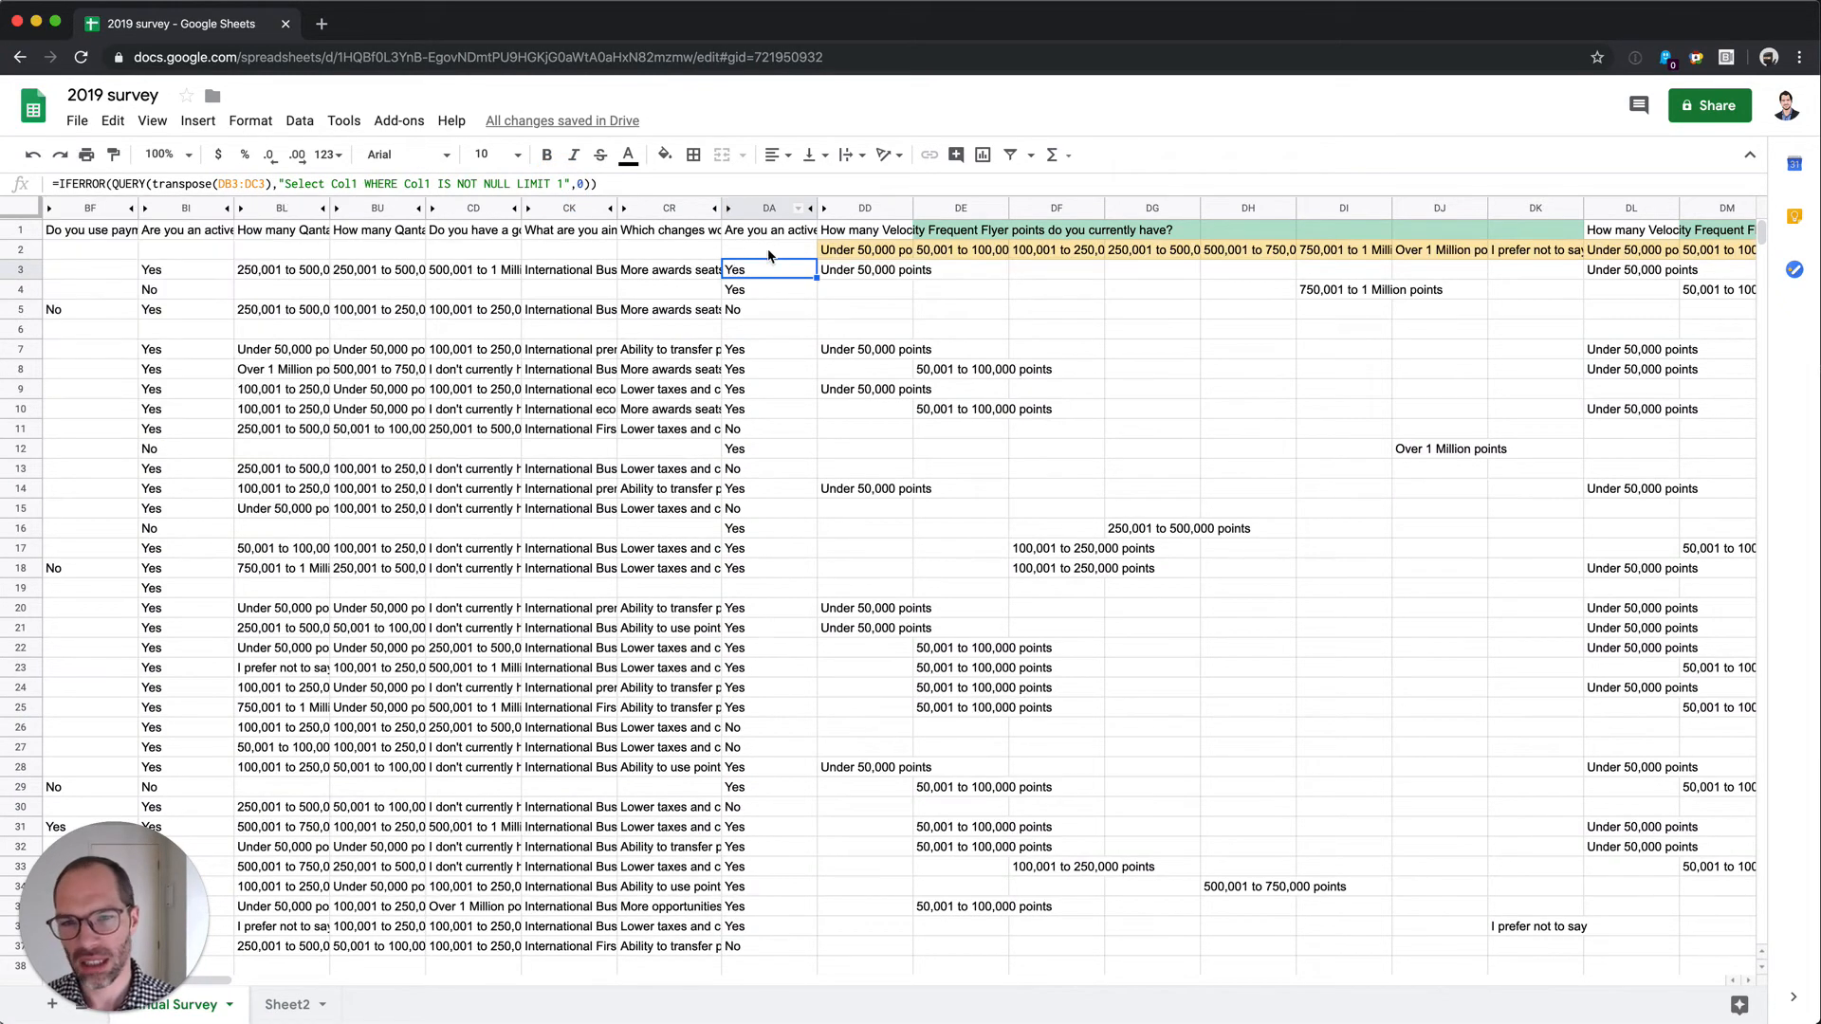
Unhide answer columns CS to CZ and check the formulas in column CR from CR3 down to CR7.
click(726, 210)
click(687, 271)
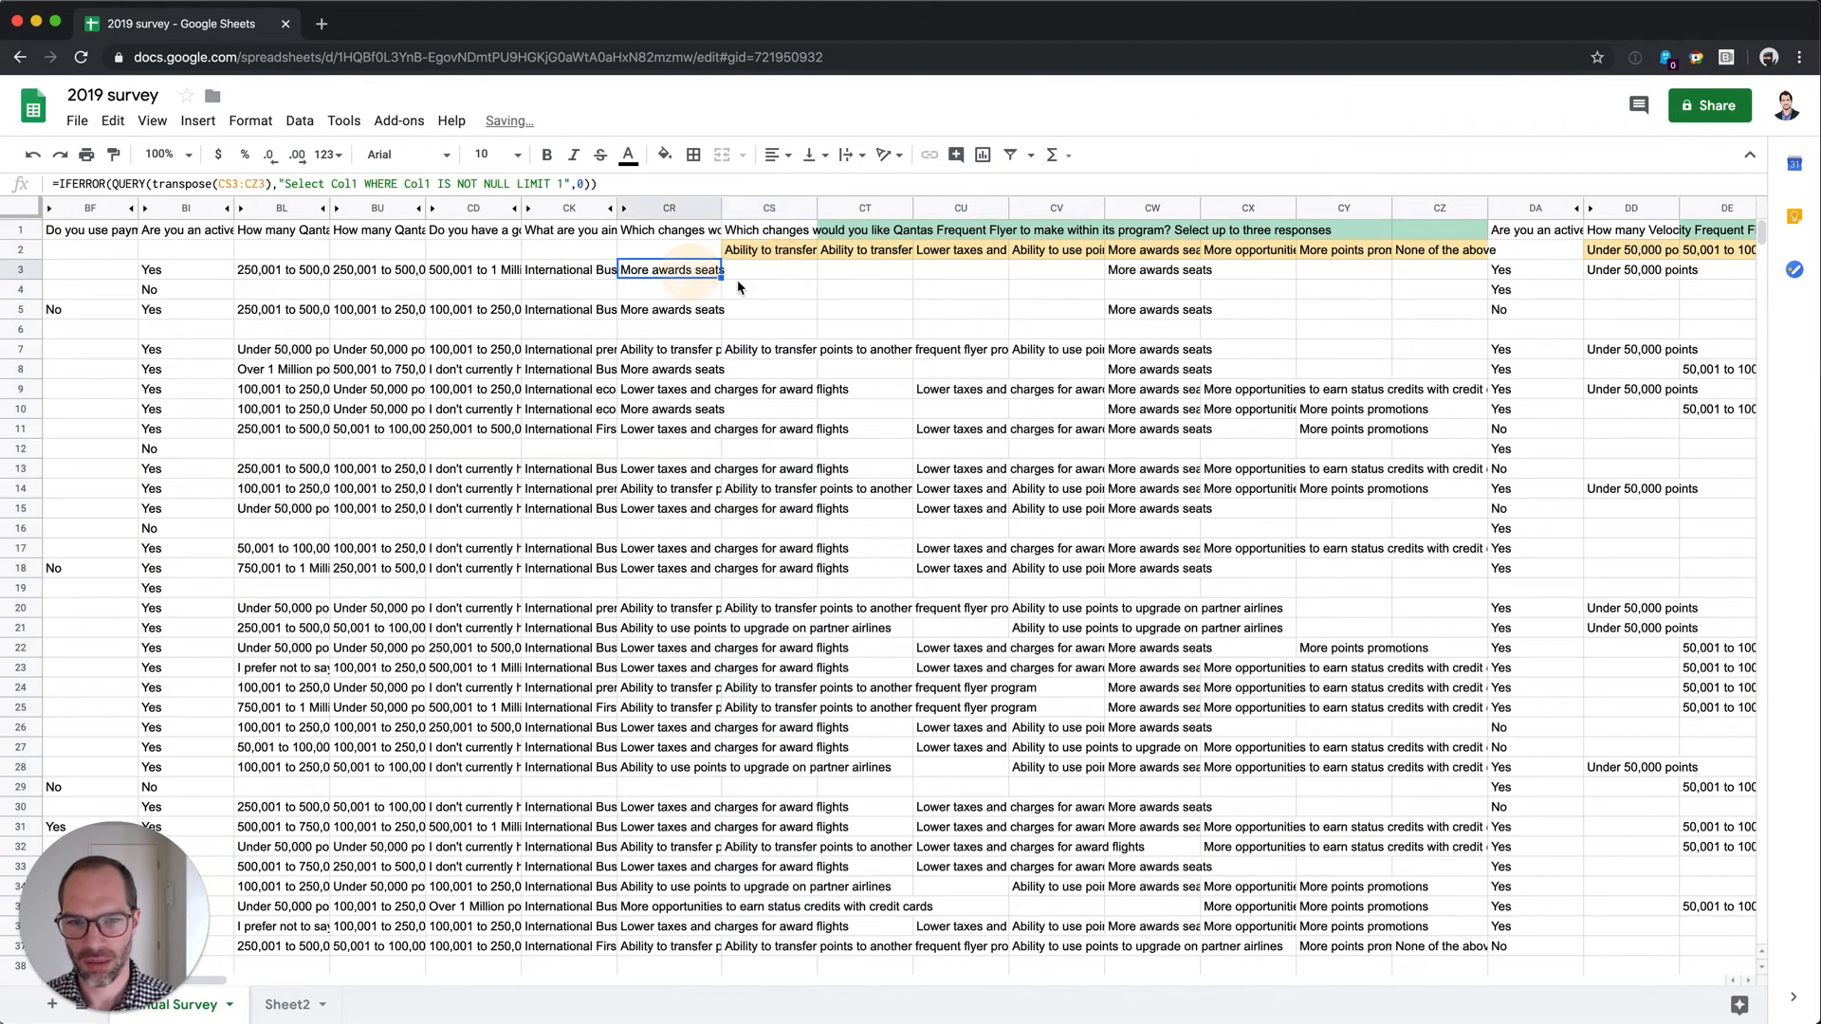
key(Down)
key(Down)
key(Down)
key(Down)
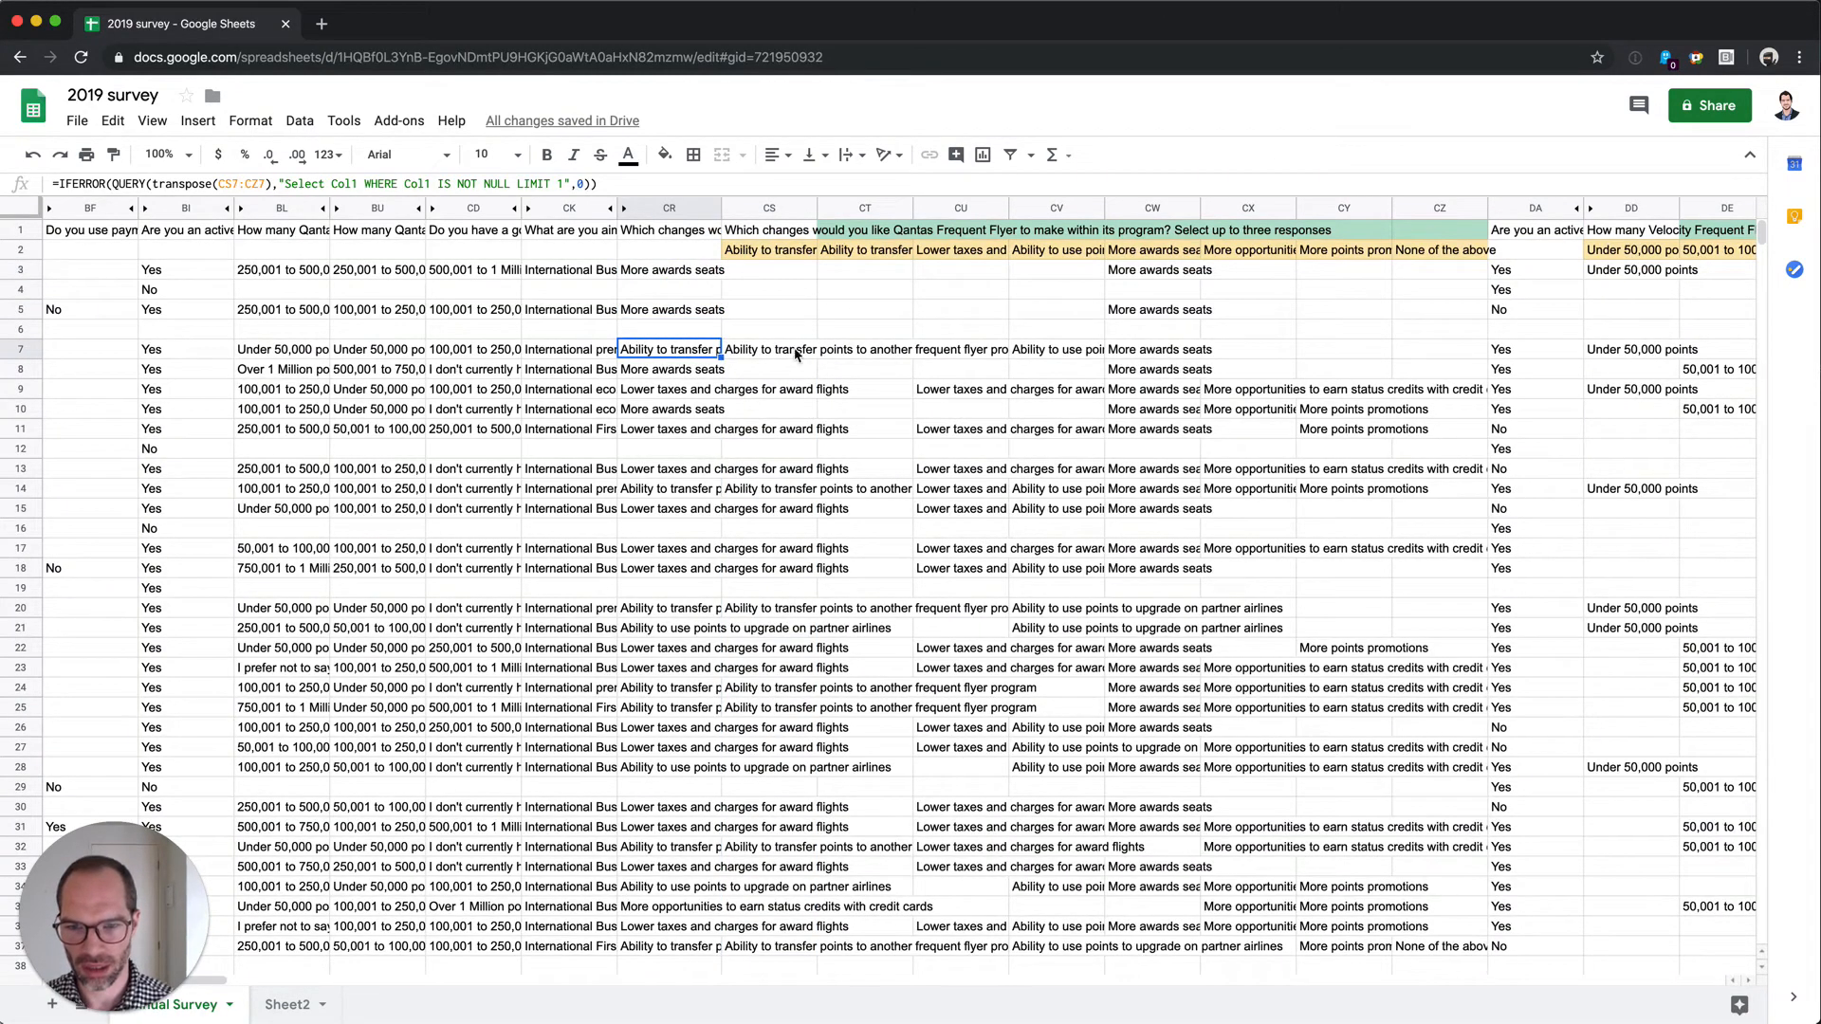
Check which answers row 7 holds across columns CS to CX against the condensed answer in CR7.
key(Right)
key(Right)
key(Right)
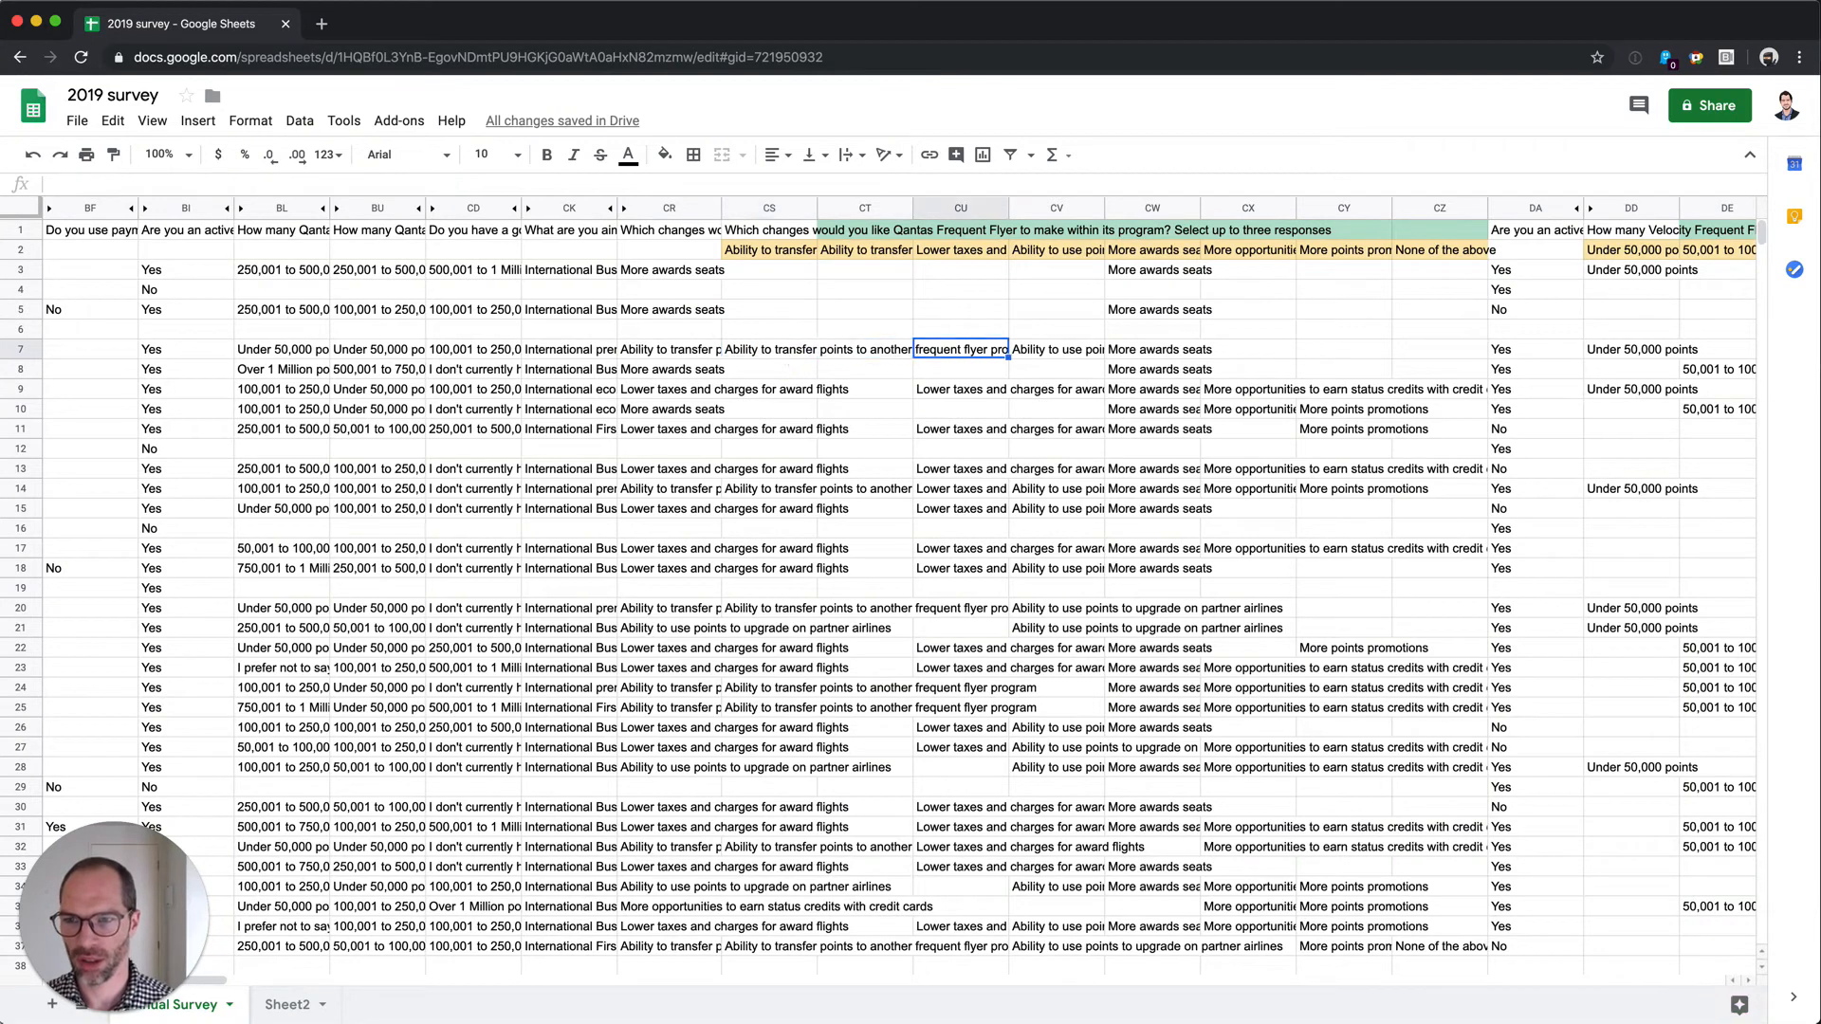
key(Right)
key(Right)
key(Right)
key(Left)
key(Left)
key(Left)
key(Left)
key(Left)
key(Left)
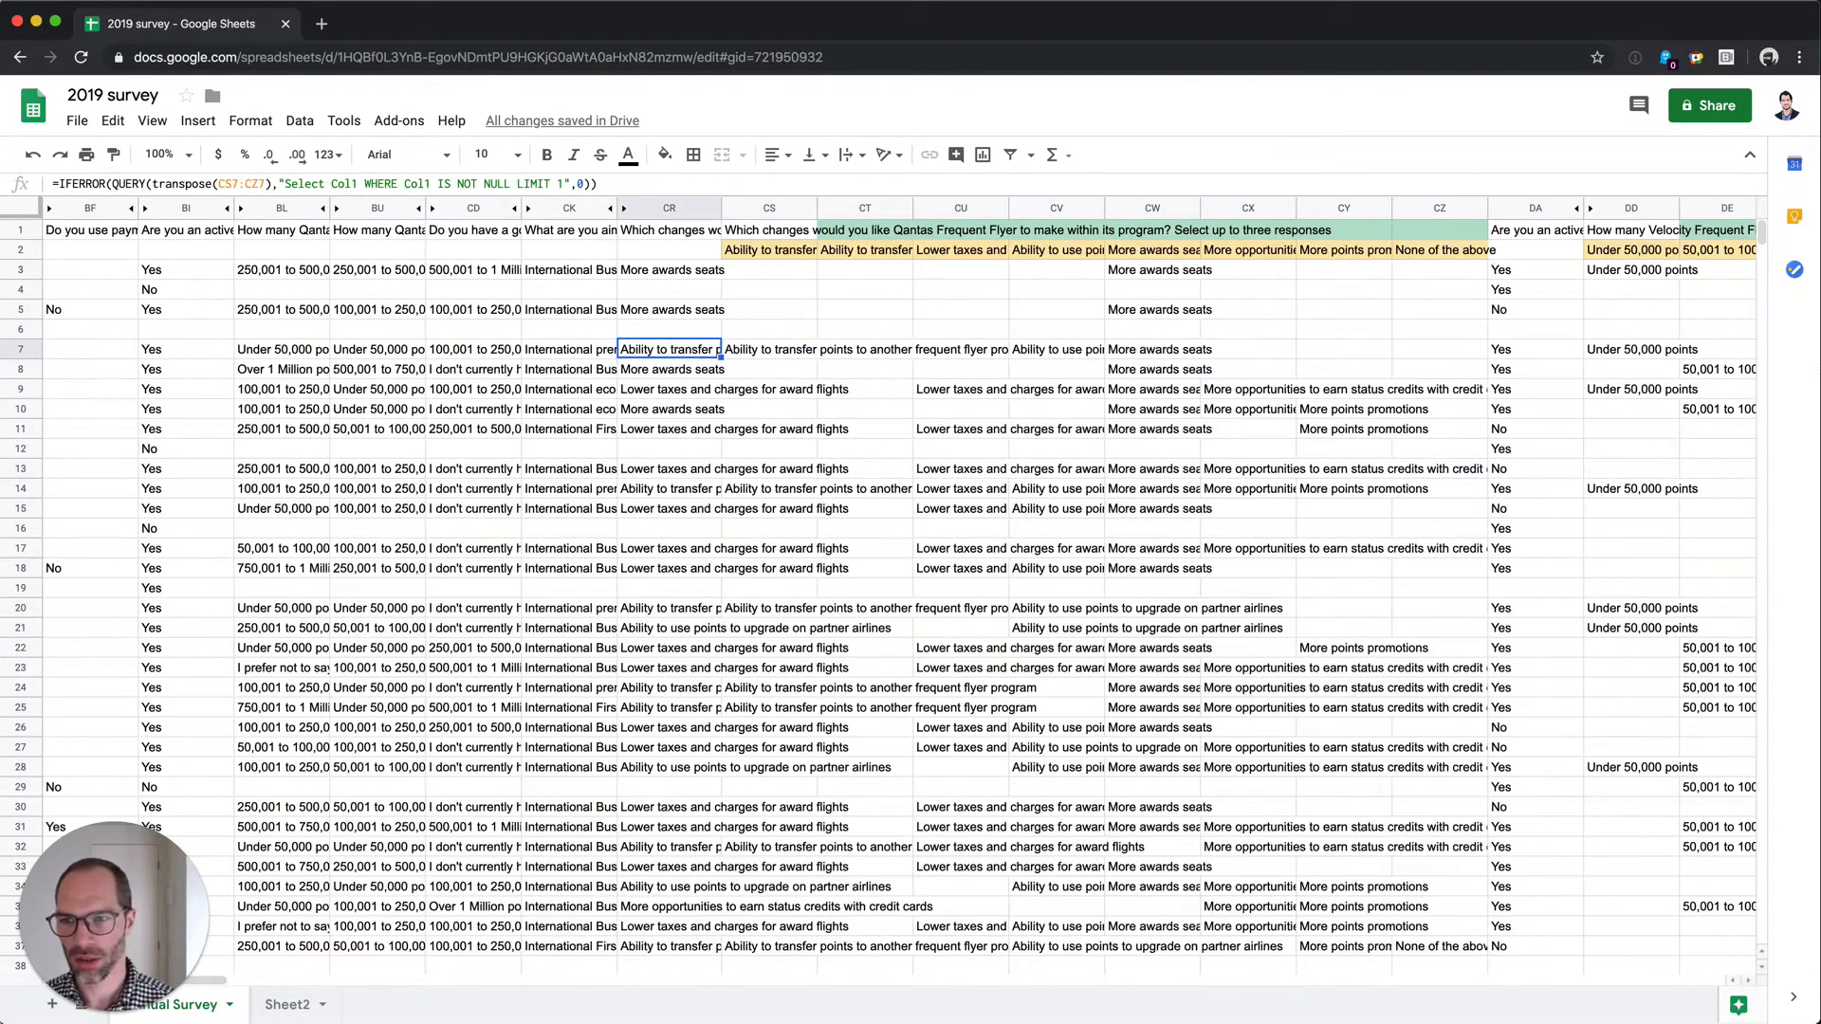
Try raising the query's LIMIT to 5 in the CR7 formula to return several answers.
click(572, 183)
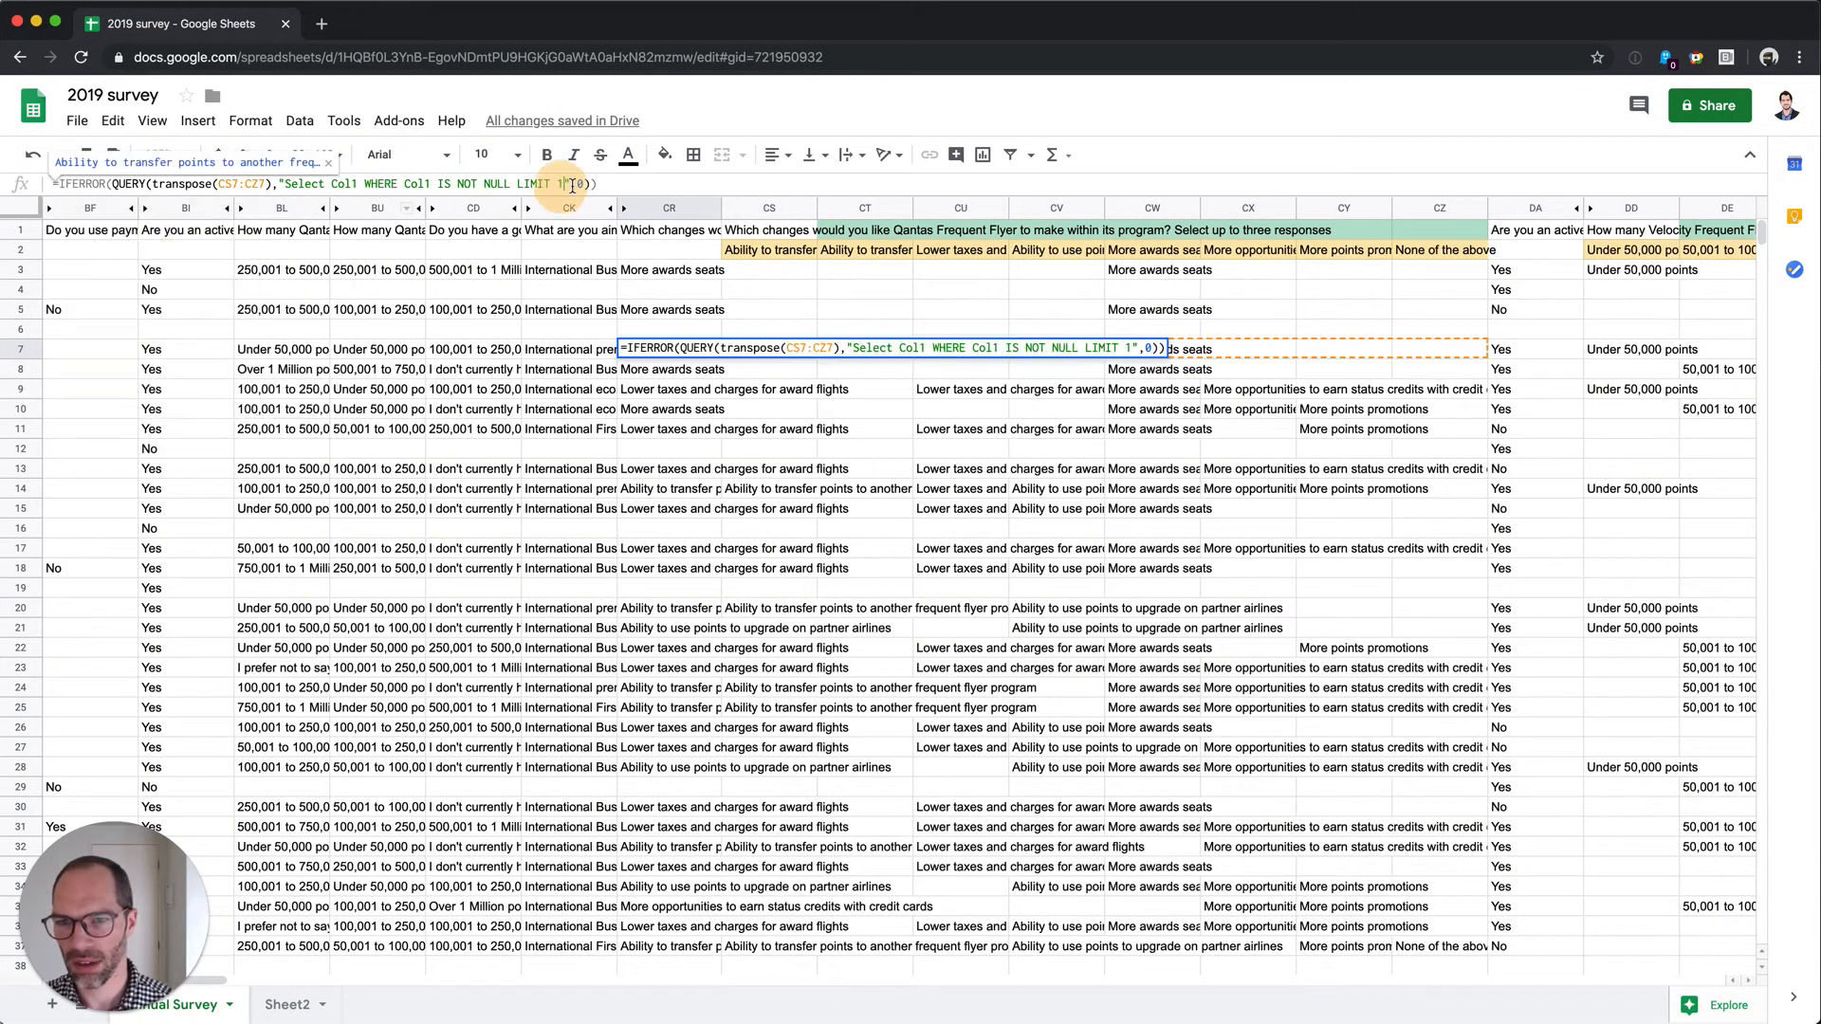
key(BackSpace)
text(5)
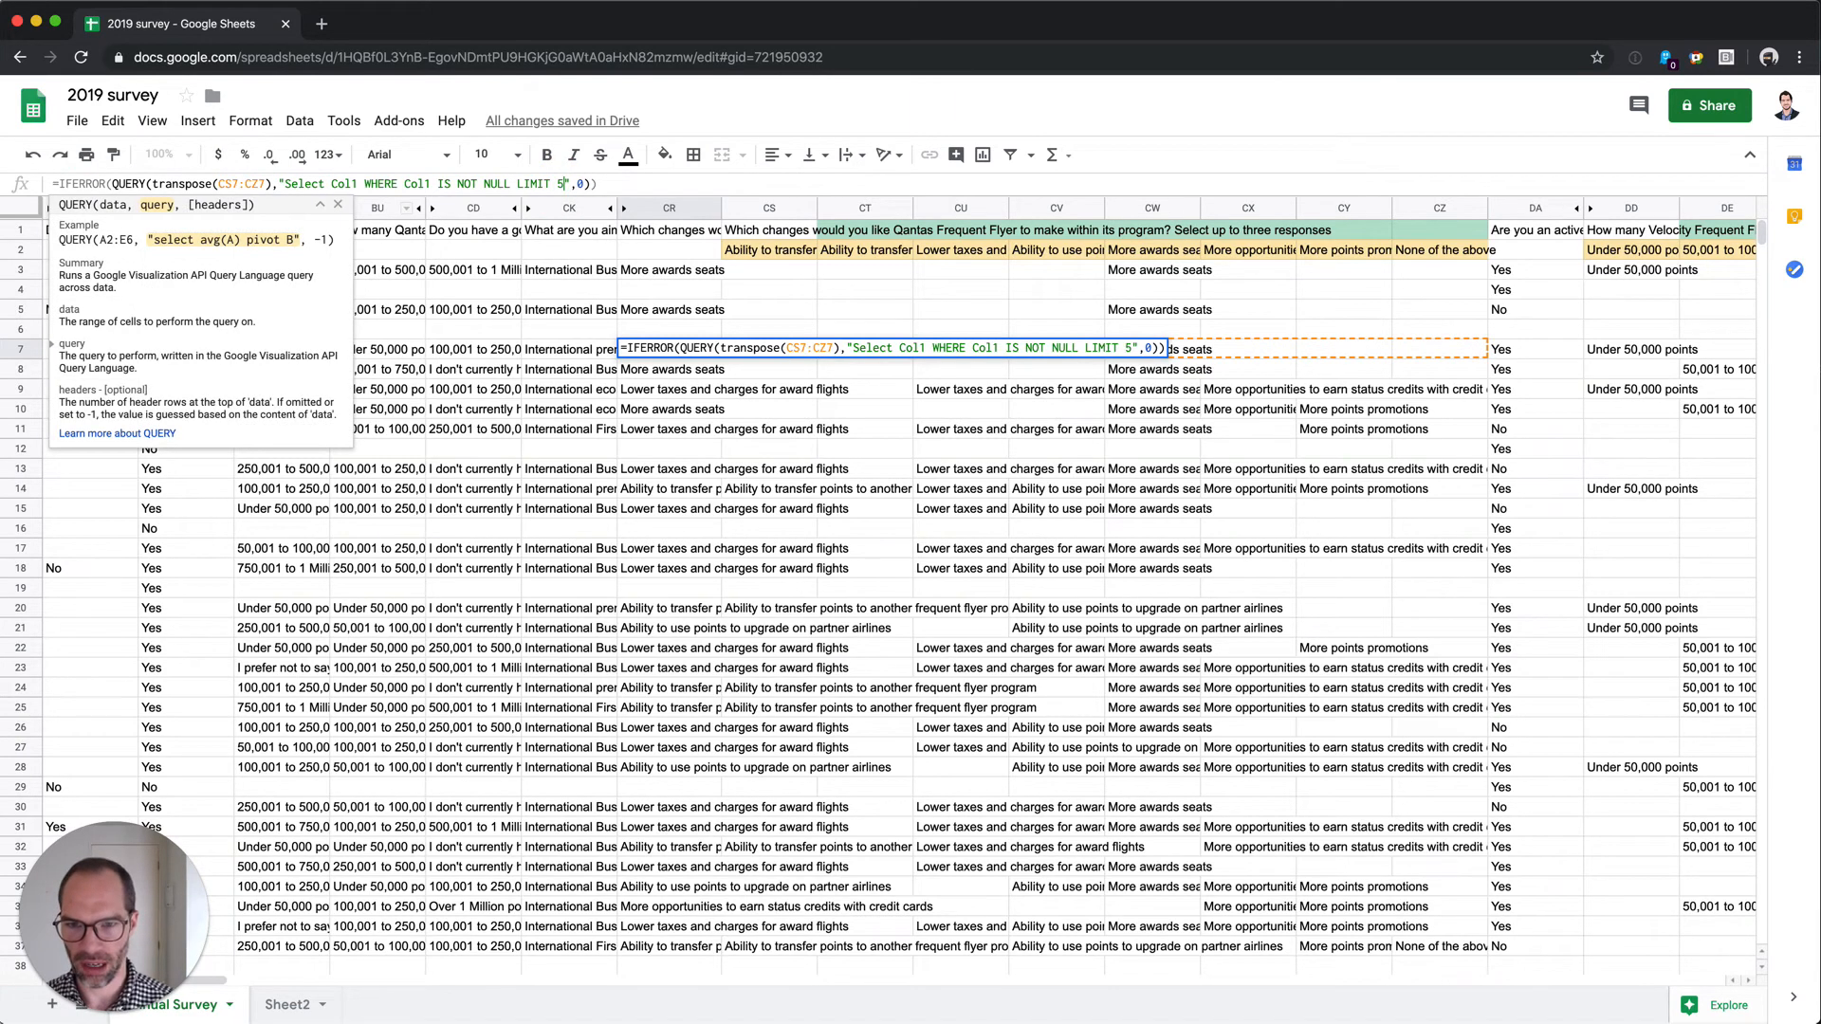
key(Return)
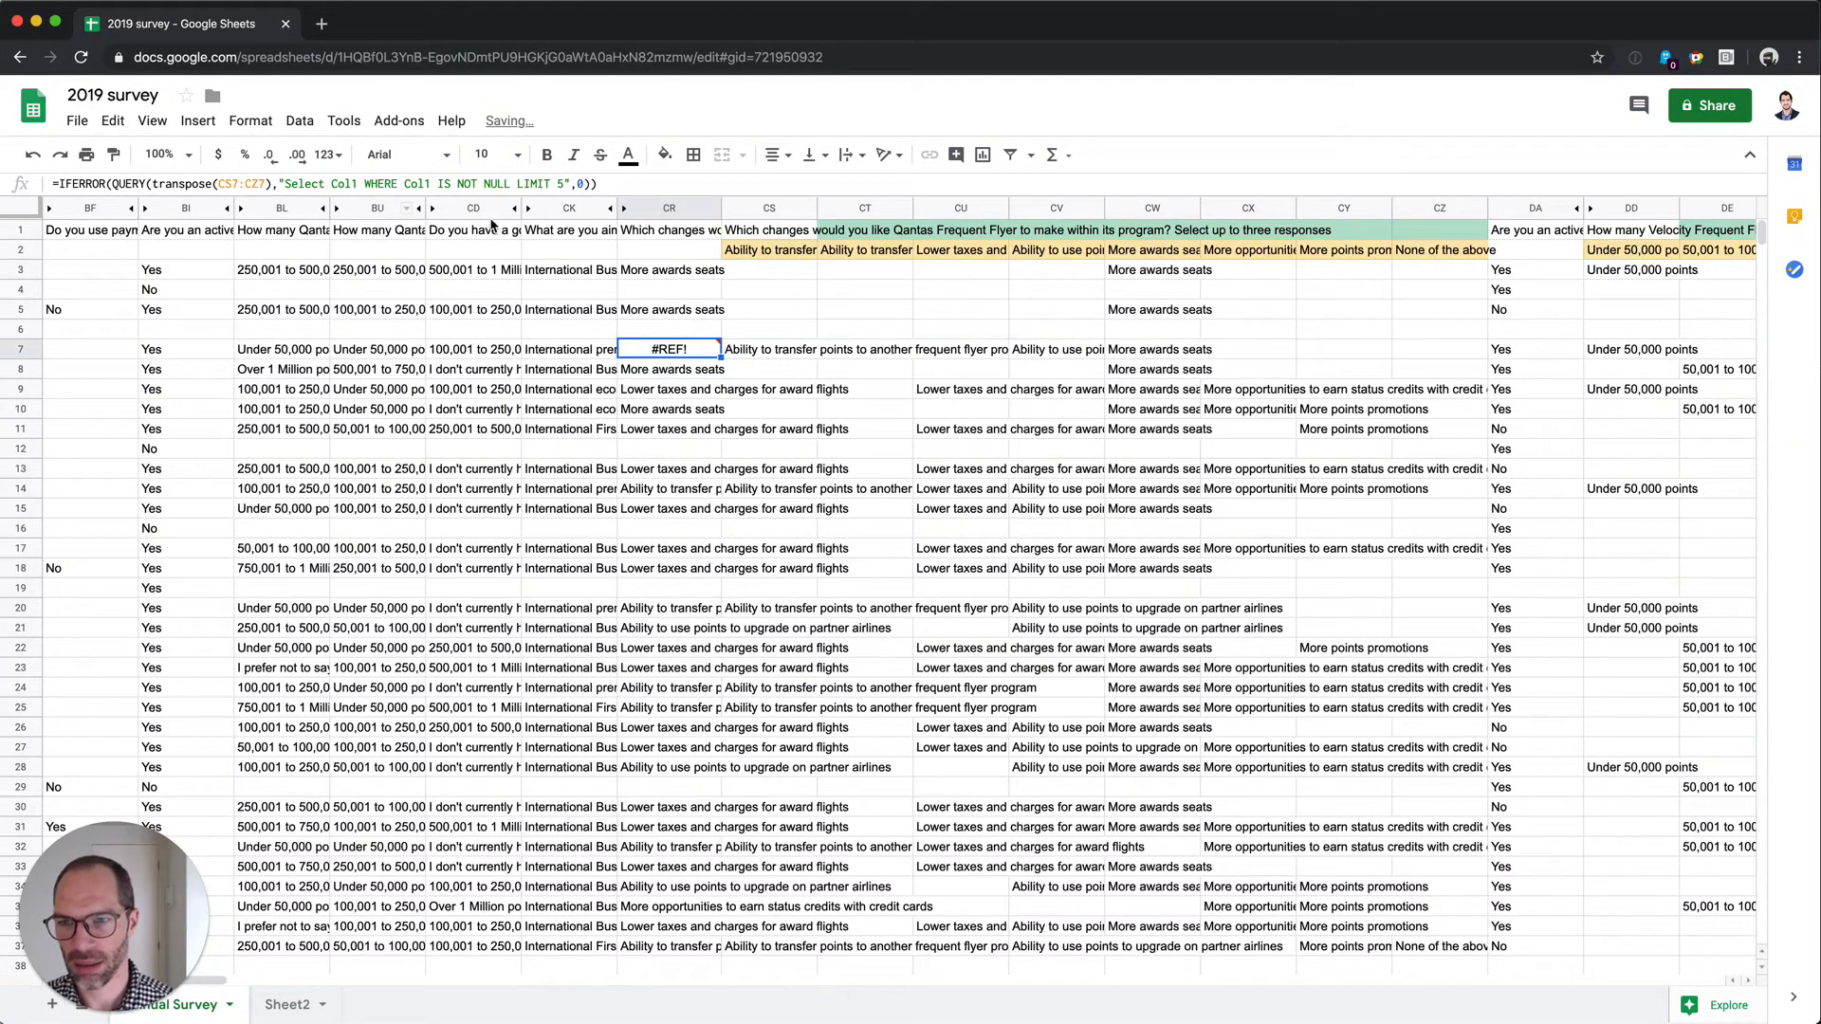
mouse_move(710, 351)
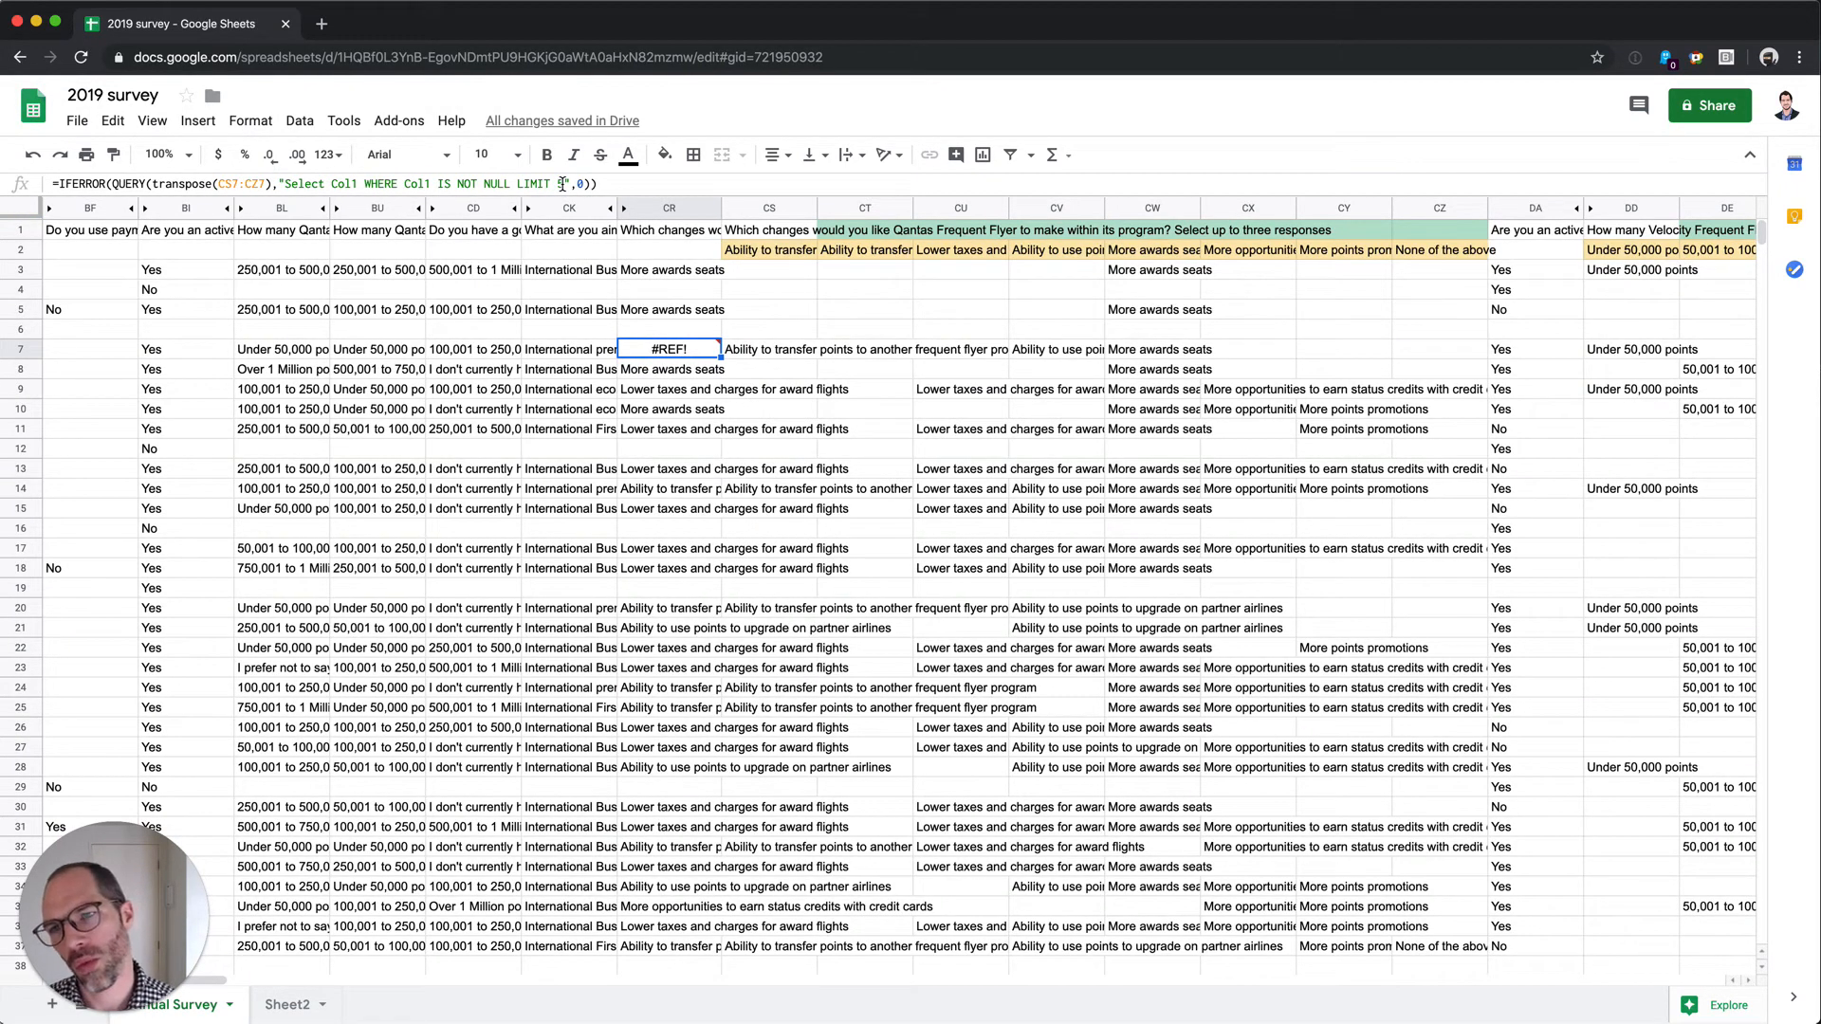
Try joining the selected answers with a comma by changing the CR7 query's selection to JOIN(Col1, ",").
click(358, 183)
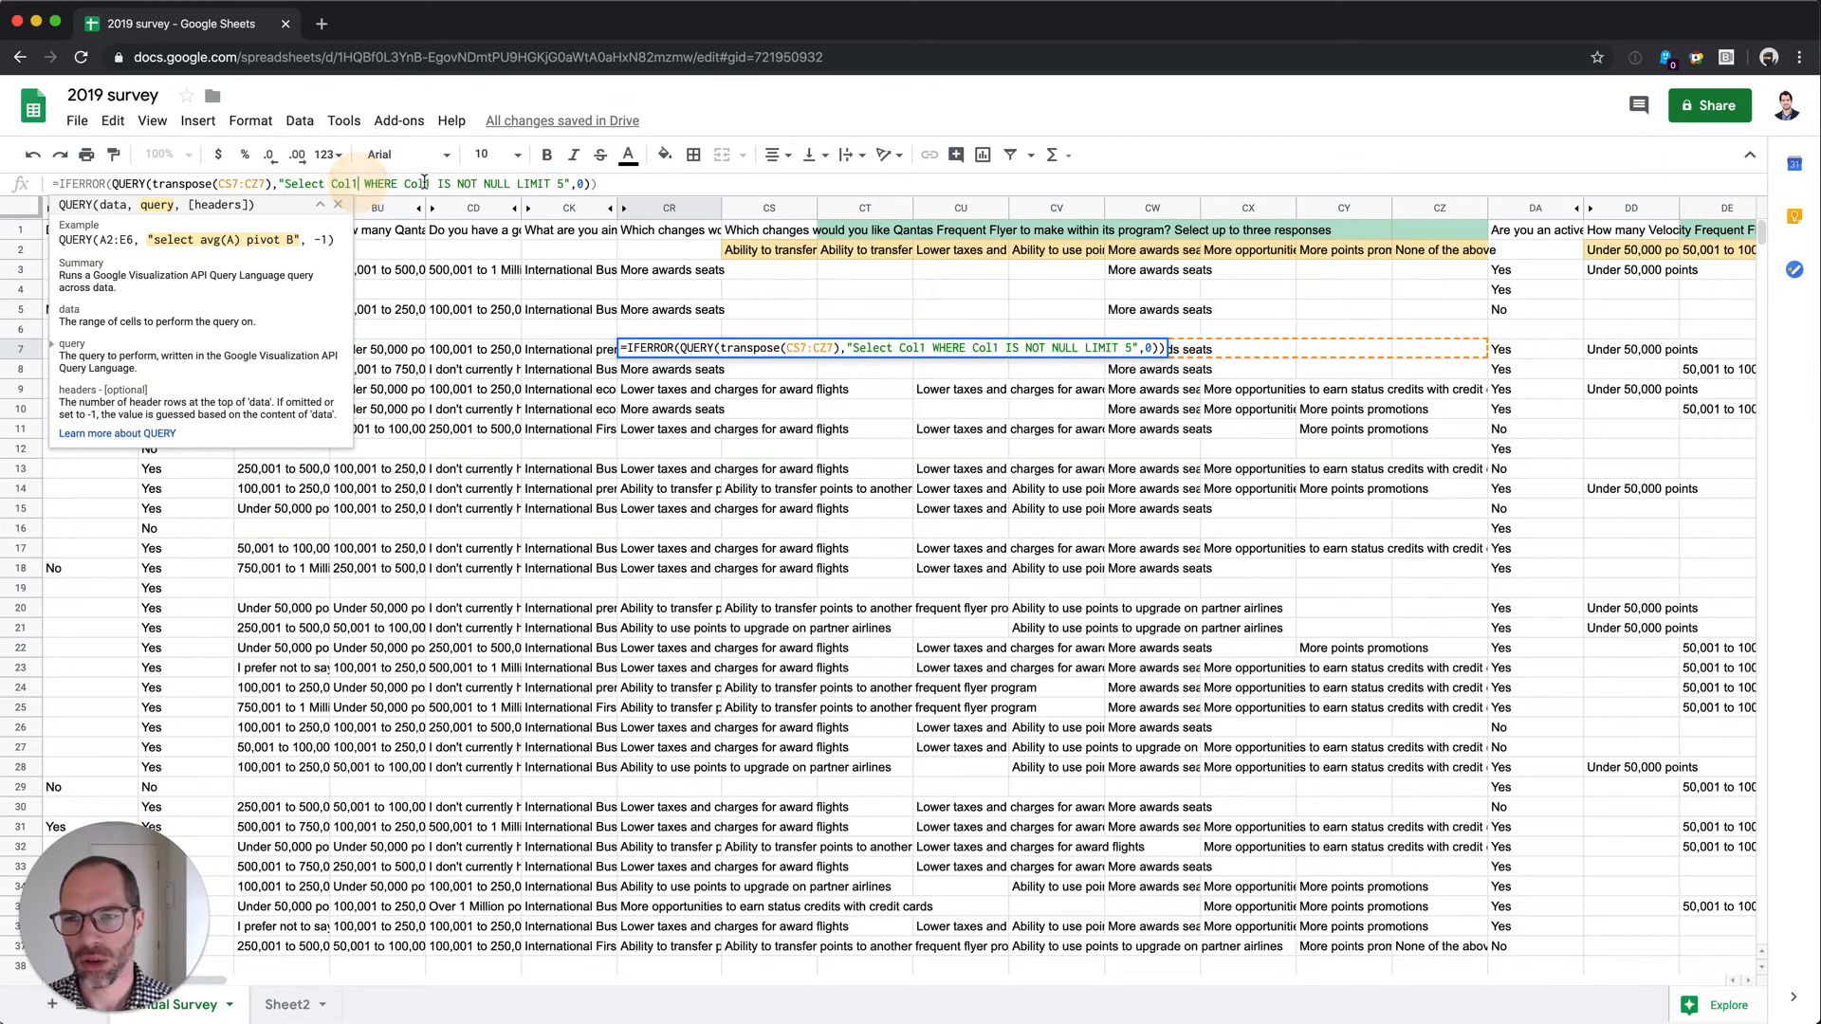
click(331, 183)
text(JOIN()
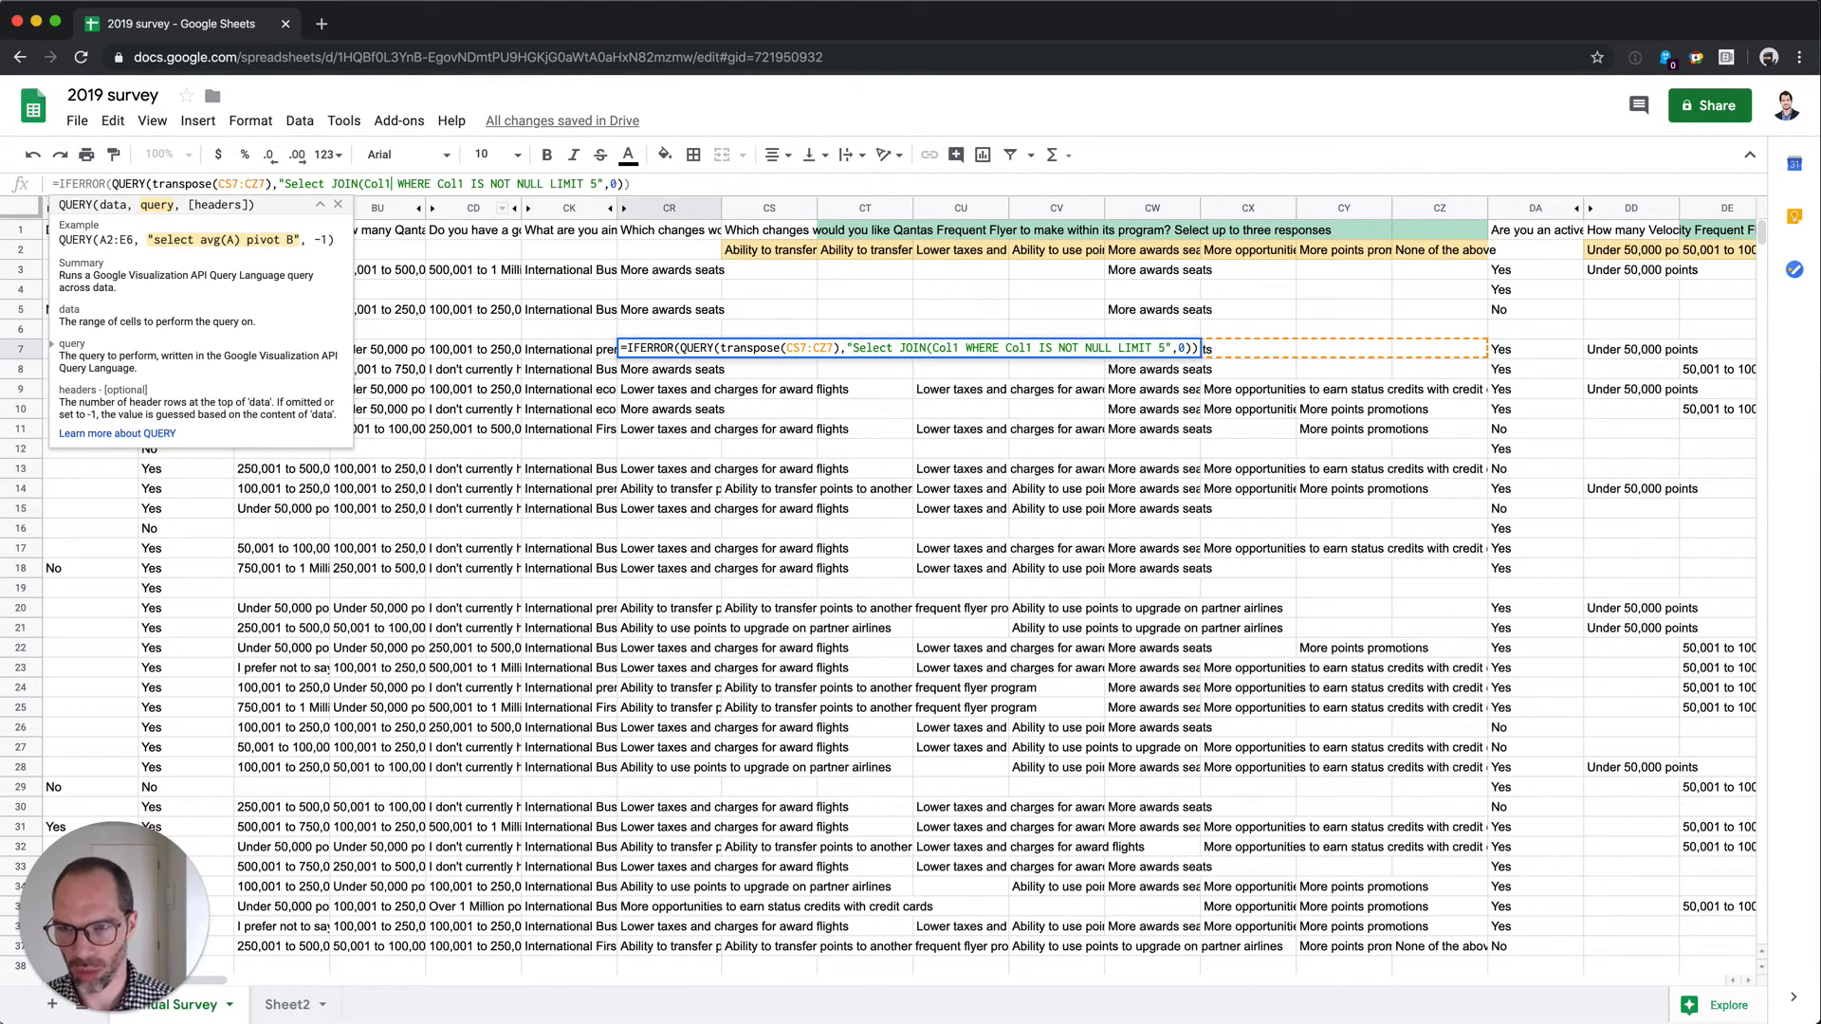
text(, "")
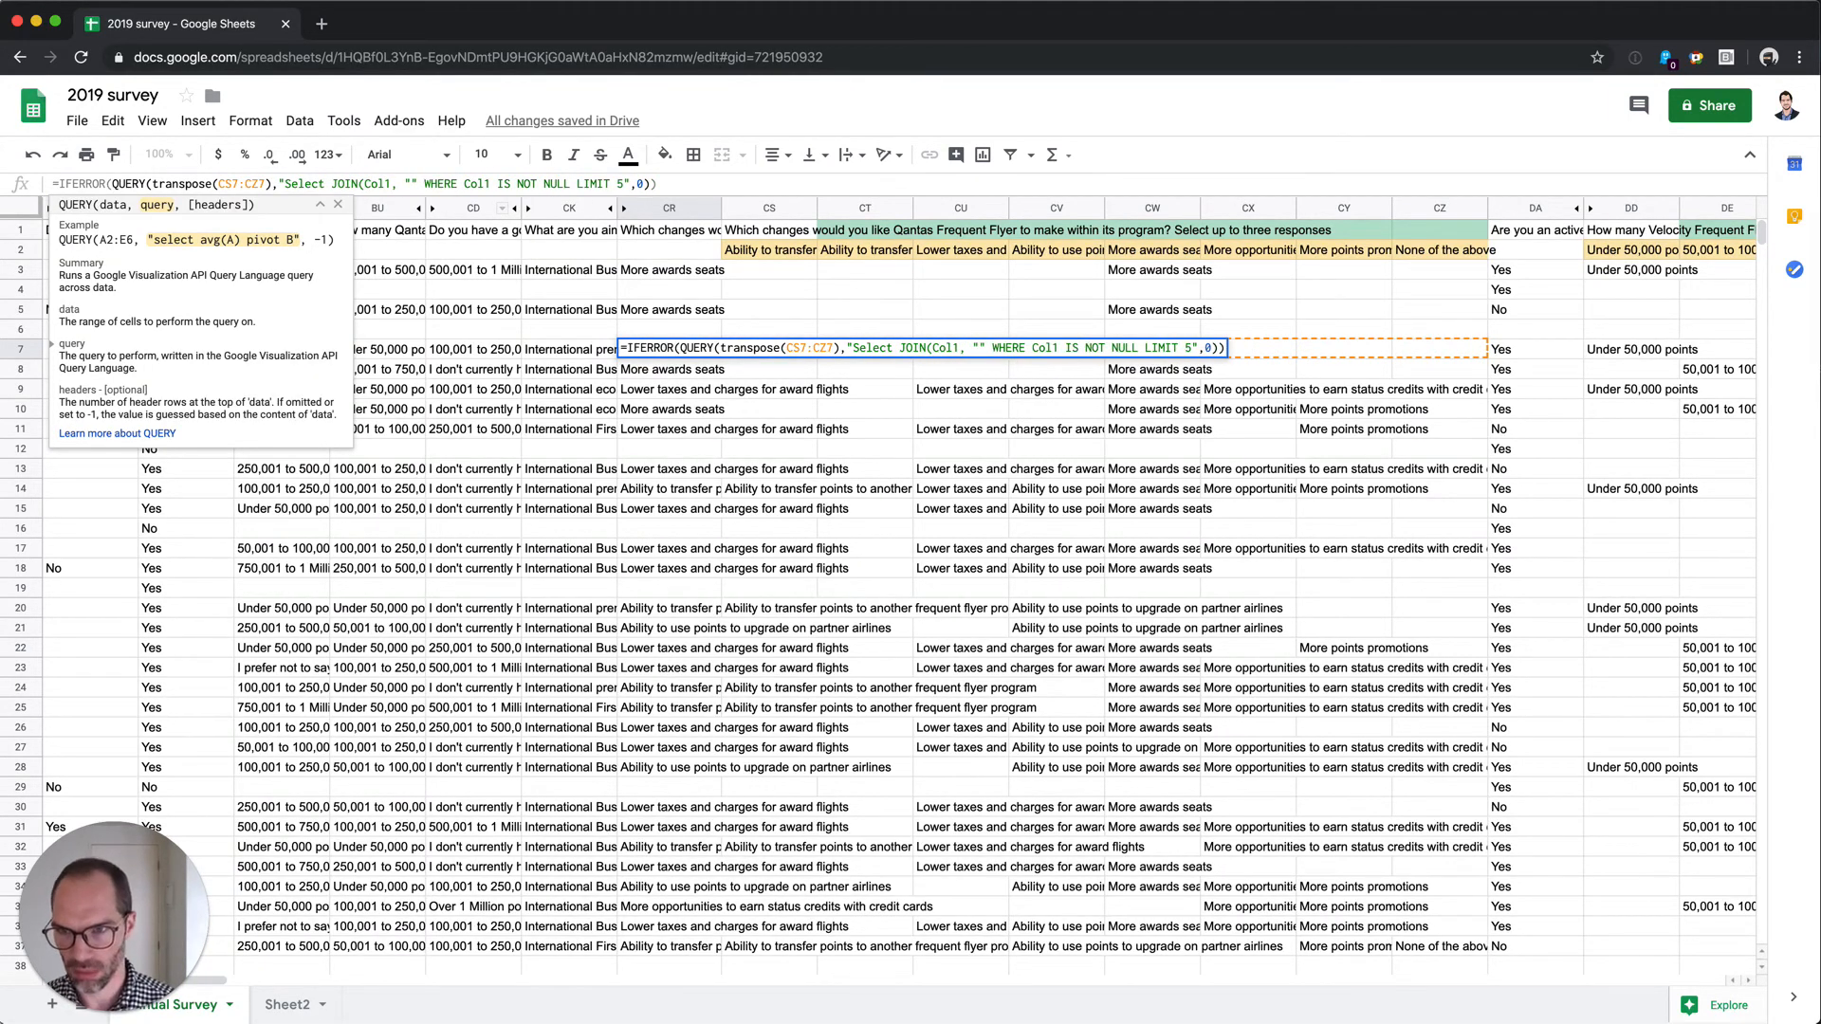
text(,)
text())
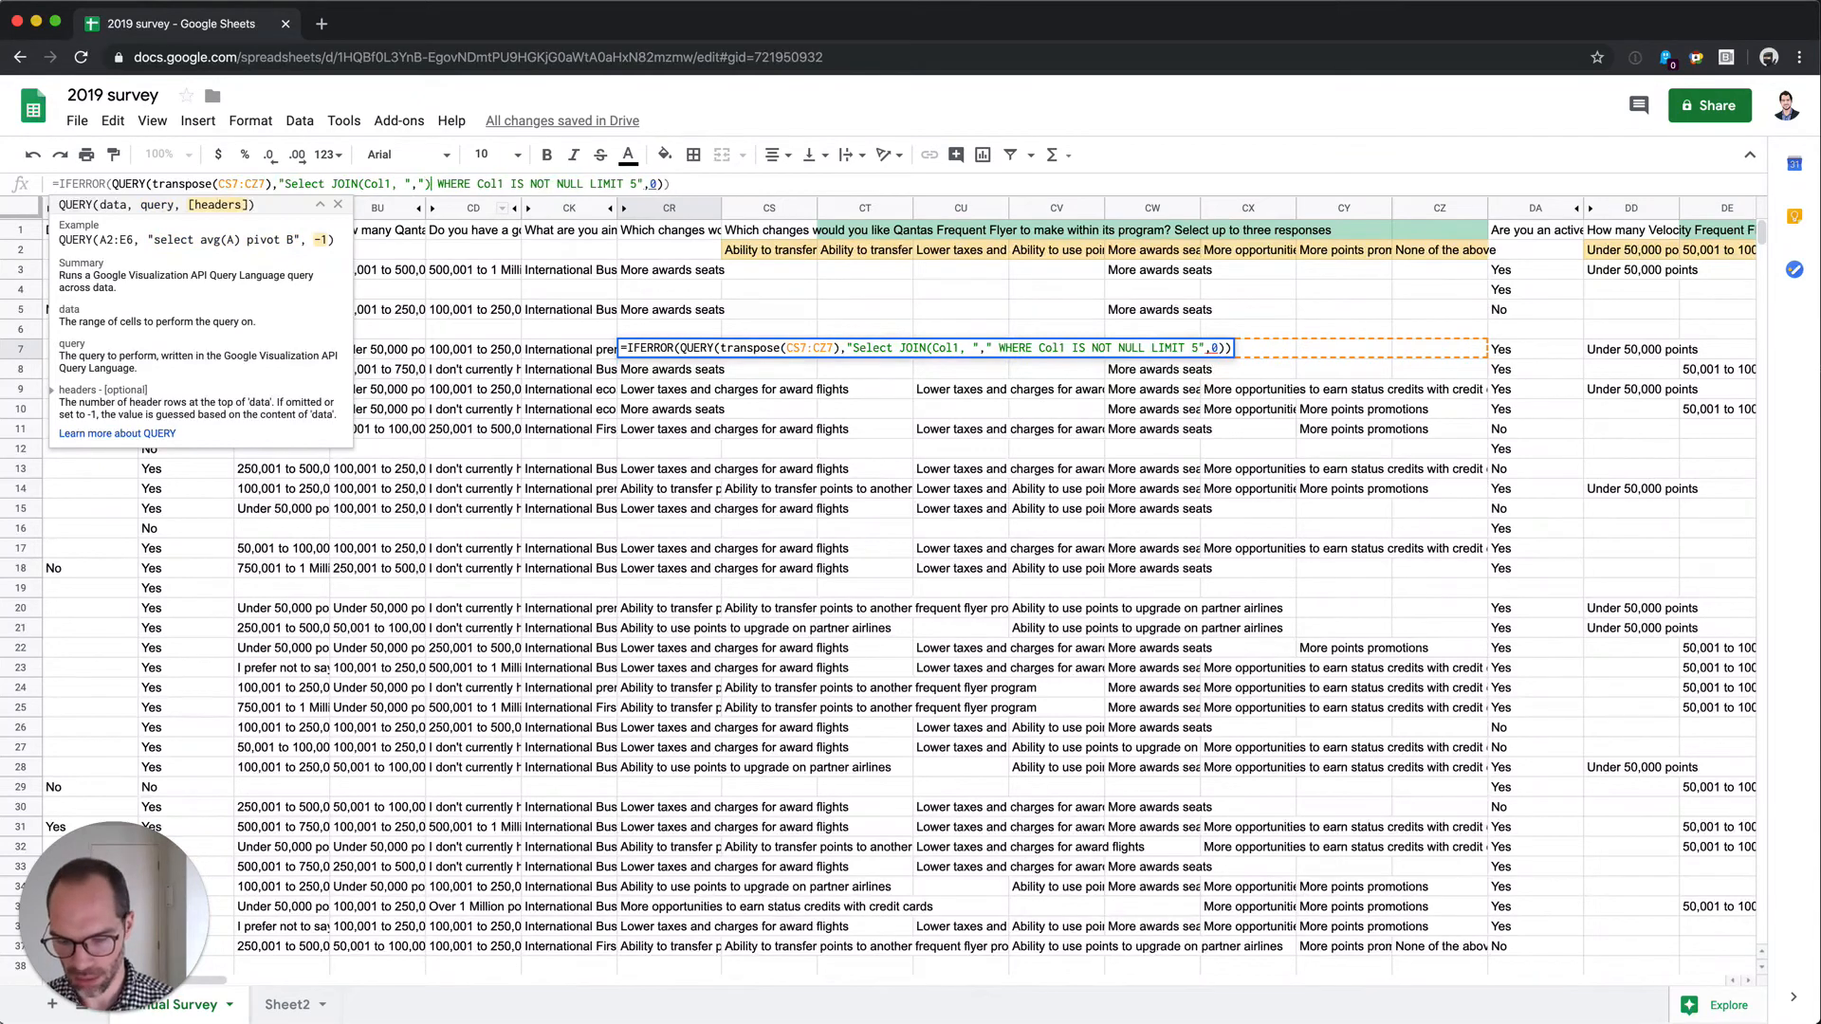
key(Return)
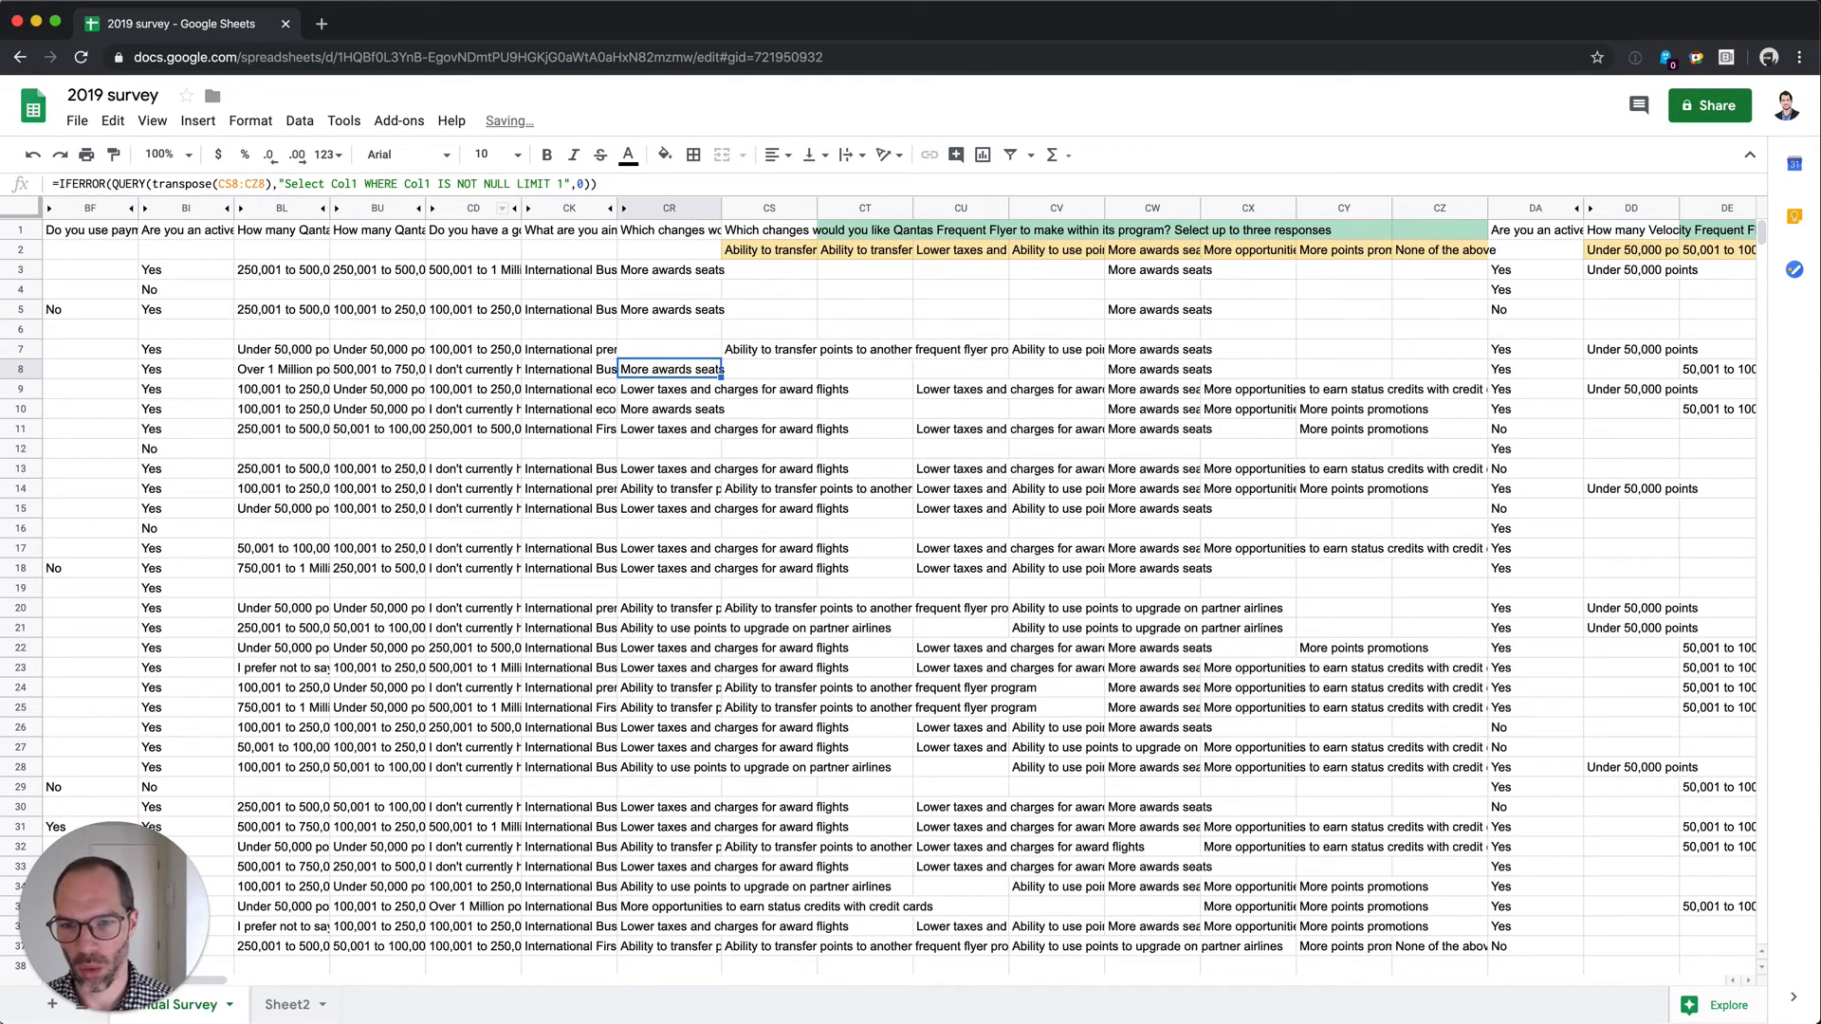
key(Up)
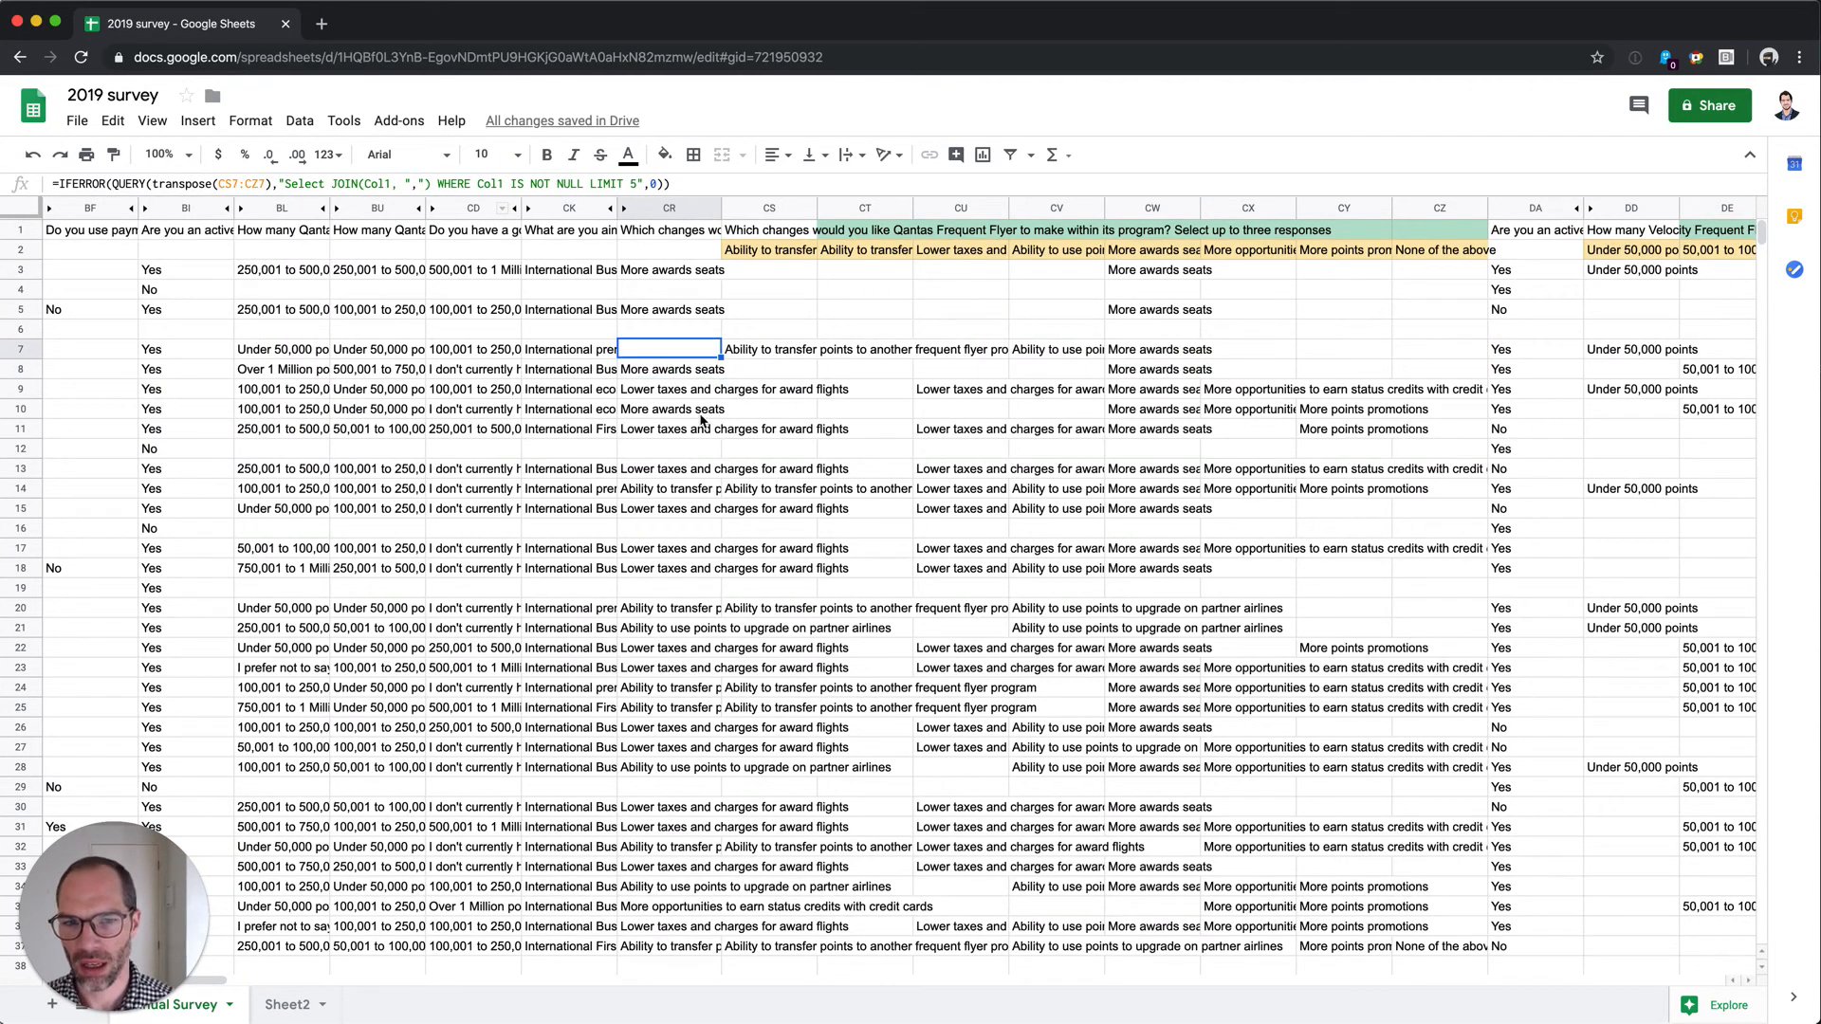
Review the JOIN part of the CR7 formula, and undo the JOIN and limit edits.
double_click(354, 186)
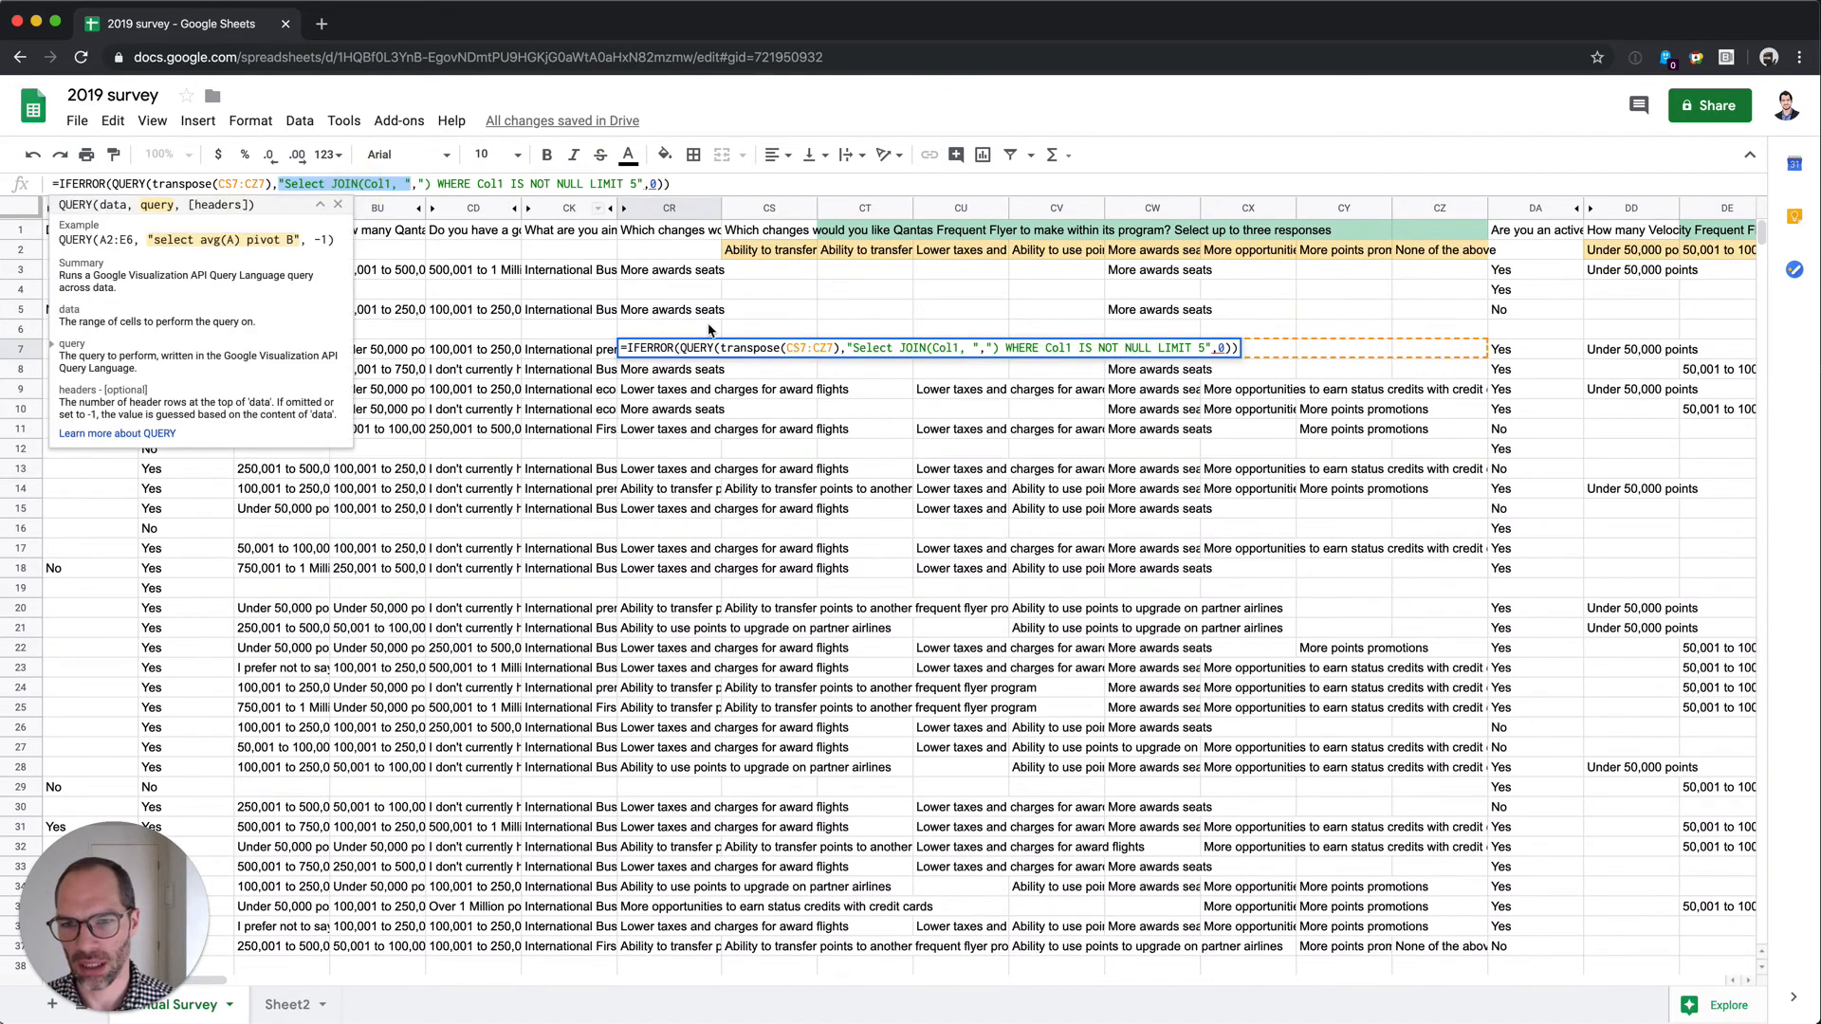
click(345, 180)
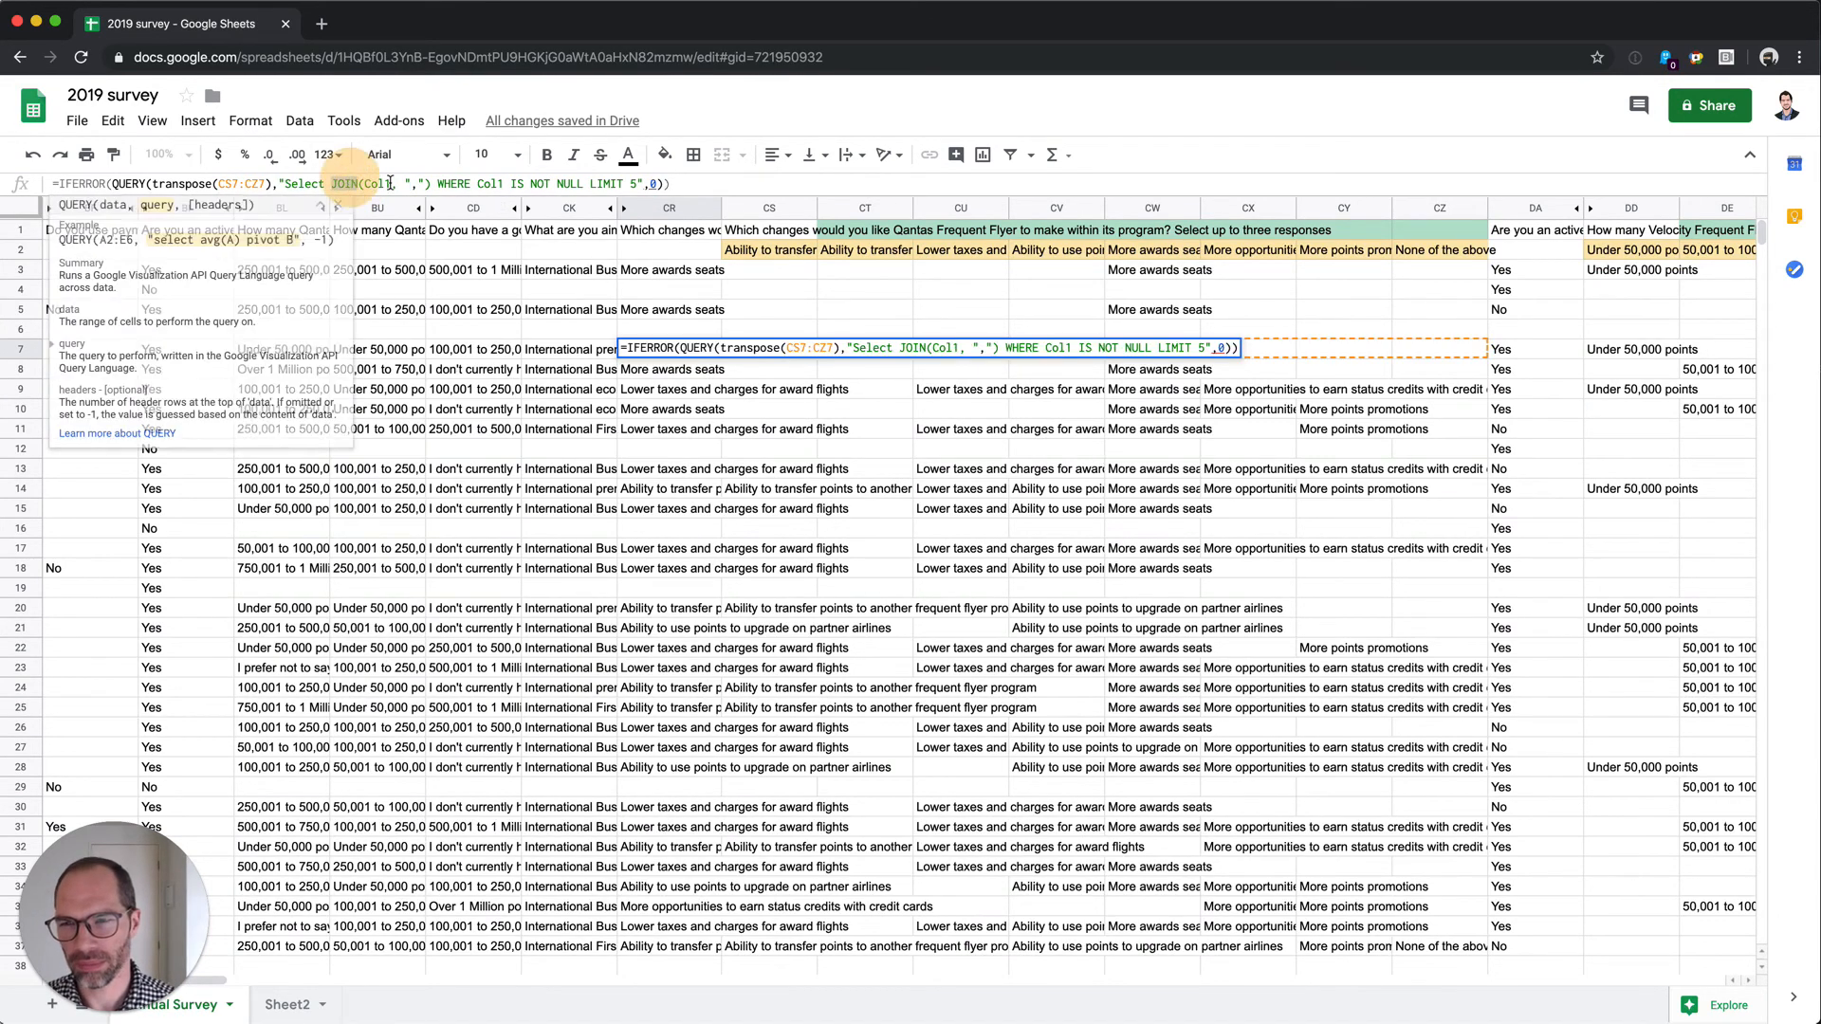
double_click(353, 186)
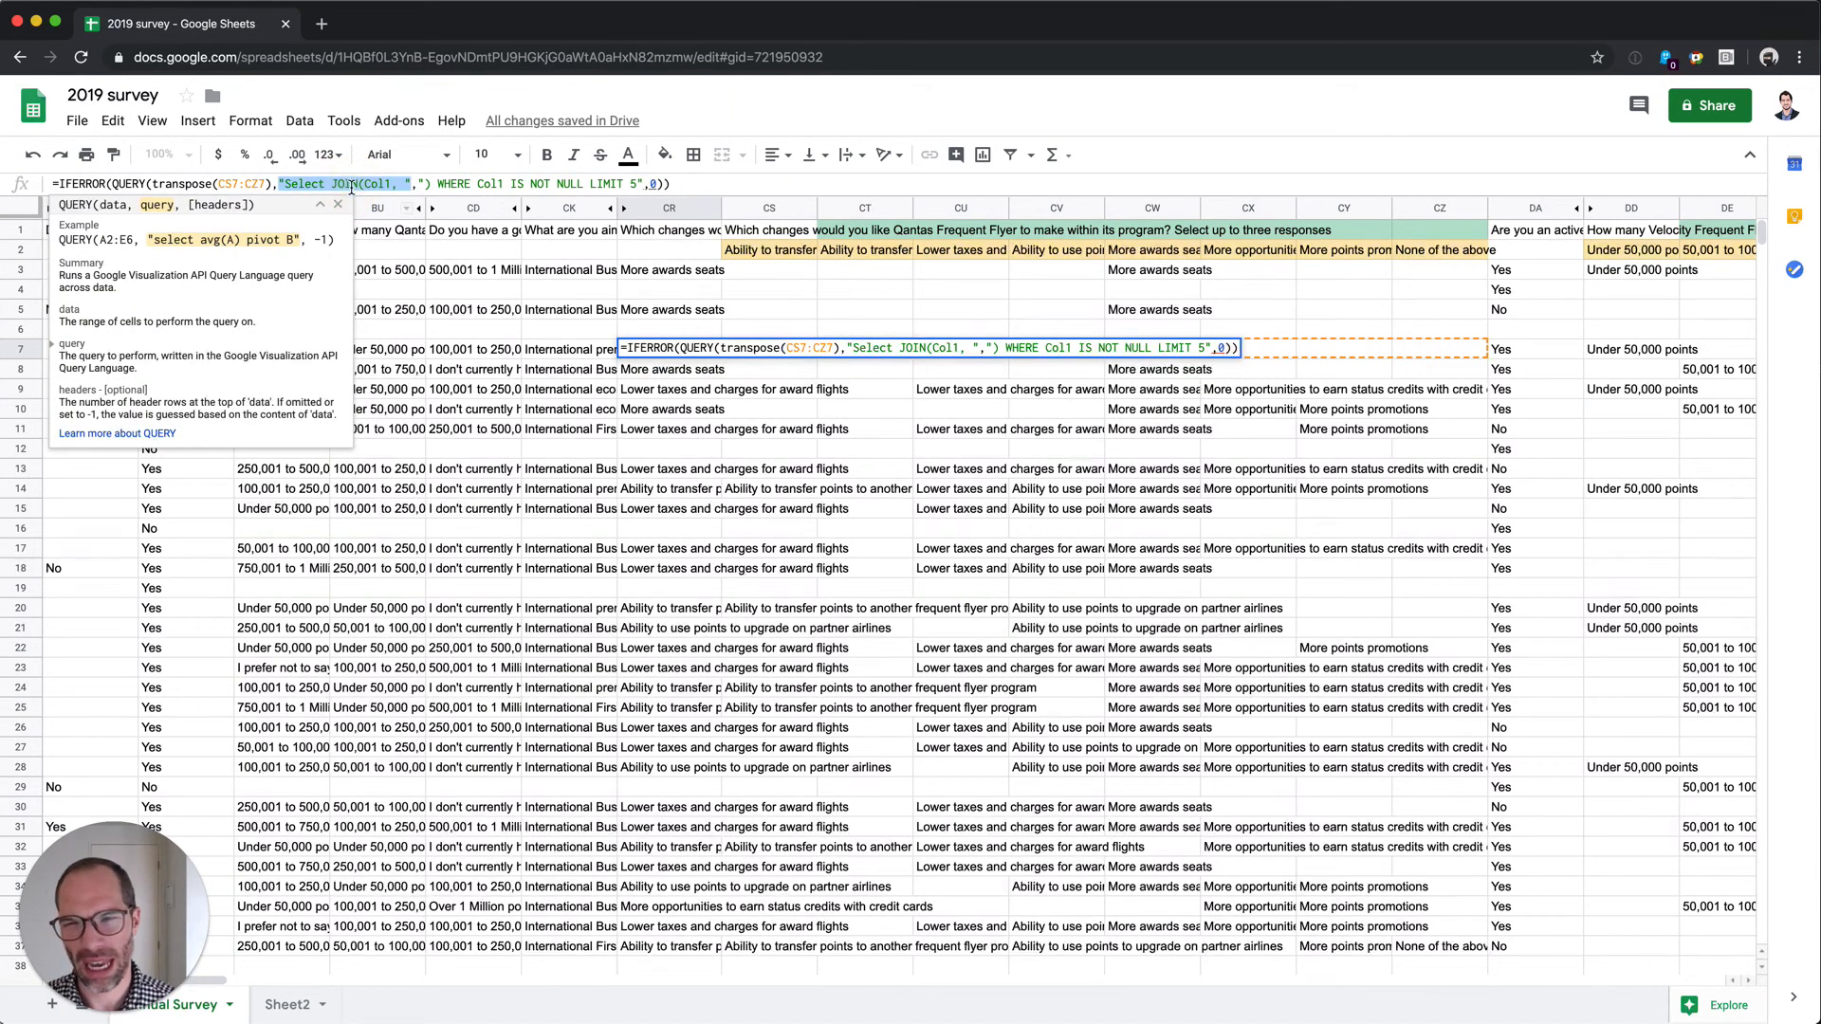
key(Escape)
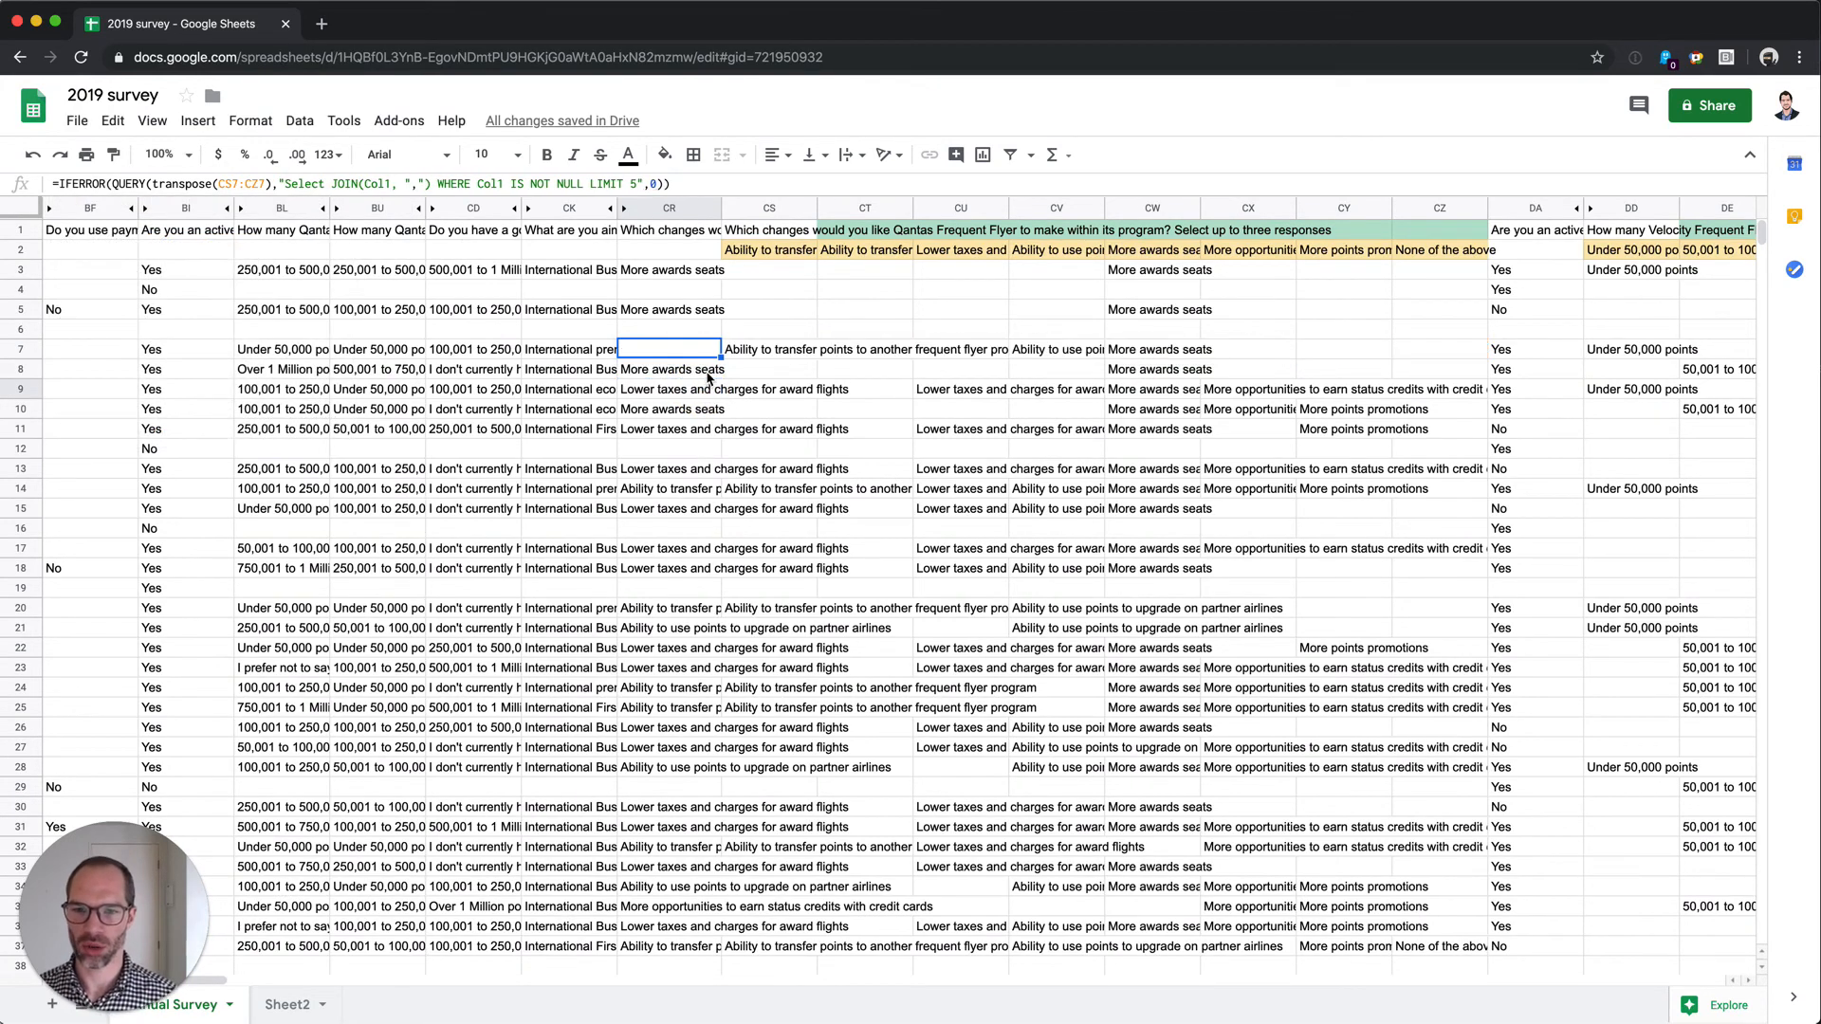
key(ctrl+z)
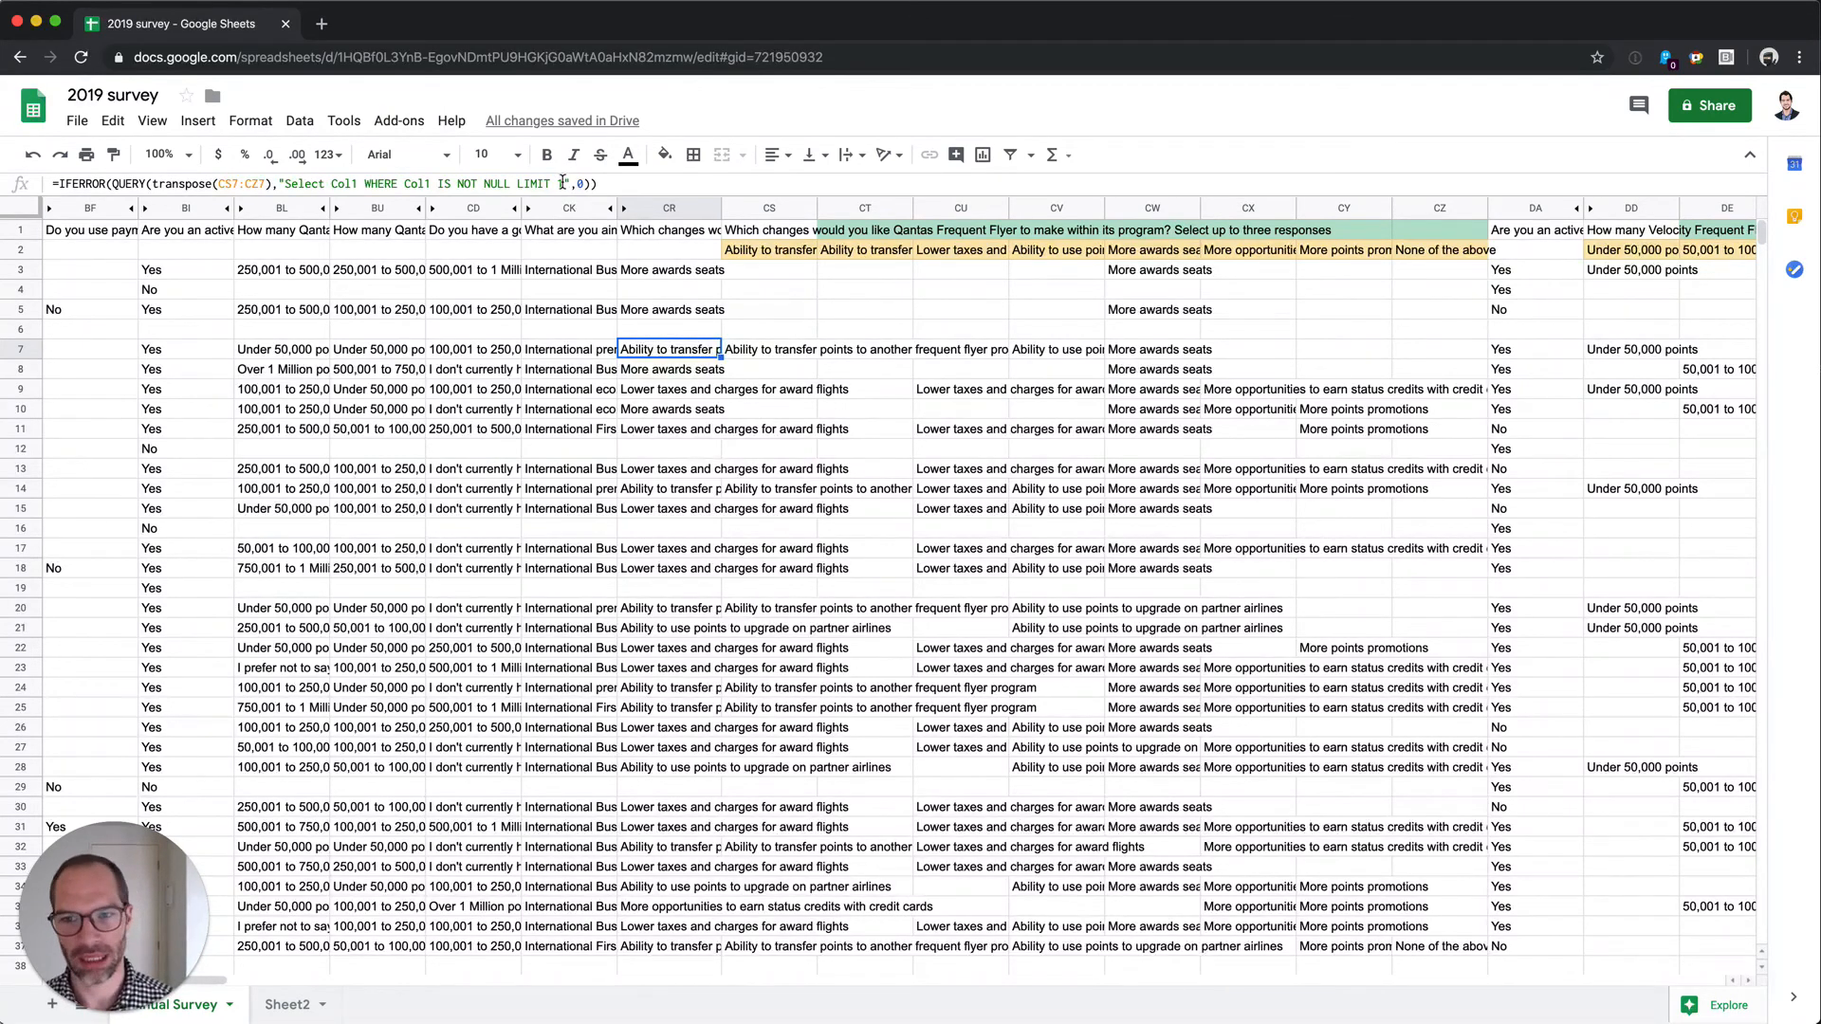
Inspect the selected column, the limit and the transpose part of the CR7 formula without changing them.
double_click(343, 183)
key(Escape)
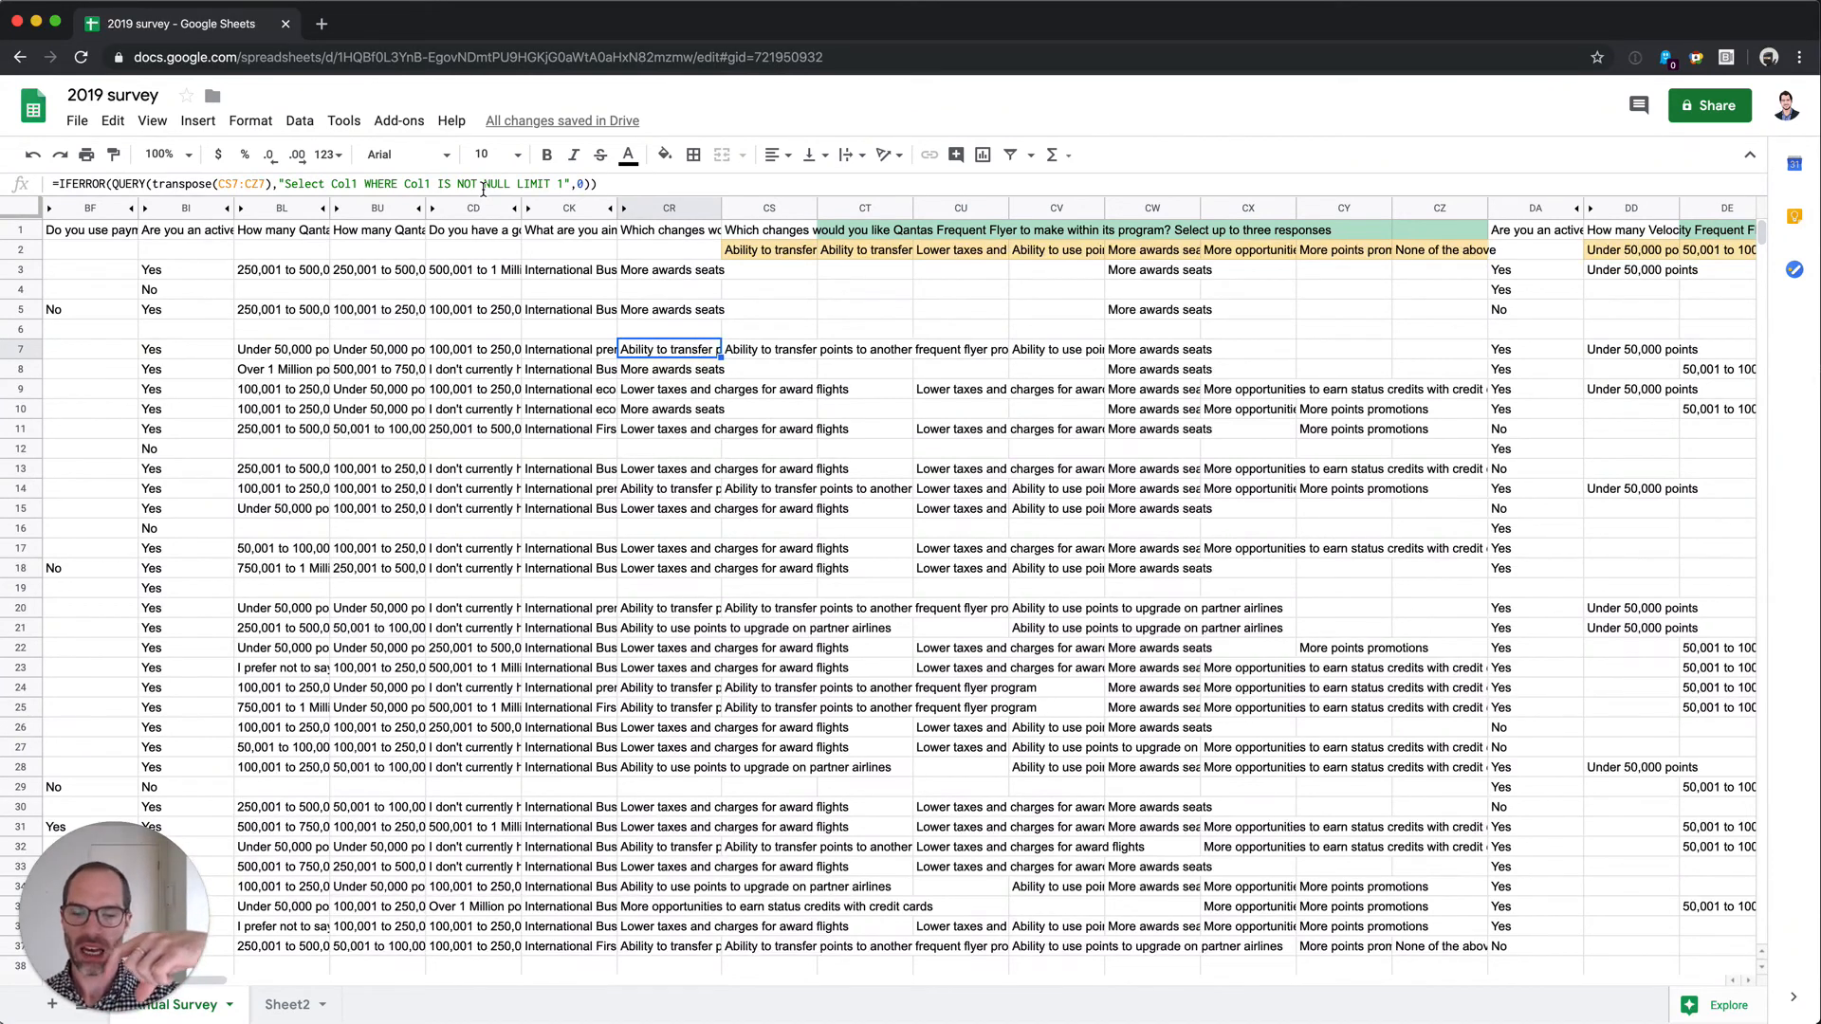
click(562, 184)
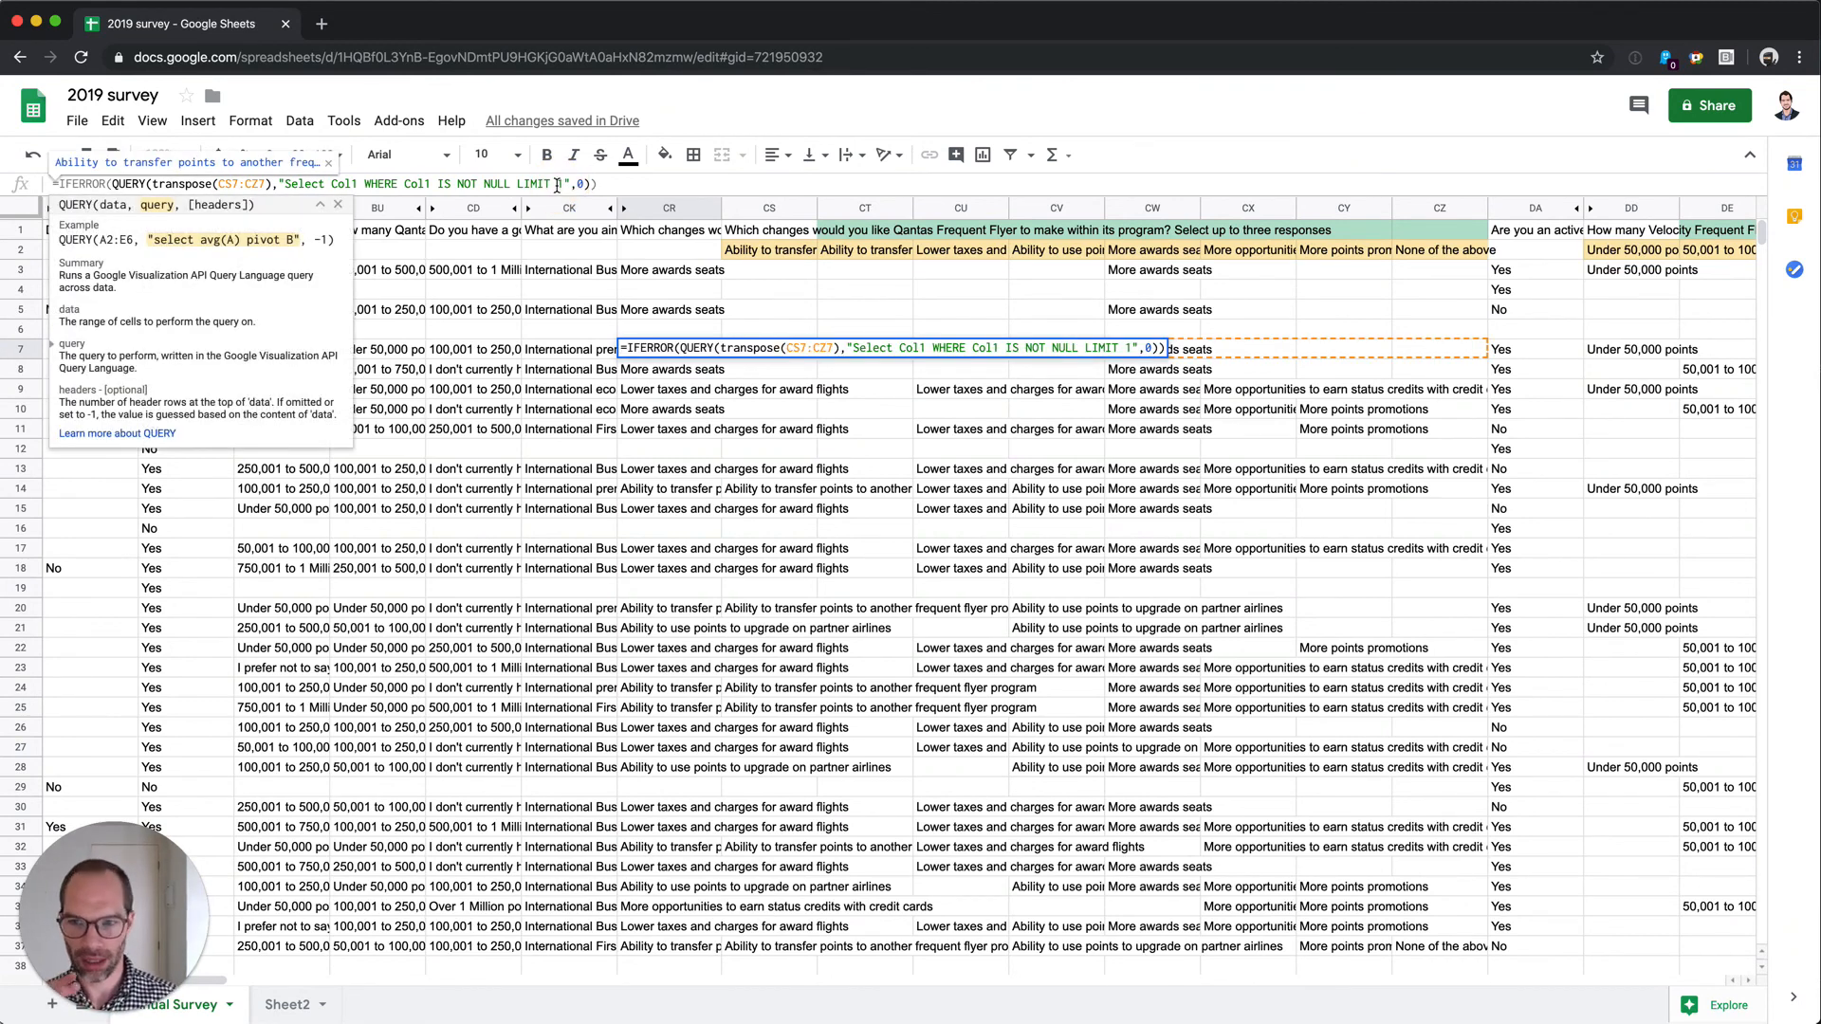
key(Escape)
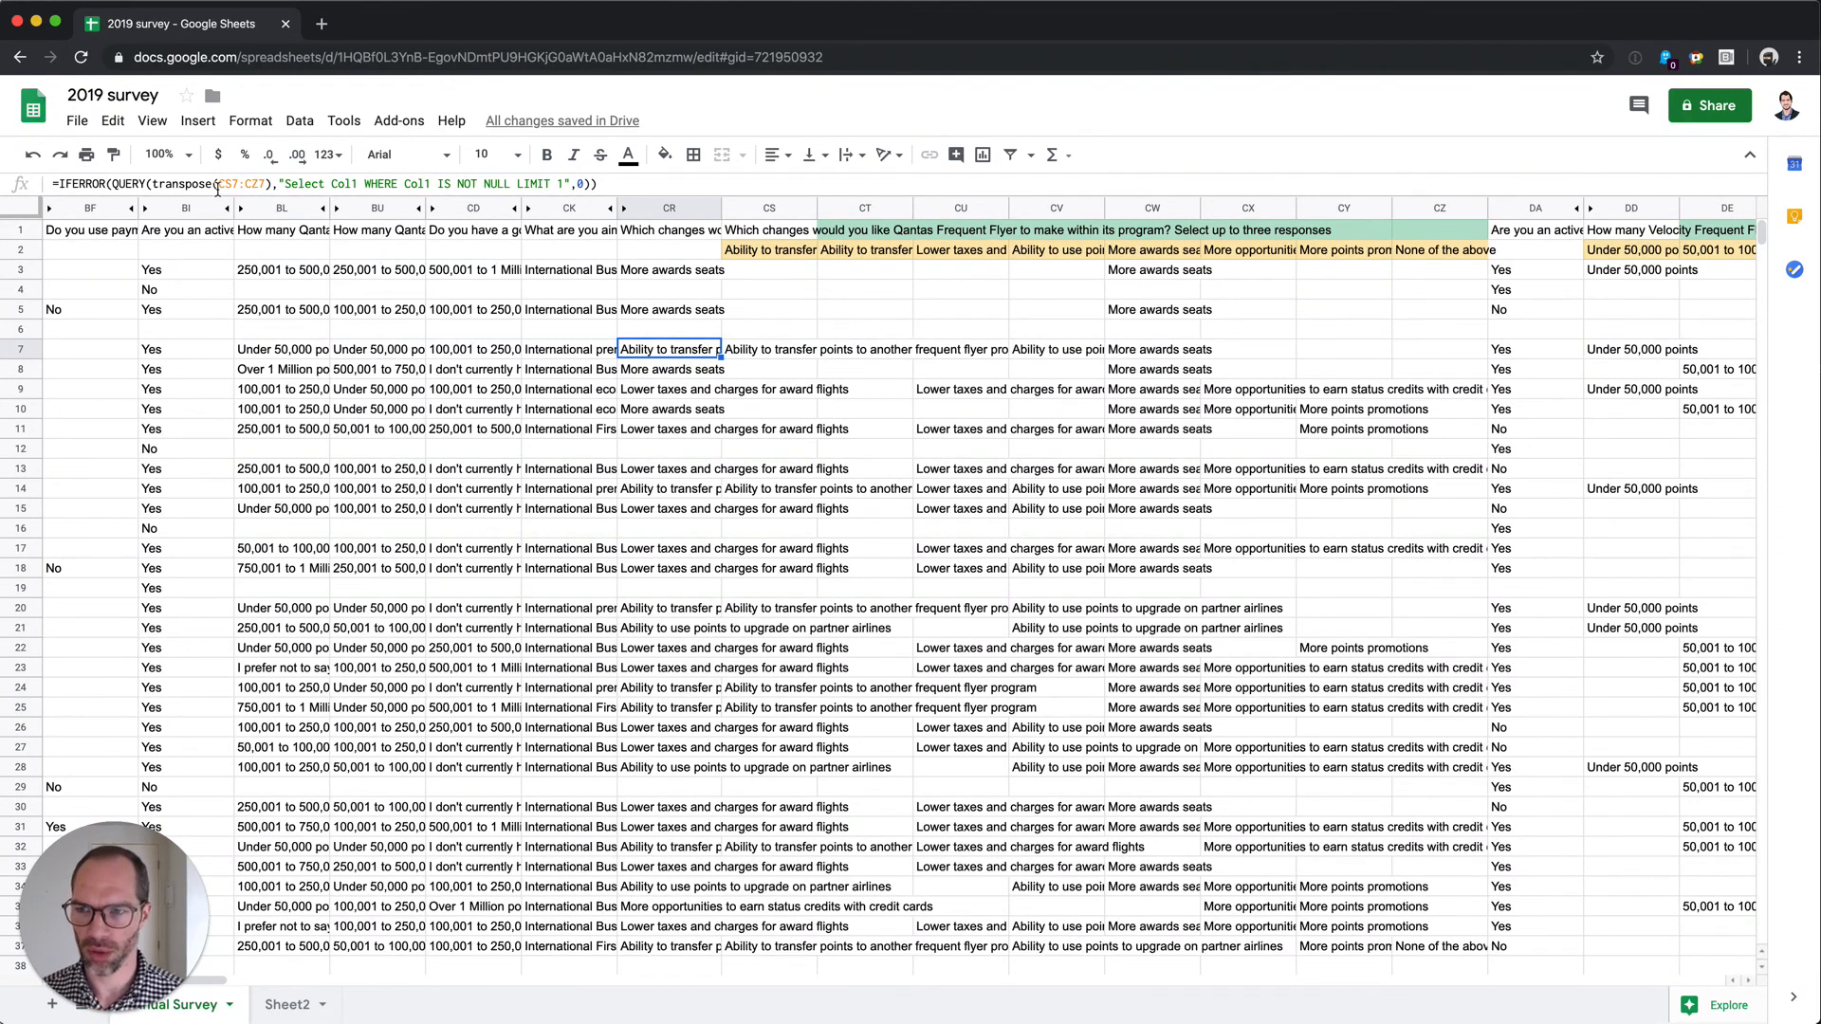
click(182, 184)
key(Escape)
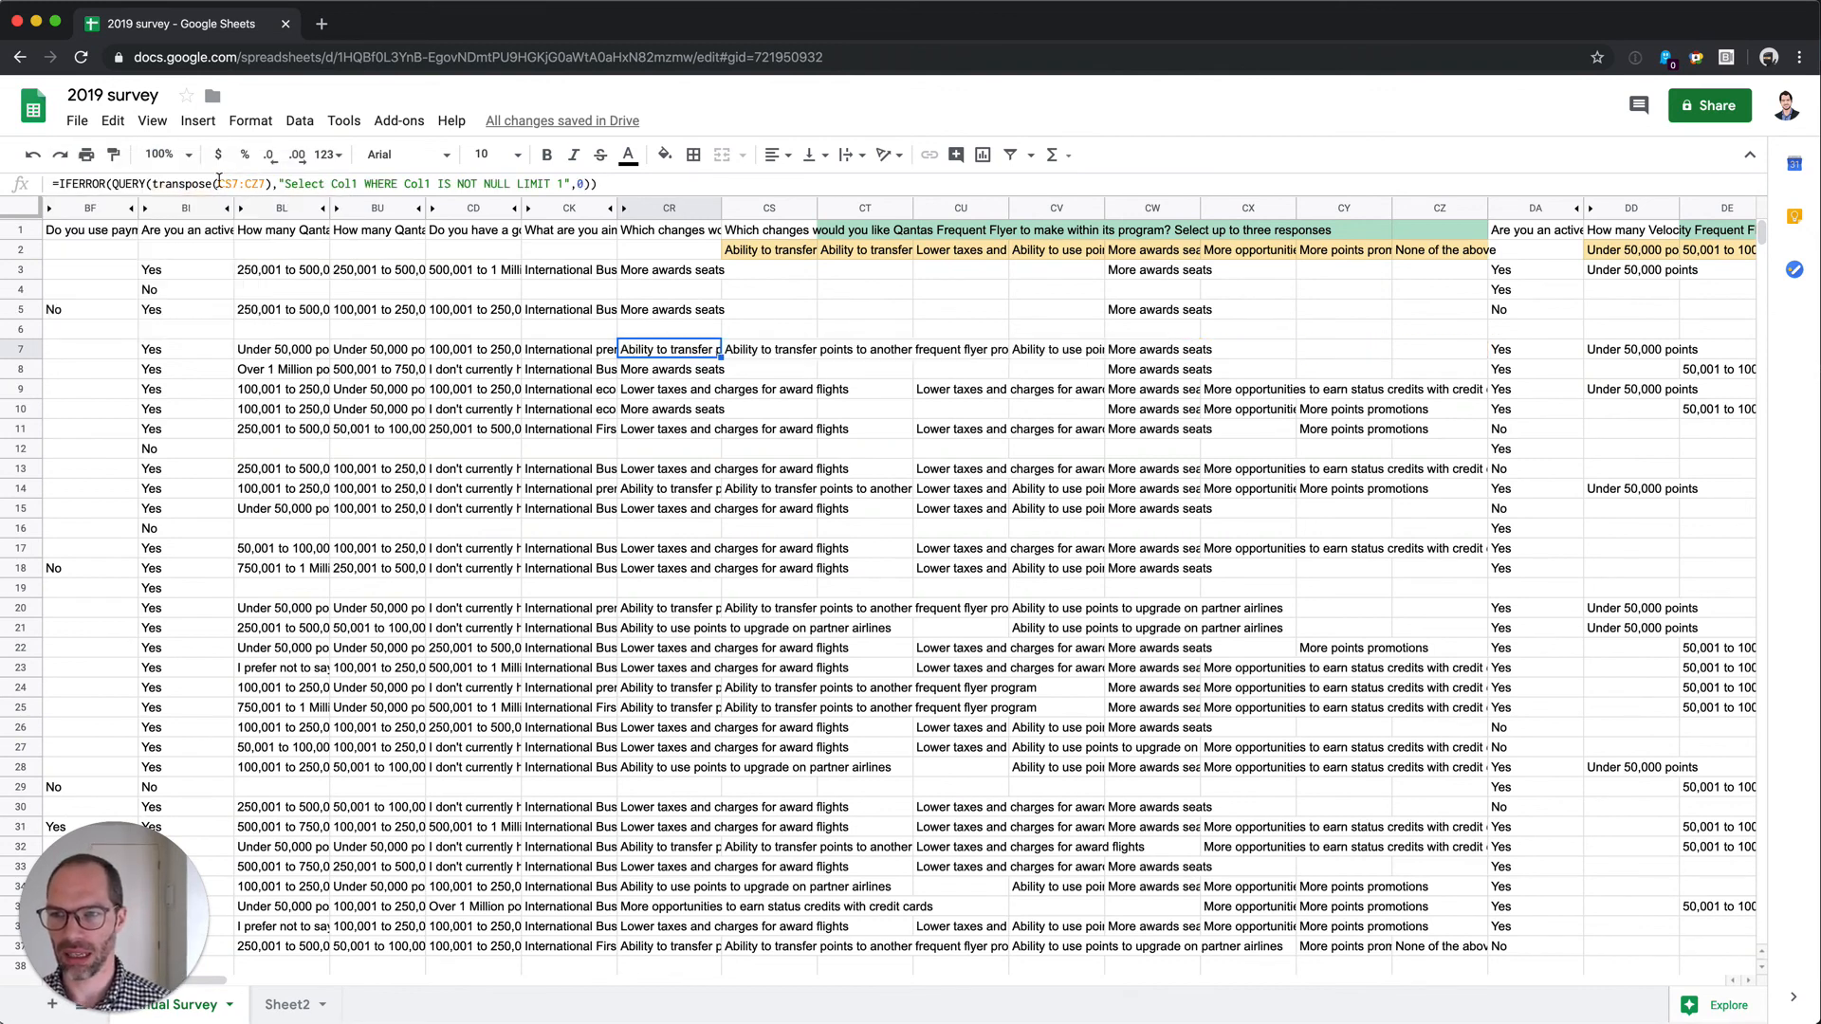